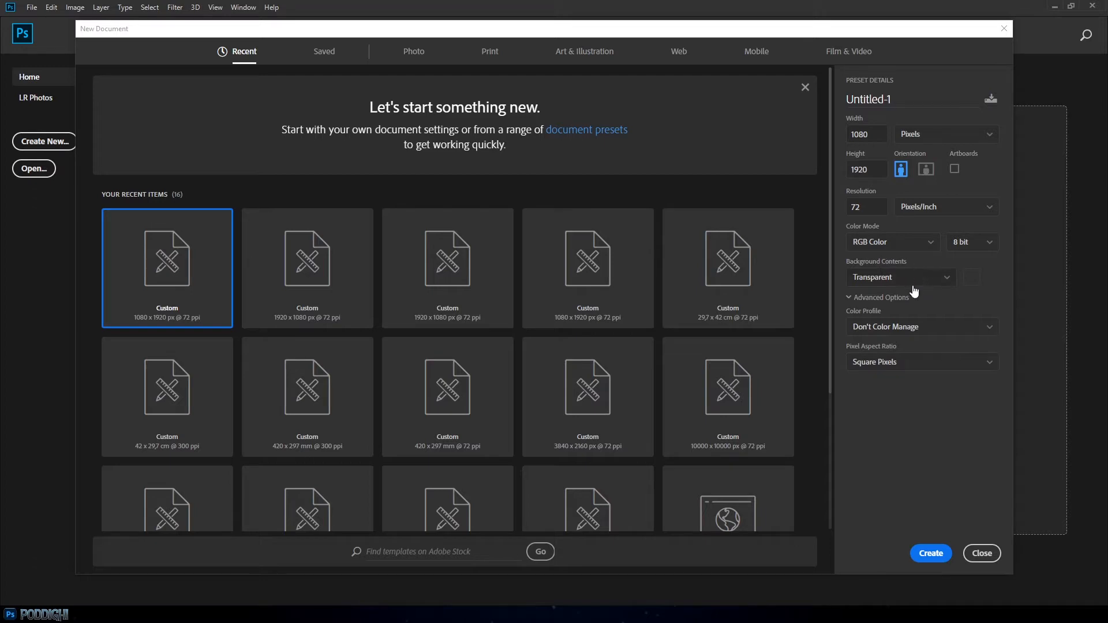
Create a 1080 x 1920 pixel, 72 ppi RGB document with a transparent background and place the violinista photo in it
left_click(930, 554)
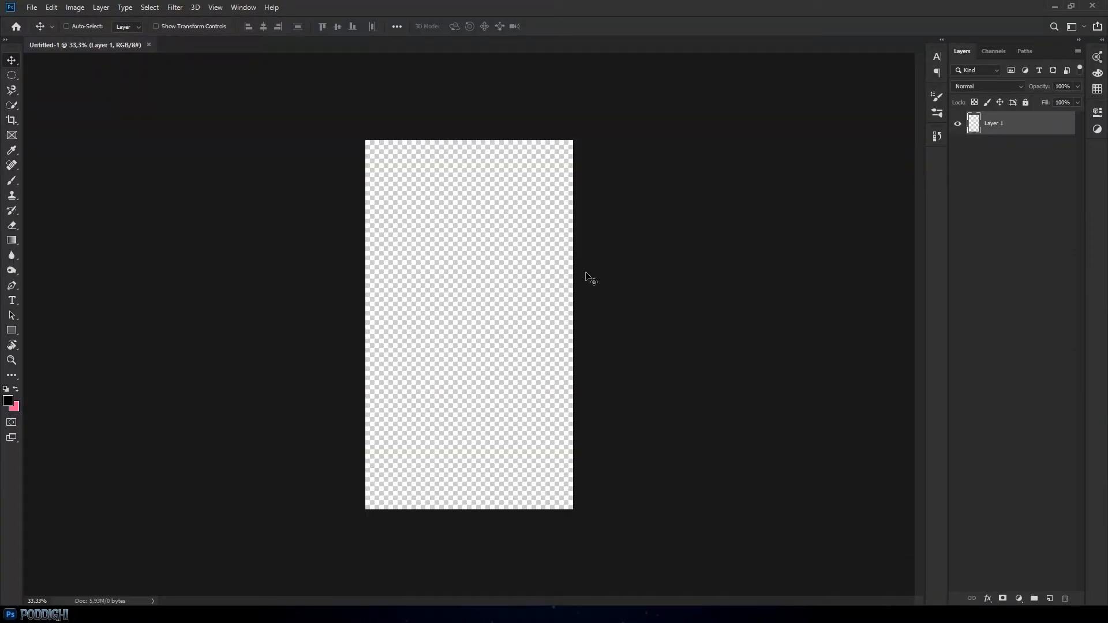
key("ctrl+0")
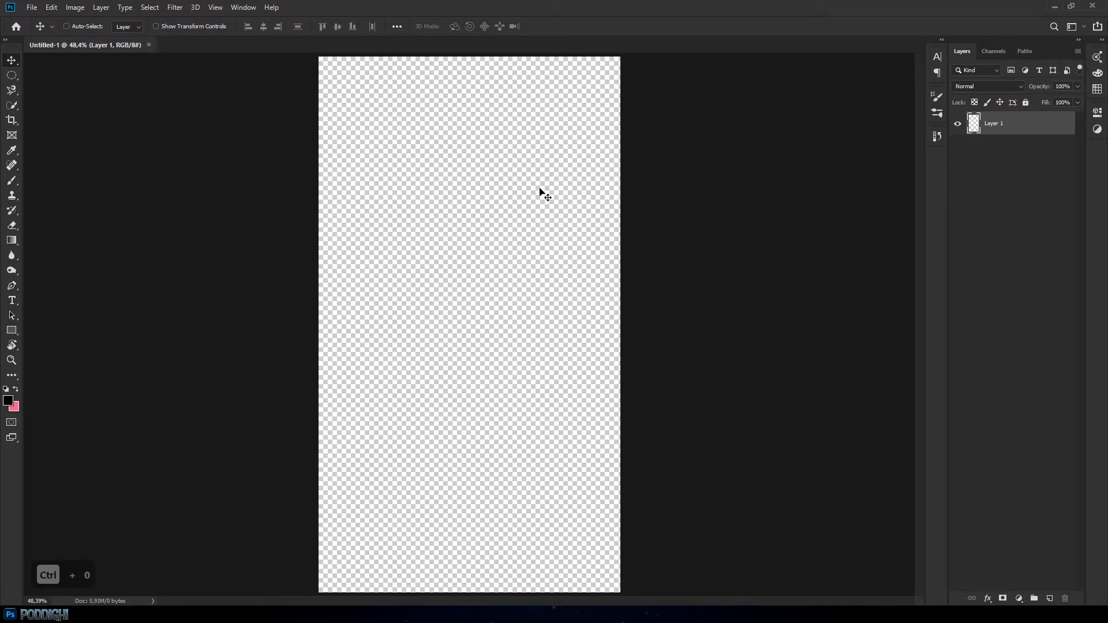
left_click_drag(479, 303, 426, 267)
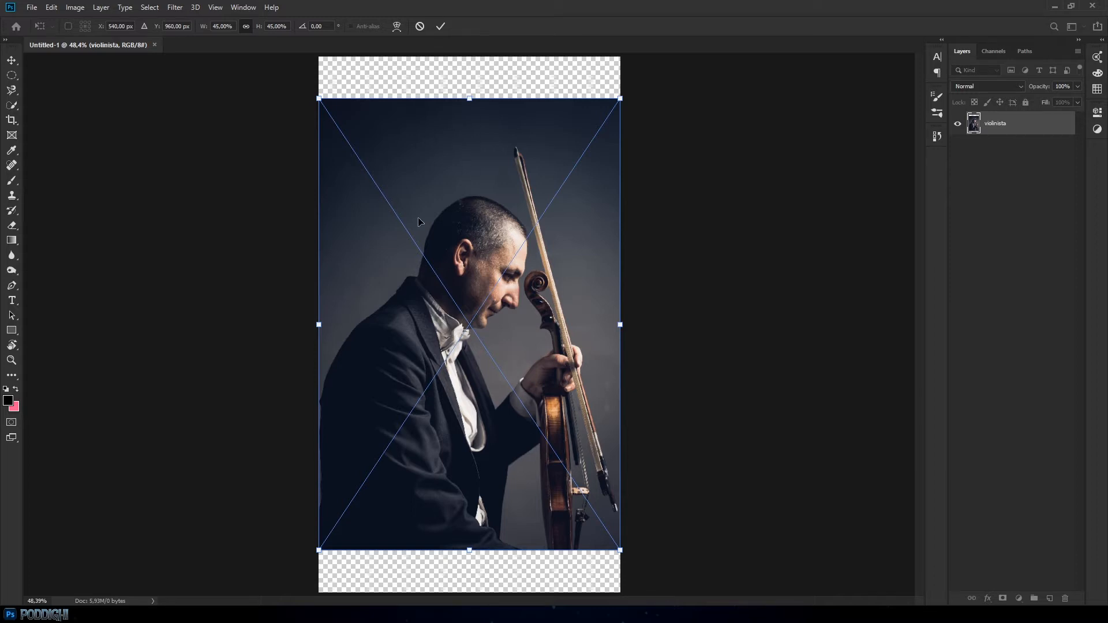
key("Return")
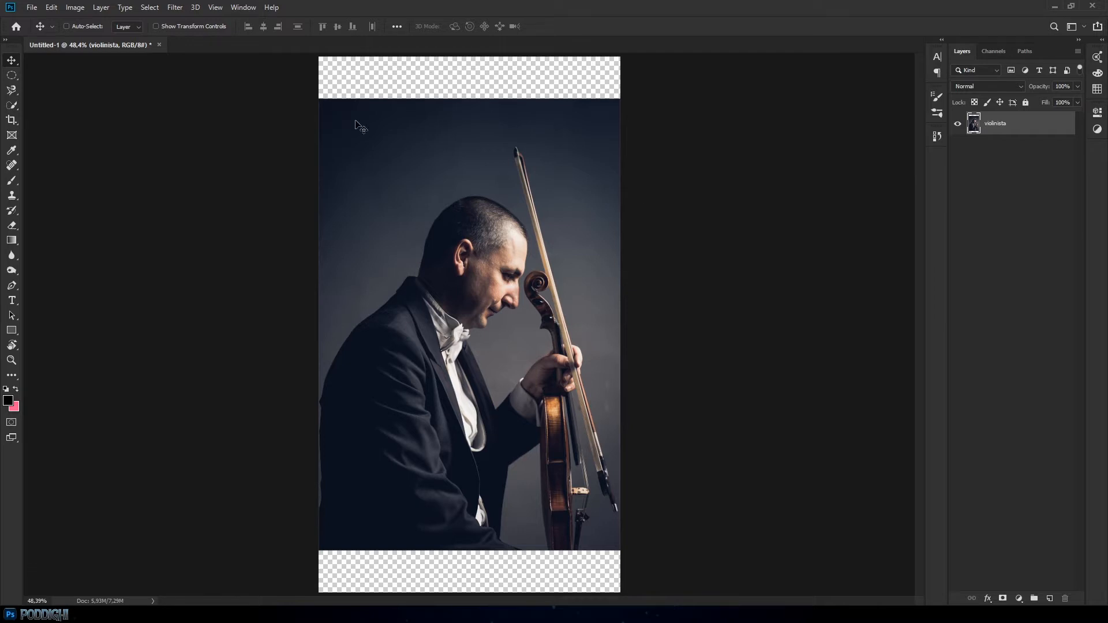
Select the man in the violinista photo with the automatic Subject selection
left_click(150, 8)
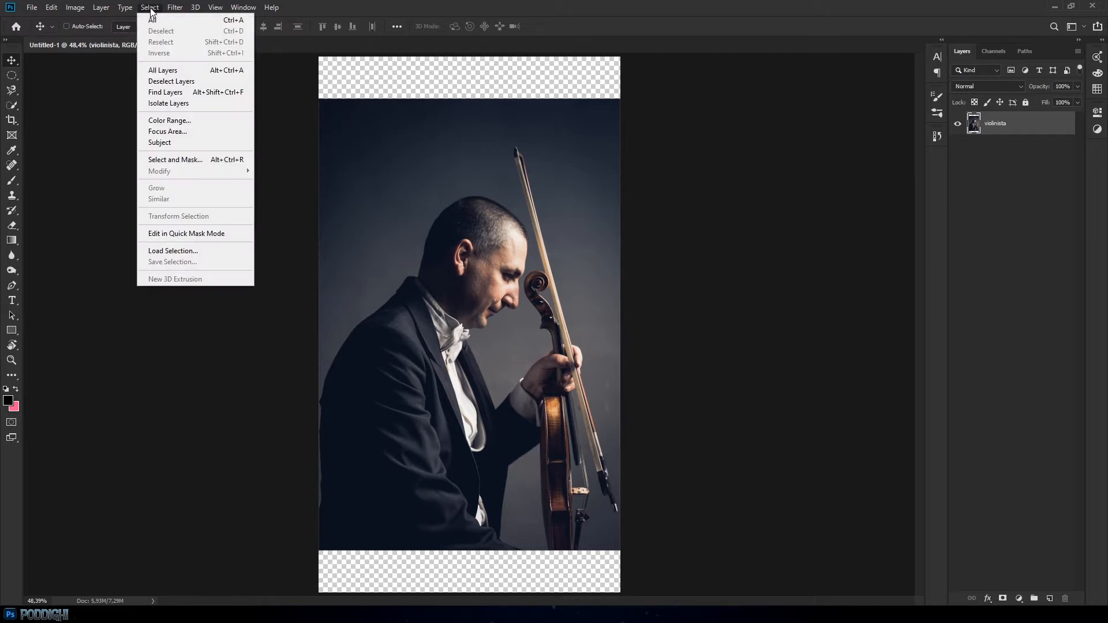
left_click(171, 145)
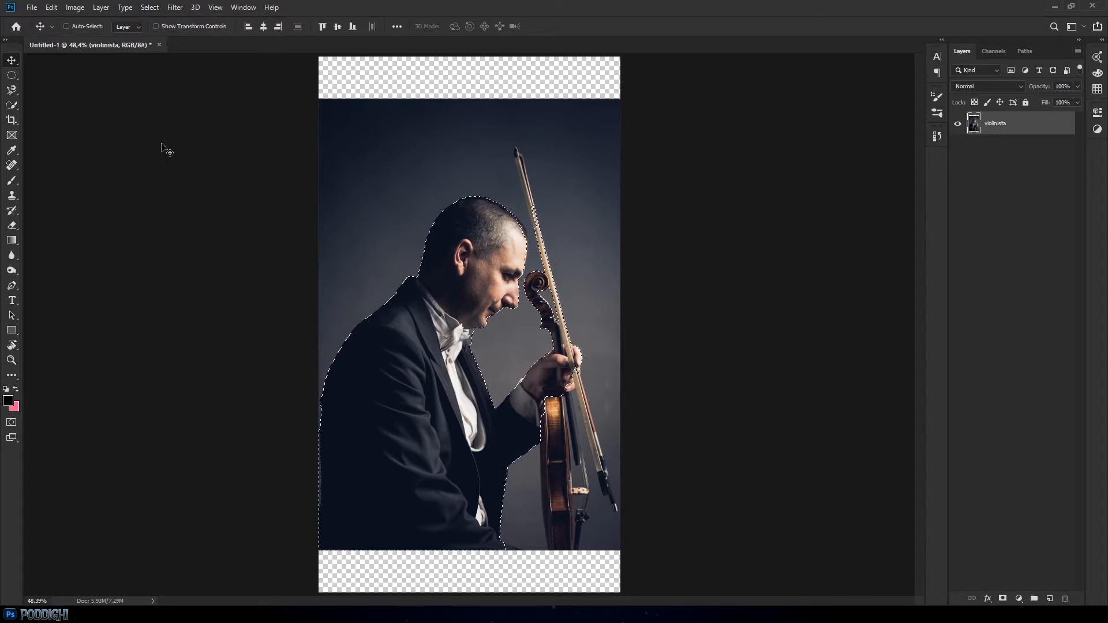
Examine the subject selection's edges around the head, bow, hand, violin and jacket for missing or excess areas
scroll(540, 244, "up", 5)
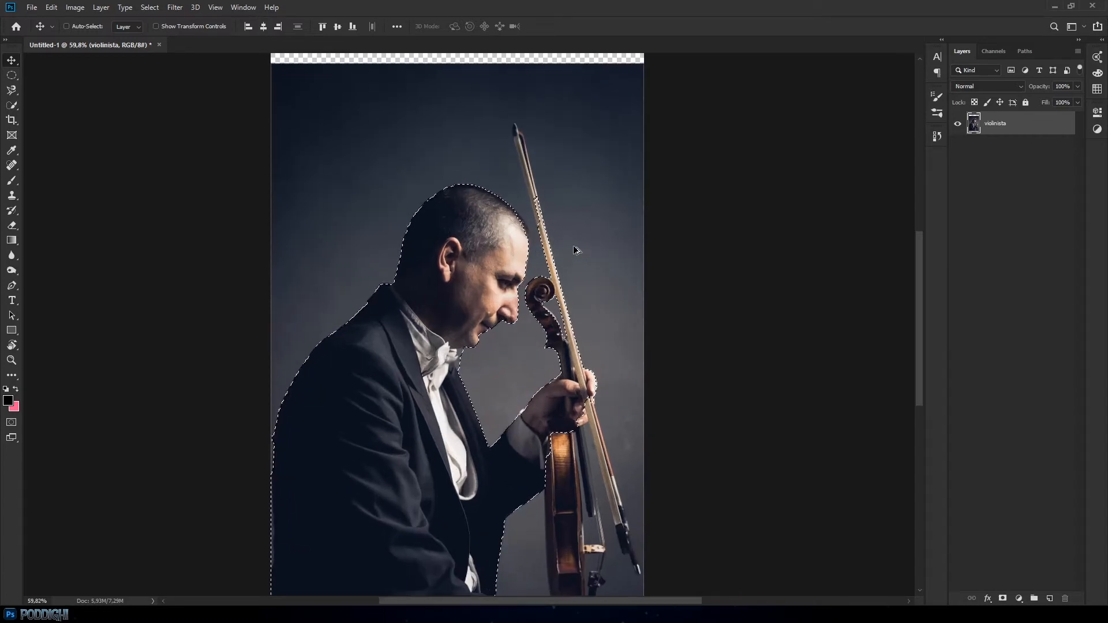
scroll(519, 227, "up", 5)
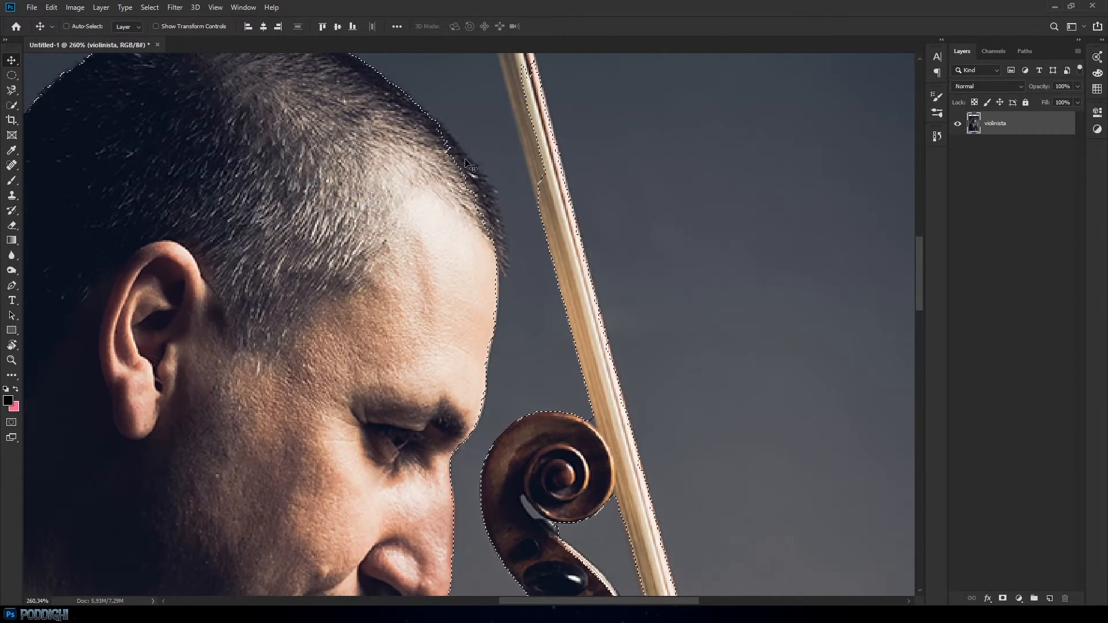
scroll(464, 190, "down", 7)
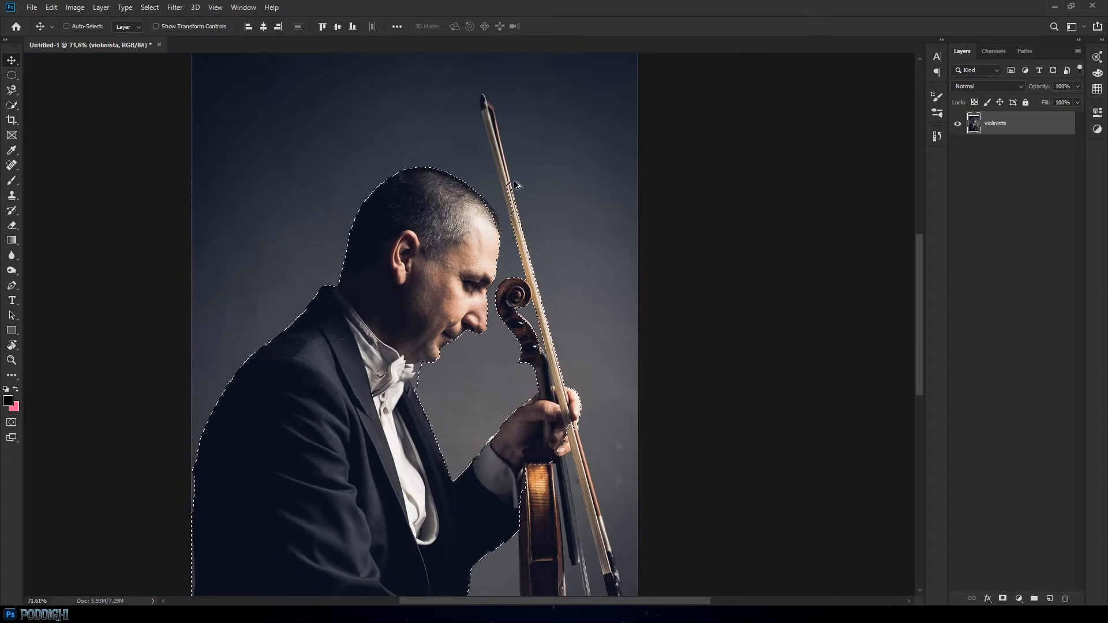
scroll(515, 168, "up", 3)
scroll(496, 149, "up", 2)
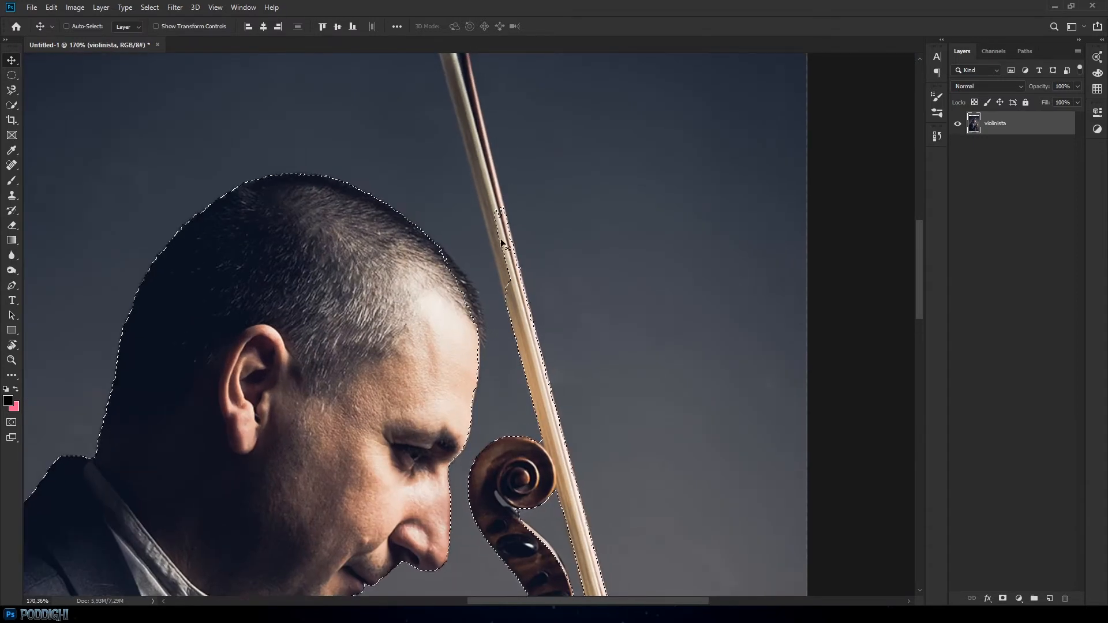
scroll(502, 234, "up", 1)
scroll(498, 231, "up", 1)
scroll(491, 229, "down", 4)
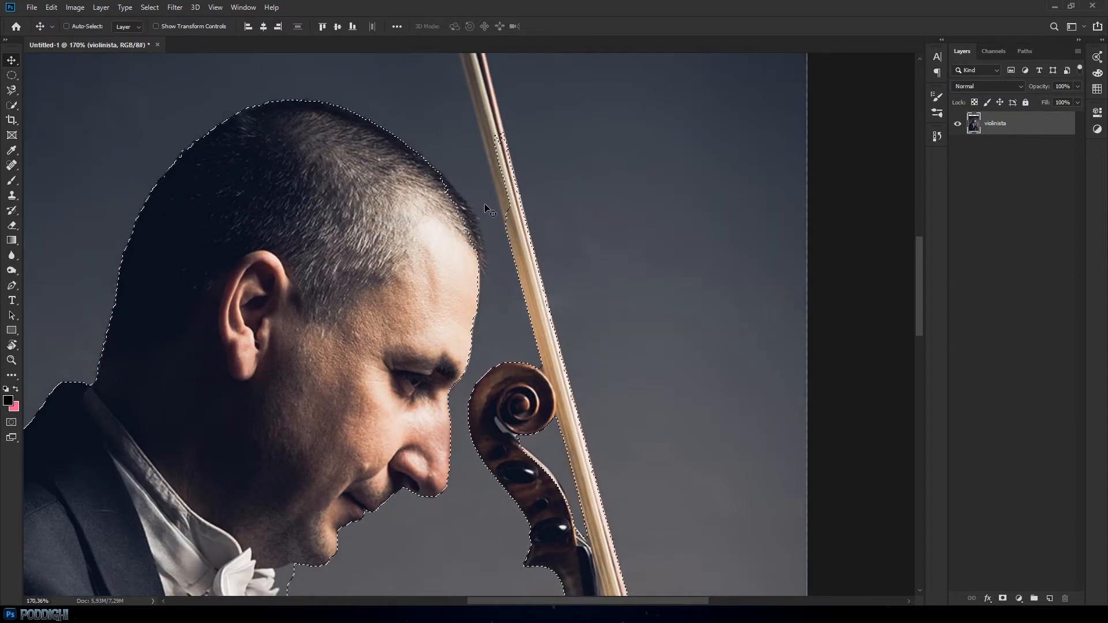
scroll(463, 165, "down", 10)
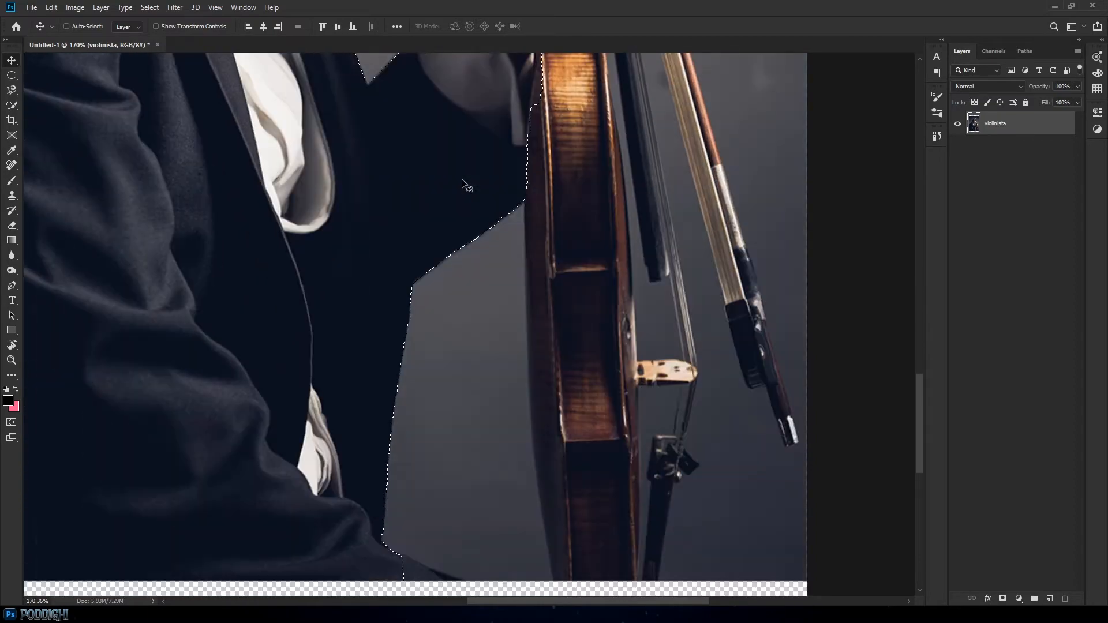
scroll(582, 295, "down", 3)
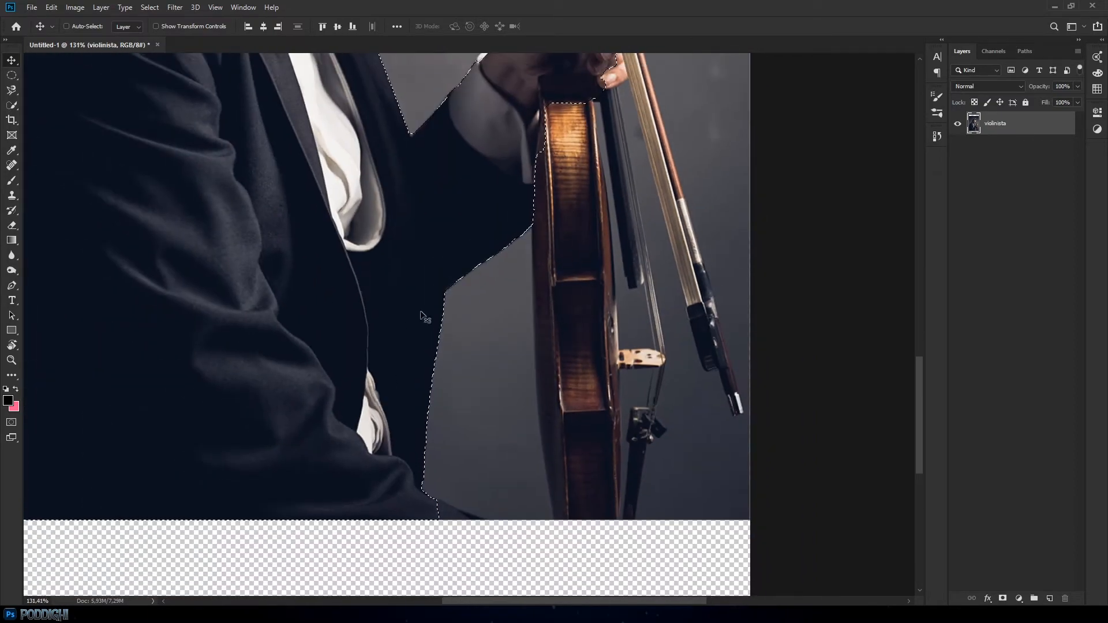
scroll(556, 463, "down", 1)
scroll(556, 463, "down", 2)
scroll(505, 451, "down", 2)
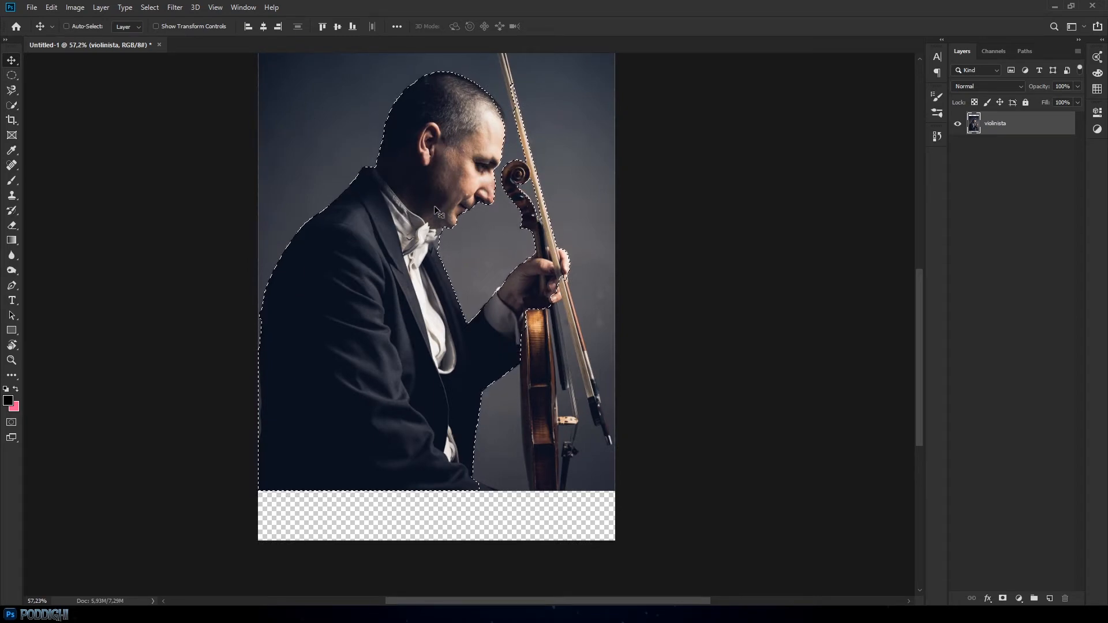
scroll(449, 173, "up", 2)
scroll(449, 174, "up", 1)
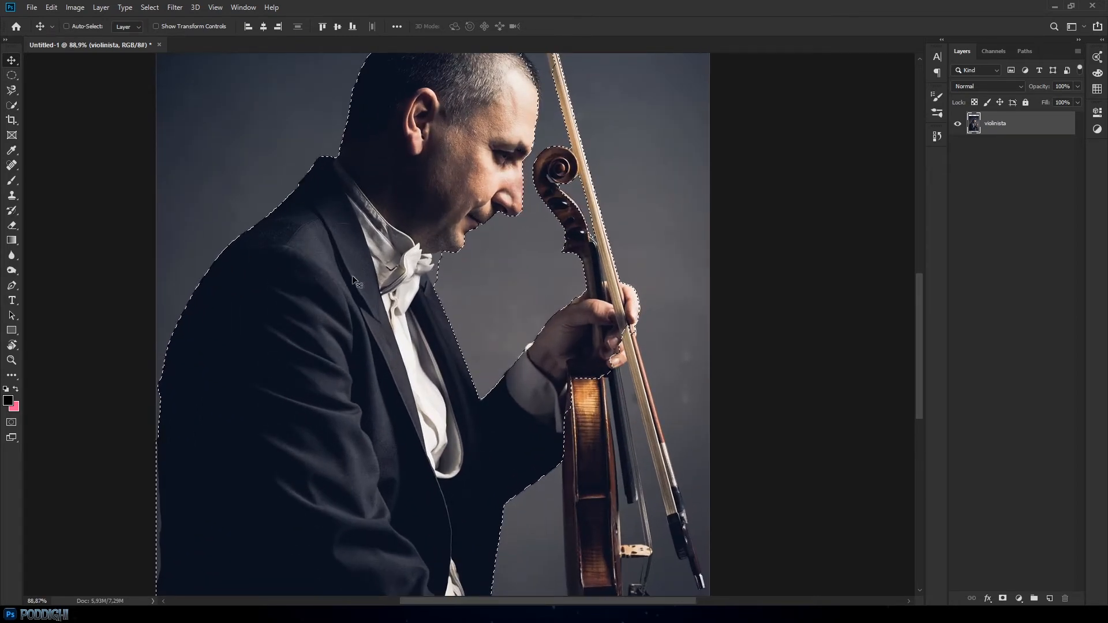
Correct the selection along the jacket lapel and add the missed sleeve edge at the photo's lower border with the Lasso tool
left_click(12, 93)
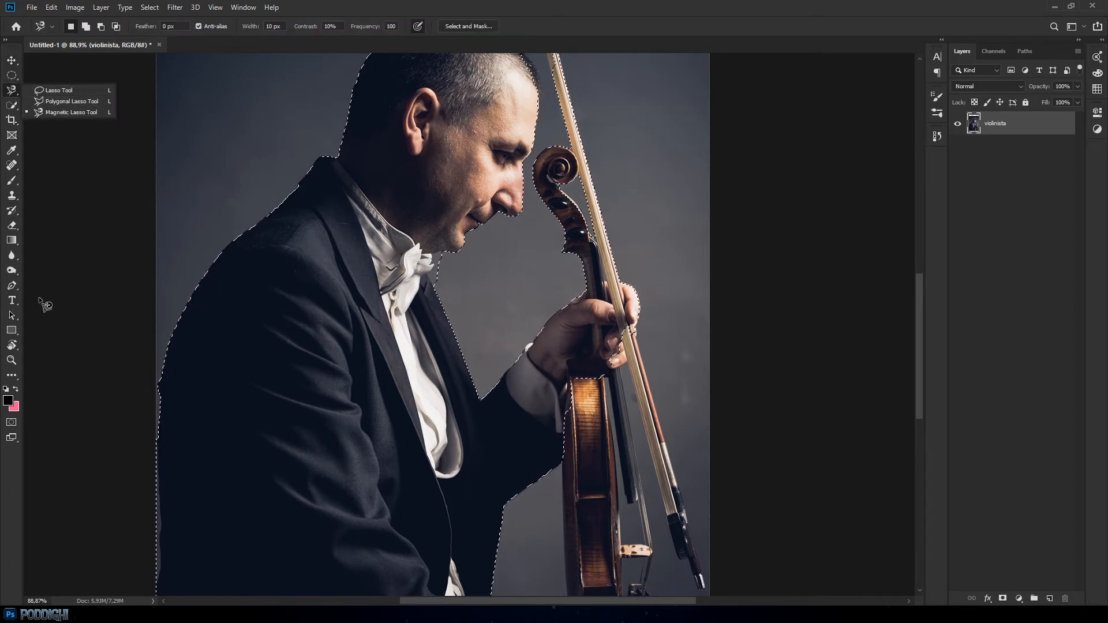
left_click(13, 107)
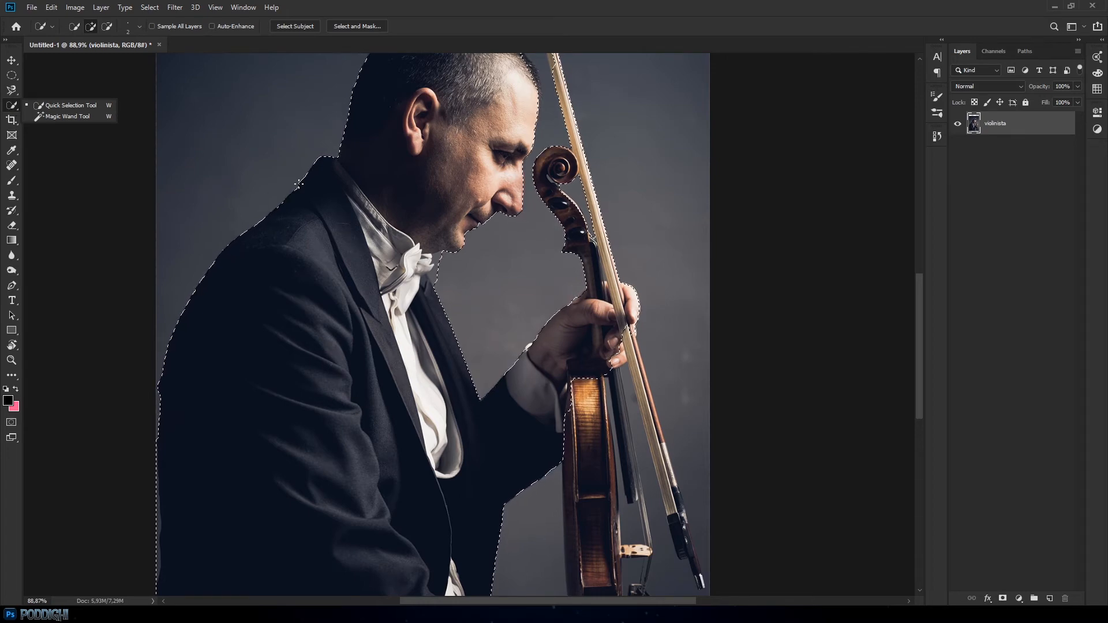
left_click(12, 92)
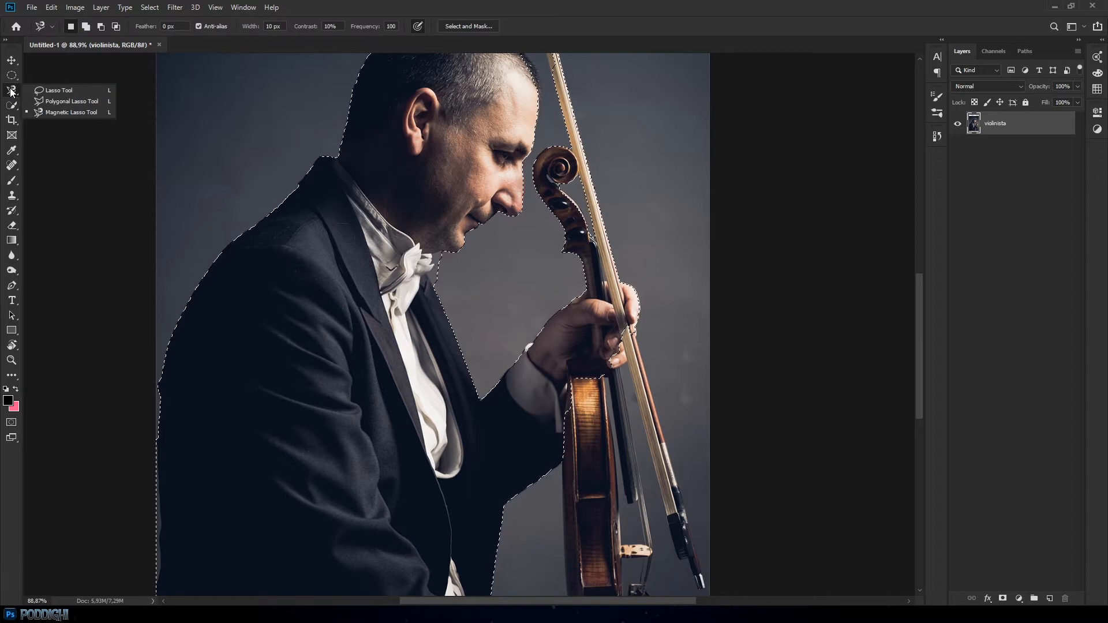
left_click(58, 90)
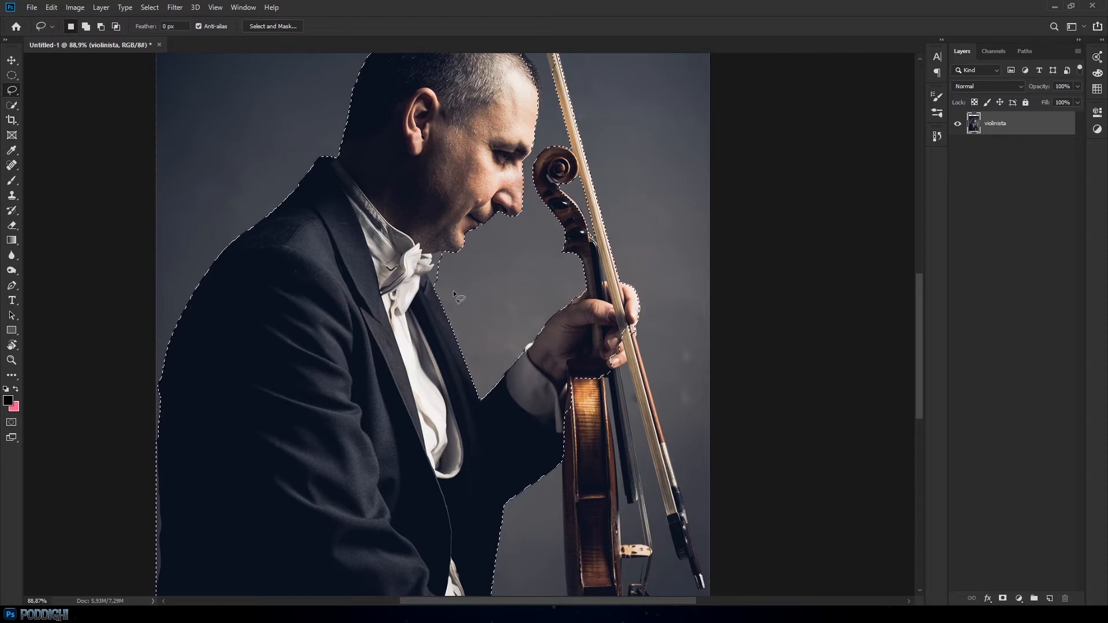
mouse_move(449, 252)
left_mouse_down()
mouse_move(451, 277)
mouse_move(425, 288)
mouse_move(444, 313)
left_mouse_up()
scroll(493, 551, "down", 3)
left_click_drag(488, 455, 487, 477)
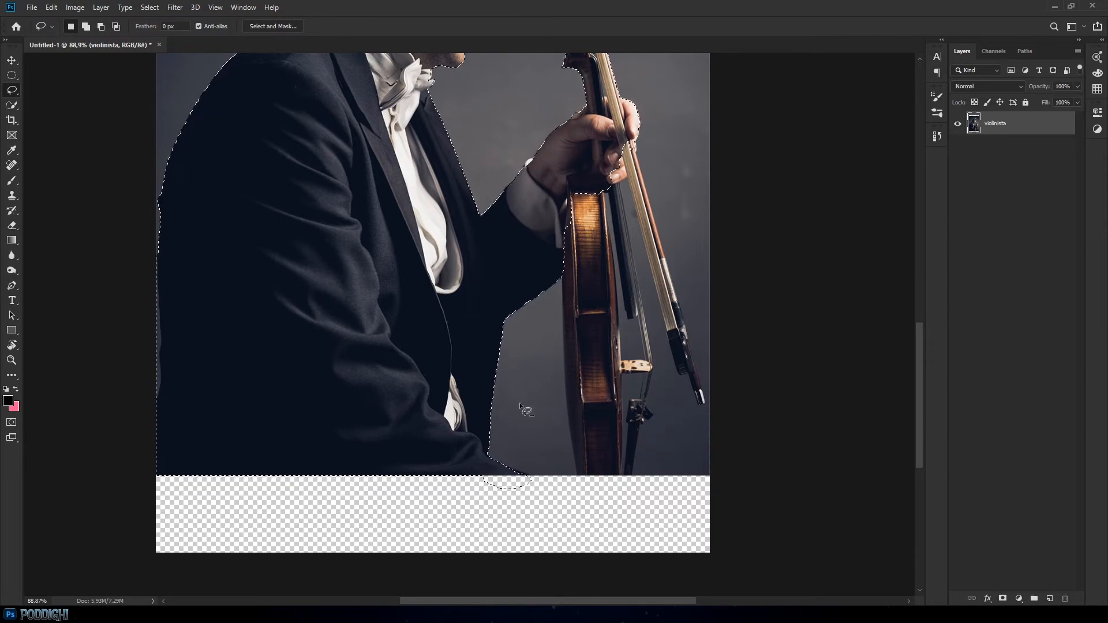
Add the violin's body below the hand to the selection with the Polygonal Lasso tool
scroll(519, 403, "up", 3)
scroll(632, 404, "up", 5)
right_click(12, 90)
left_click(55, 101)
left_click(445, 296, "shift")
left_click(473, 348)
scroll(477, 470, "down", 3)
left_click(479, 363)
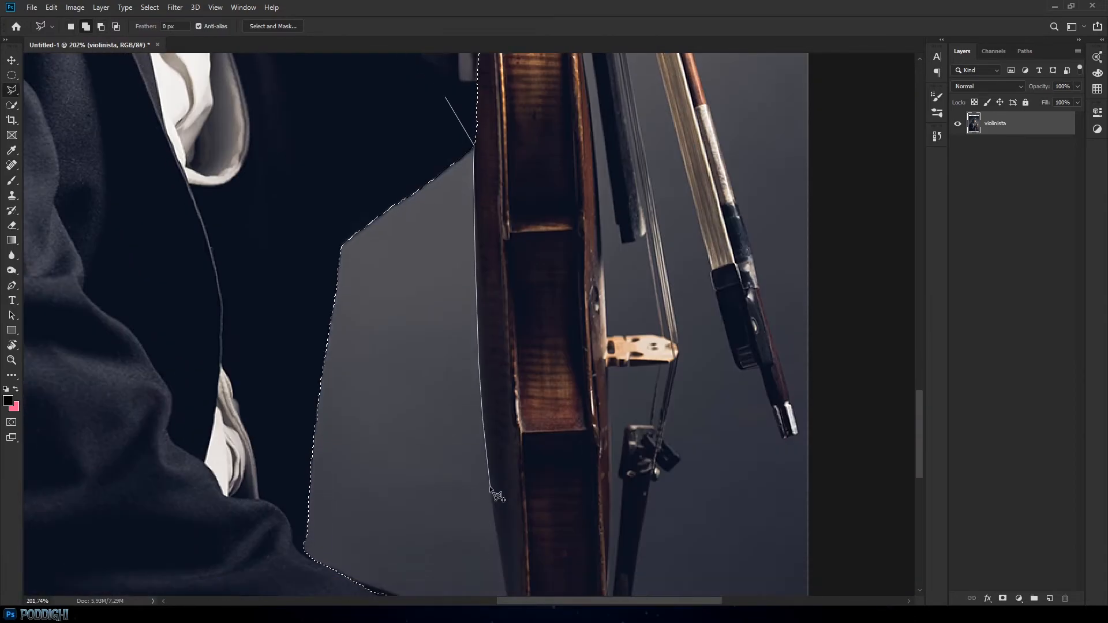
scroll(492, 488, "down", 2)
left_click(508, 465)
left_click(601, 466)
scroll(611, 268, "up", 5)
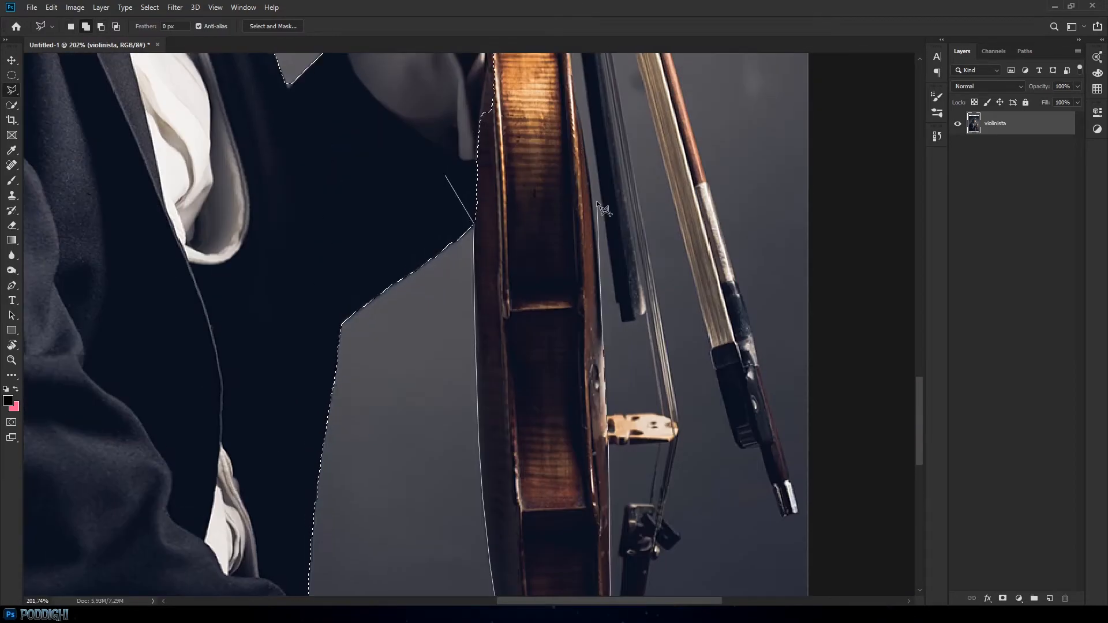
scroll(573, 91, "up", 5)
left_click(573, 254)
left_click(445, 407)
Outline the violin's fingerboard and the adjacent string down to the bridge to add them to the selection
scroll(652, 427, "up", 3)
left_click(510, 143)
left_click(520, 209)
left_click(535, 204)
left_click(549, 205)
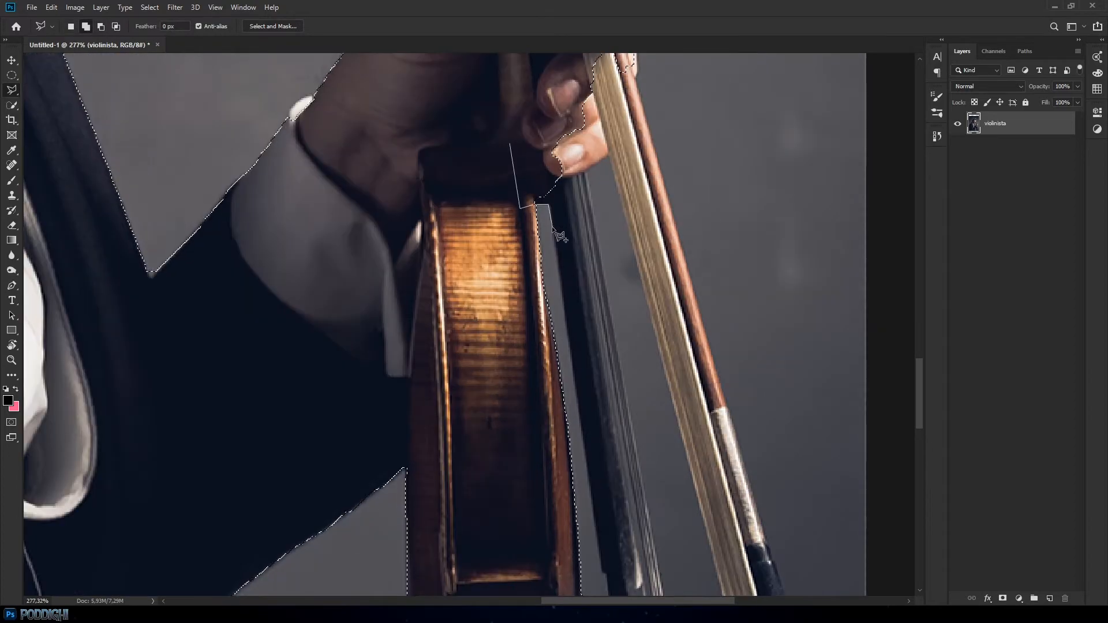
left_click(602, 573)
left_click(607, 575)
scroll(608, 571, "down", 5)
left_click(611, 367)
left_click(644, 352)
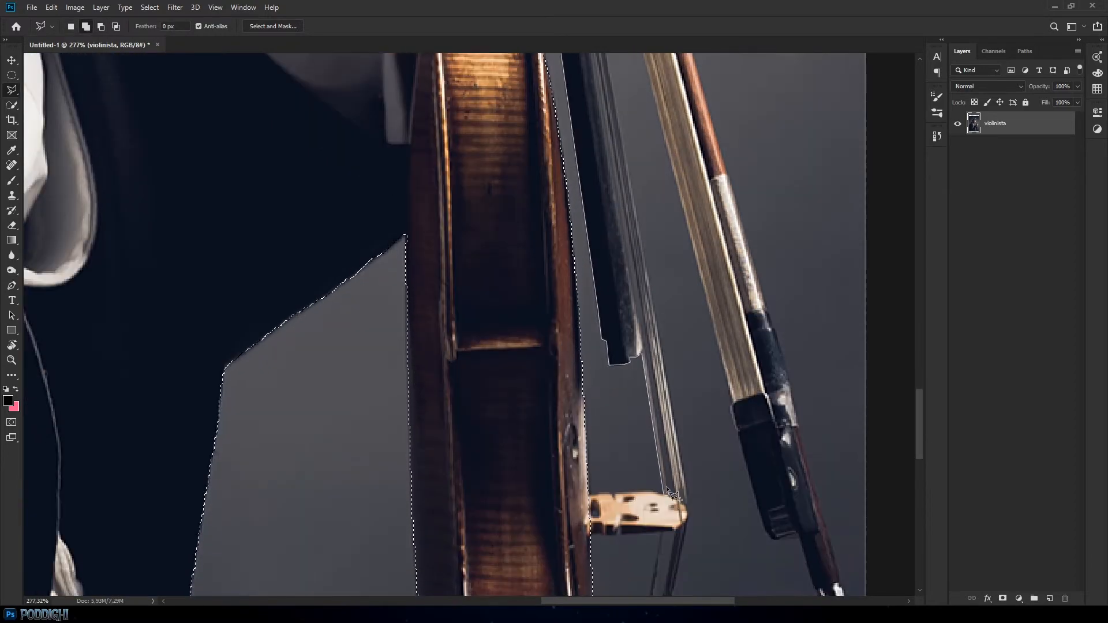
scroll(600, 231, "up", 5)
left_click(570, 133)
left_click(510, 156)
Add the violin's light-coloured bridge to the selection by tracing it with the Lasso tool
scroll(519, 259, "down", 5)
scroll(583, 439, "up", 5)
key("shift+l")
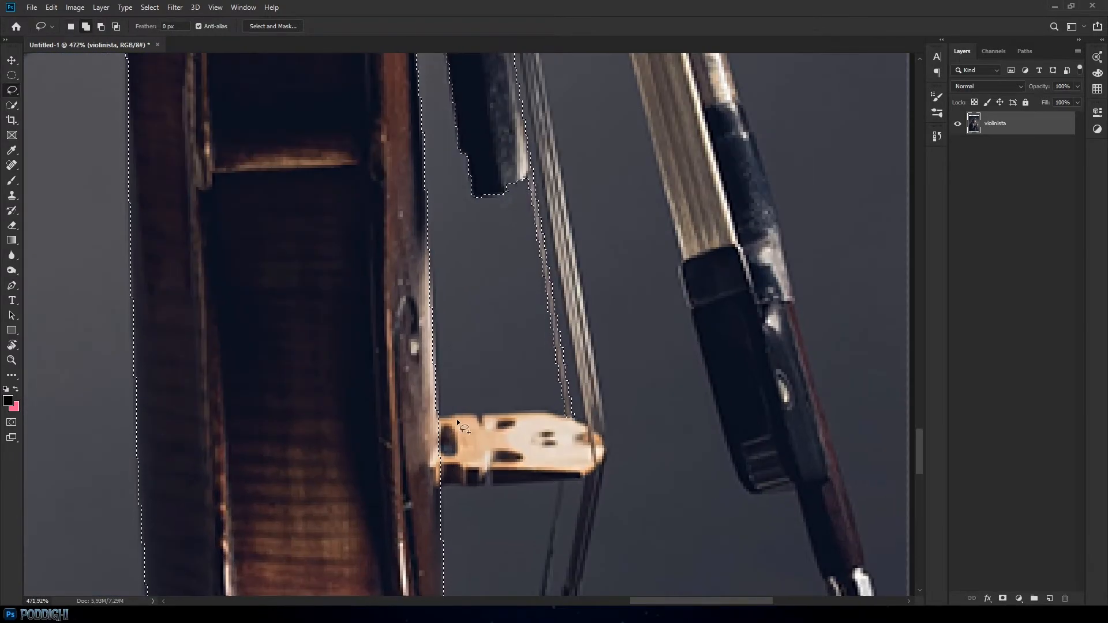
left_click_drag(486, 475, 444, 455)
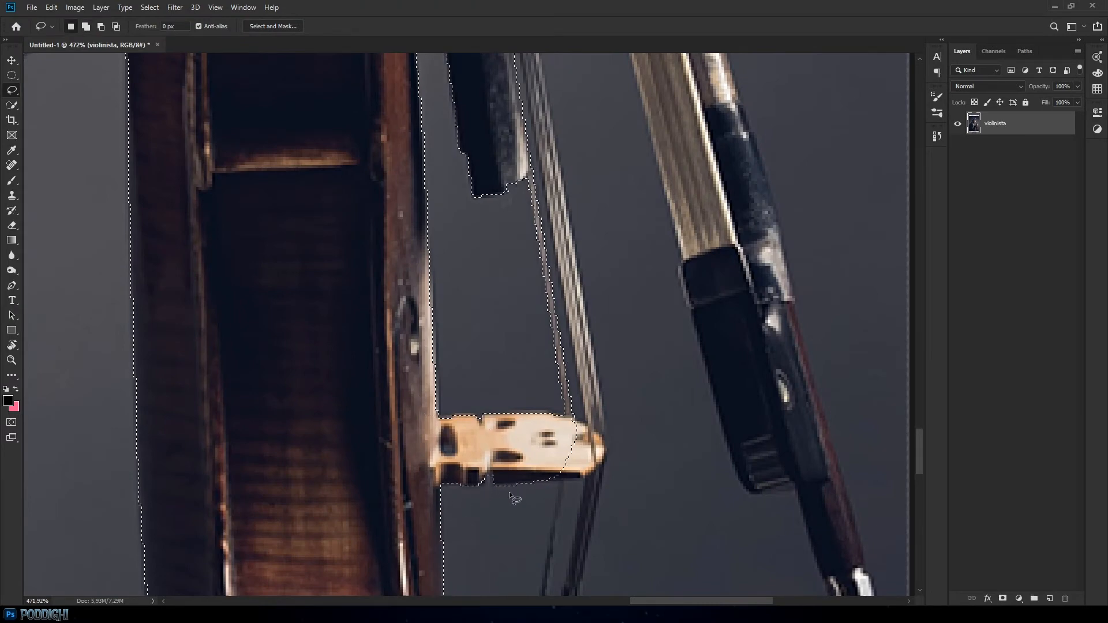
mouse_move(516, 485)
left_mouse_down()
mouse_move(542, 482)
mouse_move(585, 423)
mouse_move(557, 444)
left_mouse_up()
scroll(468, 450, "down", 10)
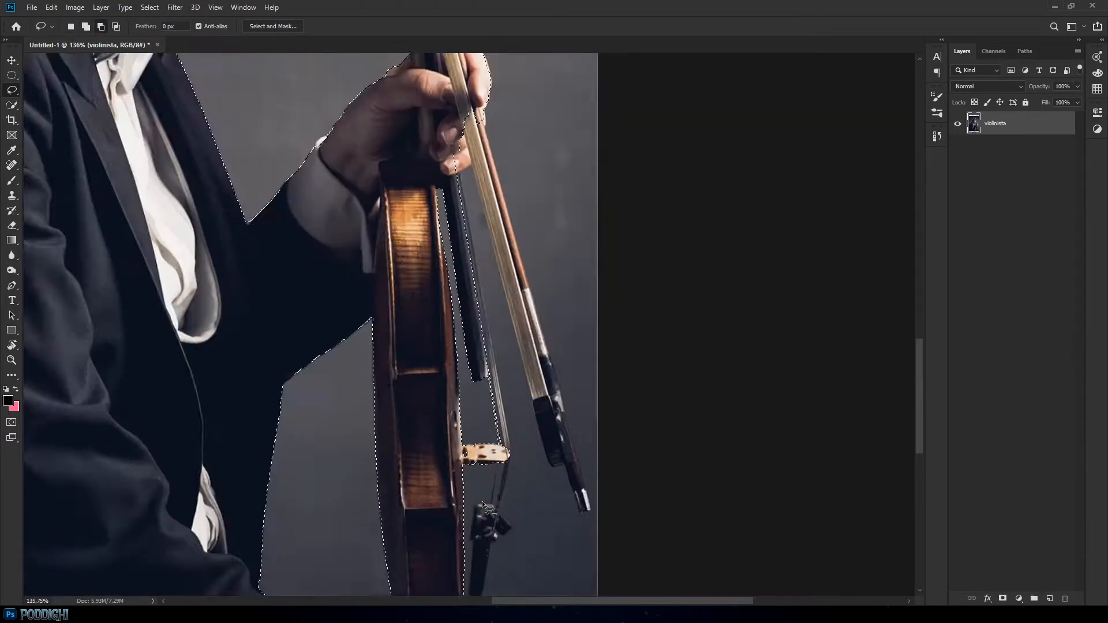
Extend the selection along the violin's strings beside the fingerboard with the Polygonal Lasso tool
scroll(430, 133, "up", 4)
key("shift+l")
left_click(438, 200)
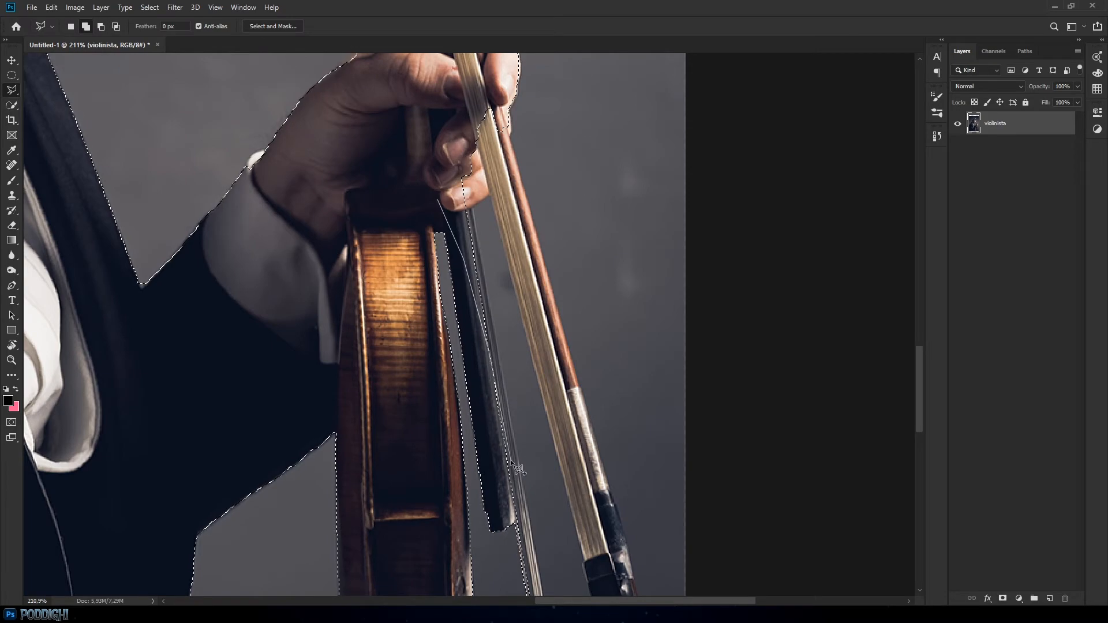
scroll(510, 460, "down", 5)
scroll(491, 346, "up", 5)
scroll(432, 146, "down", 9)
Try to add the lower strings and the tailpiece below the bridge to the selection, then undo it
scroll(464, 344, "up", 14)
left_click(468, 258)
left_click(453, 371)
left_click(411, 372)
left_click(394, 469)
scroll(402, 474, "down", 5)
left_click(383, 477)
left_click(420, 475)
left_click(453, 246)
left_click(463, 246)
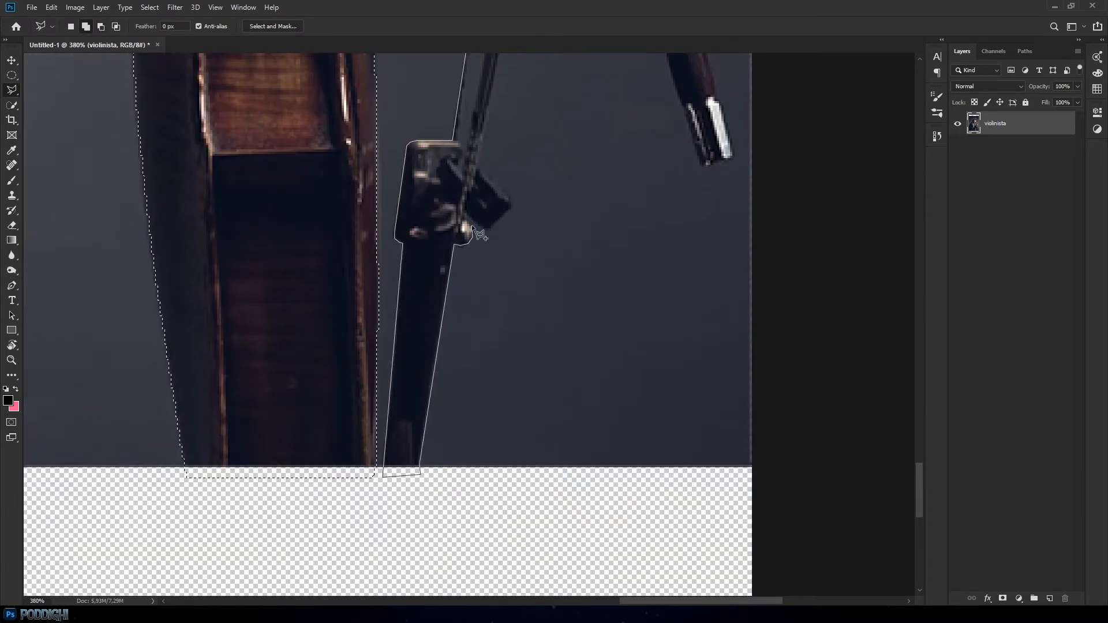
double_click(474, 228)
scroll(472, 299, "down", 5)
key("ctrl+z")
Add the lower strings and the tailpiece, from the bridge to the photo's lower border, with the Polygonal Lasso tool
scroll(465, 299, "up", 3)
left_click(449, 147, "shift")
left_click(434, 255)
left_click(404, 256)
left_click(390, 331)
left_click(381, 510)
left_click(408, 511)
double_click(477, 142)
Subtract the background gap between the strings below the bridge from the selection
scroll(469, 144, "up", 3)
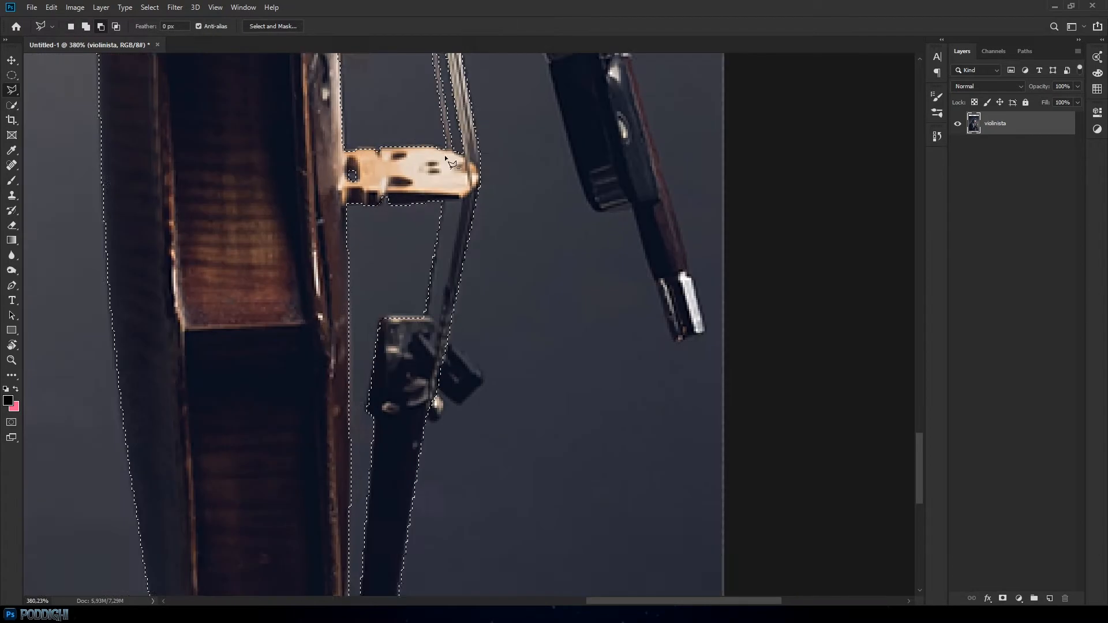
left_click(447, 200, "alt")
left_click(430, 327)
left_click(442, 326)
double_click(465, 201)
Add the dark fine tuner protruding from the tailpiece to the selection and touch up its edge with the Lasso tool
scroll(465, 306, "up", 2)
left_click(430, 270, "shift")
left_click(480, 324)
left_click(450, 358)
double_click(421, 336)
right_click(12, 91)
left_click(45, 90)
mouse_move(411, 348)
left_mouse_down()
mouse_move(427, 374)
mouse_move(412, 373)
left_mouse_up()
Add the bow's lower part, including hair, frog and stick, and the missed fingertips to the selection with the Polygonal Lasso tool
scroll(448, 412, "down", 5)
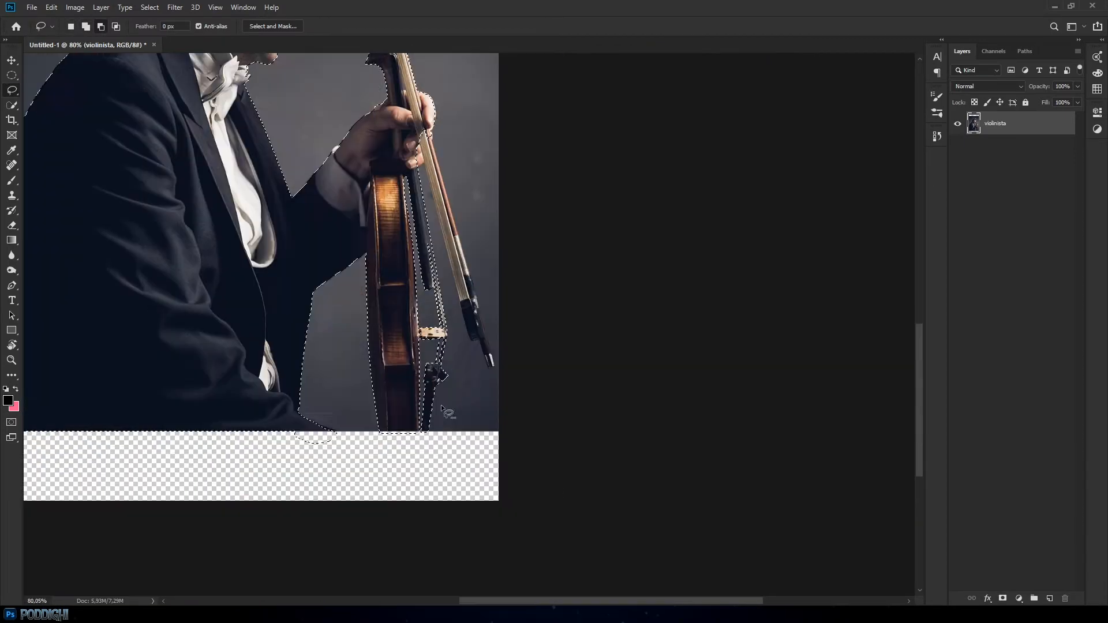
scroll(512, 203, "up", 2)
key("shift+l")
scroll(511, 203, "up", 1)
left_click(449, 200, "shift")
scroll(508, 323, "down", 3)
left_click(551, 433)
left_click(556, 453)
left_click(573, 519)
left_click(587, 543)
left_click(605, 542)
scroll(612, 536, "down", 3)
left_click(629, 473)
left_click(649, 469)
left_click(606, 303)
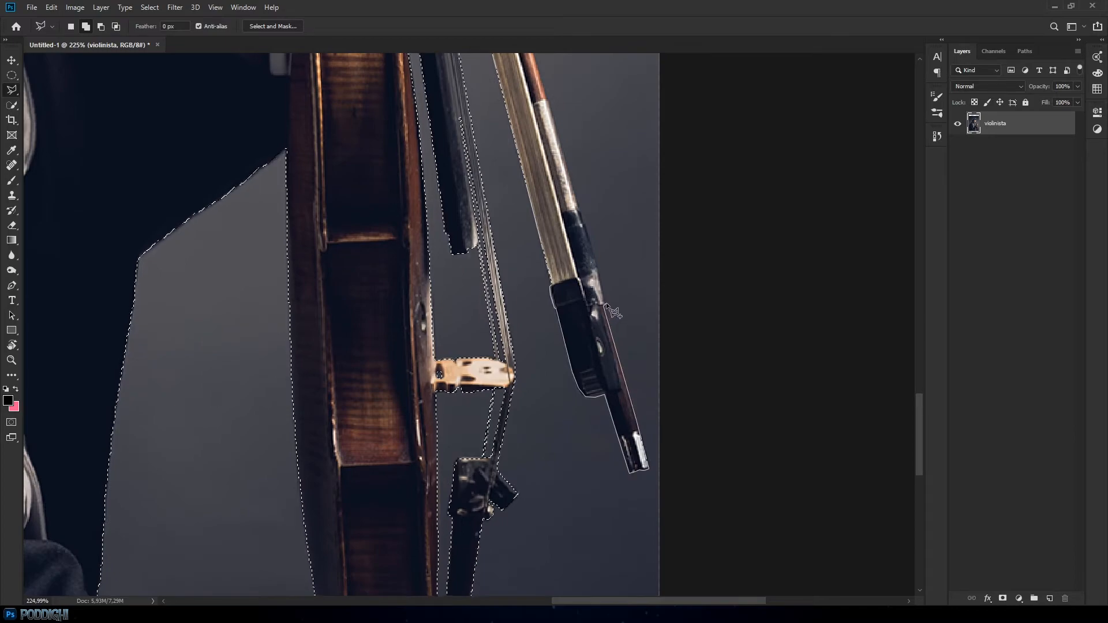
scroll(579, 214, "up", 4)
key("BackSpace")
left_click(549, 324)
scroll(550, 324, "up", 3)
left_click(470, 201)
left_click(441, 175)
left_click(399, 237)
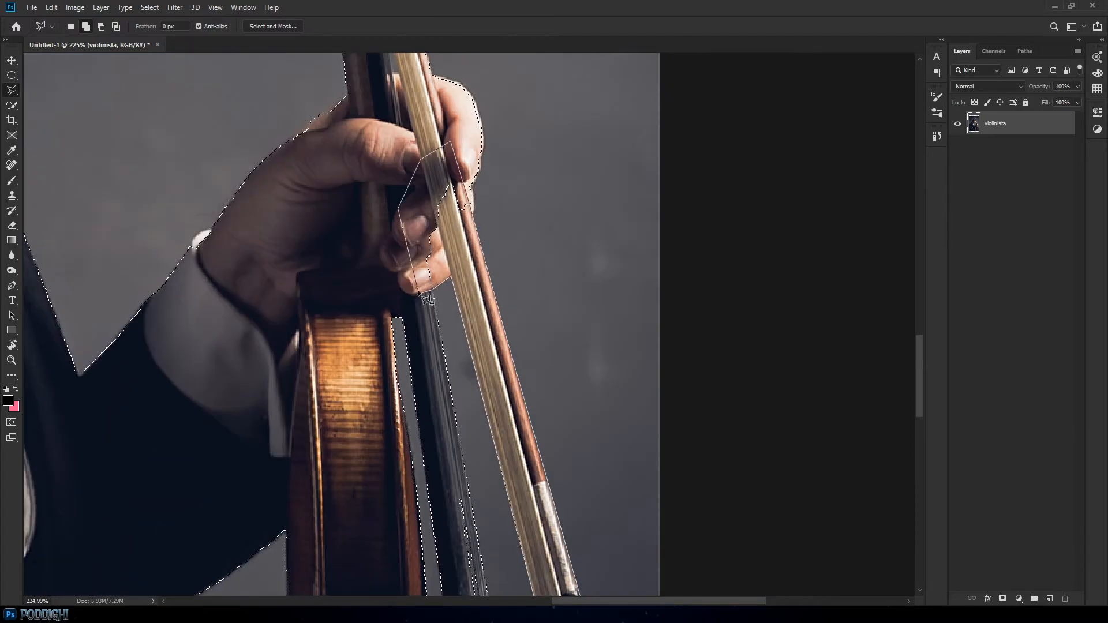
left_click(417, 295)
Subtract the background gap inside the violin's scroll and refine the selection where the scroll meets the bow, using the Lasso tool
scroll(478, 99, "up", 3)
key("shift+l")
key("shift+l")
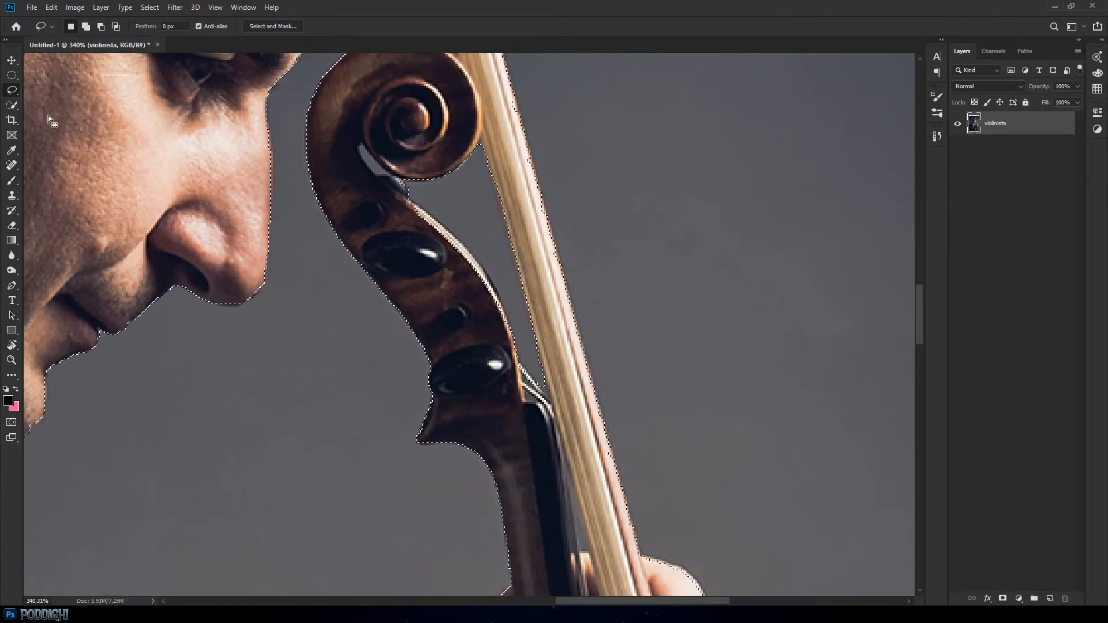
left_click_drag(371, 152, 362, 144)
left_click_drag(459, 149, 372, 111)
scroll(414, 275, "down", 3)
mouse_move(476, 243)
left_mouse_down()
mouse_move(495, 346)
mouse_move(477, 246)
left_mouse_up()
scroll(497, 441, "down", 1)
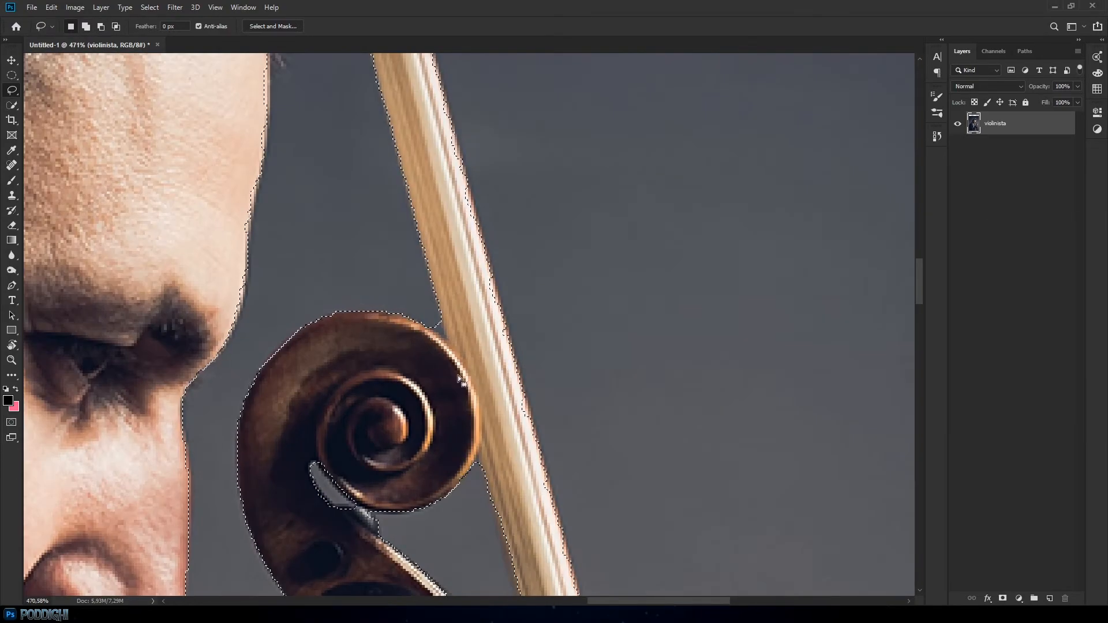
Add the bow's upper part, including its dark tip, stick and hair, to the selection with the Polygonal Lasso tool
right_click(11, 90)
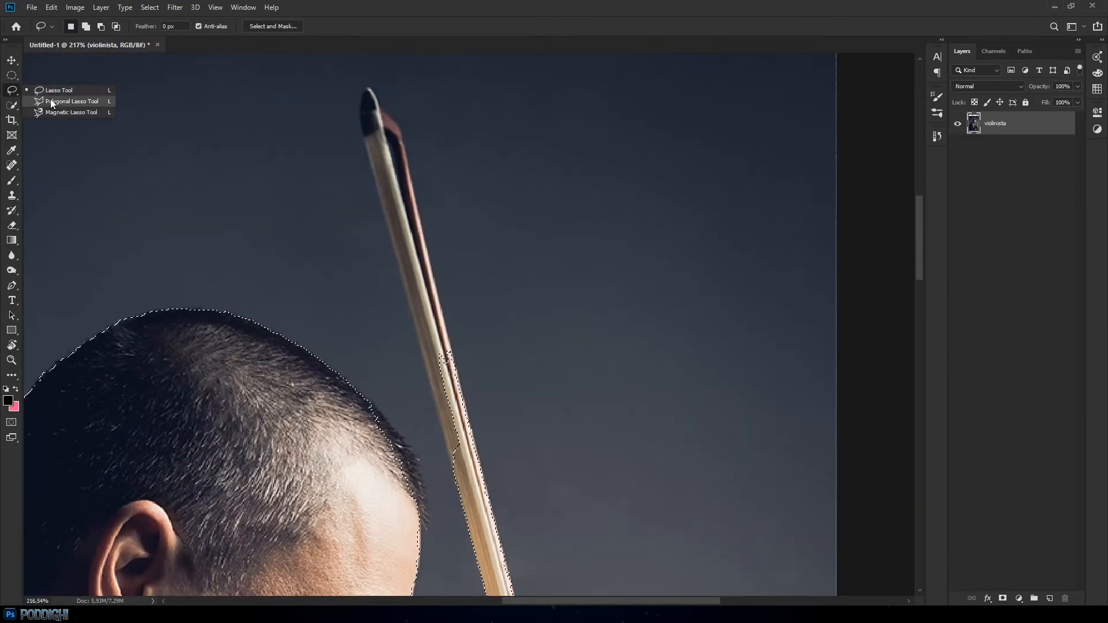
left_click(50, 102)
left_click(463, 484, "shift")
left_click(454, 474)
left_click(412, 307)
left_click(365, 138)
left_click(360, 110)
left_click(369, 88)
left_click(381, 114)
left_click(403, 139)
left_click(451, 348)
left_click(486, 487)
left_click(463, 484)
Touch up the selection along the front hairline and forehead with the Polygonal Lasso tool
scroll(427, 404, "up", 5)
left_click(400, 202)
left_click(441, 200)
left_click(476, 242)
left_click(510, 290)
left_click(526, 342)
left_click(528, 398)
left_click(517, 468)
left_click(511, 507)
left_click(438, 482)
left_click(401, 202)
Refine the selection along the man's hair with the Refine Edge Brush in Select and Mask, and output it as a selection
scroll(472, 208, "down", 16)
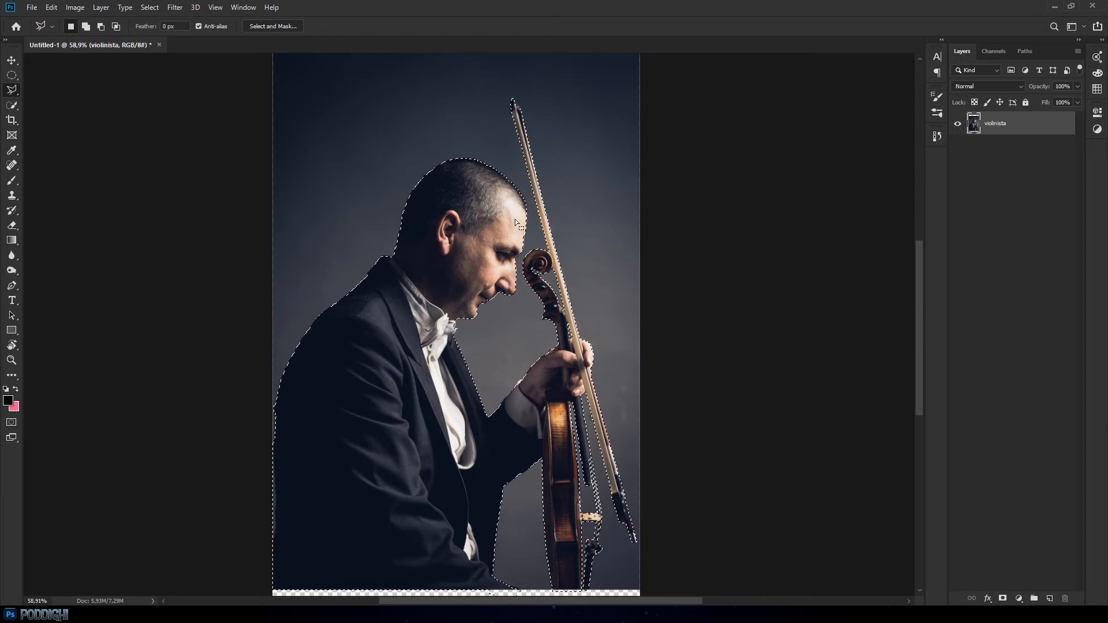
left_click(279, 24)
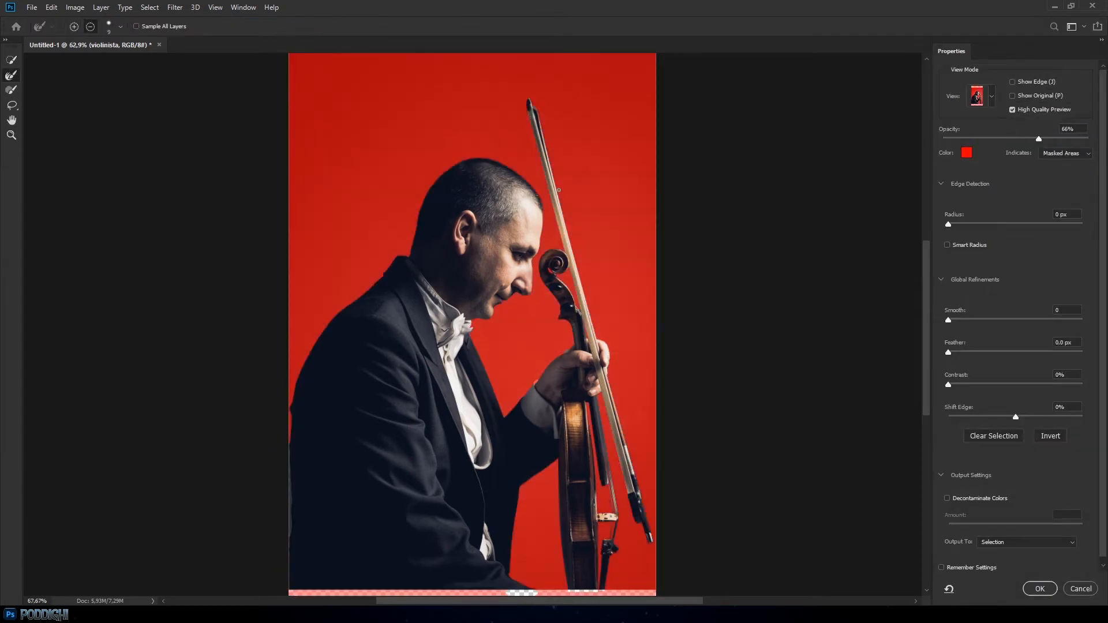
scroll(558, 190, "up", 5)
scroll(502, 164, "up", 4)
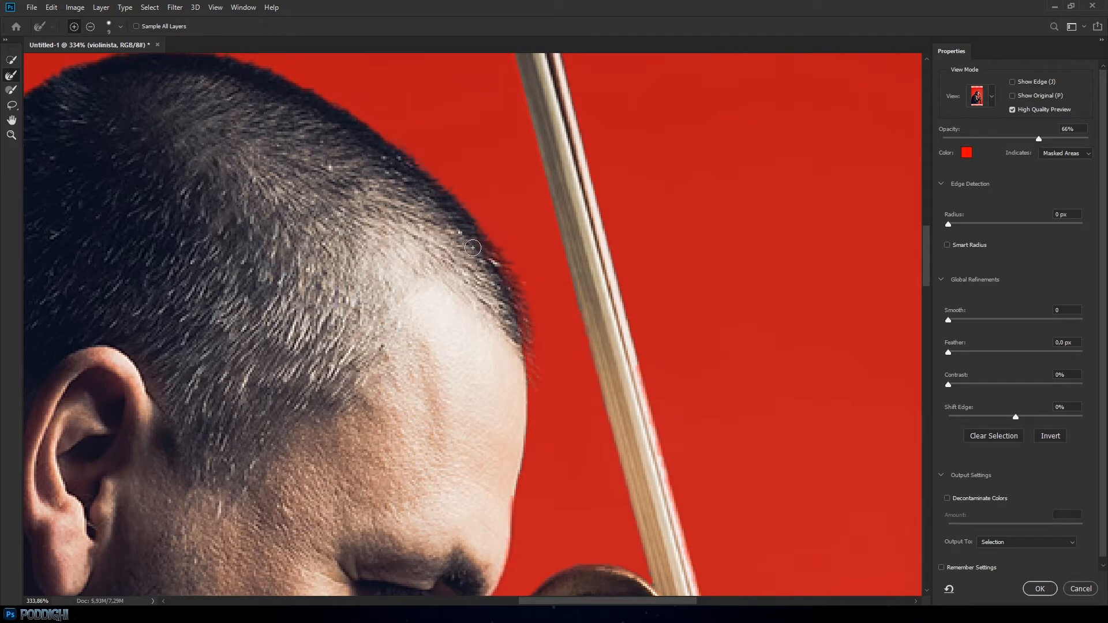
scroll(540, 347, "down", 2)
scroll(496, 345, "down", 3)
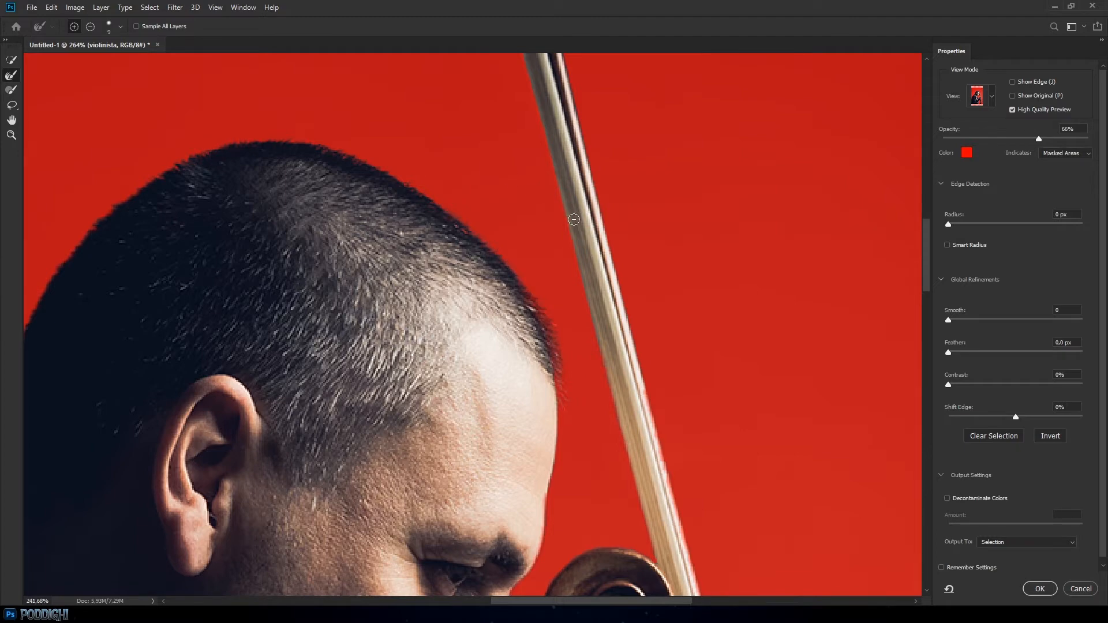
scroll(267, 255, "down", 3)
scroll(270, 260, "up", 1)
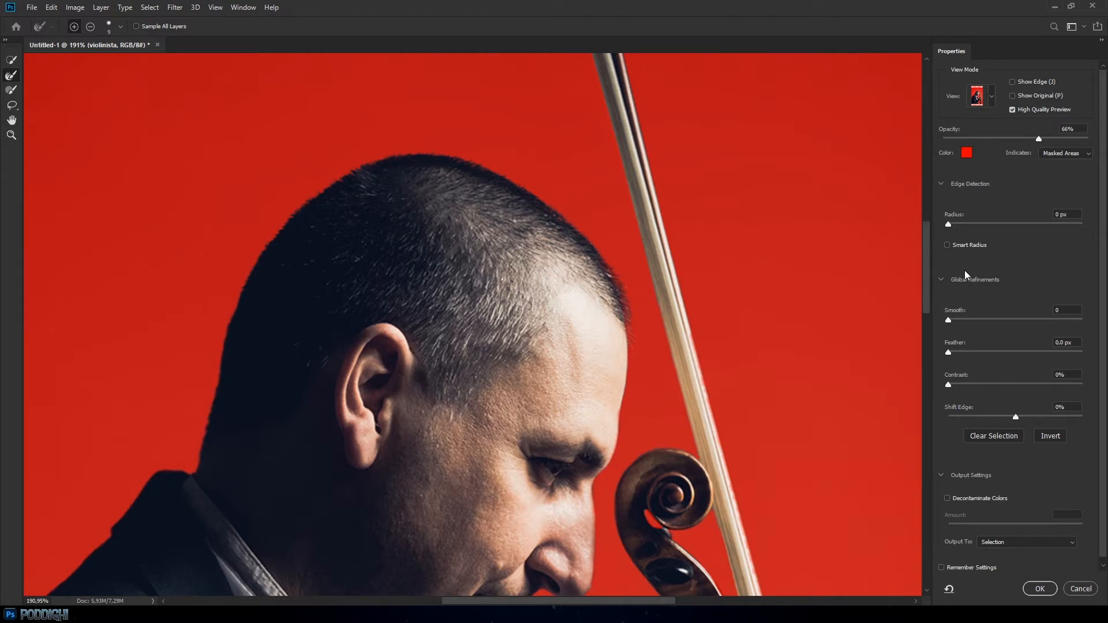
scroll(609, 195, "up", 1)
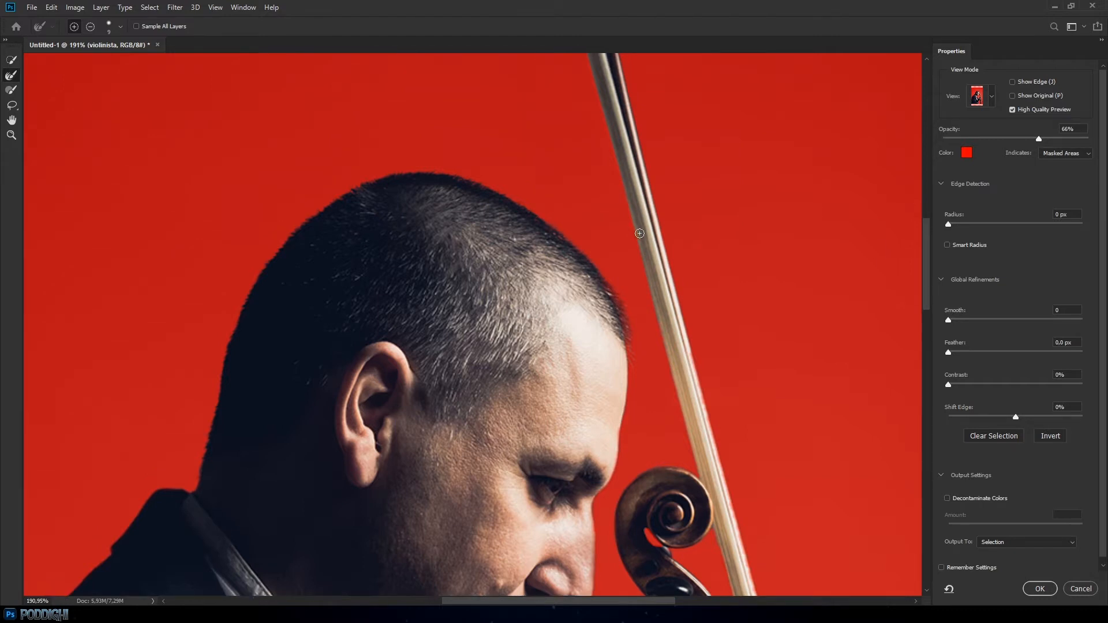
scroll(604, 281, "down", 2)
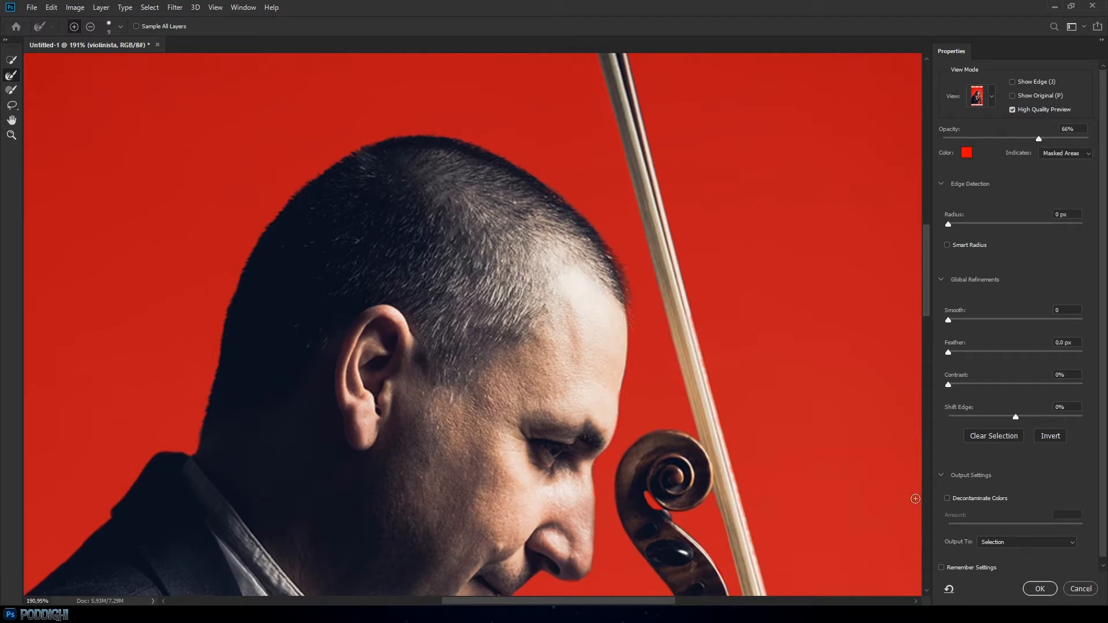
left_click(1053, 592)
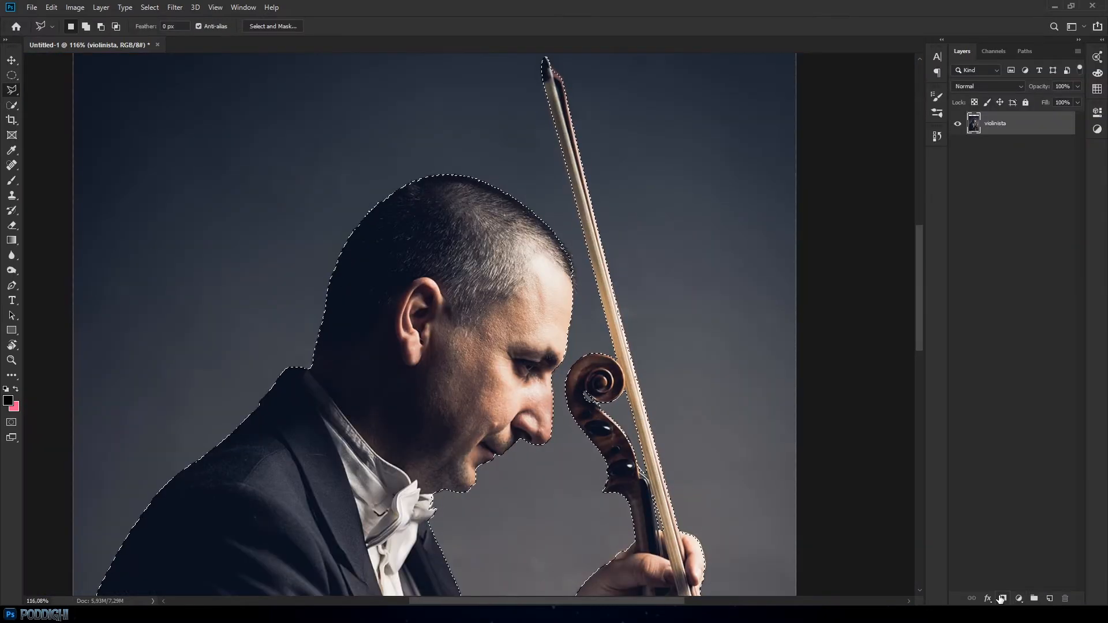
Add a layer mask to the violinista layer from the selection to hide the photo's background
left_click(1004, 599)
scroll(572, 283, "up", 6)
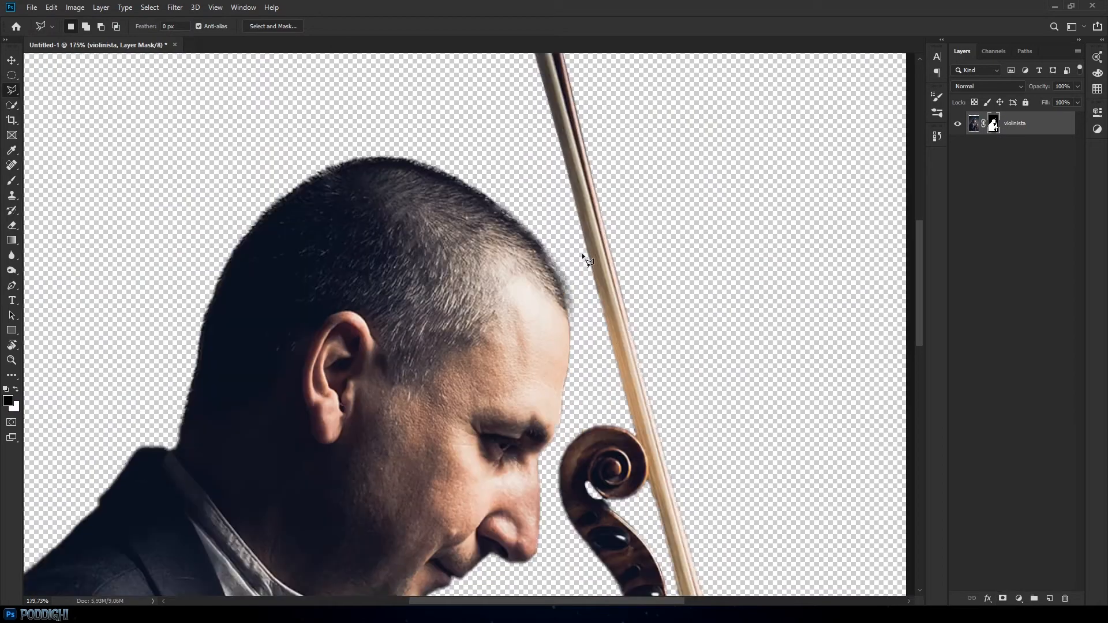
scroll(564, 322, "down", 2)
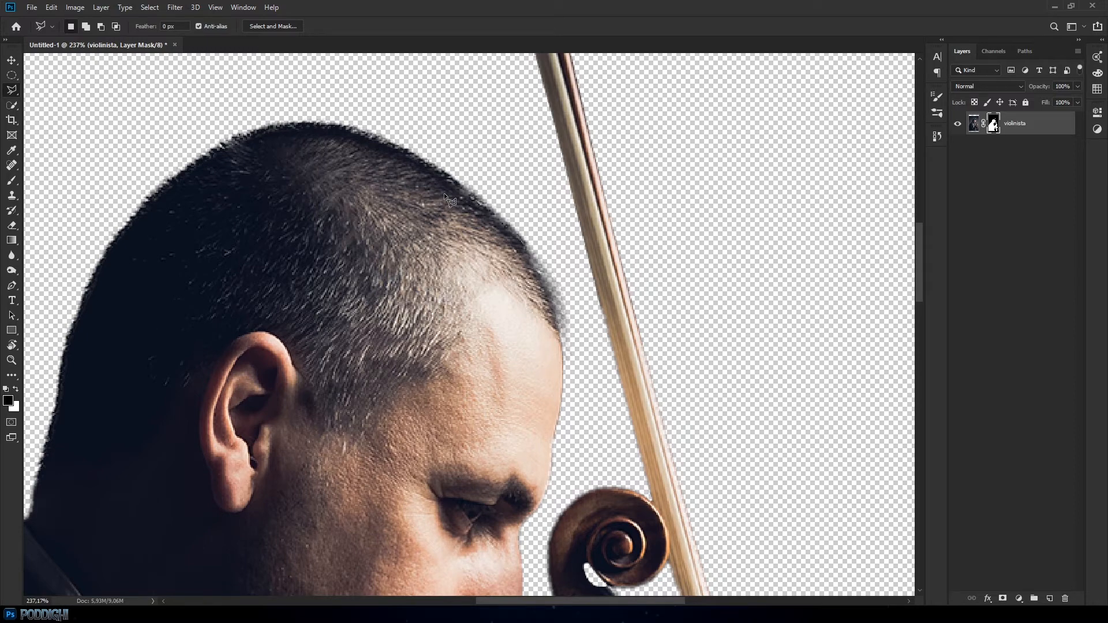
scroll(445, 193, "down", 2)
scroll(449, 199, "down", 8)
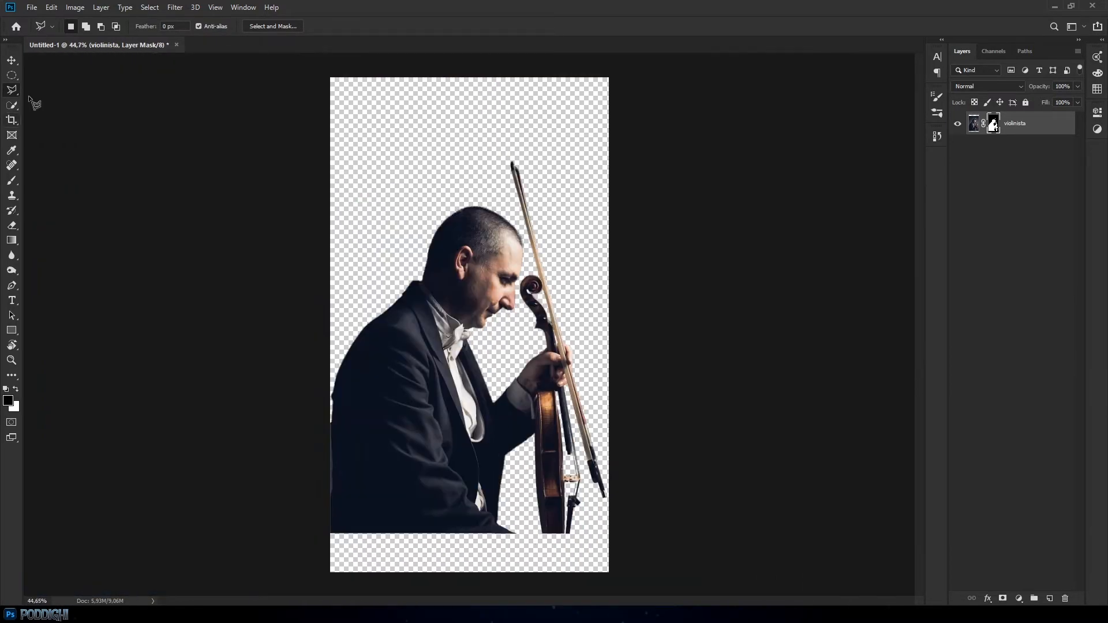
Scale the violinista layer to 124.41% about its centre and shift it horizontally to X 519.88 px
left_click(12, 60)
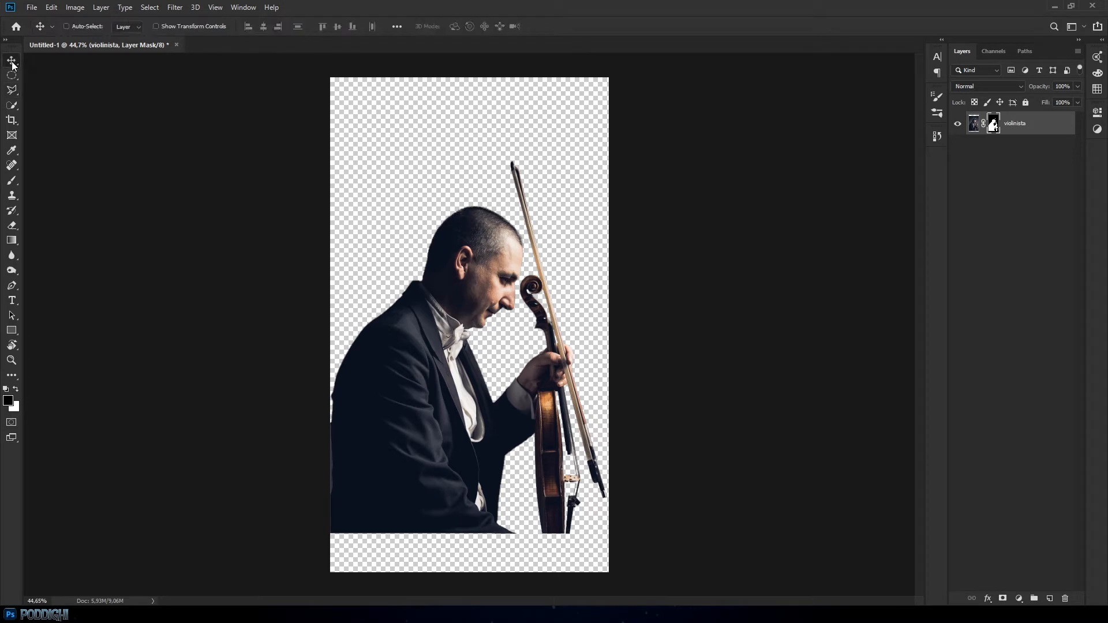
left_click(975, 124)
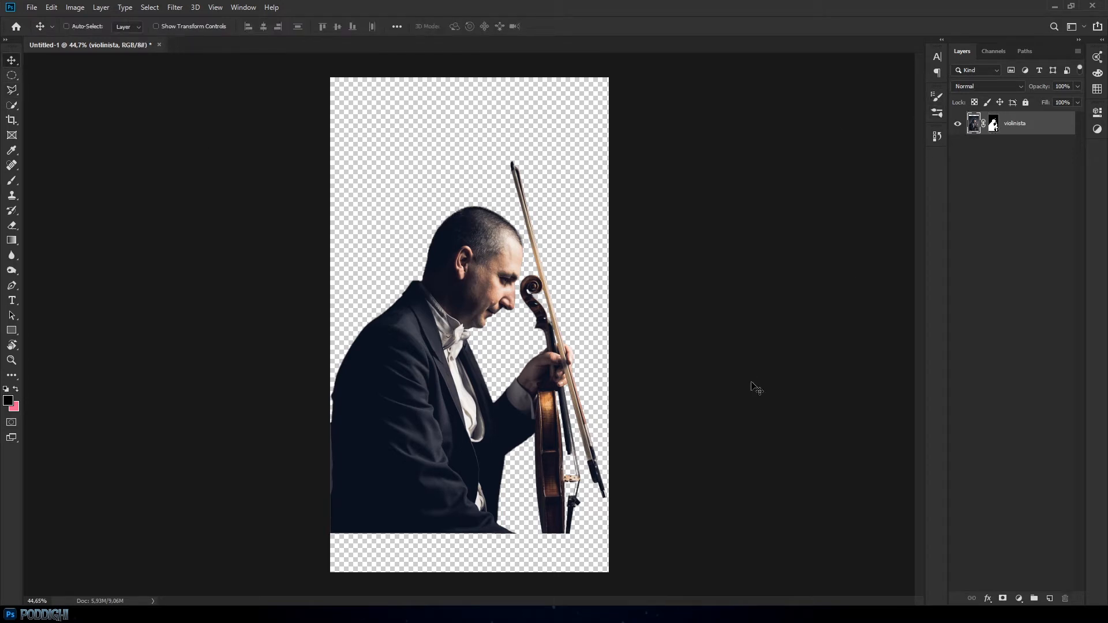
key("ctrl+t")
left_click_drag(610, 534, 657, 565)
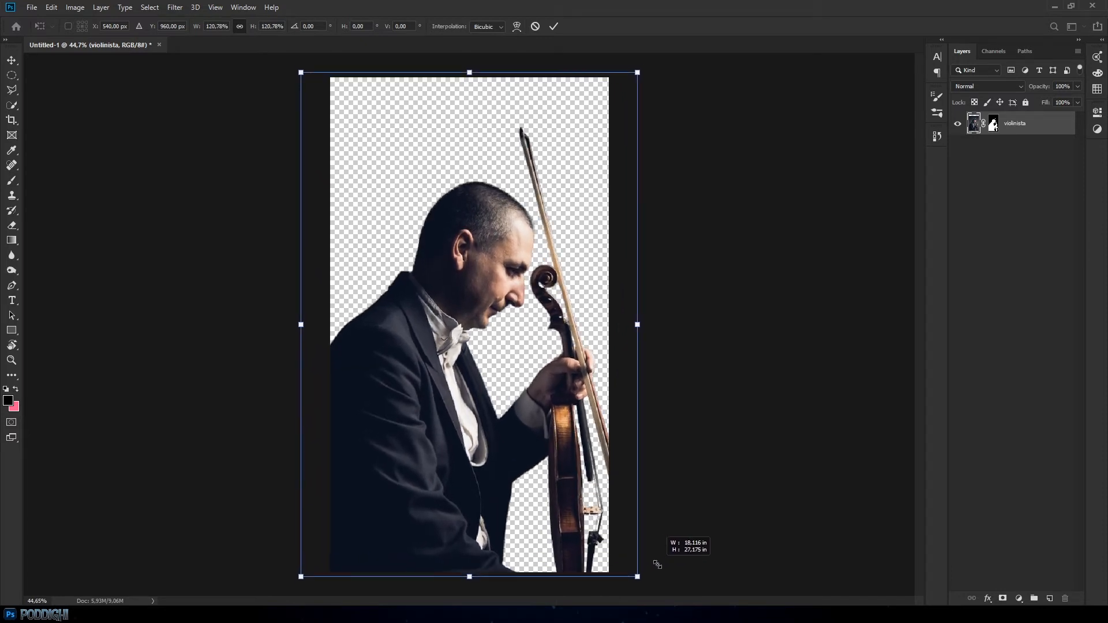
mouse_move(658, 565)
left_mouse_down()
mouse_move(651, 538)
mouse_move(668, 557)
mouse_move(654, 560)
mouse_move(668, 552)
mouse_move(621, 500)
mouse_move(668, 534)
mouse_move(597, 482)
mouse_move(662, 521)
mouse_move(638, 512)
mouse_move(622, 549)
mouse_move(574, 450)
mouse_move(638, 556)
mouse_move(524, 478)
mouse_move(658, 468)
mouse_move(664, 503)
mouse_move(585, 530)
mouse_move(654, 579)
left_mouse_up()
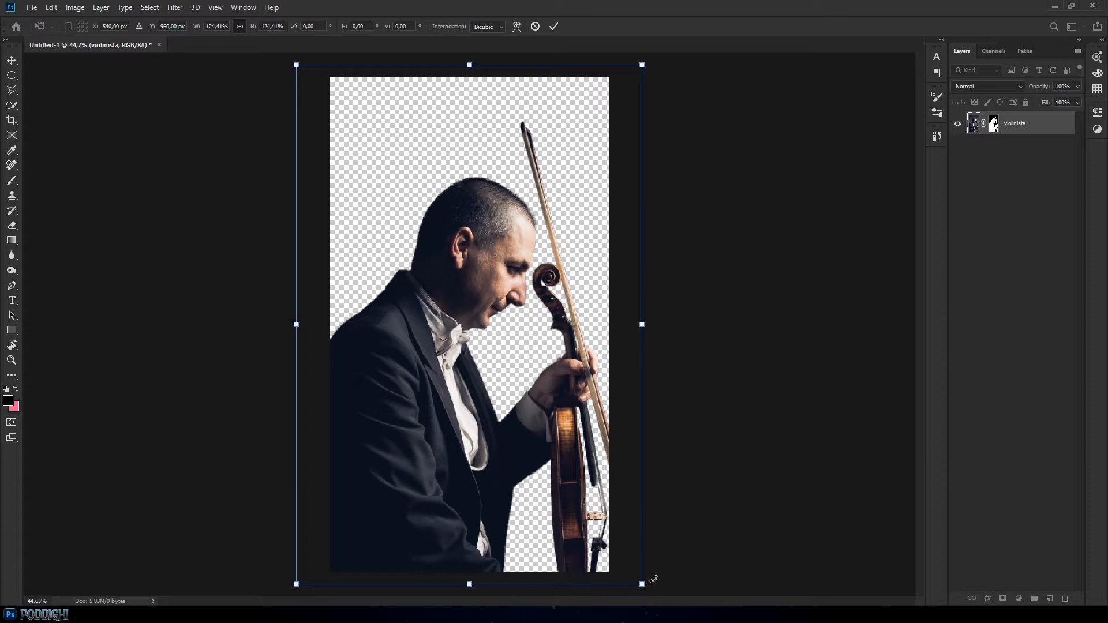
left_click_drag(525, 431, 520, 432)
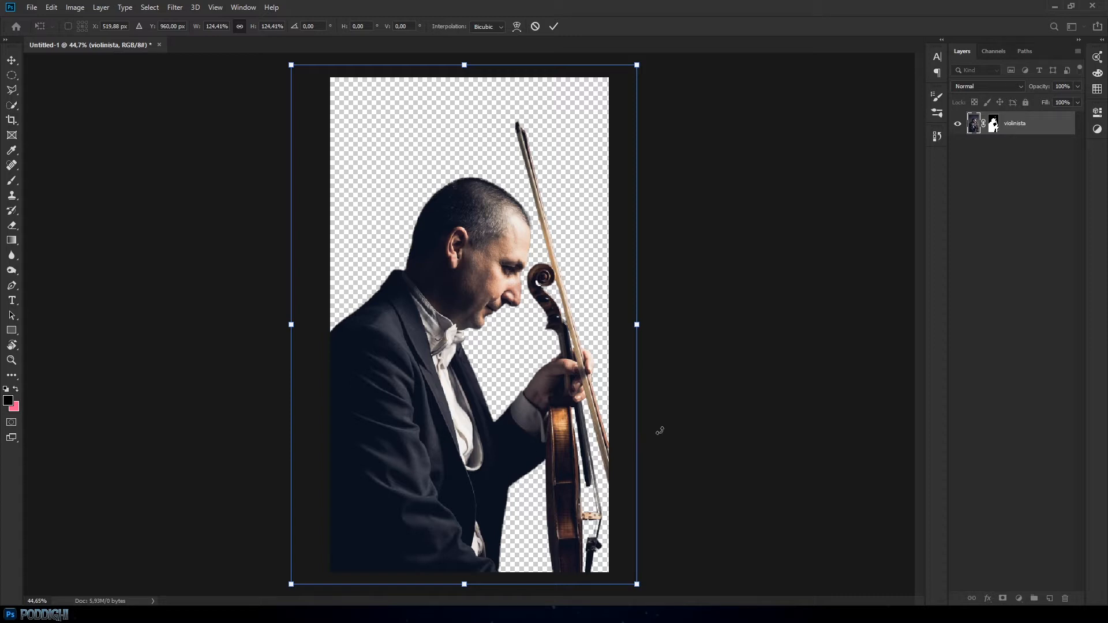
key("Return")
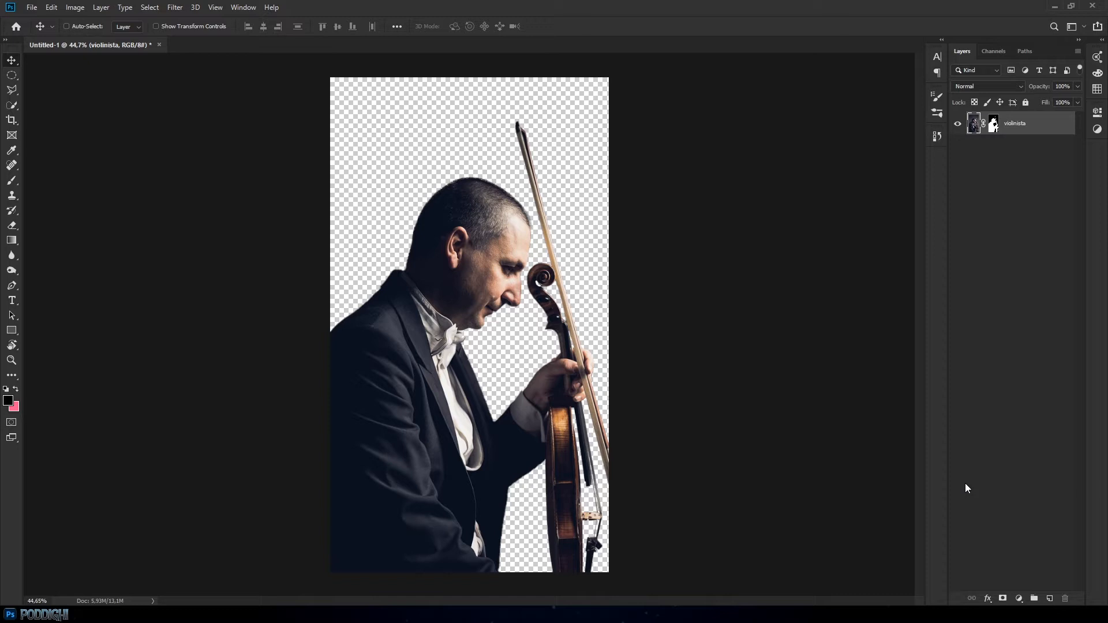
Add a Gradient Fill layer above the violinist using the Black, White preset
left_click(1020, 598)
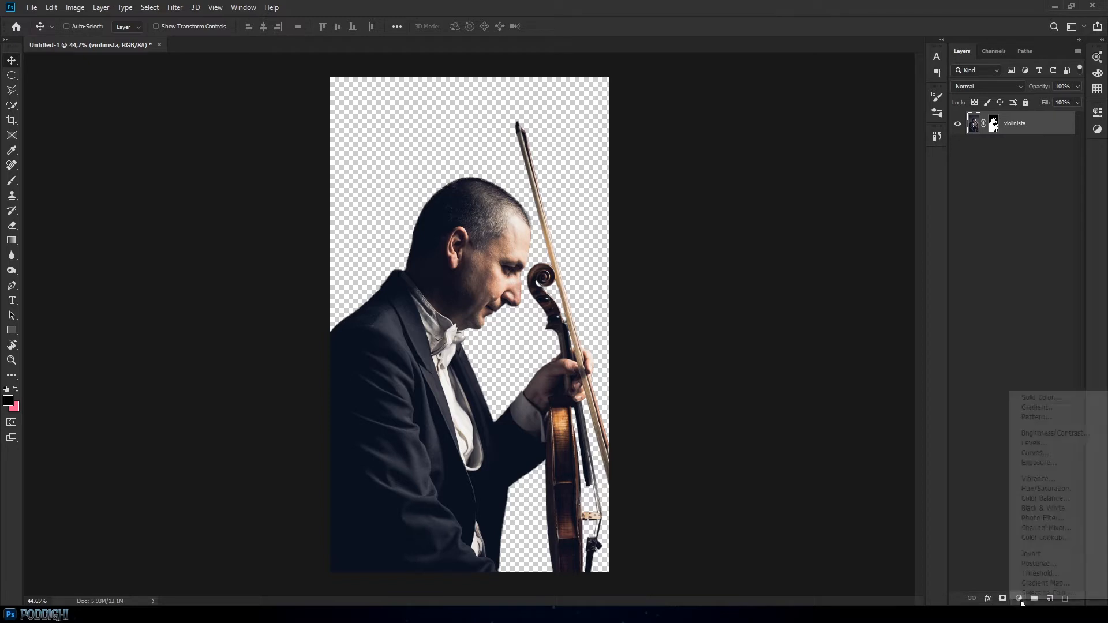
left_click(1036, 408)
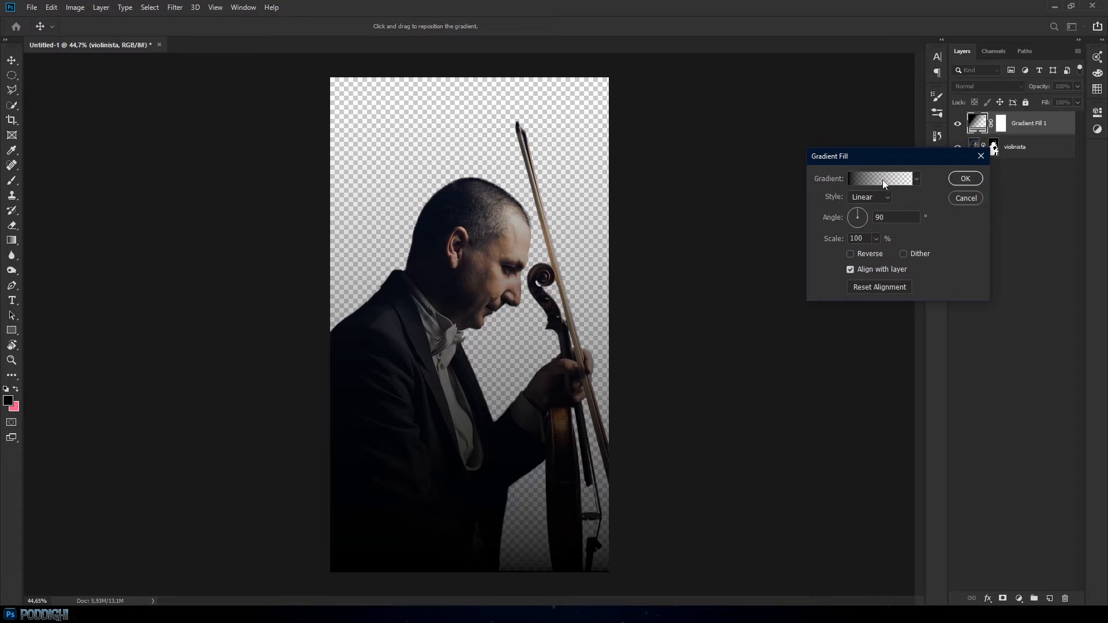
left_click(882, 179)
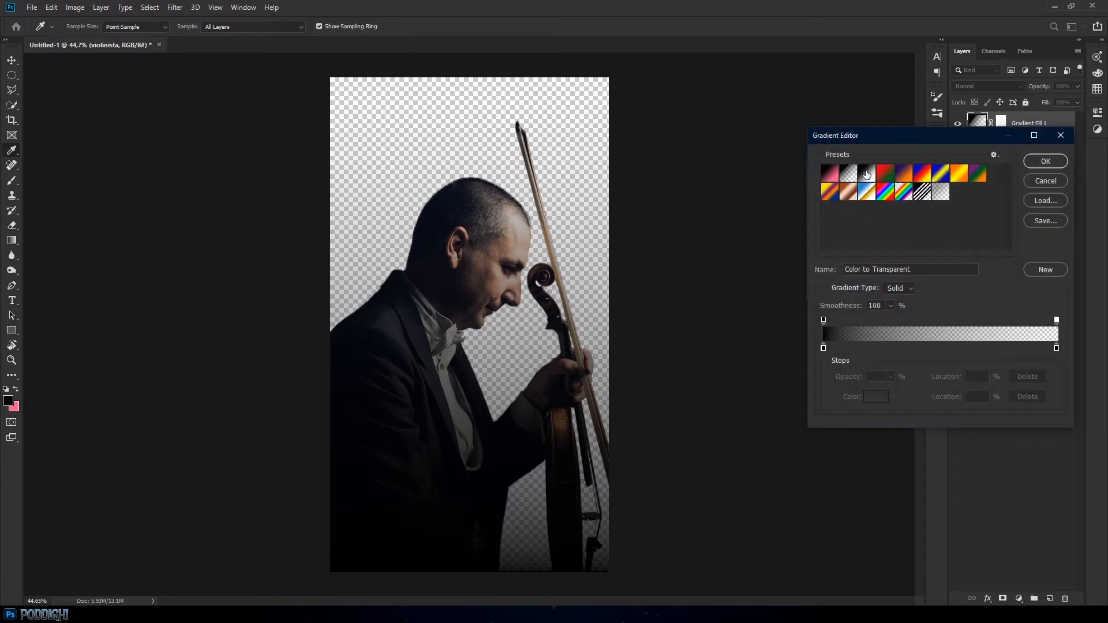
left_click(867, 177)
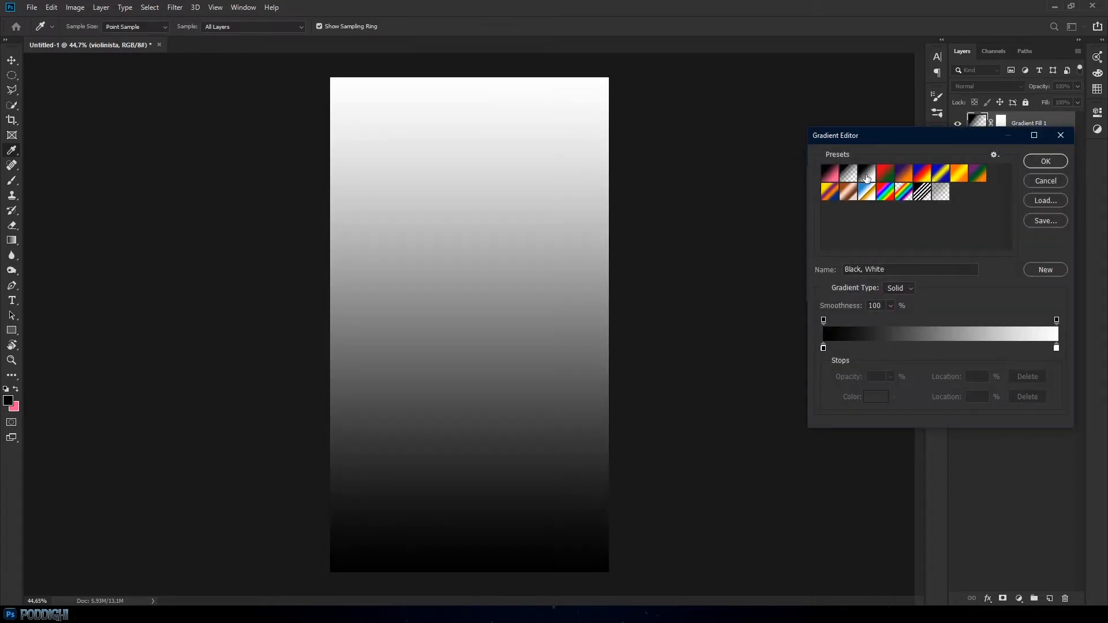
Set the gradient's black colour stop at location 0% to the near-black blue 03030f
double_click(824, 349)
mouse_move(827, 326)
left_mouse_down()
mouse_move(822, 306)
mouse_move(805, 322)
left_mouse_up()
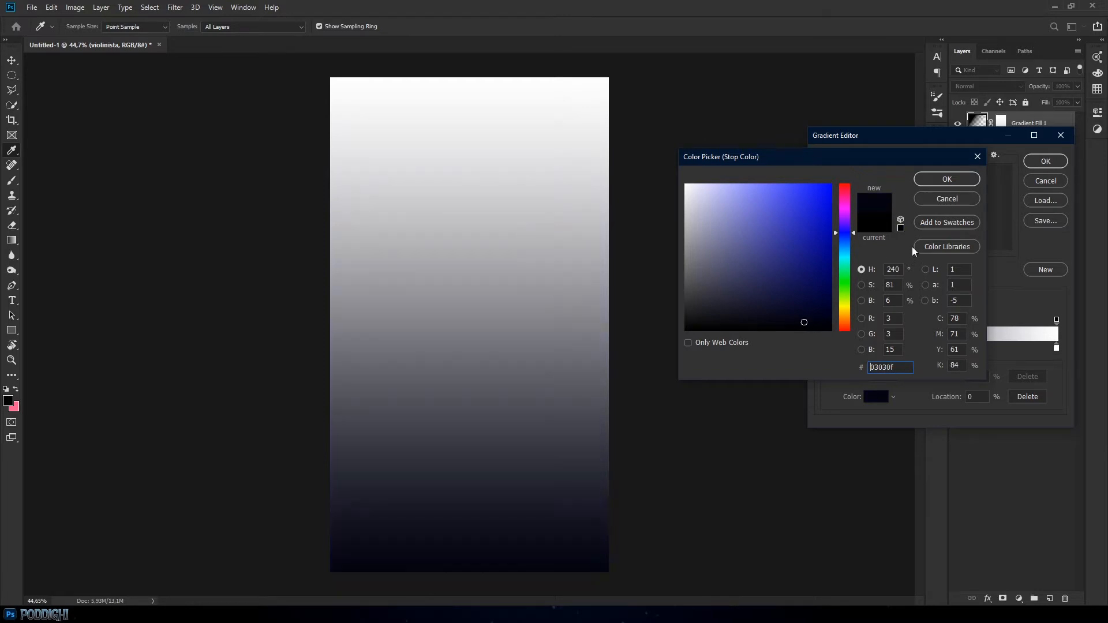
left_click(946, 180)
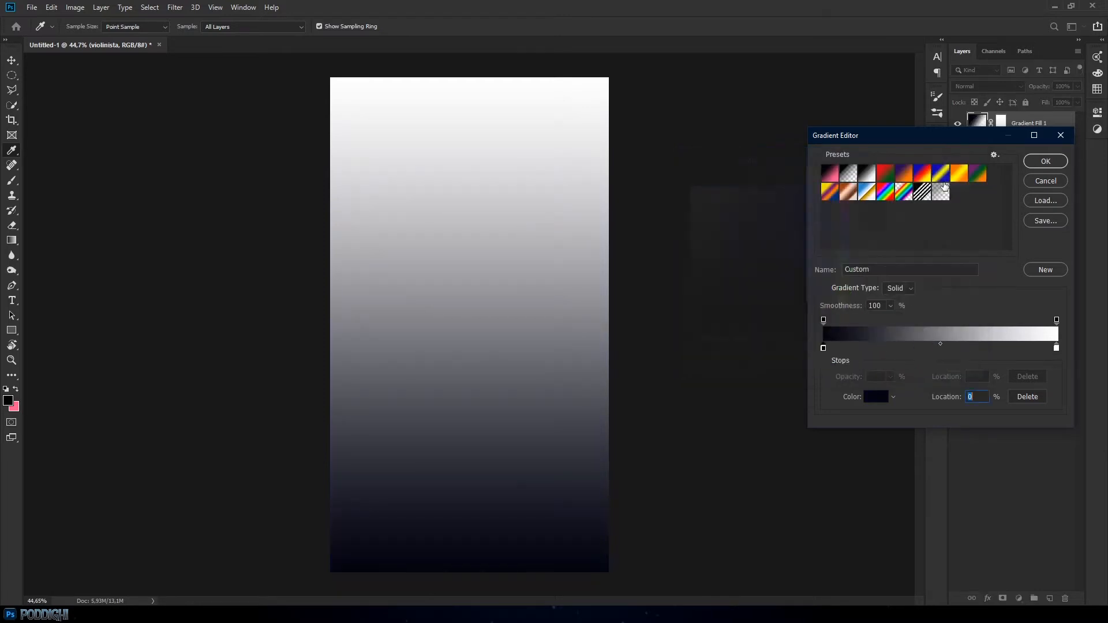
Set the gradient's white colour stop at location 100% to dark blue 11204c and accept the edited gradient
double_click(1057, 348)
left_click_drag(842, 299, 847, 239)
left_click(806, 282)
left_click_drag(807, 281, 800, 287)
left_click(800, 286)
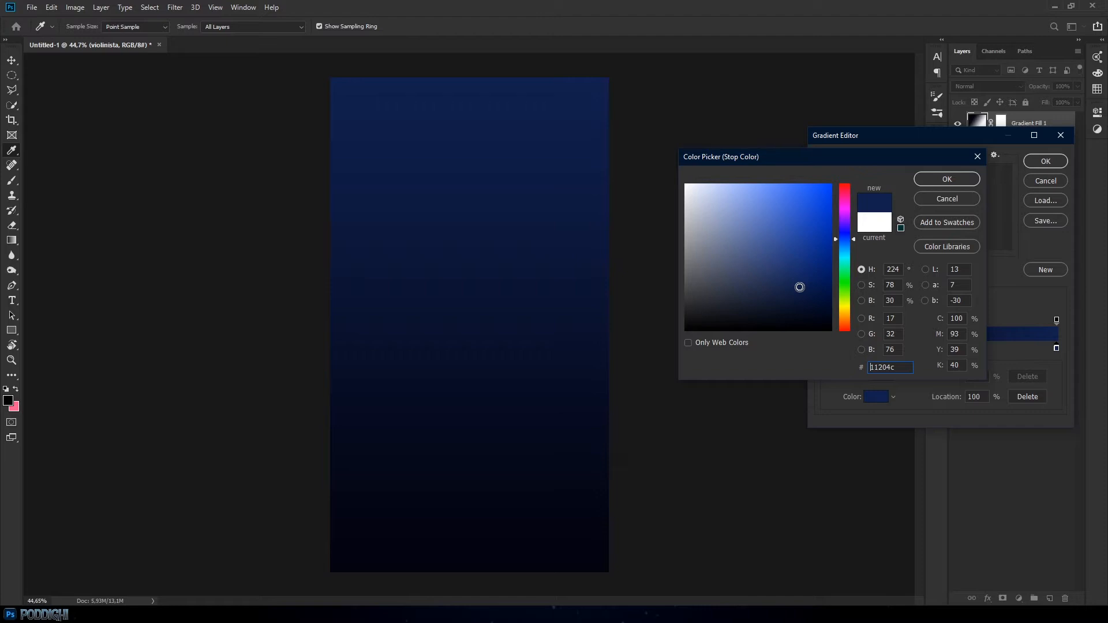
left_click(950, 179)
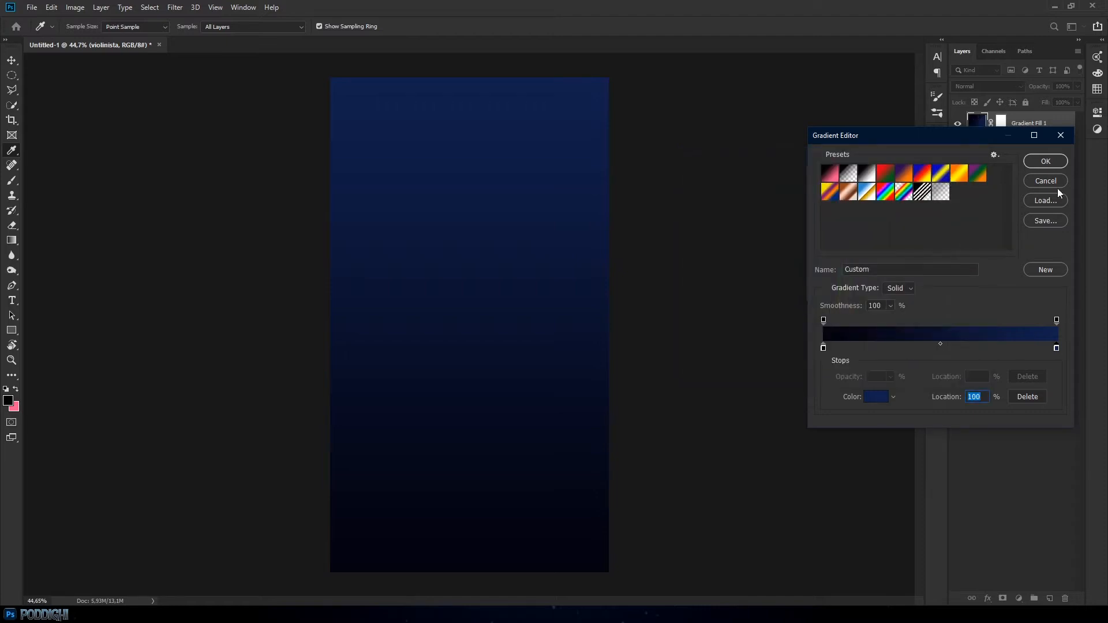
left_click(1056, 161)
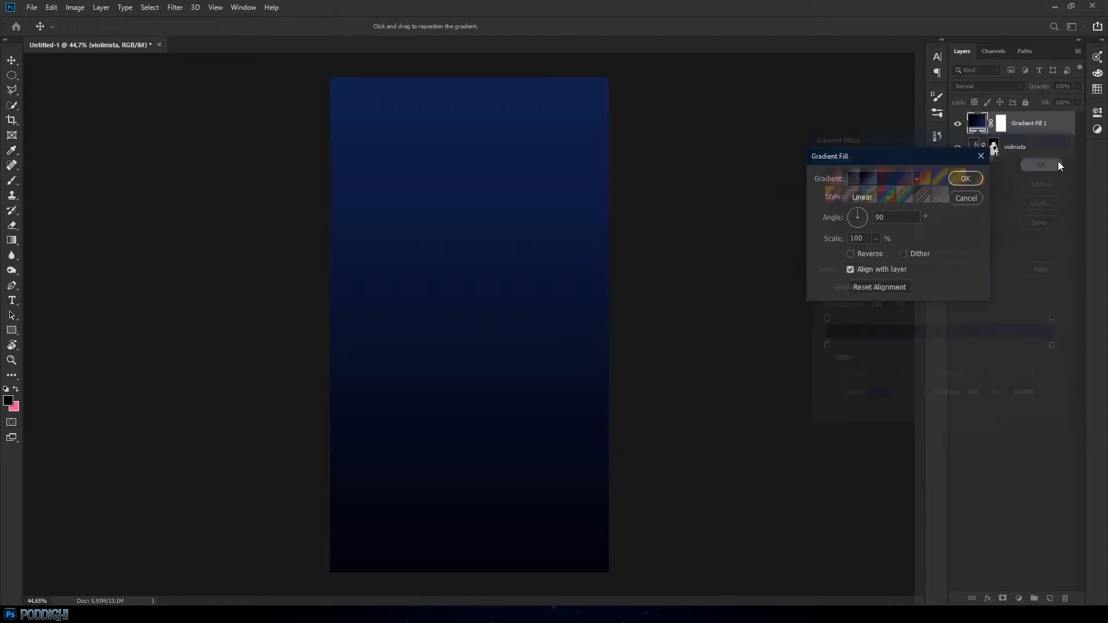
Change the gradient fill's style to Radial and reverse it so the blue sits in the centre
left_click_drag(888, 153, 707, 246)
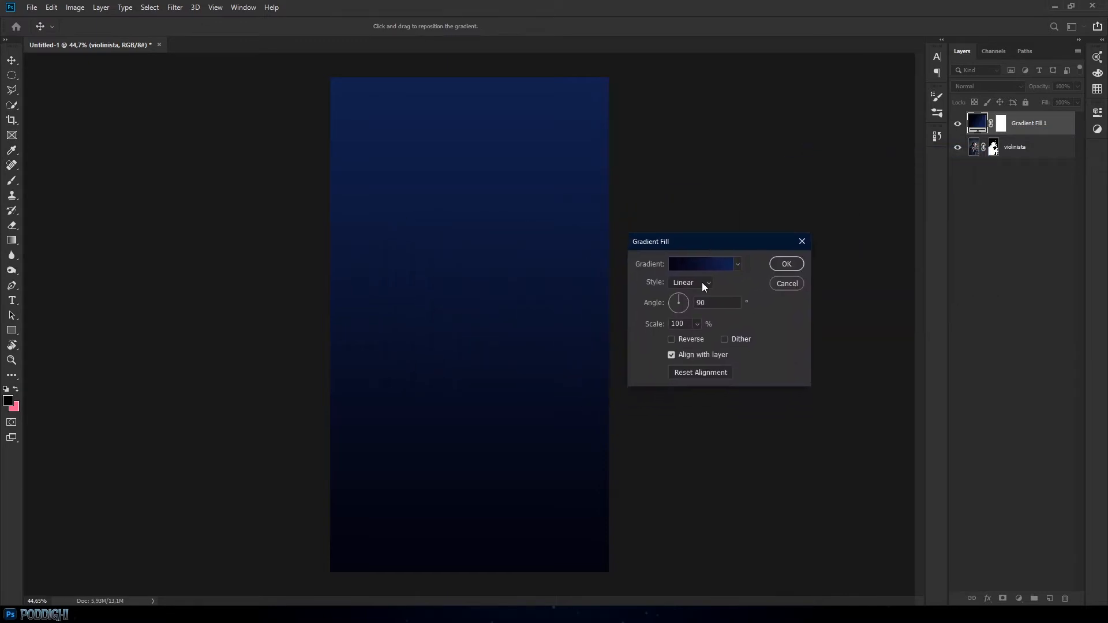
left_click(702, 282)
left_click(688, 303)
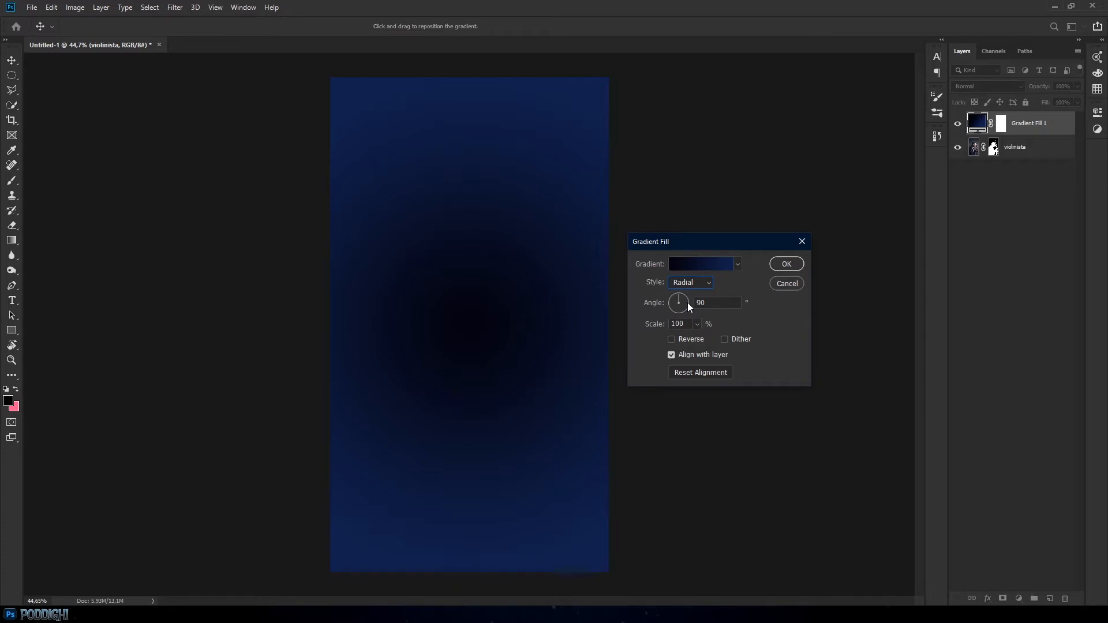
left_click(672, 340)
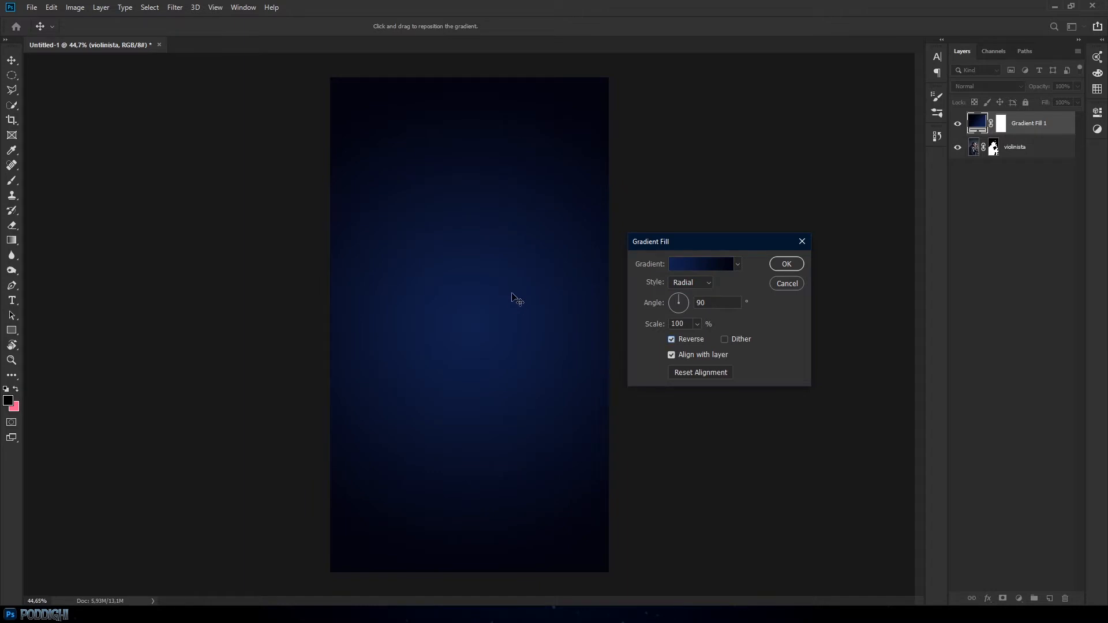
Inspect the gradient's colour transitions up close and enable Dither to smooth them
scroll(511, 312, "up", 2, "alt")
scroll(512, 312, "up", 5, "alt")
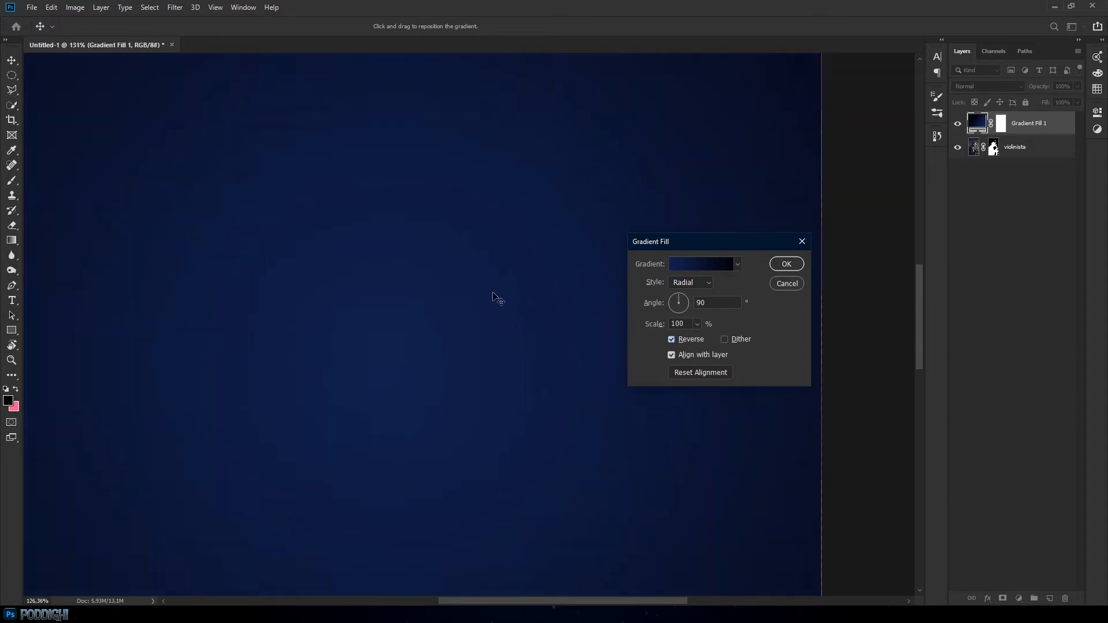
scroll(494, 299, "down", 4, "alt")
scroll(495, 299, "down", 3, "alt")
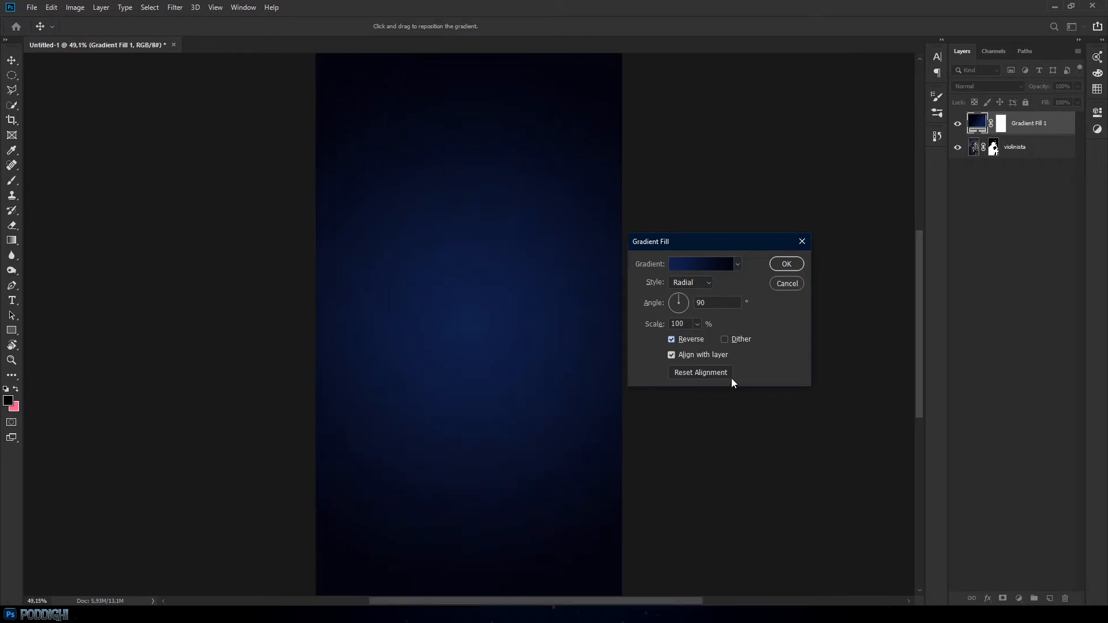
left_click(726, 340)
scroll(543, 349, "up", 5, "alt")
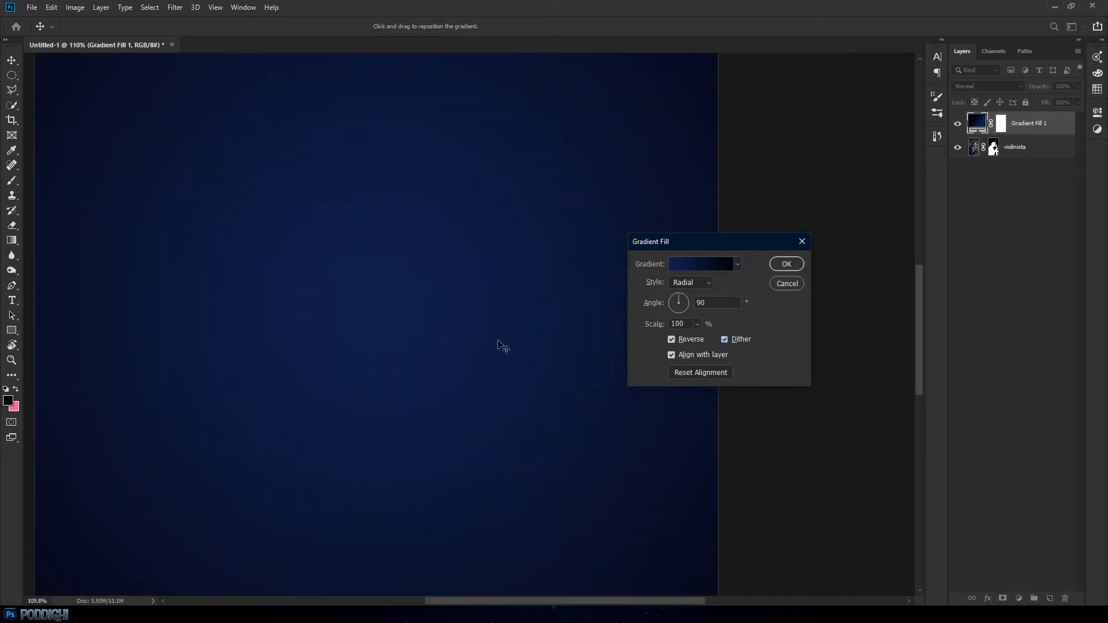
scroll(502, 345, "down", 6, "alt")
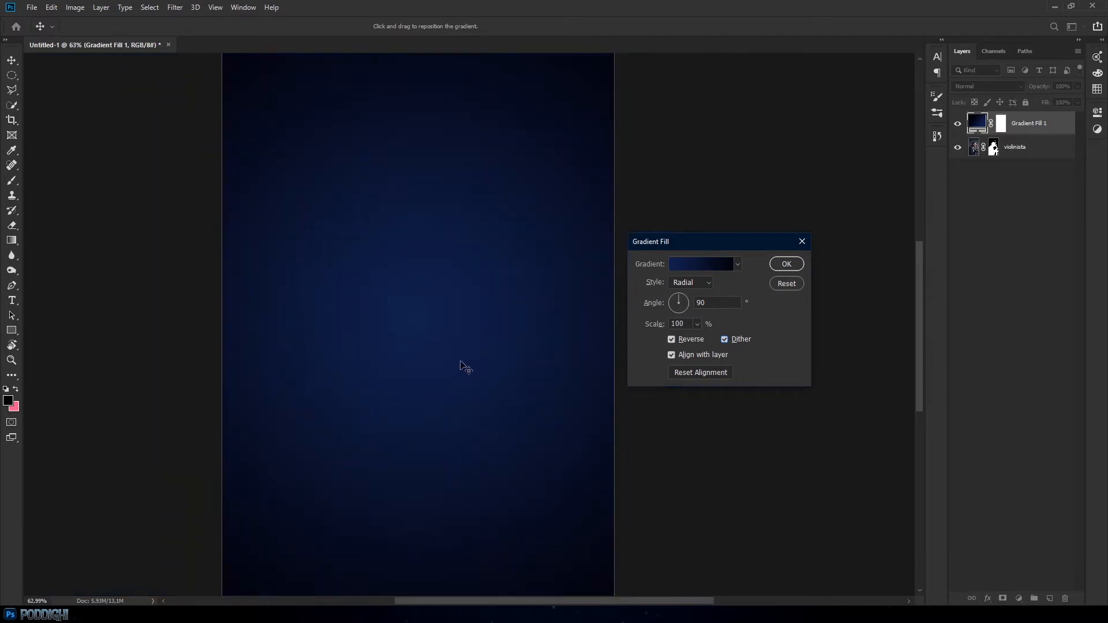
scroll(460, 378, "up", 1, "alt")
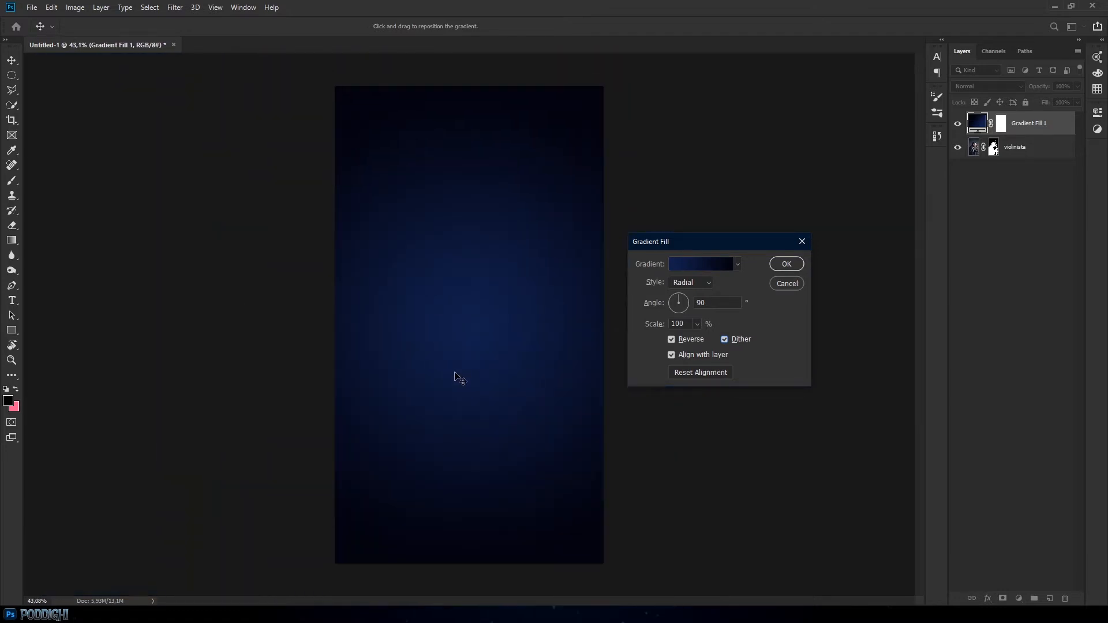
Accept the gradient fill settings and move the gradient layer beneath the violinista layer
left_click(788, 263)
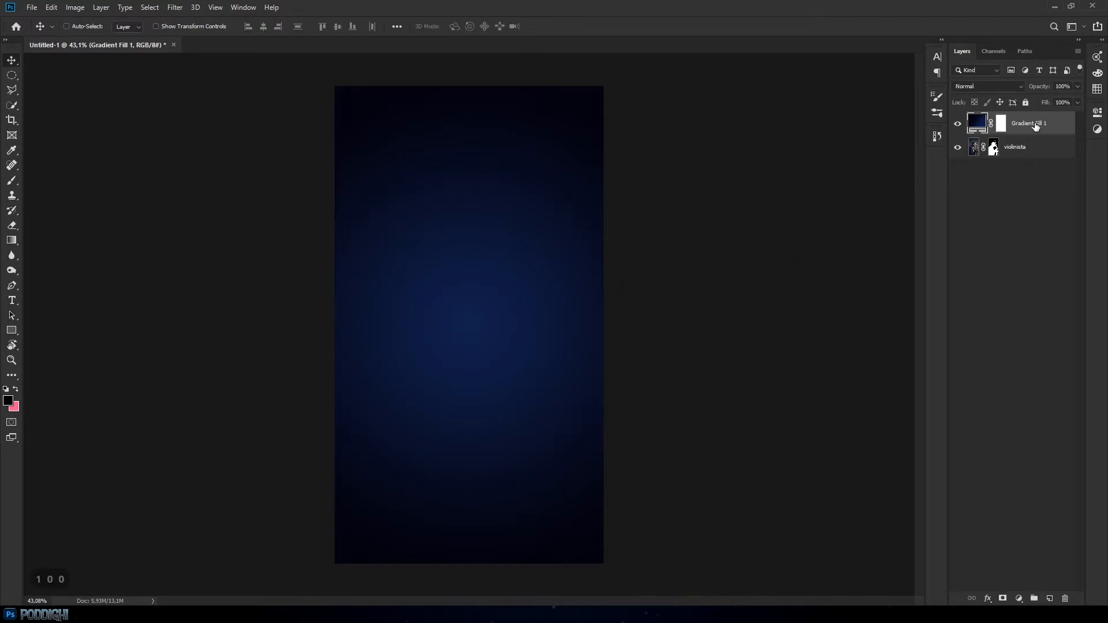
left_click_drag(1036, 126, 1038, 159)
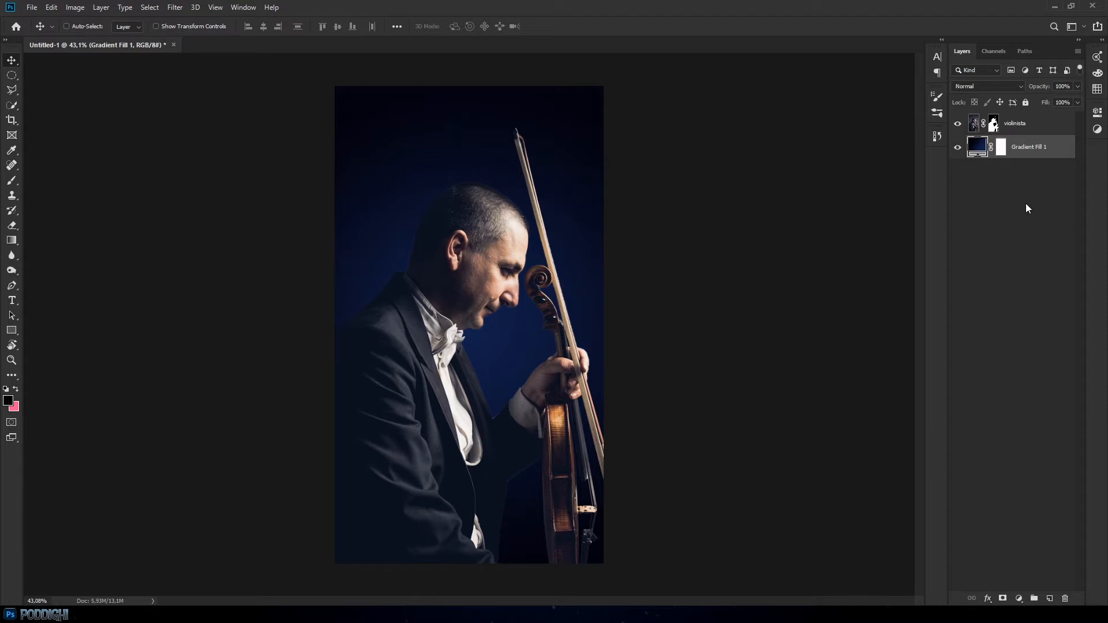
left_click(1013, 203)
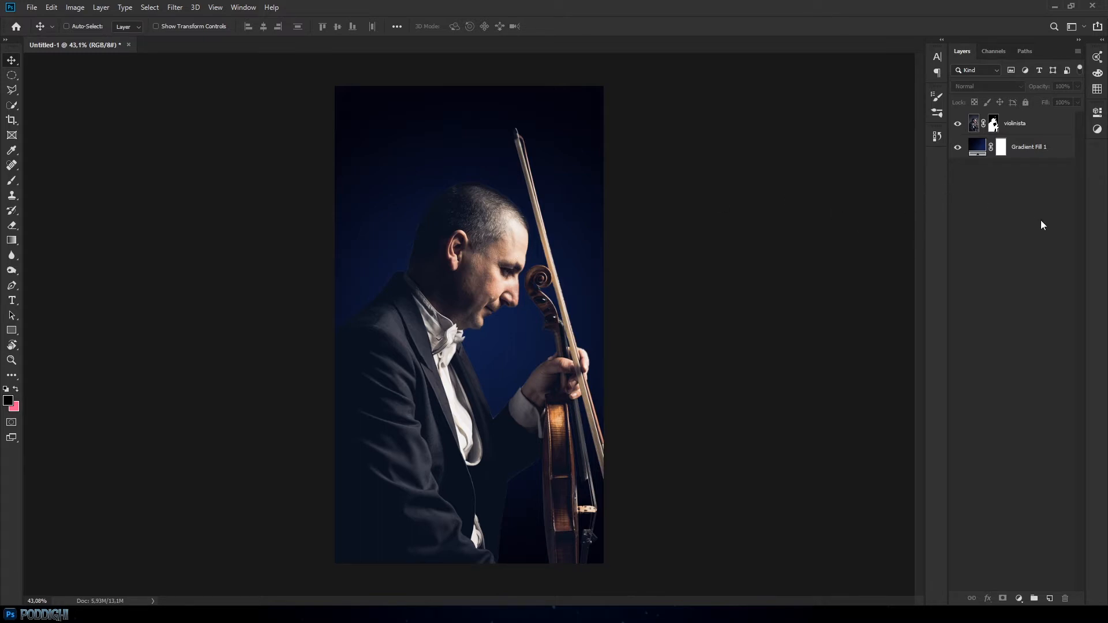
Apply a Brightness/Contrast adjustment to the violinista layer's image with brightness -17 and contrast 19
left_click(975, 126)
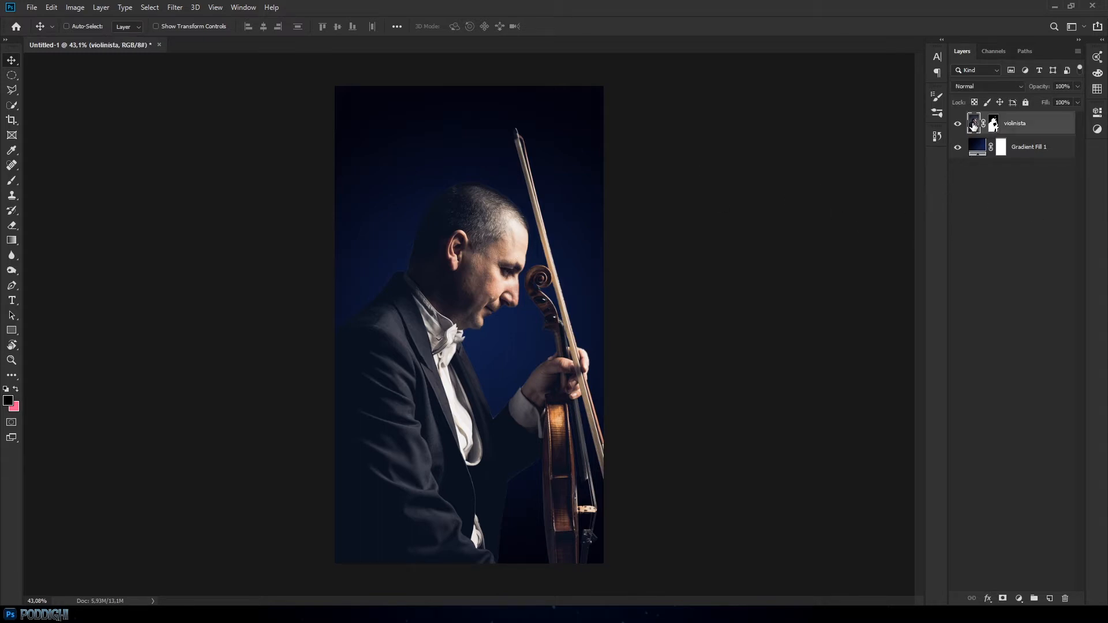
left_click(77, 13)
mouse_move(92, 38)
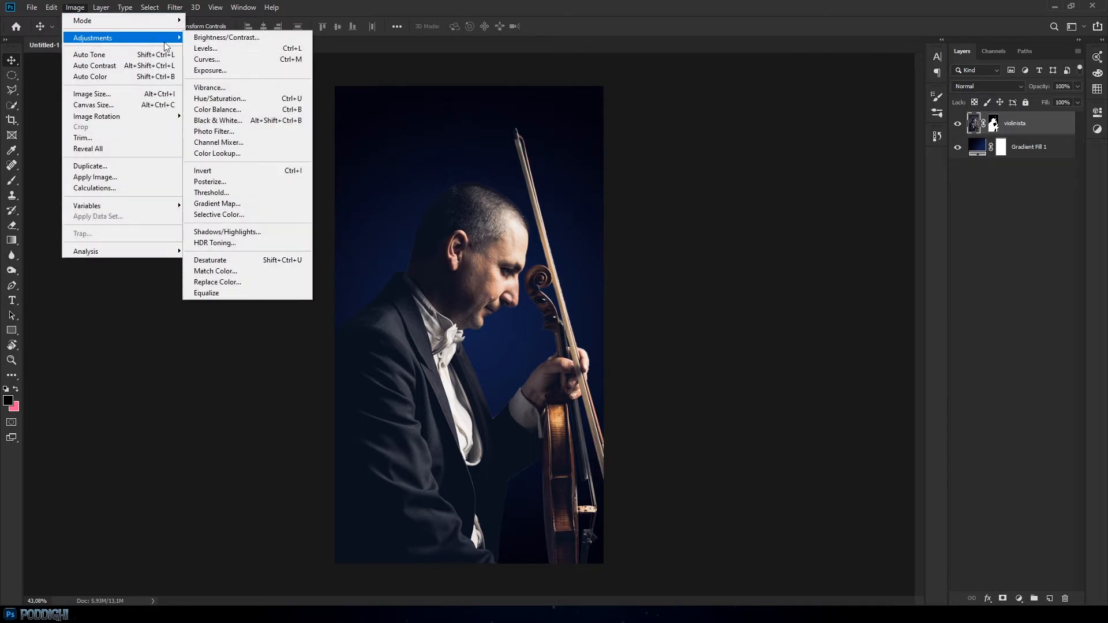
left_click(224, 42)
left_click_drag(670, 166, 678, 196)
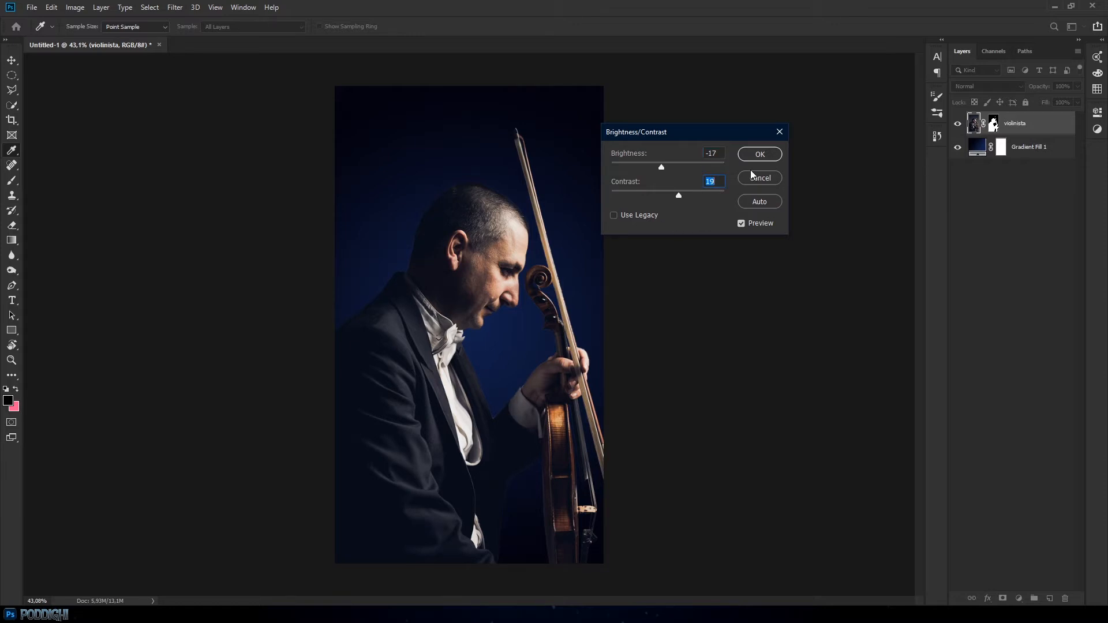
left_click(767, 154)
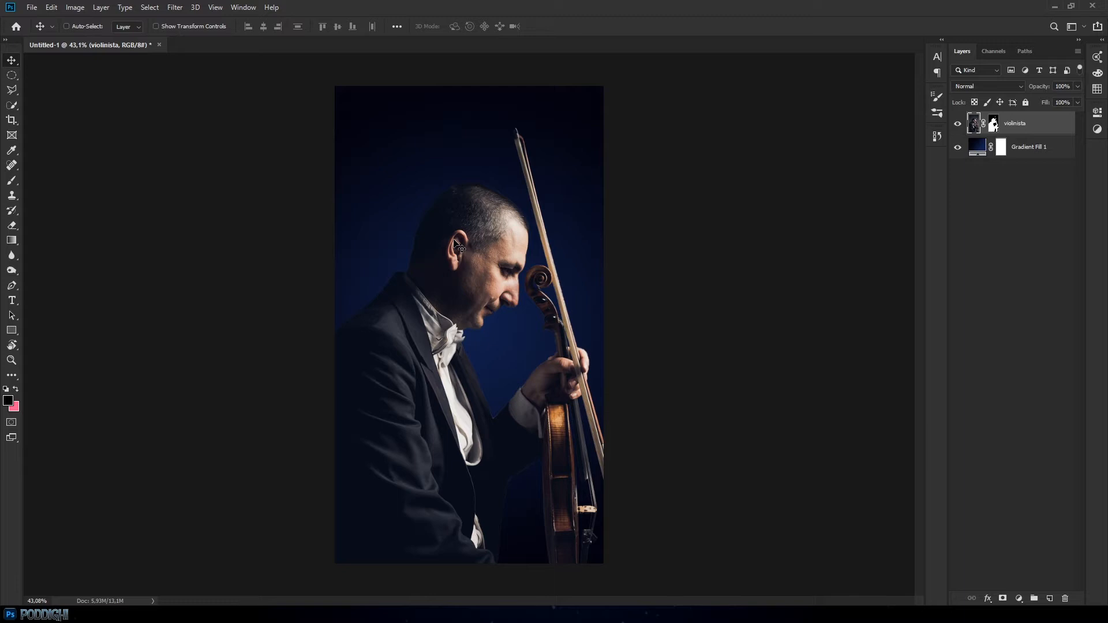
left_click(75, 7)
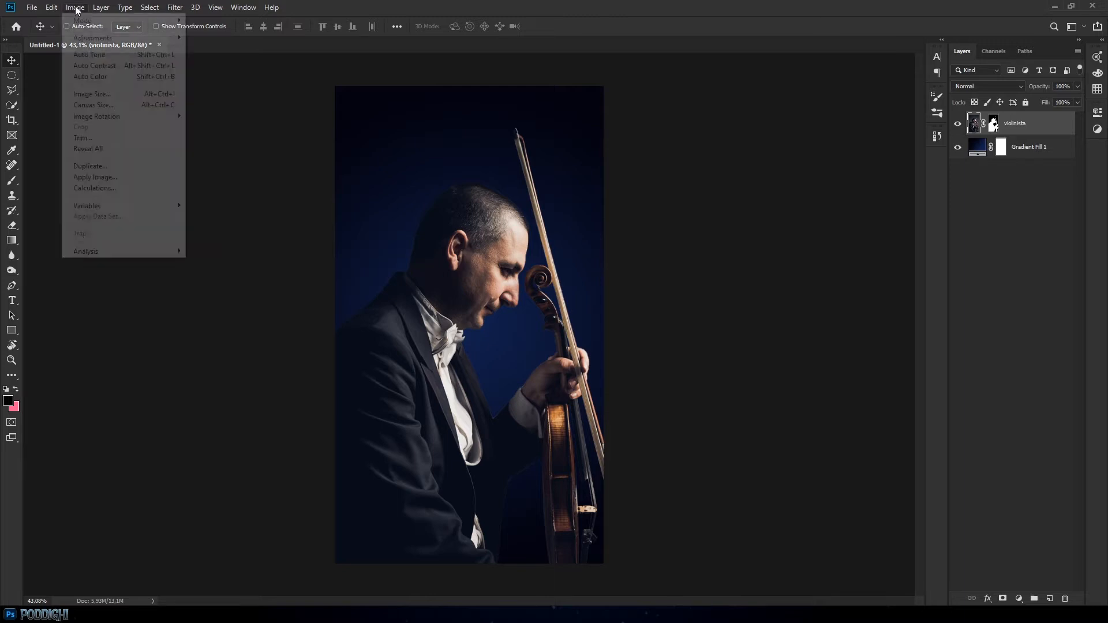
mouse_move(91, 38)
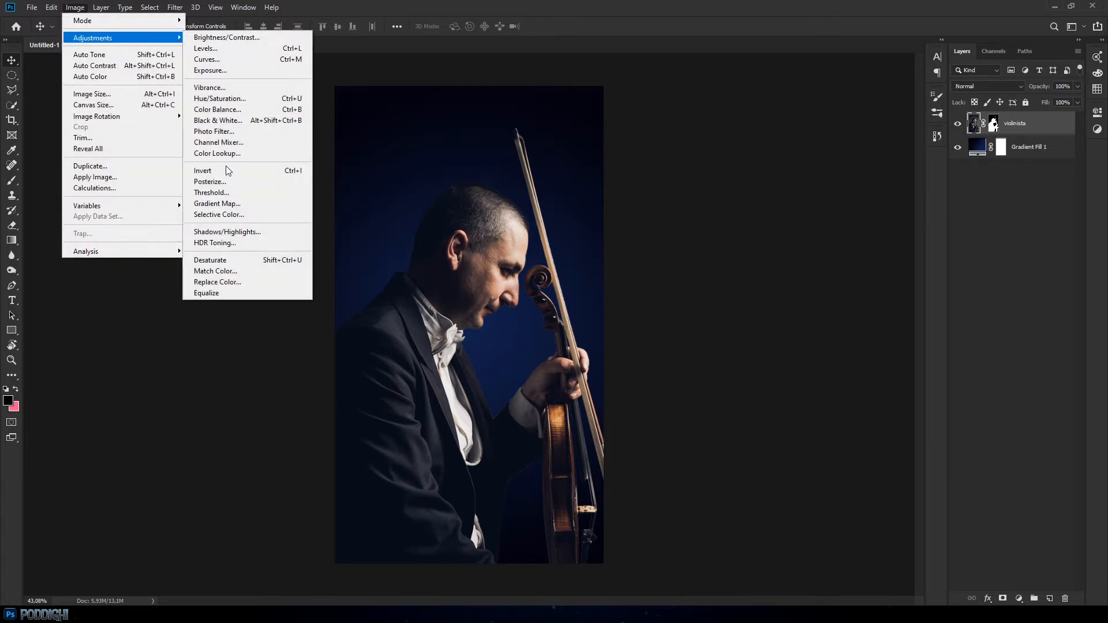
left_click(188, 310)
left_click(1098, 130)
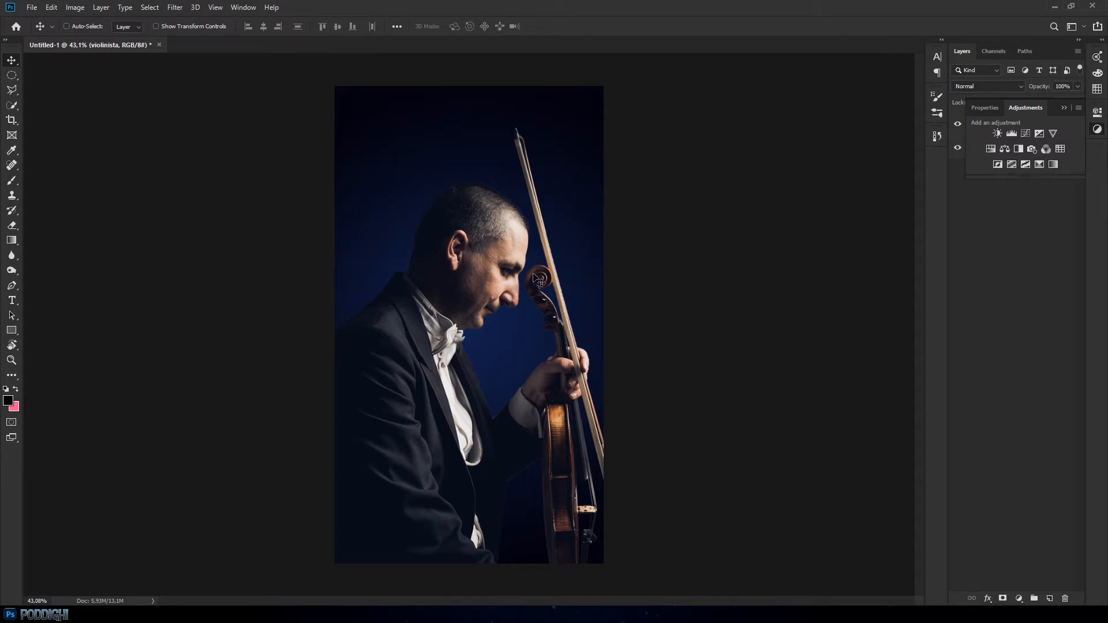
left_click(1031, 232)
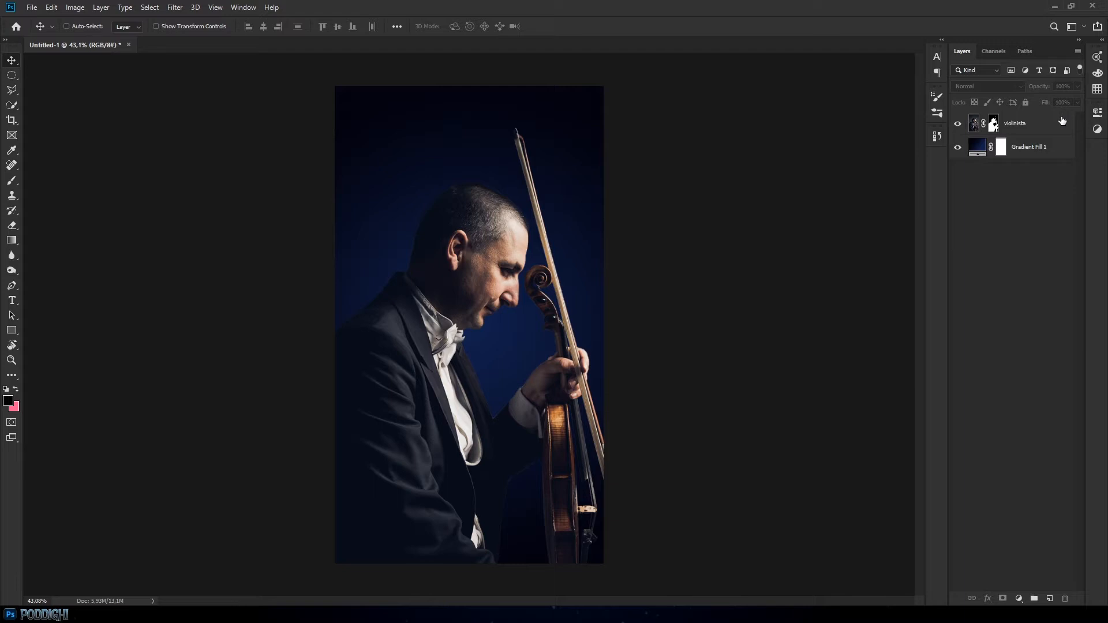
Start the Camera Raw filter on the violinist image and set the temperature to -15 and the tint to +15
left_click(975, 127)
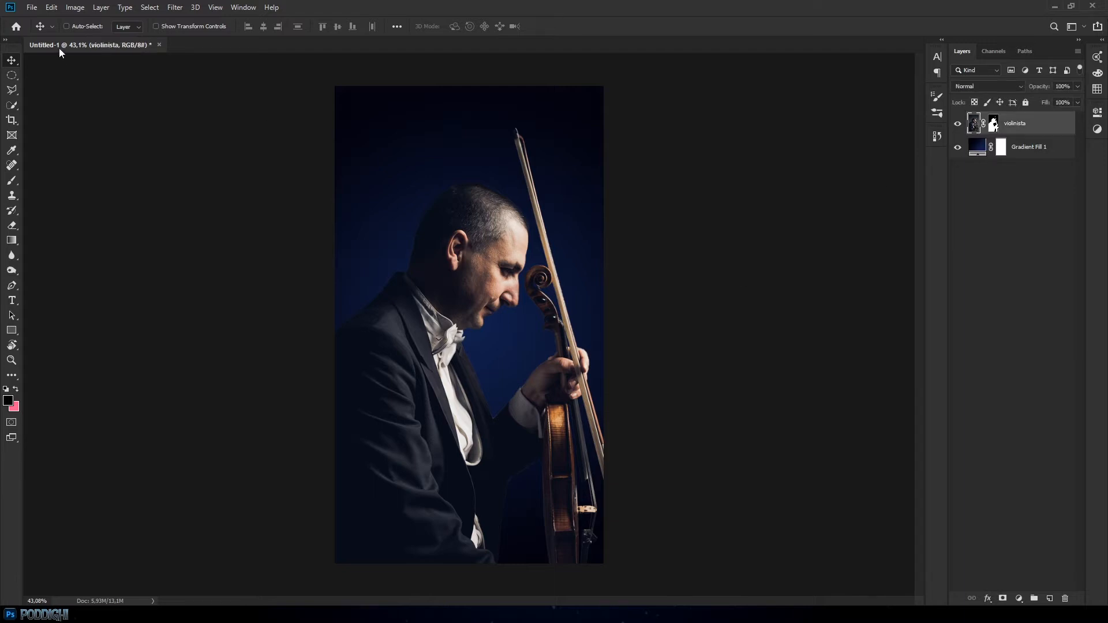
left_click(176, 8)
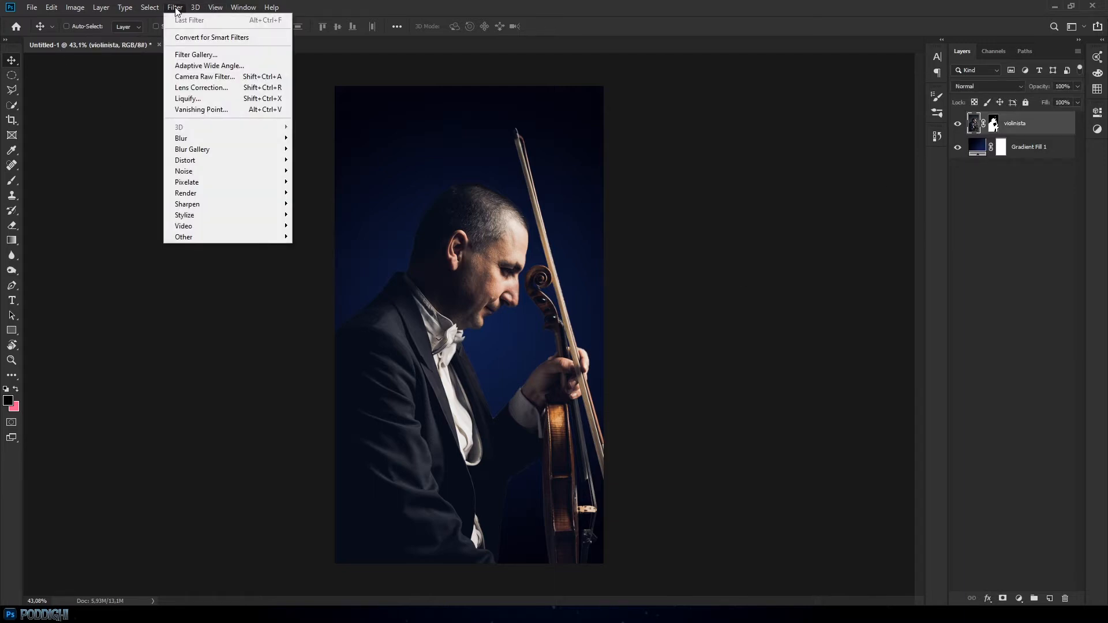
left_click(200, 78)
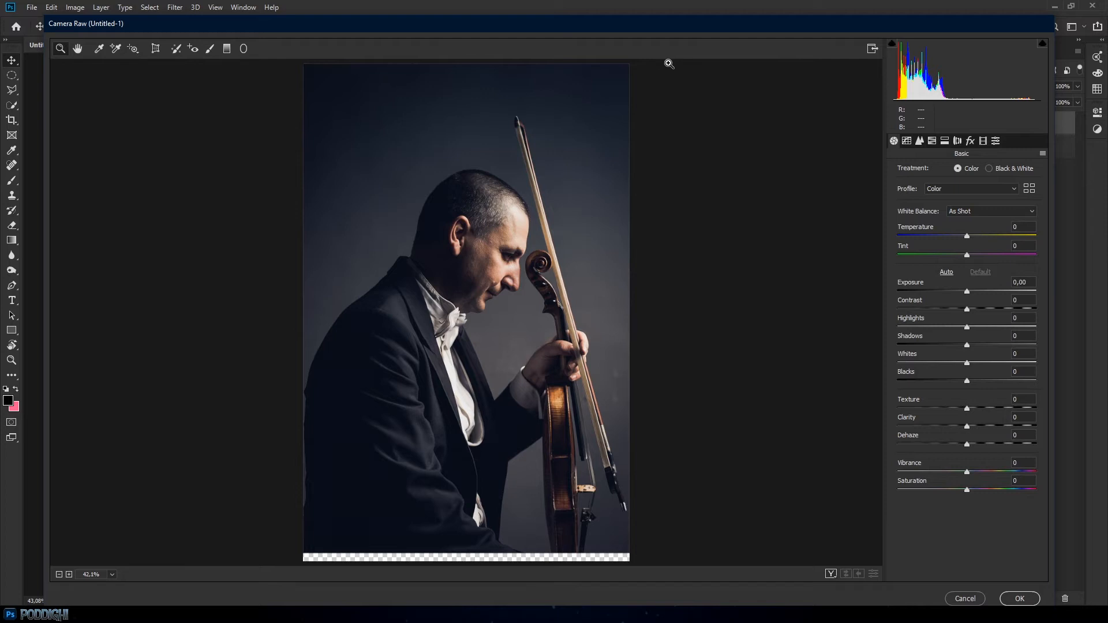
mouse_move(967, 236)
left_mouse_down()
mouse_move(996, 236)
mouse_move(941, 252)
mouse_move(992, 248)
mouse_move(952, 257)
mouse_move(967, 256)
left_mouse_up()
left_click_drag(965, 252, 957, 252)
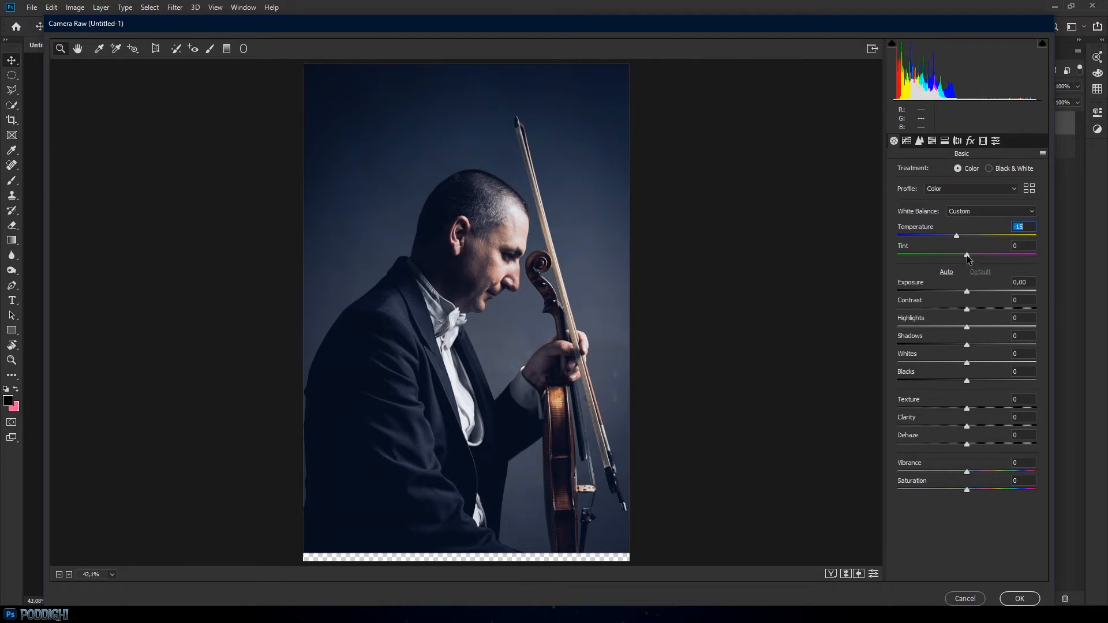
mouse_move(968, 257)
left_mouse_down()
mouse_move(1023, 258)
mouse_move(931, 263)
mouse_move(977, 261)
left_mouse_up()
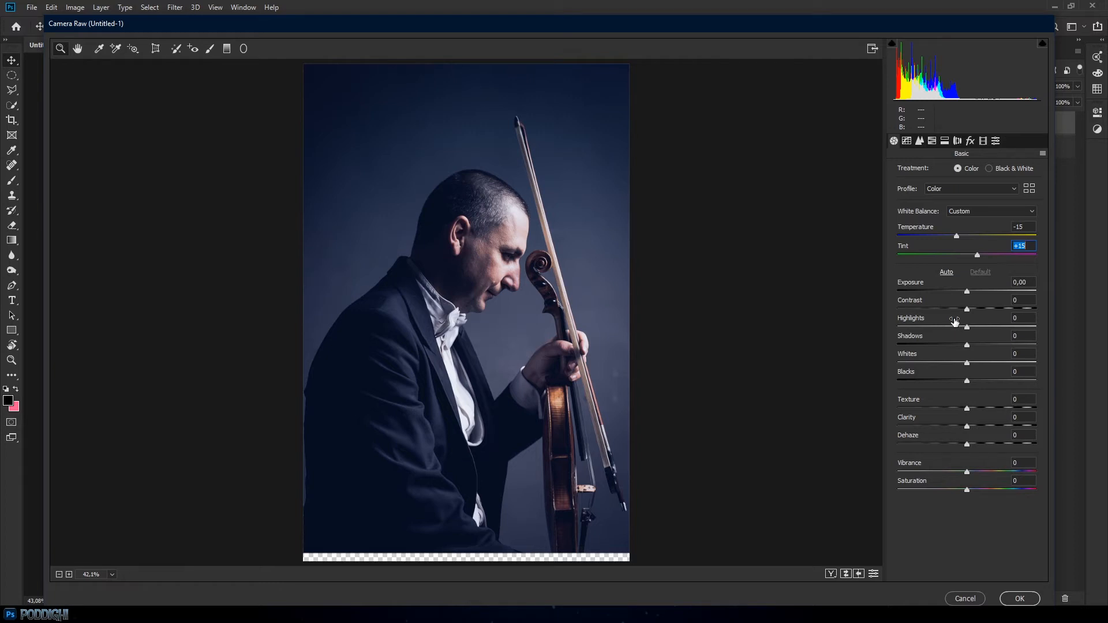
Lower the tonal values to Highlights -33, Shadows -27, Whites -12 and Blacks -2
left_click_drag(968, 327, 954, 355)
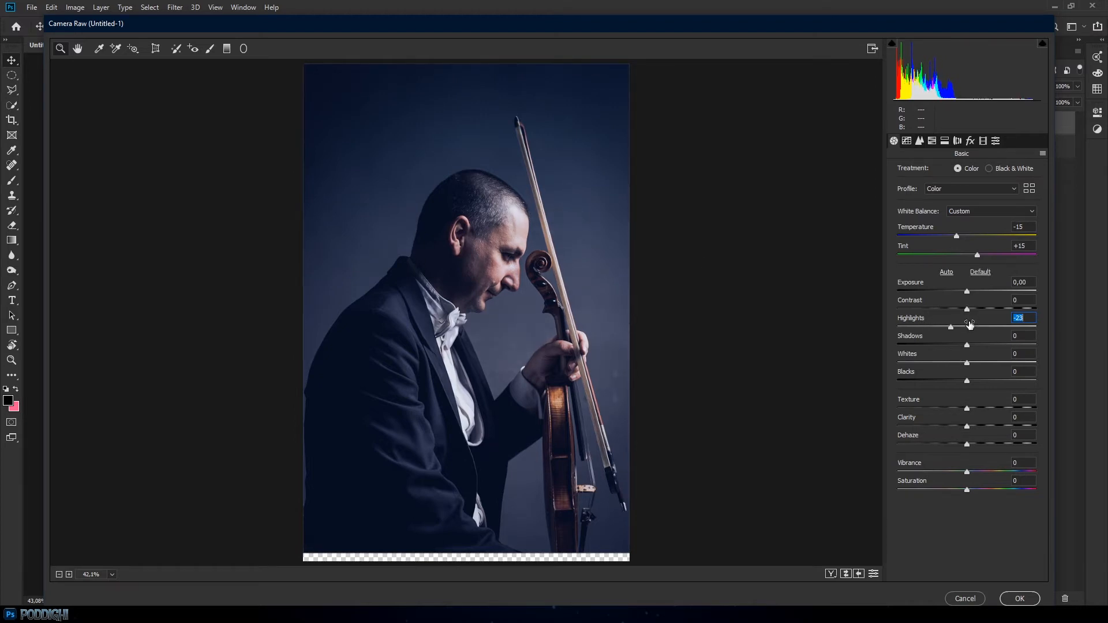
left_click_drag(952, 327, 943, 328)
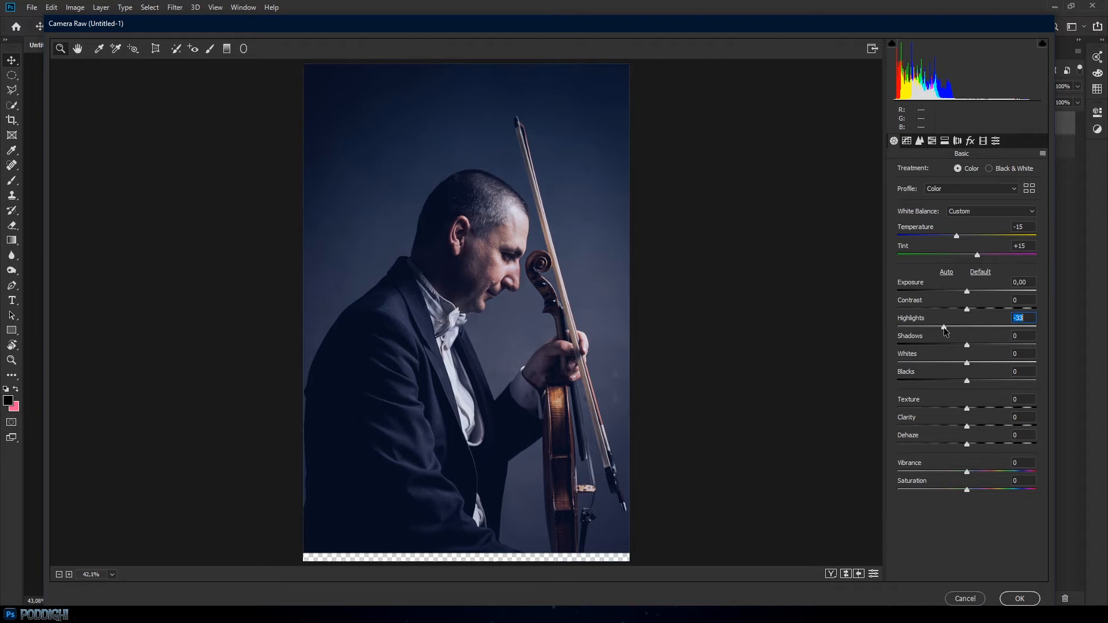
mouse_move(968, 363)
left_mouse_down()
mouse_move(947, 362)
mouse_move(966, 366)
mouse_move(985, 348)
mouse_move(938, 349)
mouse_move(1039, 364)
mouse_move(948, 364)
mouse_move(939, 382)
mouse_move(979, 386)
mouse_move(953, 382)
mouse_move(967, 383)
left_mouse_up()
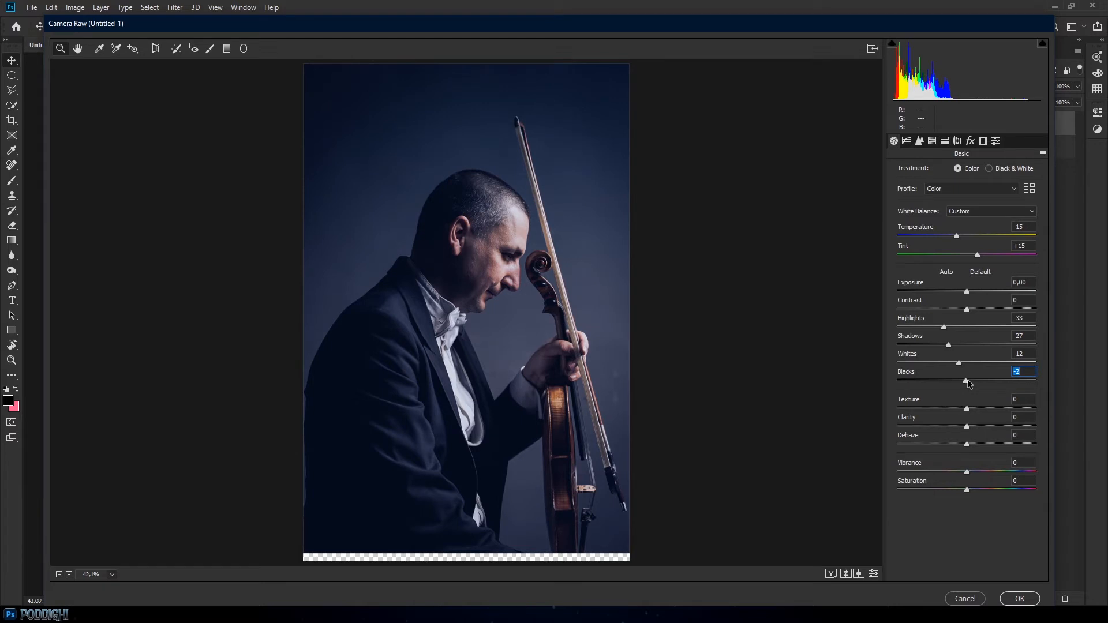
Raise Texture to +15, Clarity to +10 and Dehaze to +11 while checking the violinist's face up close
mouse_move(967, 408)
left_mouse_down()
mouse_move(987, 407)
mouse_move(980, 415)
left_mouse_up()
scroll(490, 231, "up", 5)
scroll(478, 240, "down", 3)
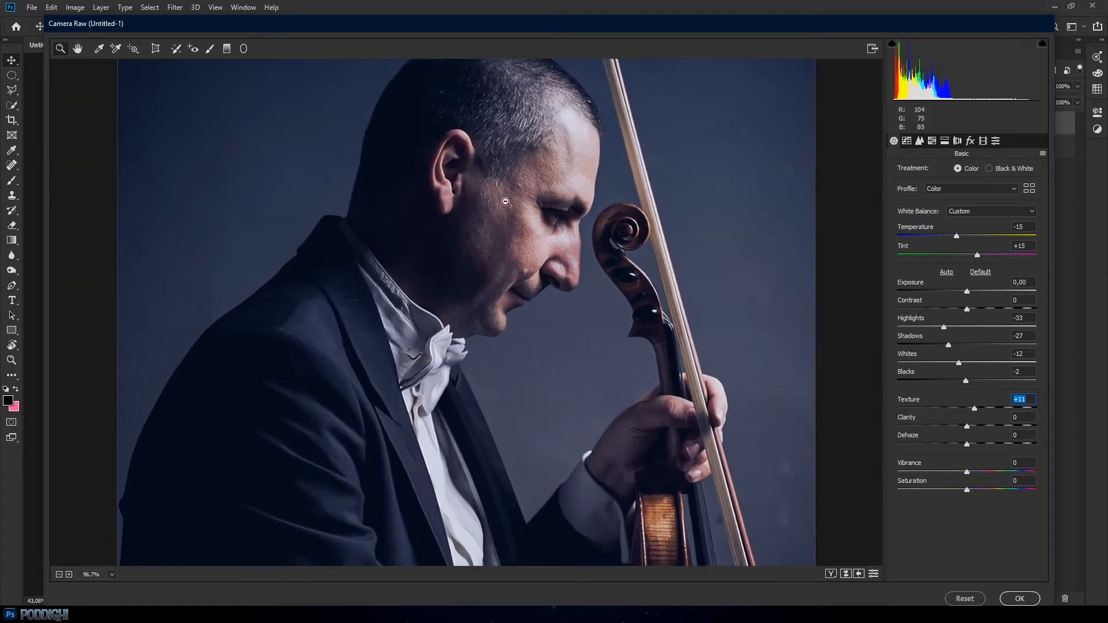
scroll(506, 202, "up", 2)
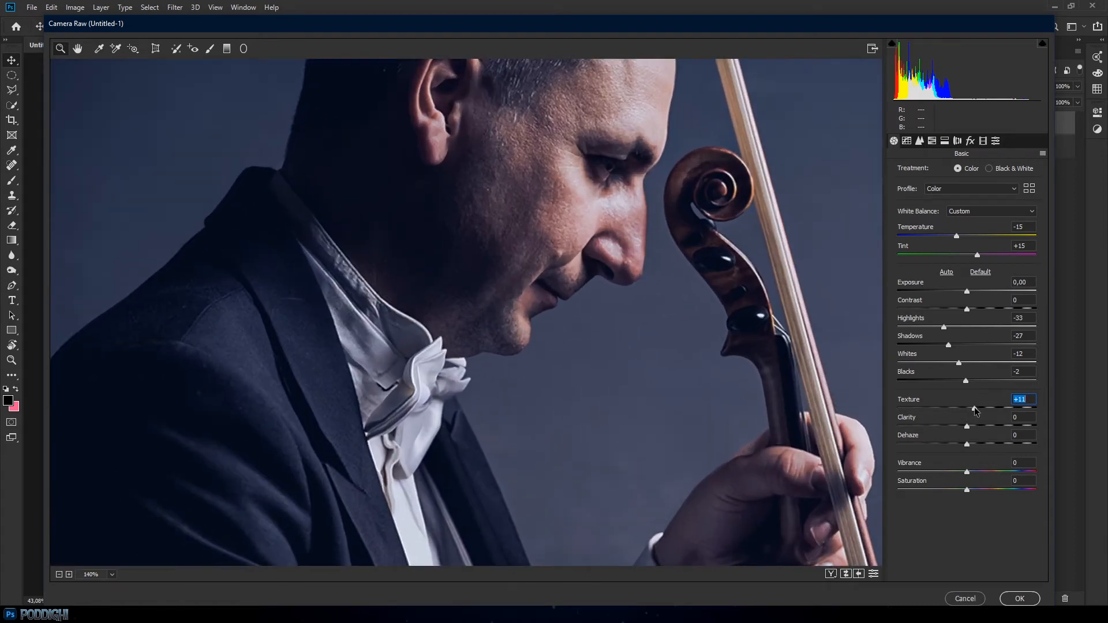
left_click_drag(990, 408, 977, 437)
left_click_drag(969, 428, 975, 457)
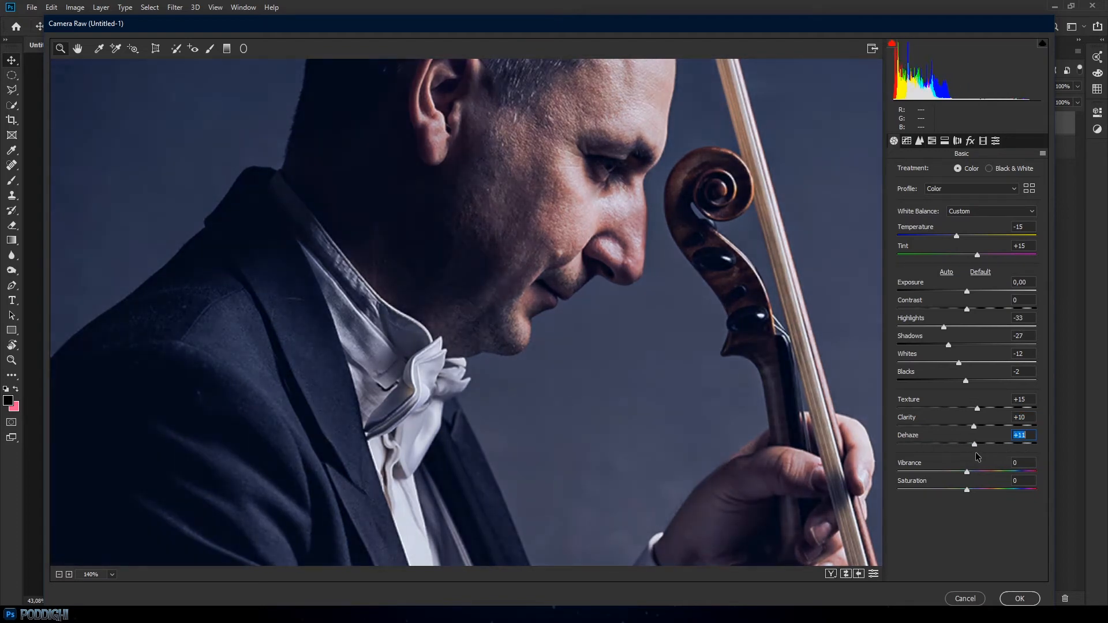
Reset Dehaze to 0 and raise Texture to +34
type("0")
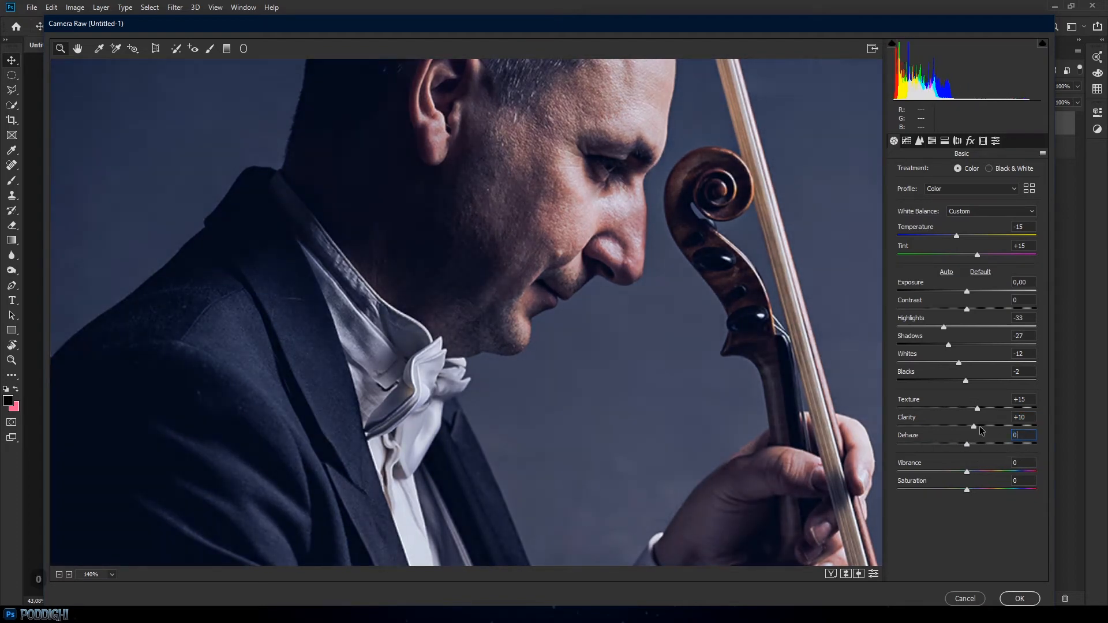
key("Tab")
left_click_drag(978, 408, 989, 409)
key("ctrl+0")
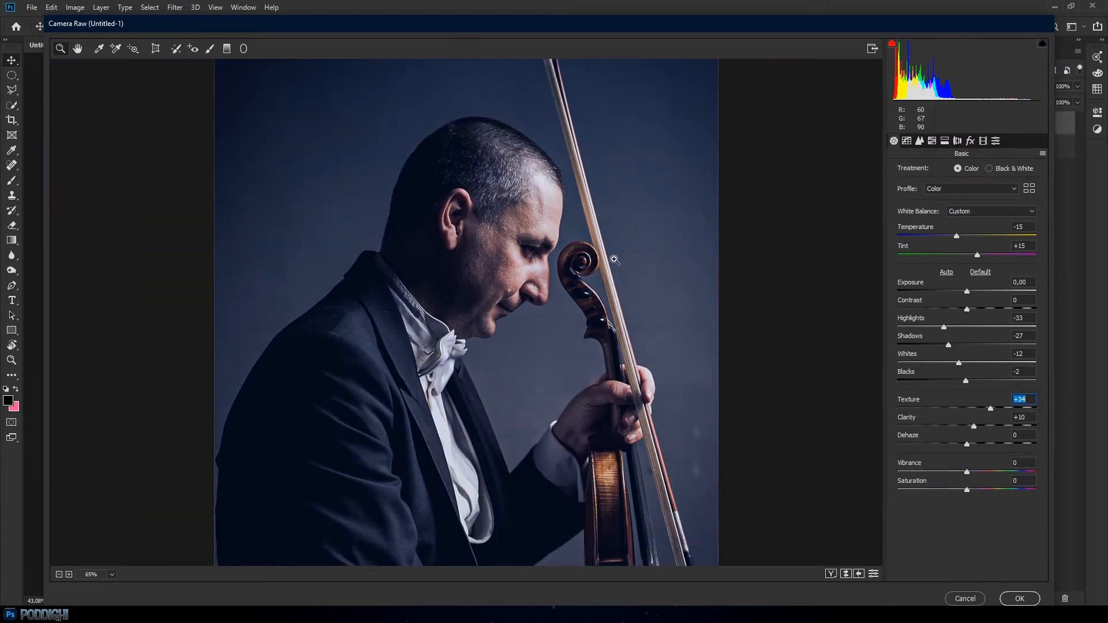
Try out hue and saturation shifts for the reds and oranges in the HSL adjustments
left_click(933, 142)
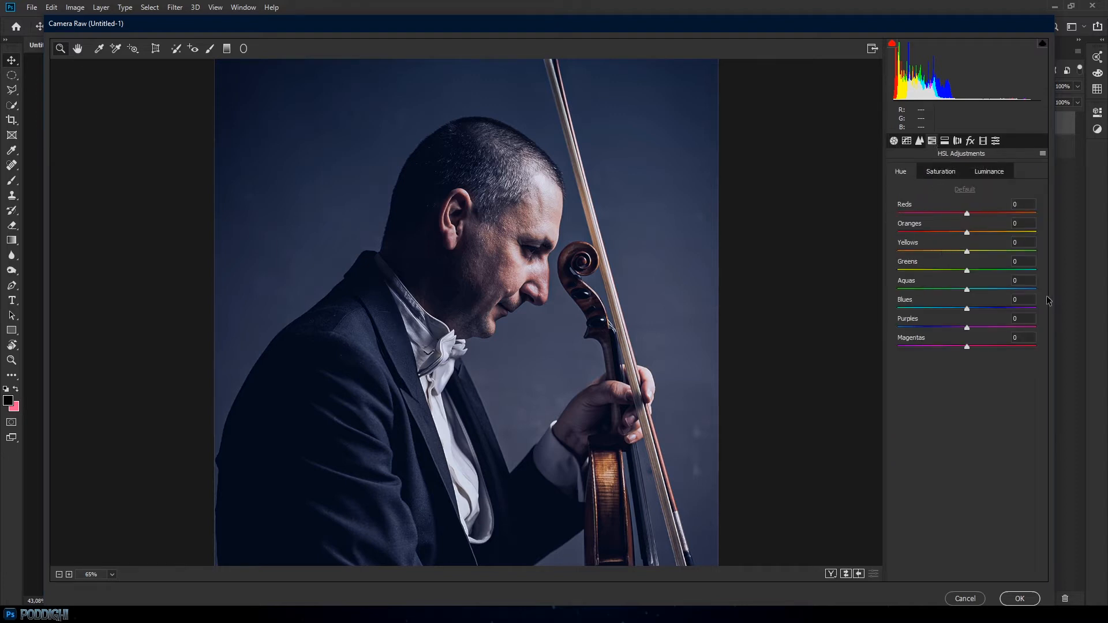
scroll(459, 300, "down", 3)
scroll(490, 301, "up", 2)
left_click_drag(967, 214, 970, 242)
left_click(941, 173)
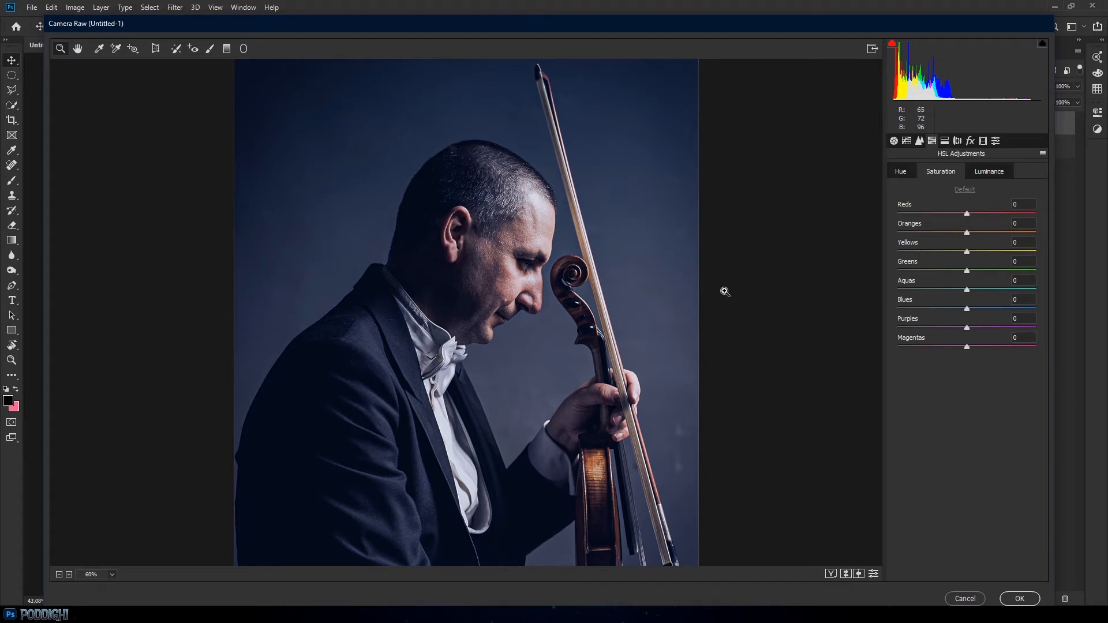
left_click_drag(1031, 217, 966, 241)
Set the hues to Reds -27, Oranges -35, Purples -15 and Magentas -11, and apply the Camera Raw filter
left_click(902, 173)
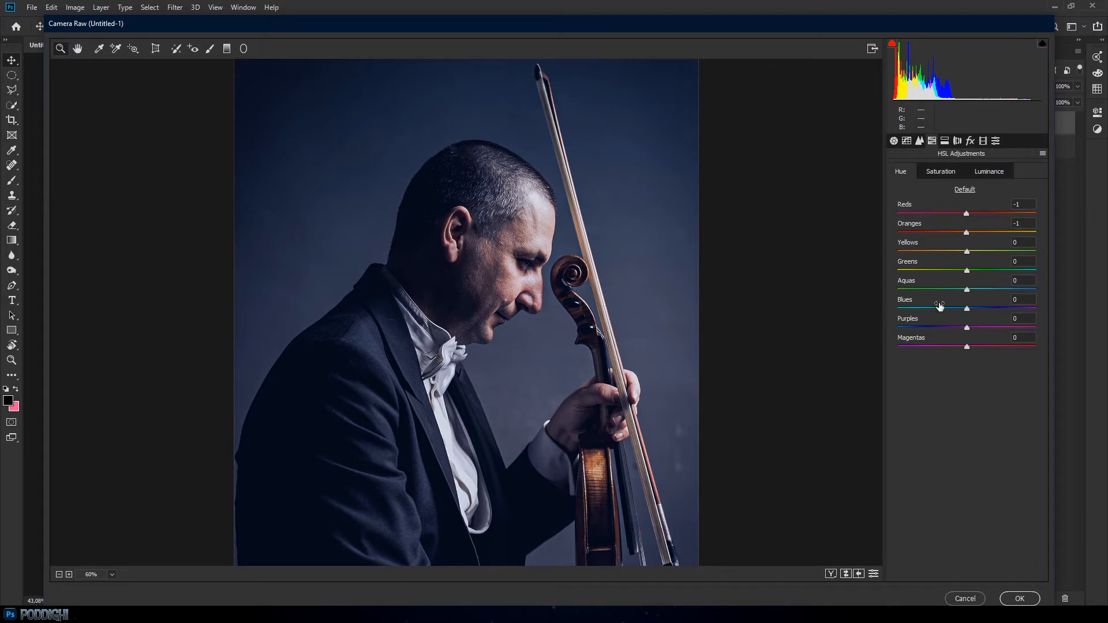
left_click_drag(968, 234, 950, 220)
mouse_move(968, 329)
left_mouse_down()
mouse_move(991, 328)
mouse_move(959, 336)
mouse_move(960, 348)
left_mouse_up()
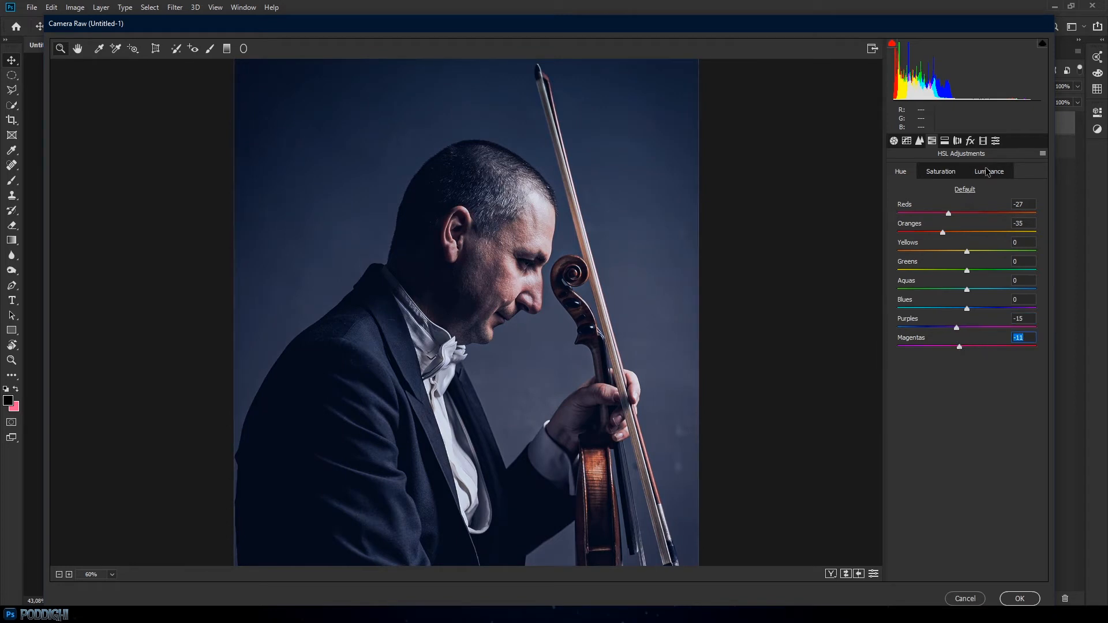
scroll(540, 303, "down", 3)
left_click(531, 313, "alt")
left_click(530, 313, "alt")
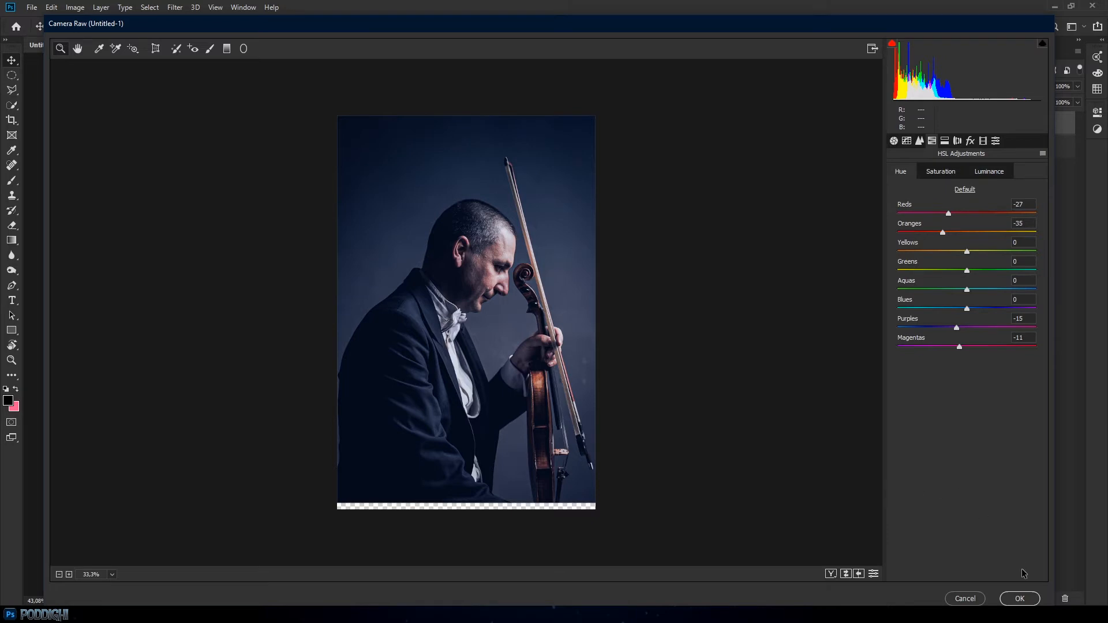
left_click(1020, 599)
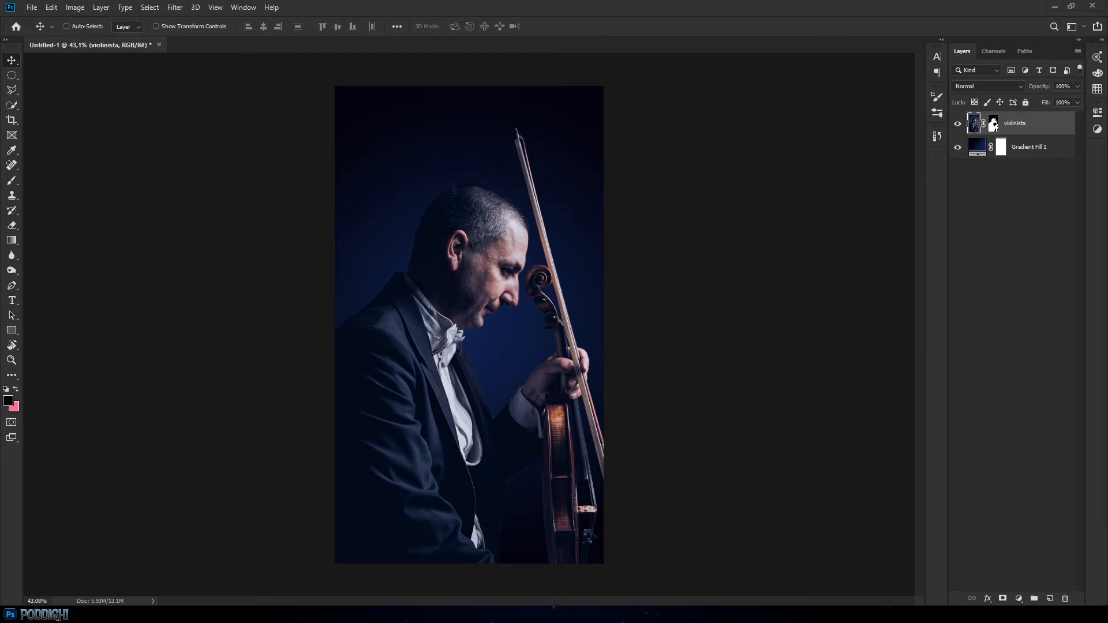
Place the partículas image rotated 90° and scaled to about 48% to cover the canvas, and move its layer beneath violinista
left_click_drag(1107, 254, 476, 272)
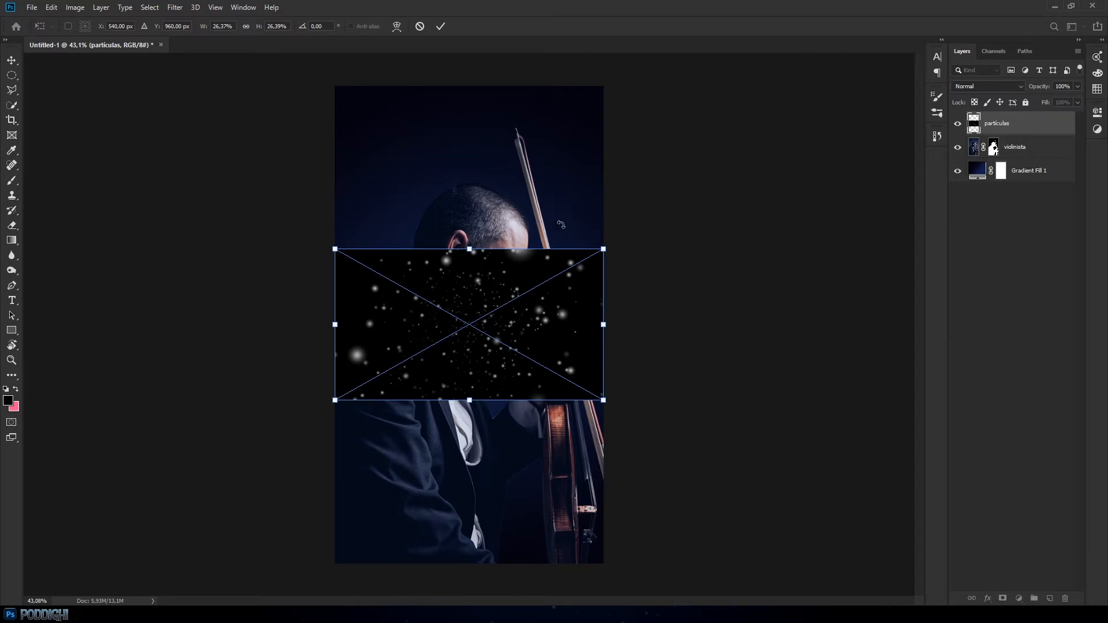
left_click_drag(610, 241, 535, 430)
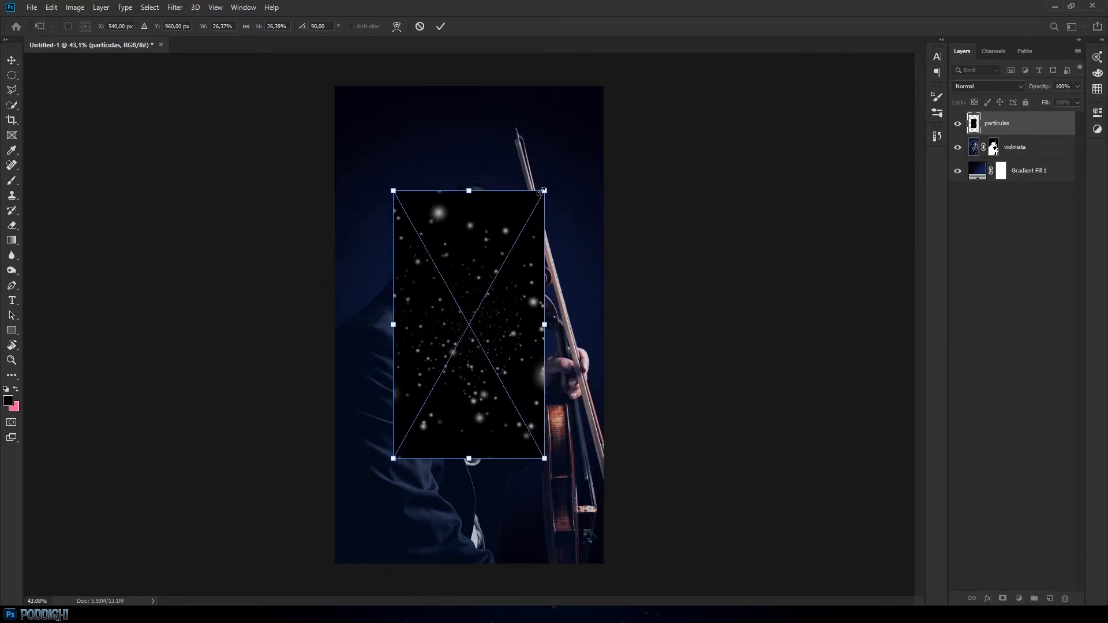
left_click_drag(544, 191, 634, 97)
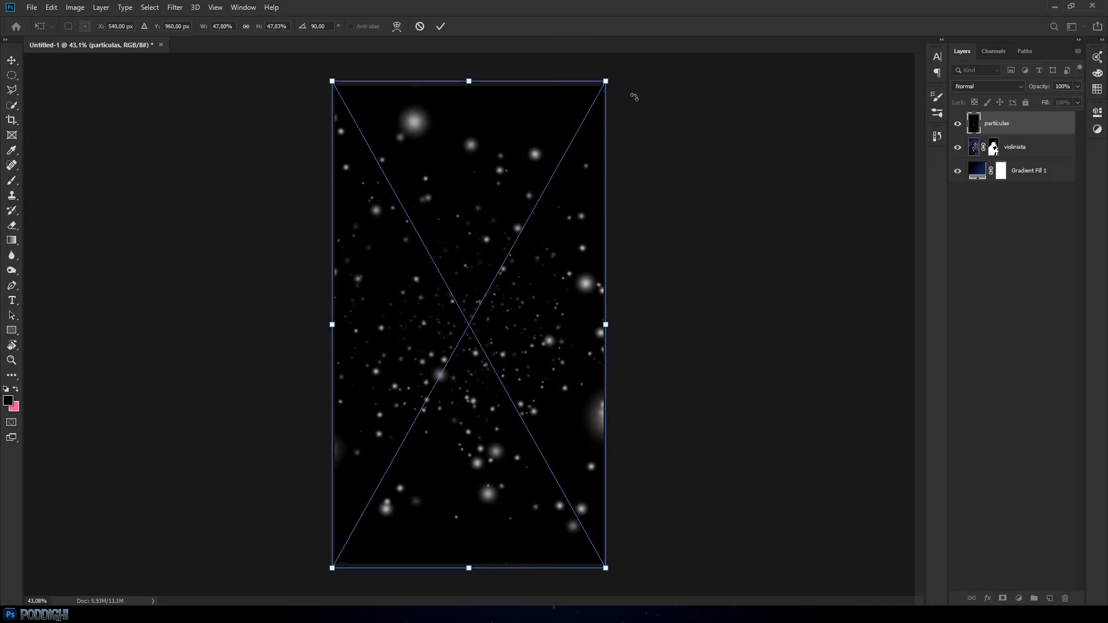
key("Return")
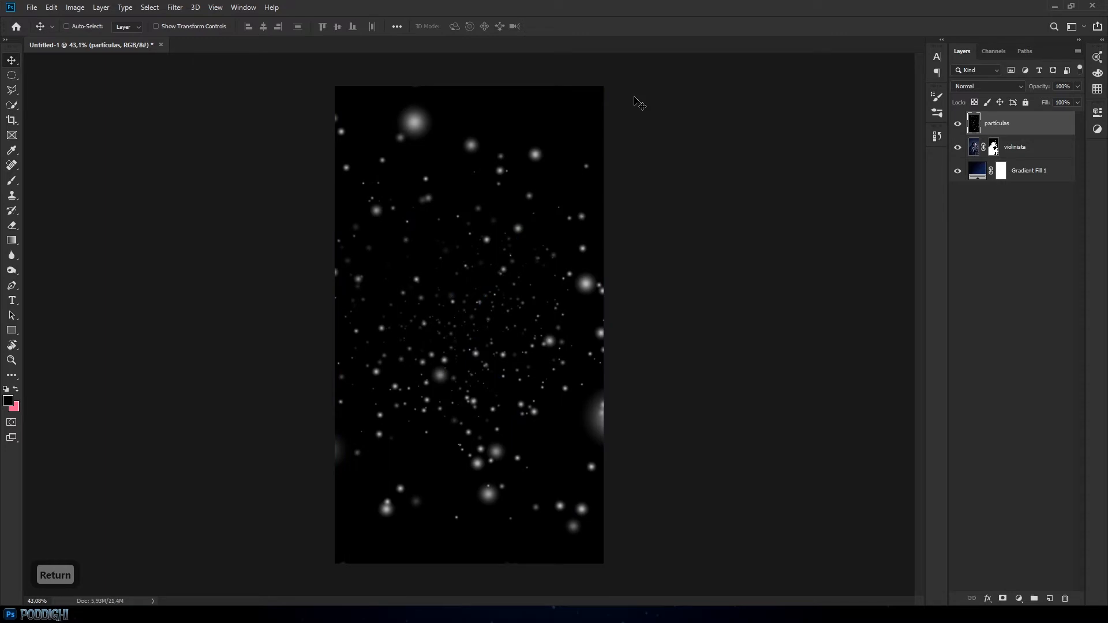
left_click_drag(1024, 125, 1038, 157)
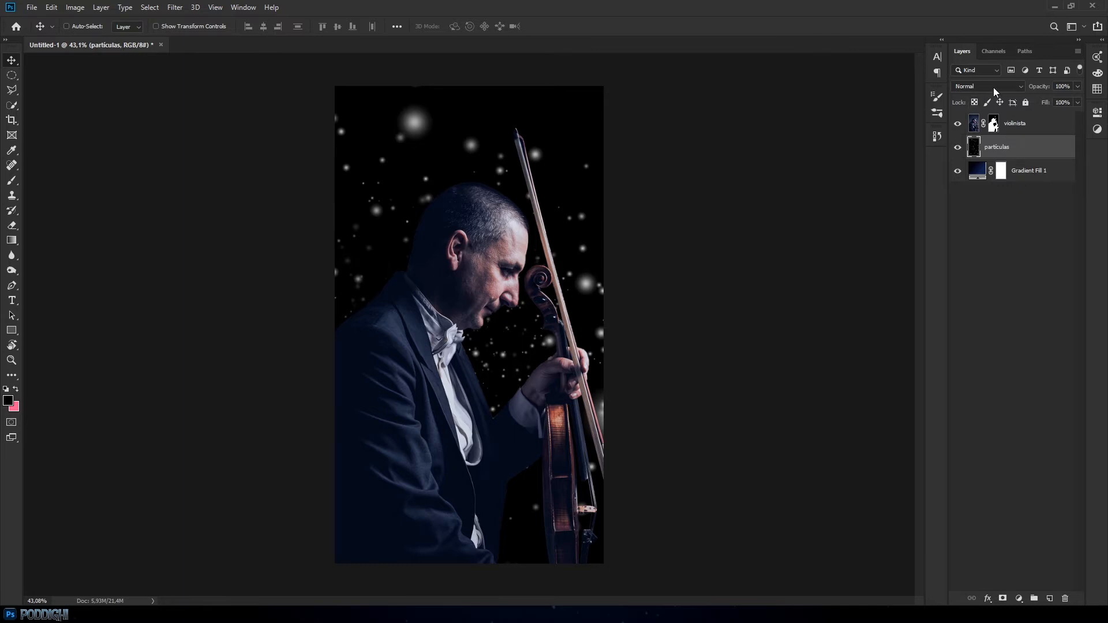
Cycle the partículas layer through the blend modes from Multiply to Luminosity to compare how the particles blend with the gradient
left_click(994, 90)
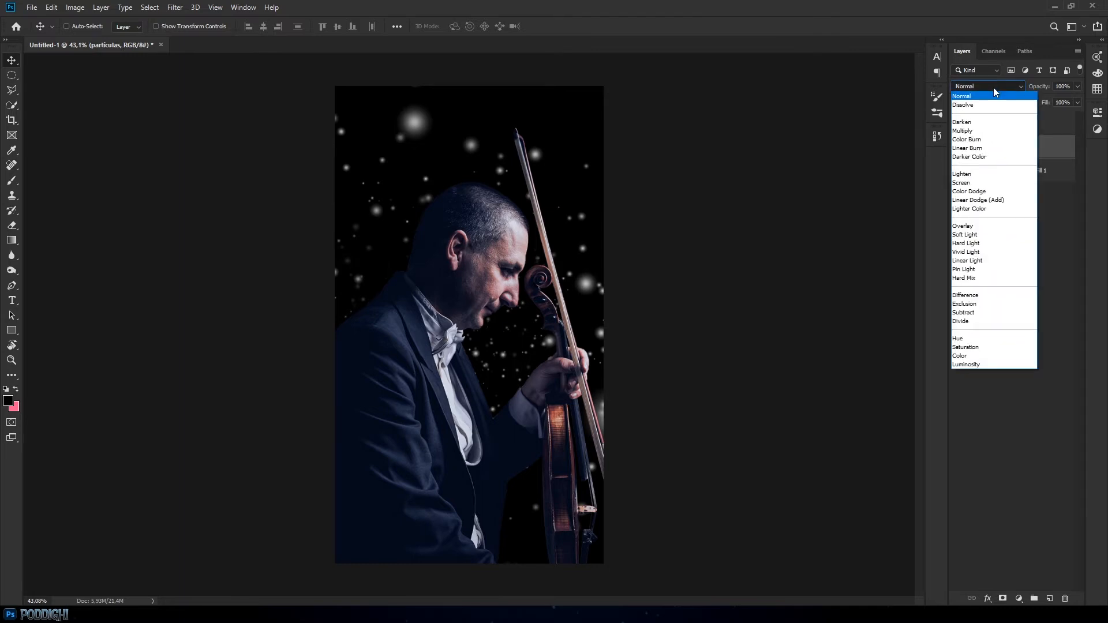
left_click(974, 131)
key("Down")
key("Down")
key("Down")
key("Down")
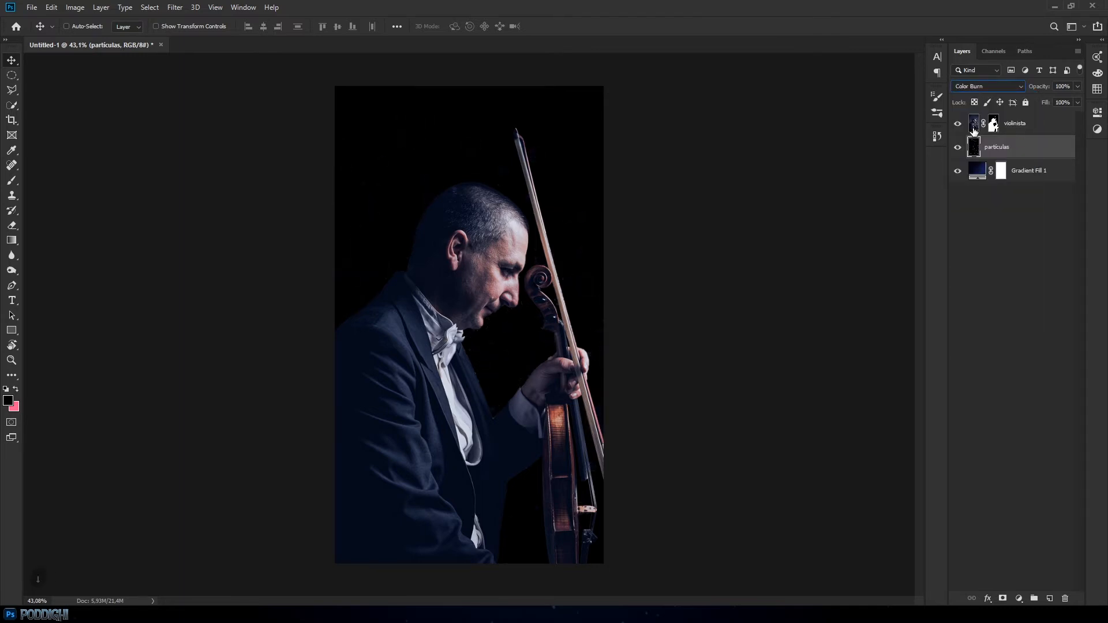
key("Down")
key("Down")
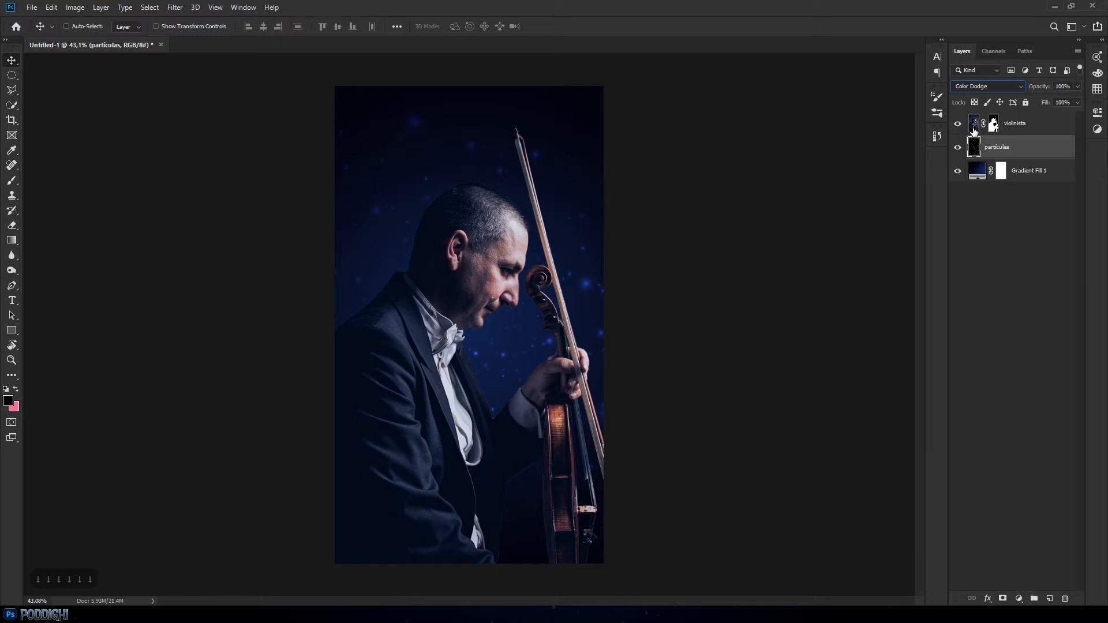
left_click(988, 86)
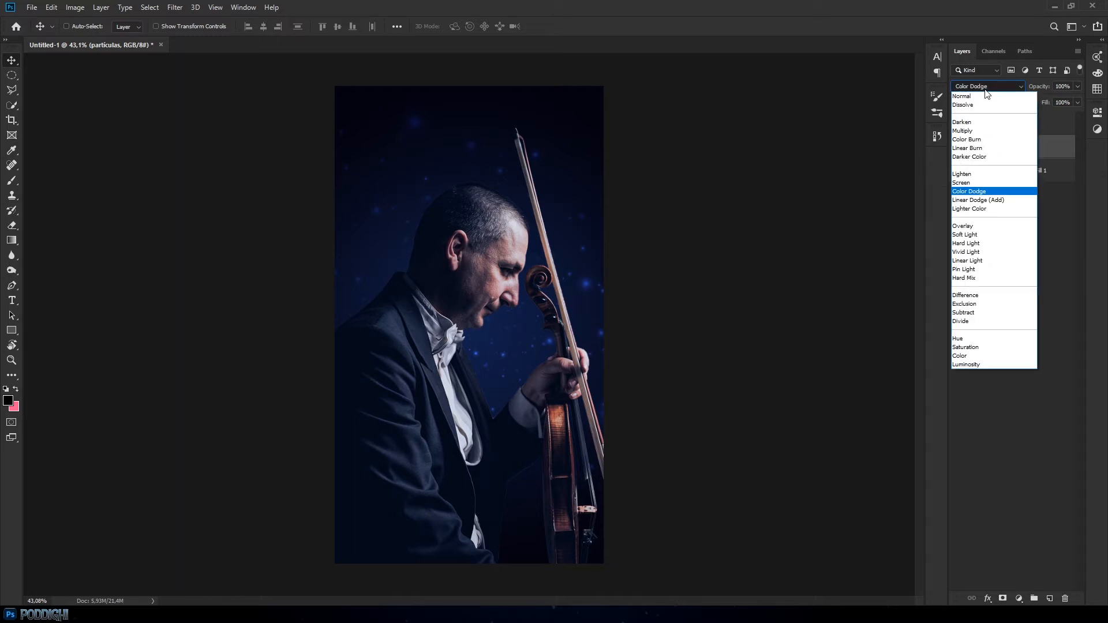
left_click(973, 193)
key("Down")
key("Down")
key("Down")
key("Down")
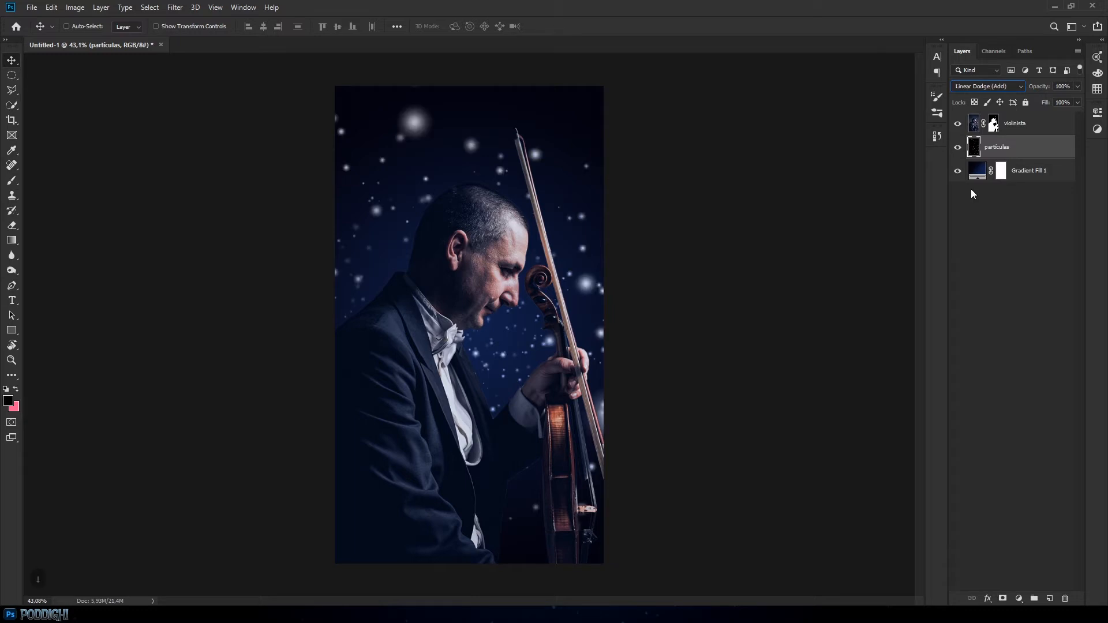
key("Down")
key("Down")
key("Down")
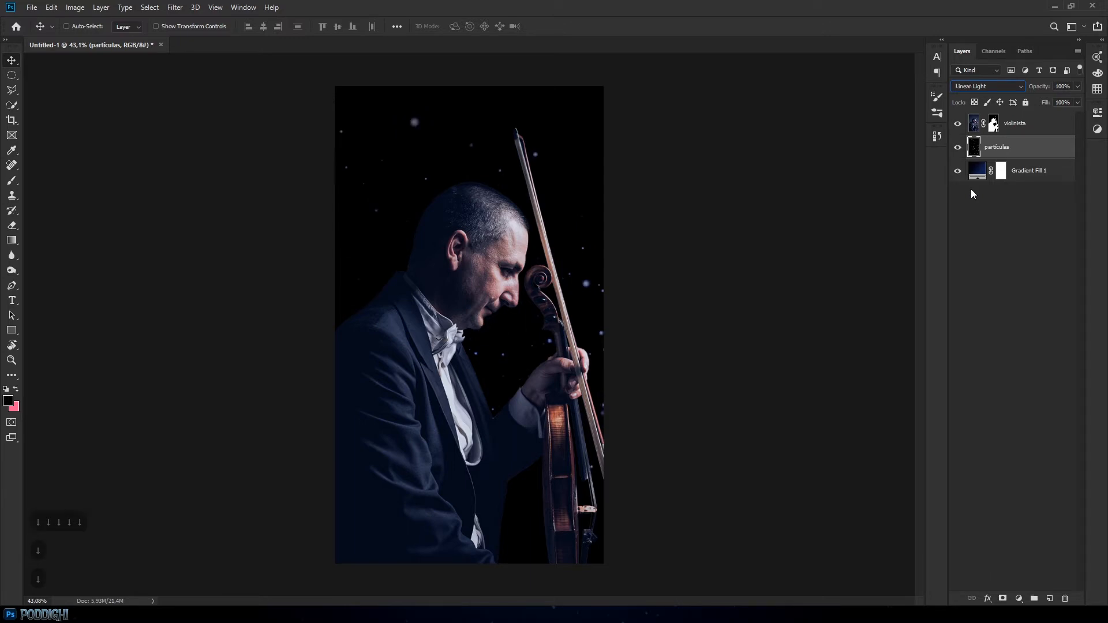
key("Down")
key("Down")
key("Down")
key("Down")
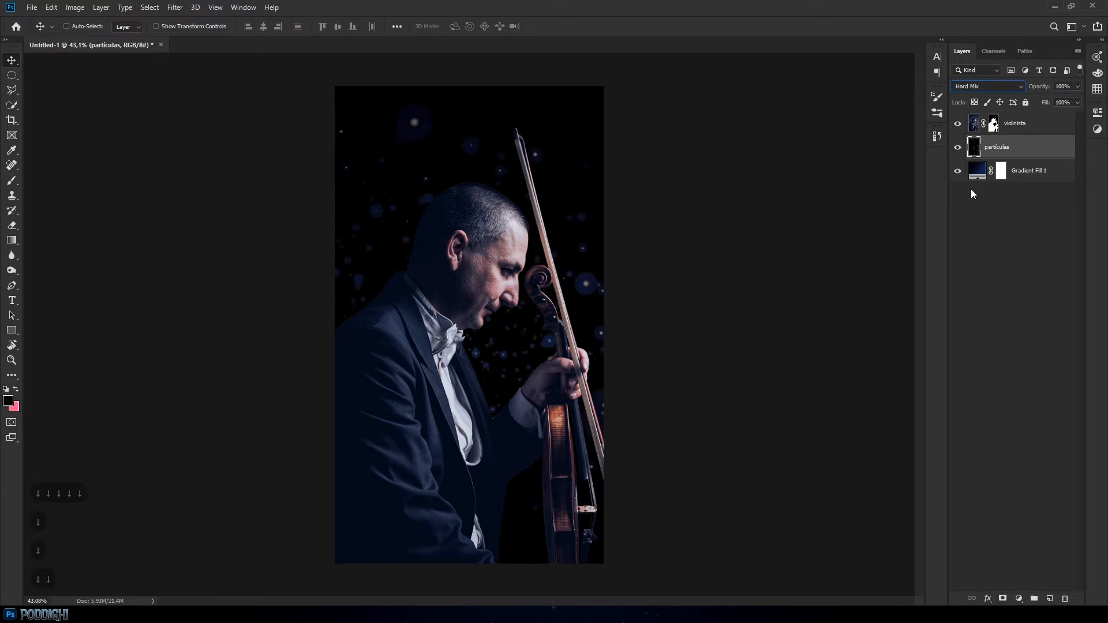
key("Down")
key("Down")
key("Down")
key("Down")
key("Down")
key("Down")
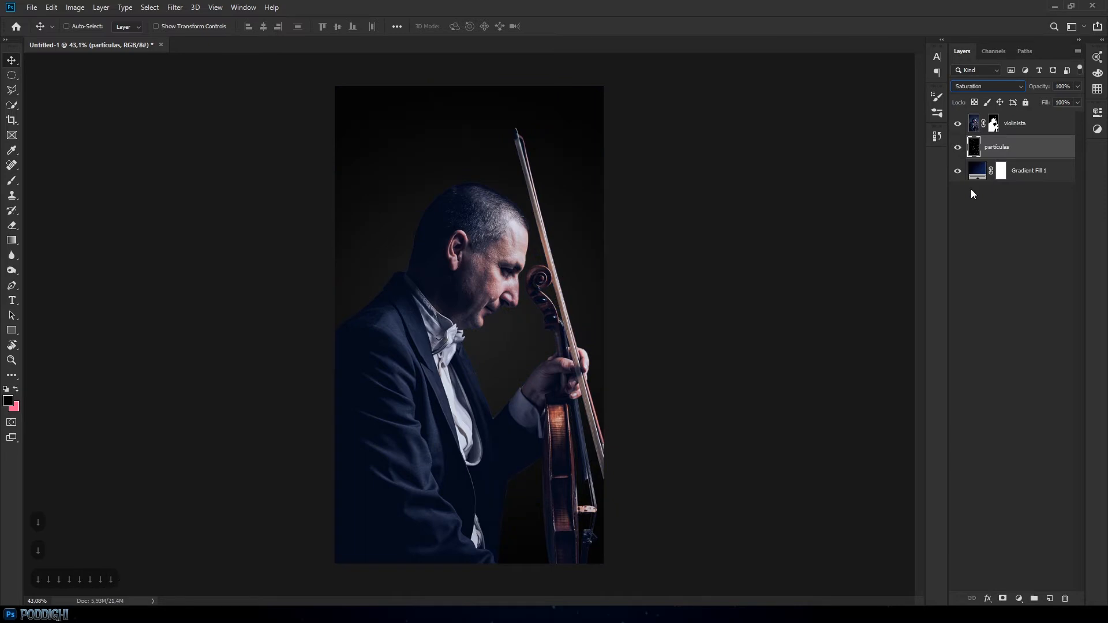
key("Down")
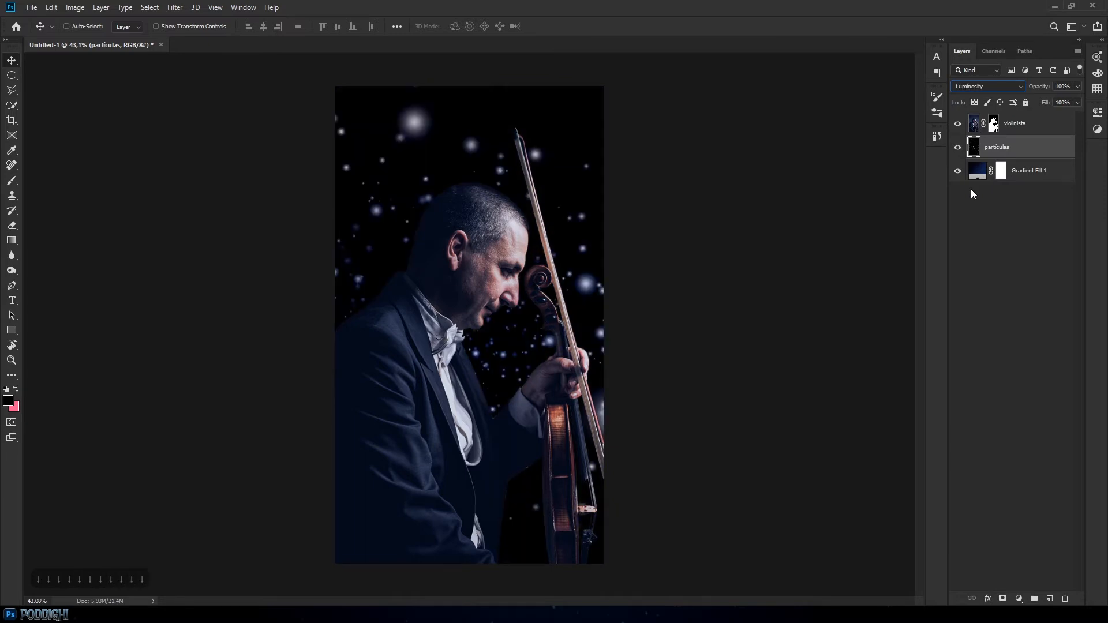
key("Down")
key("Down")
Set the partículas layer's blend mode to Color Dodge and deselect the layer
left_click(994, 89)
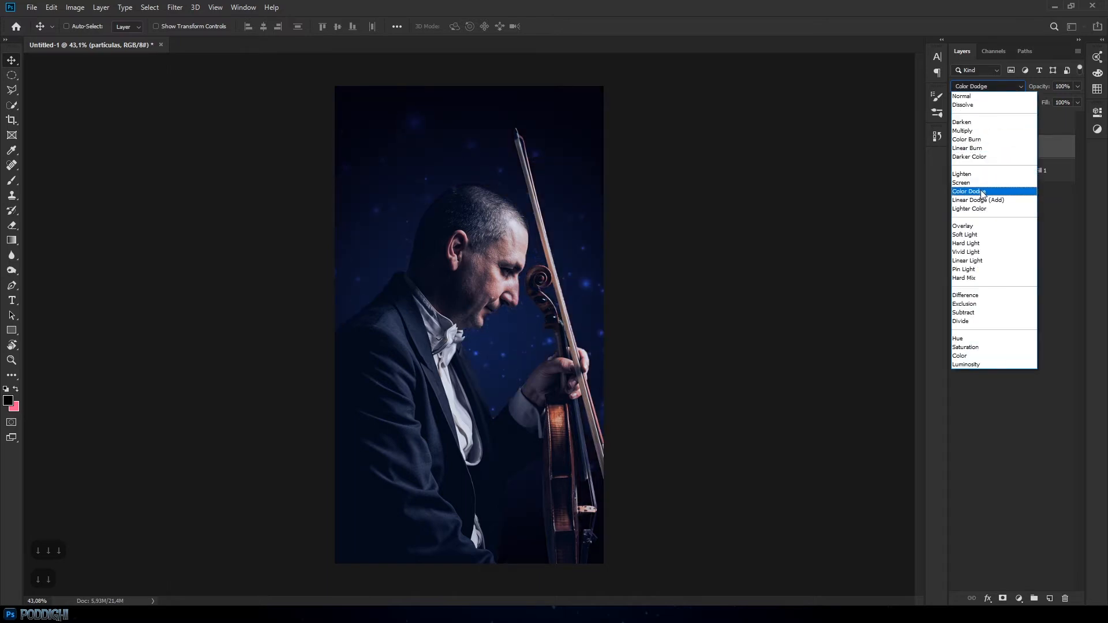
left_click(982, 193)
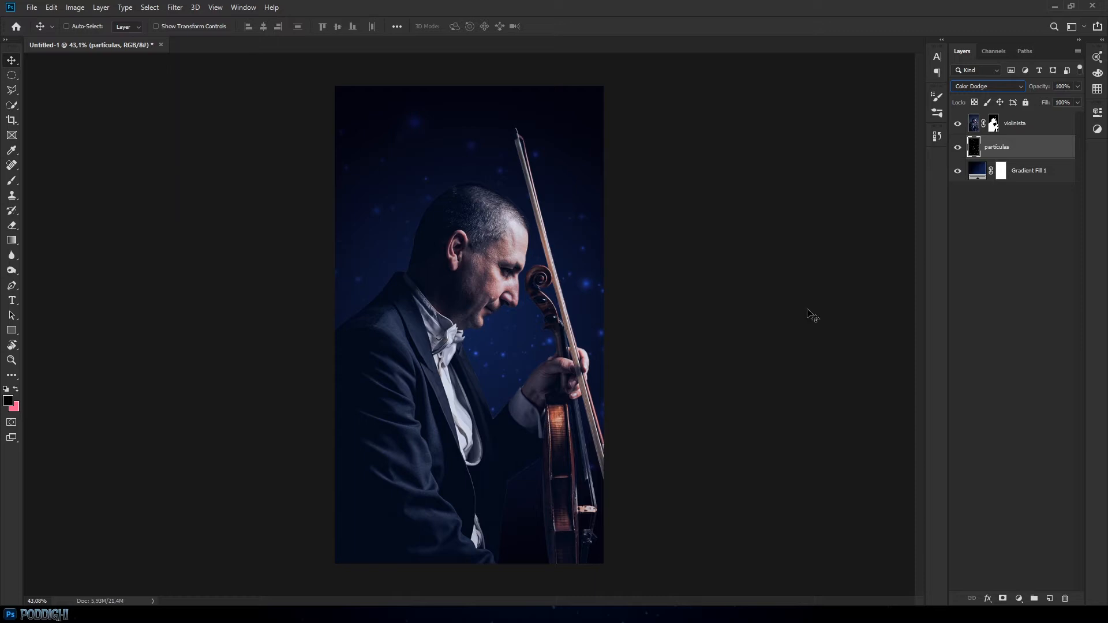
left_click(1011, 193)
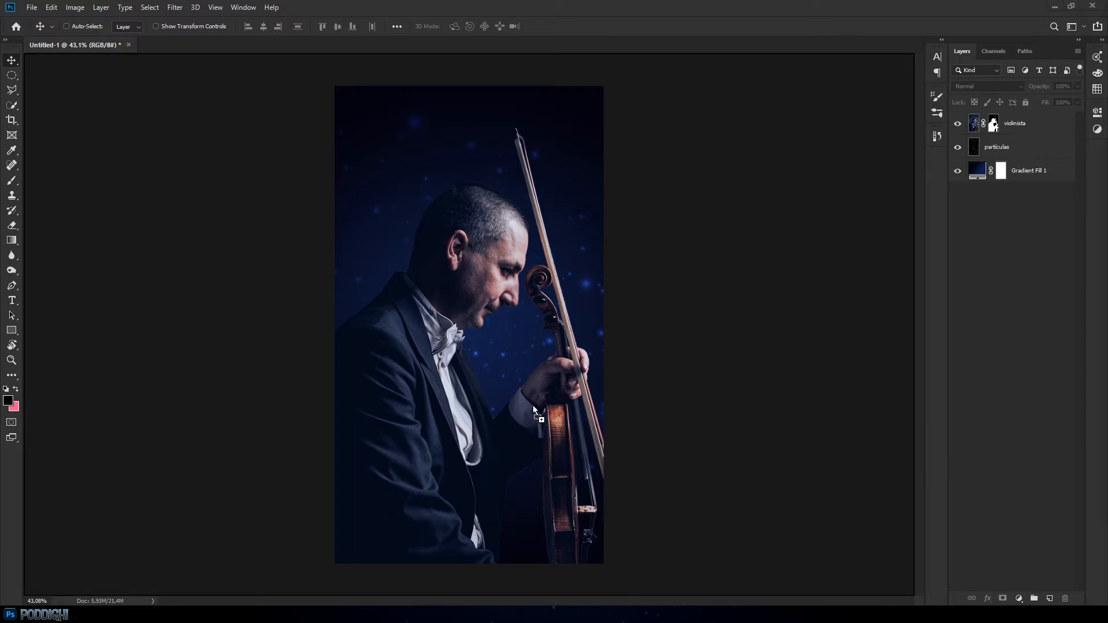
Place the fumaça01 smoke image on top, scaled to about 255%, with its wisps covering the lower part of the canvas
left_click_drag(468, 463, 469, 465)
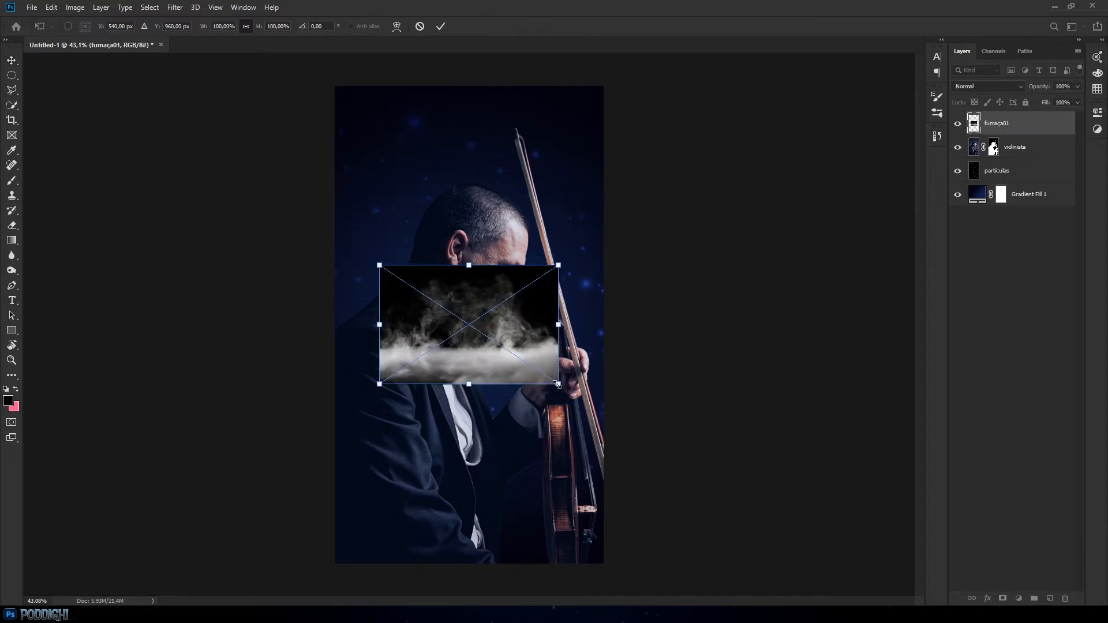
left_click_drag(557, 385, 680, 475)
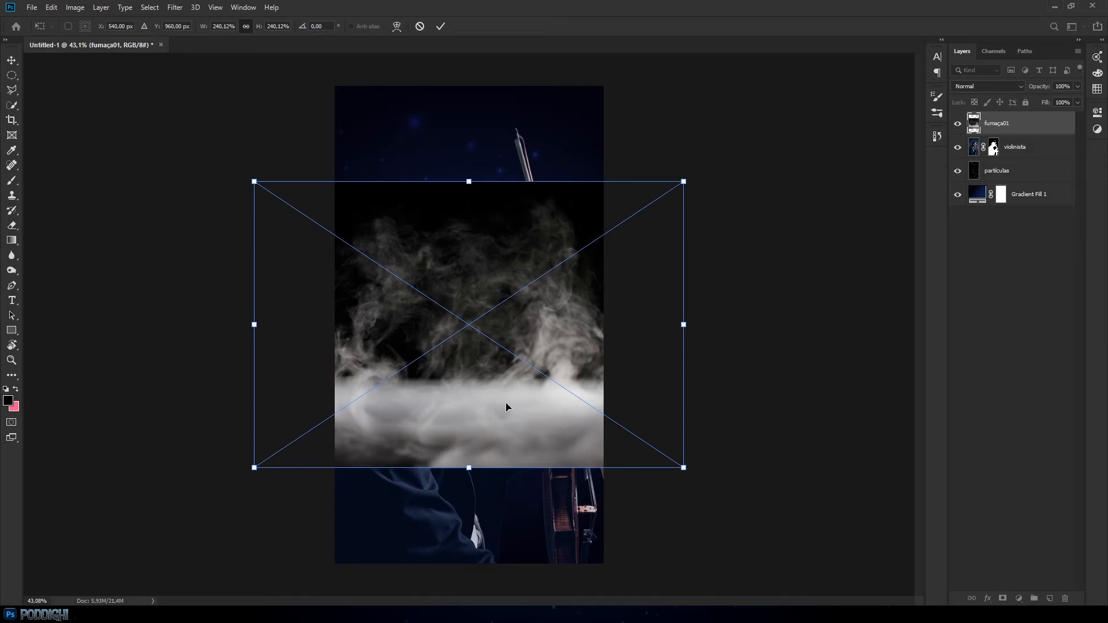
left_click_drag(585, 344, 583, 527)
left_click_drag(683, 385, 697, 375)
left_click_drag(563, 469, 556, 485)
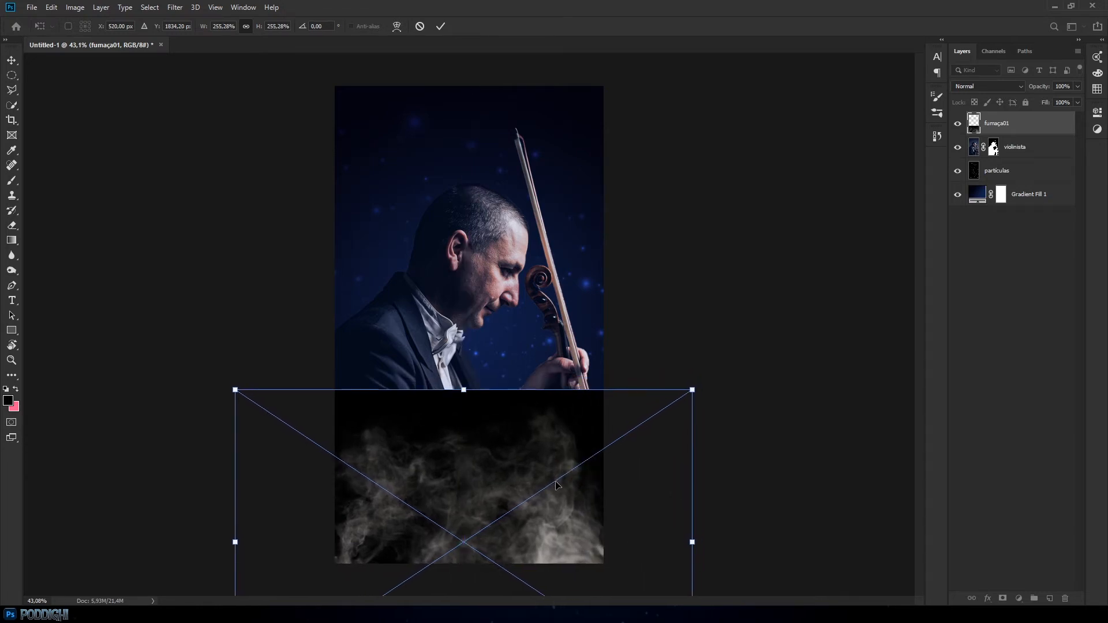
key("Return")
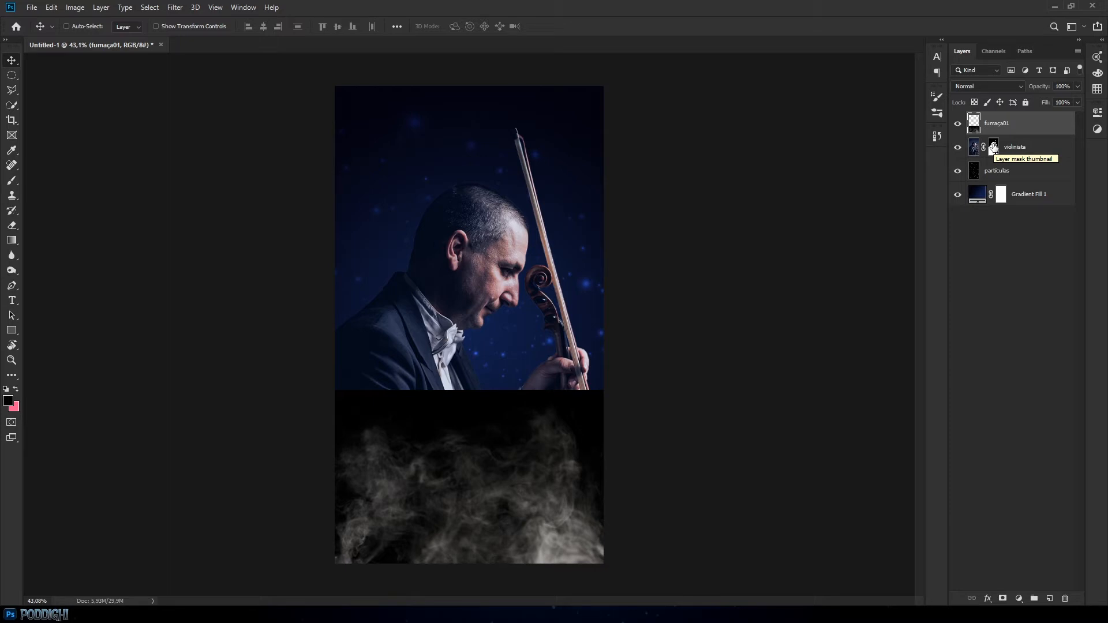
Set the fumaça01 layer's blend mode to Screen so the smoke overlays the violinist
left_click(990, 86)
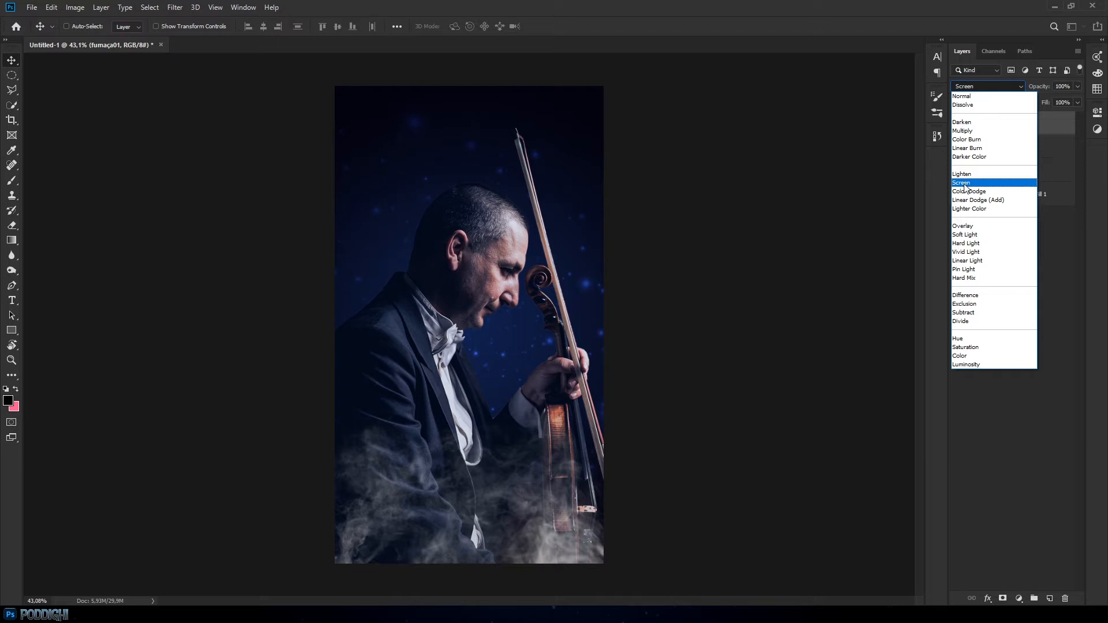
left_click(965, 184)
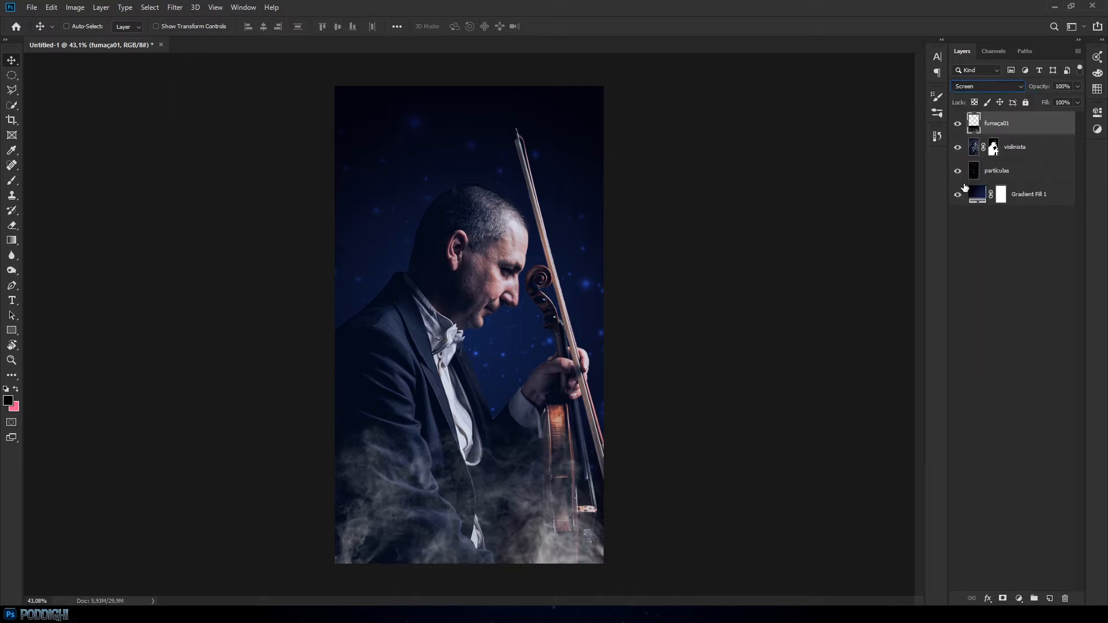
left_click(996, 241)
left_click(557, 510)
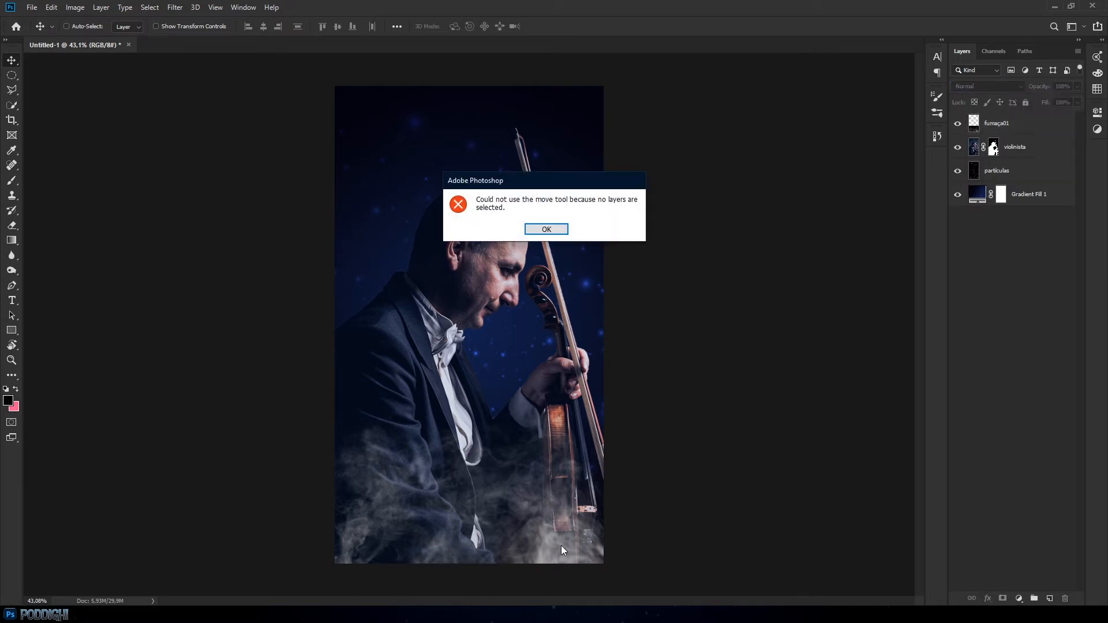
left_click(547, 229)
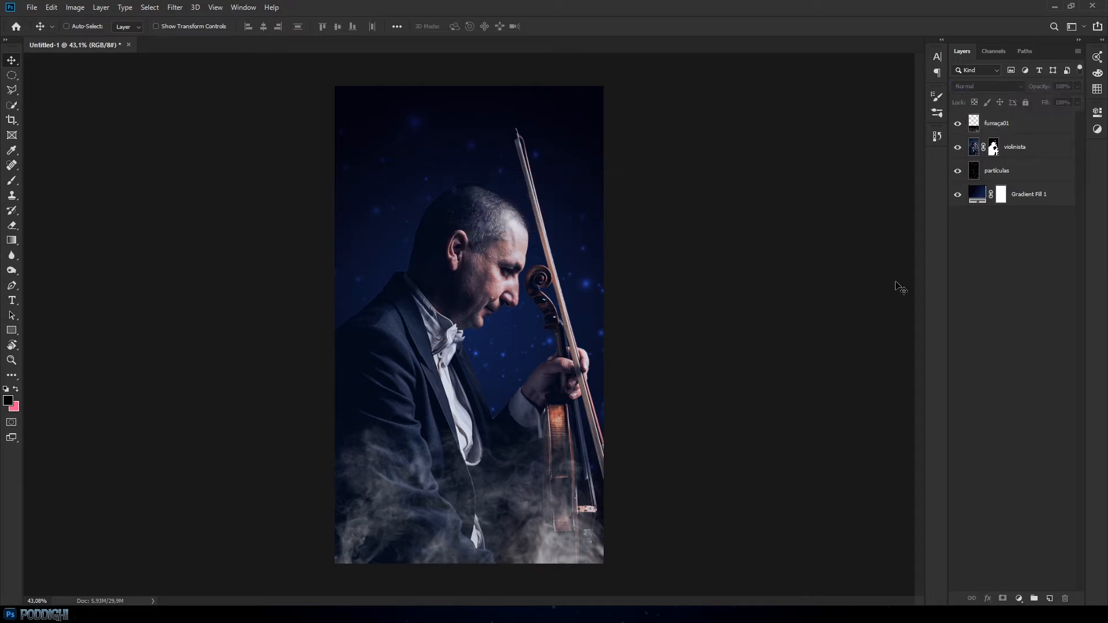
Enlarge the fumaça01 smoke to about 117% and shift it further down so it stays along the canvas's lower edge
left_click(1012, 126)
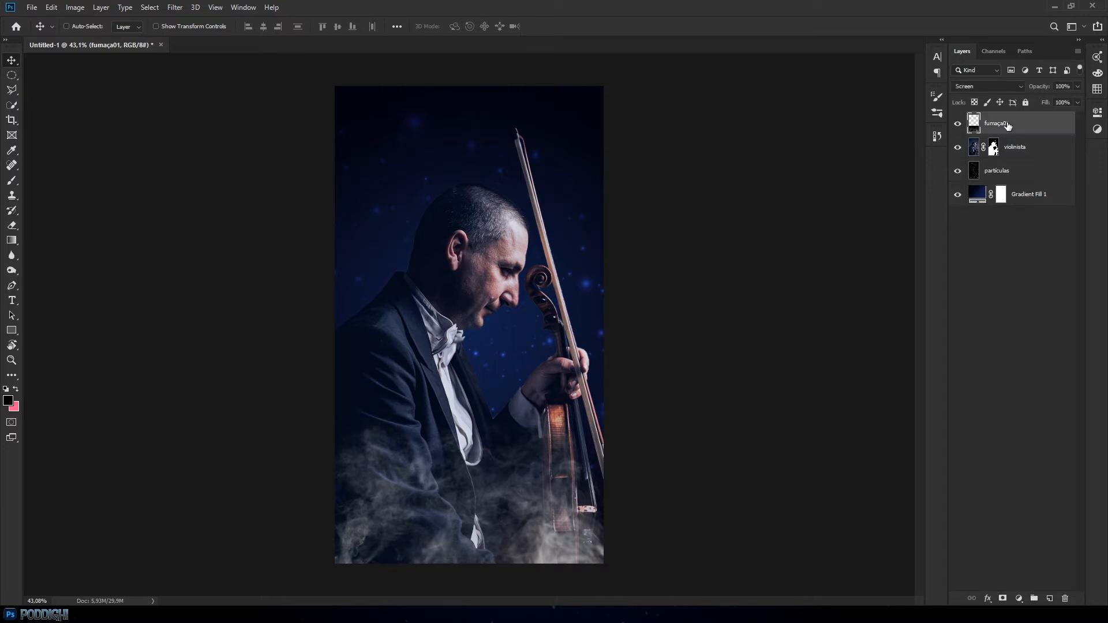
mouse_move(552, 492)
left_mouse_down()
mouse_move(547, 347)
mouse_move(521, 374)
mouse_move(551, 528)
mouse_move(552, 513)
left_mouse_up()
key("ctrl+t")
left_click_drag(697, 416, 736, 391)
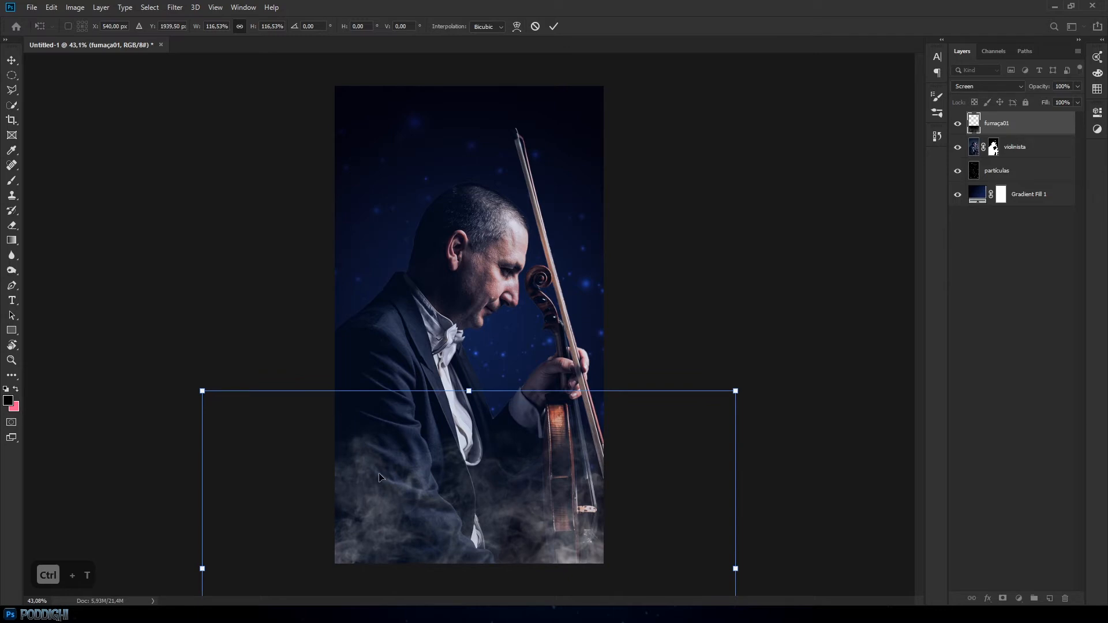
left_click_drag(557, 478, 557, 499)
key("Return")
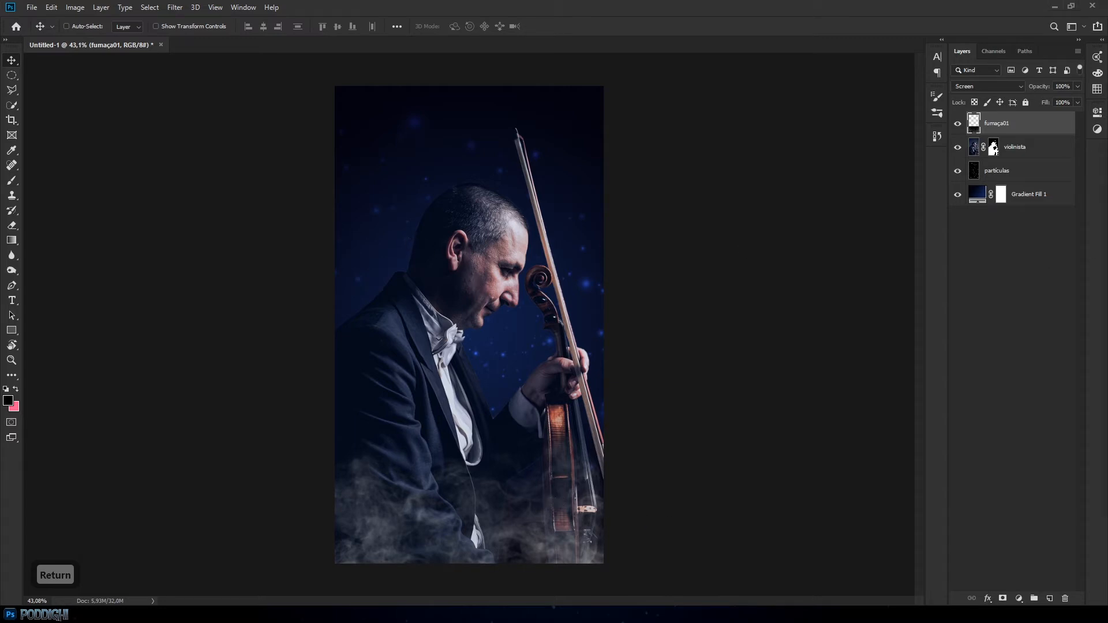
Place the fumaça02 image rotated 90° and scaled to about 455% over the canvas, and move its layer beneath violinista
left_click_drag(532, 270, 519, 375)
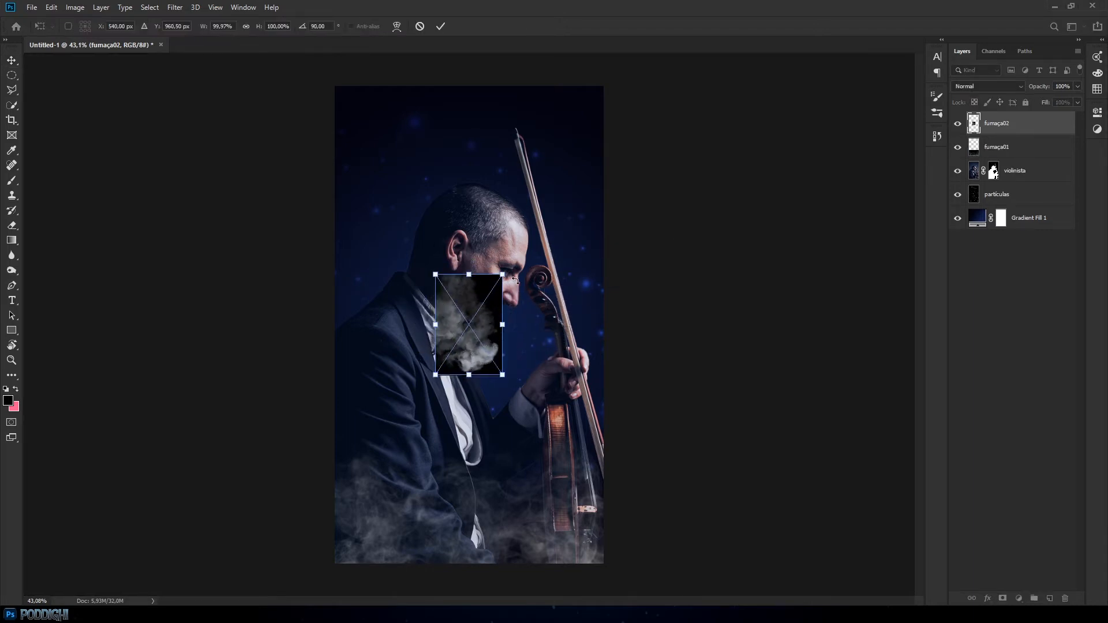
left_click_drag(504, 275, 635, 106)
left_click_drag(542, 318, 516, 293)
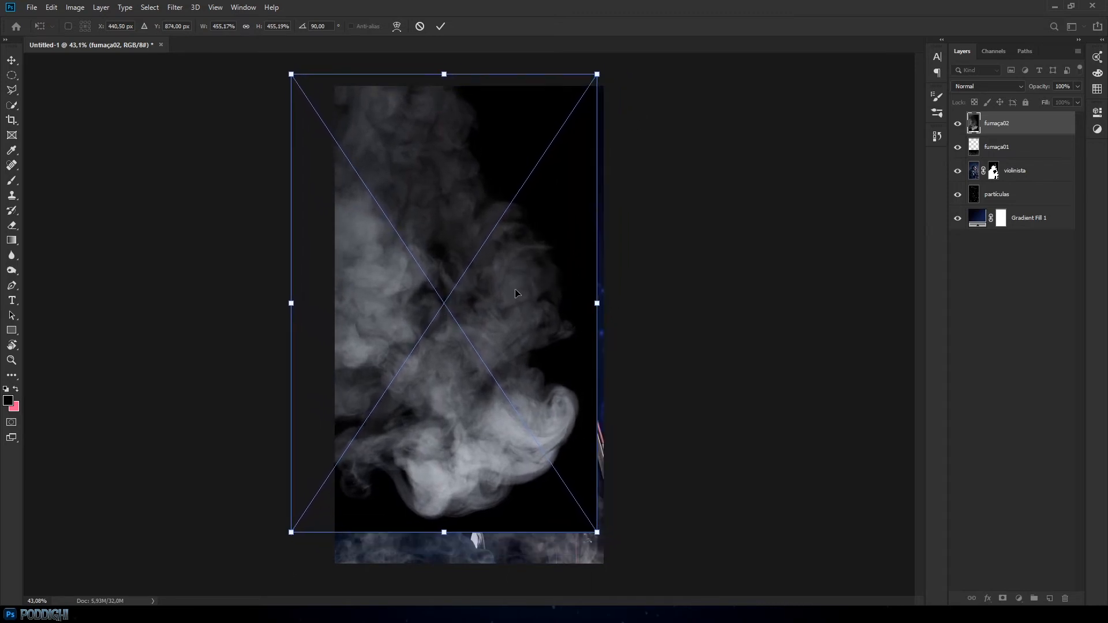
key("Return")
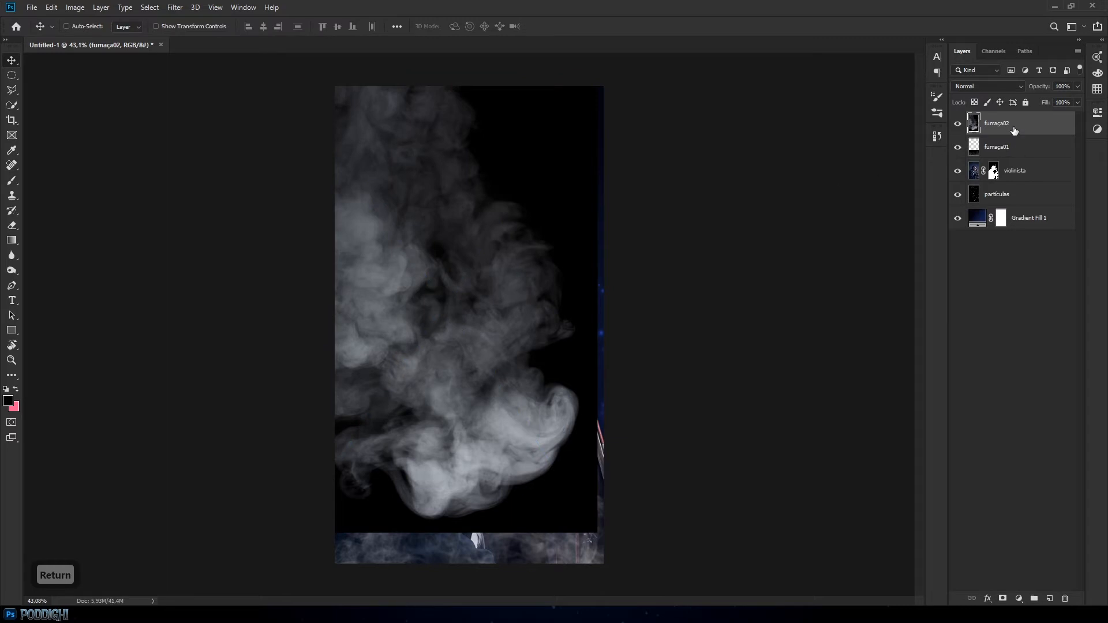
left_click_drag(1015, 124, 1008, 183)
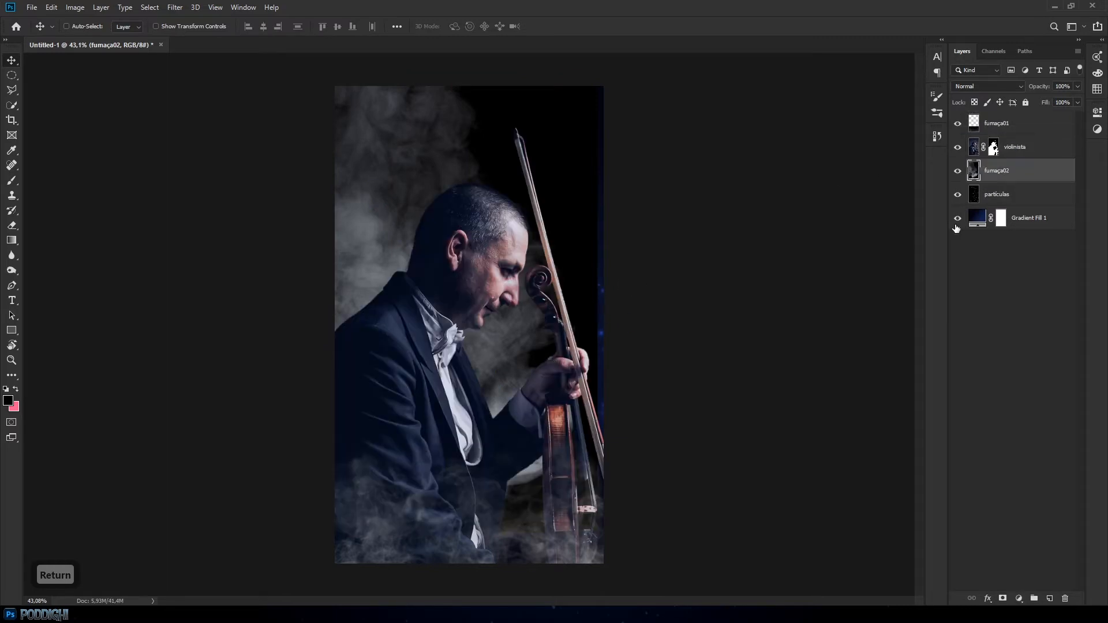
Set the fumaça02 layer to Screen, nudge the smoke slightly up and left, and lower the layer's opacity to 64%
left_click(997, 87)
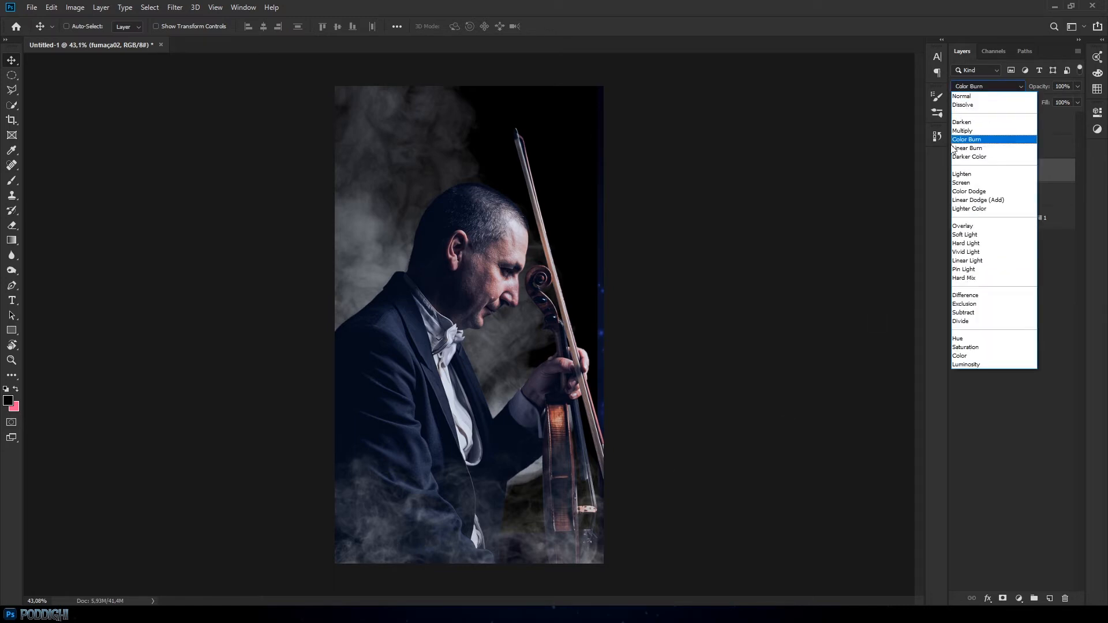
left_click(961, 182)
left_click_drag(441, 186, 424, 169)
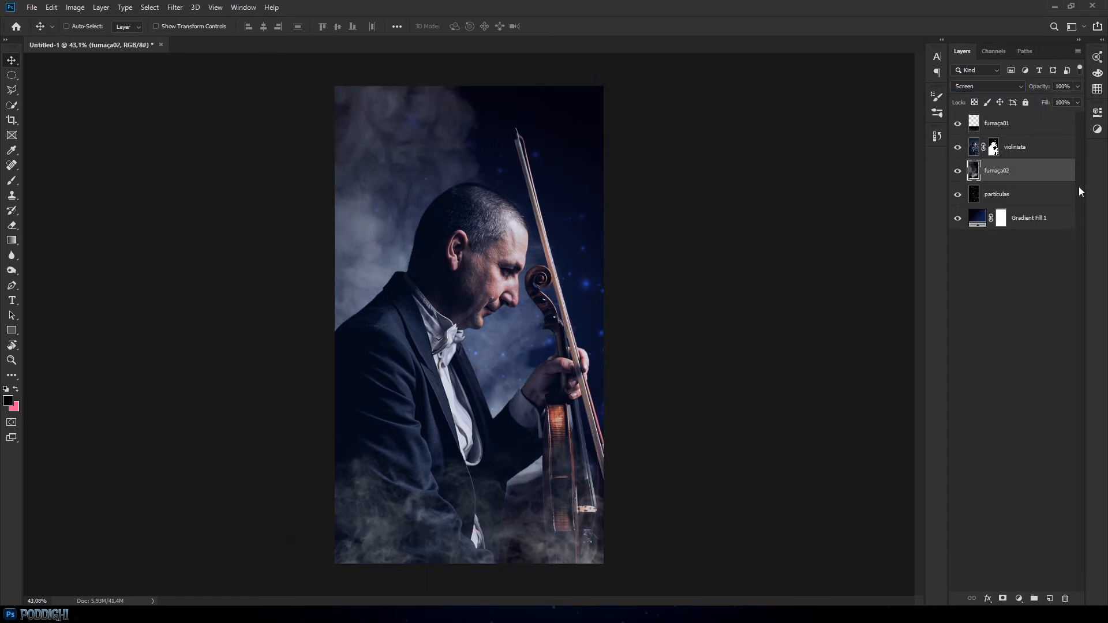
left_click(1078, 86)
left_click_drag(1060, 99, 1058, 100)
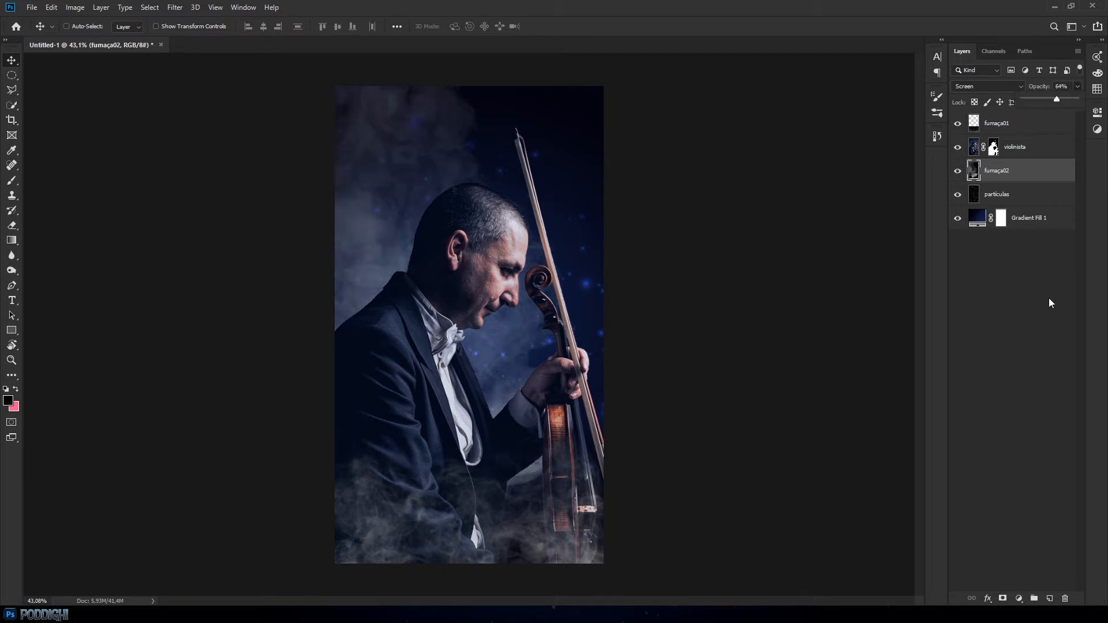
left_click(1008, 333)
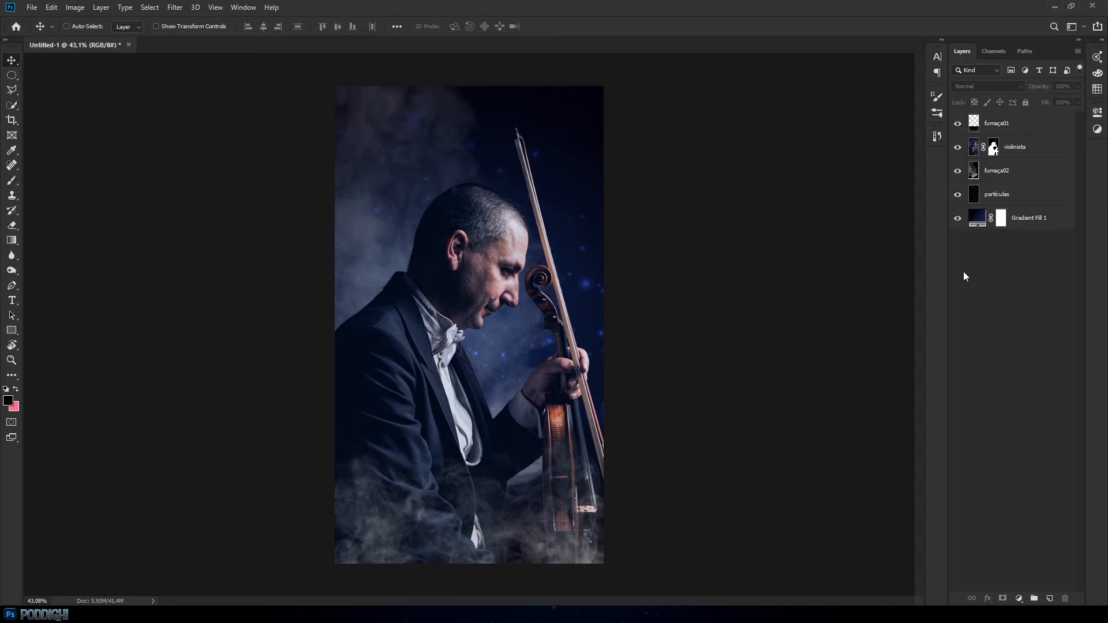
Add a dark pink (#a42756) solid color fill layer above all layers and set its blend mode to Color Dodge
left_click(1020, 599)
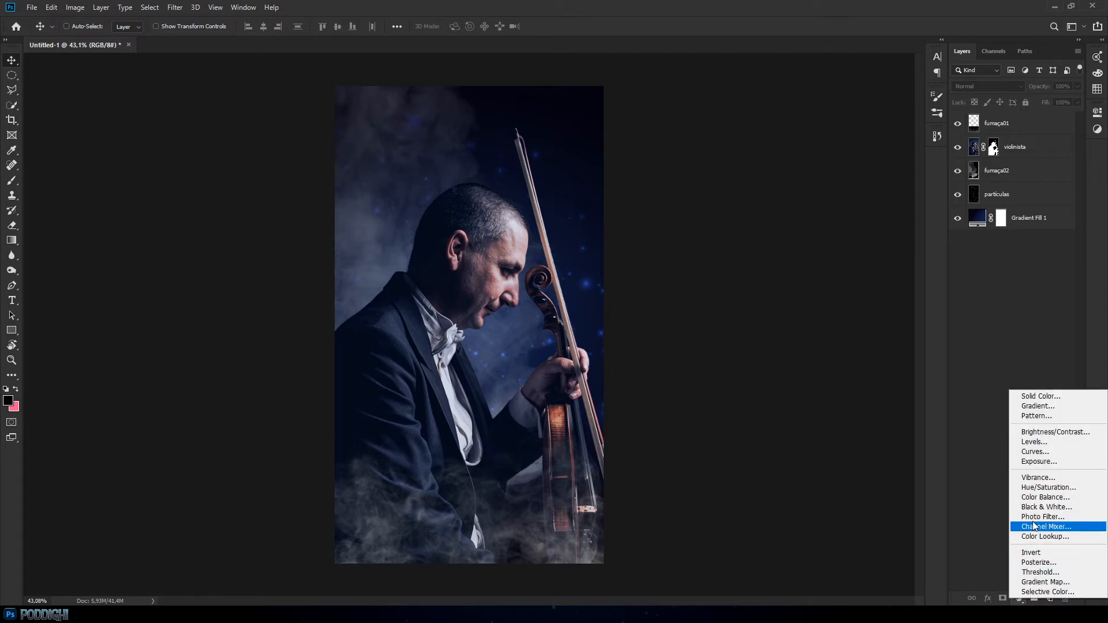
left_click(1042, 395)
left_click_drag(806, 163, 788, 168)
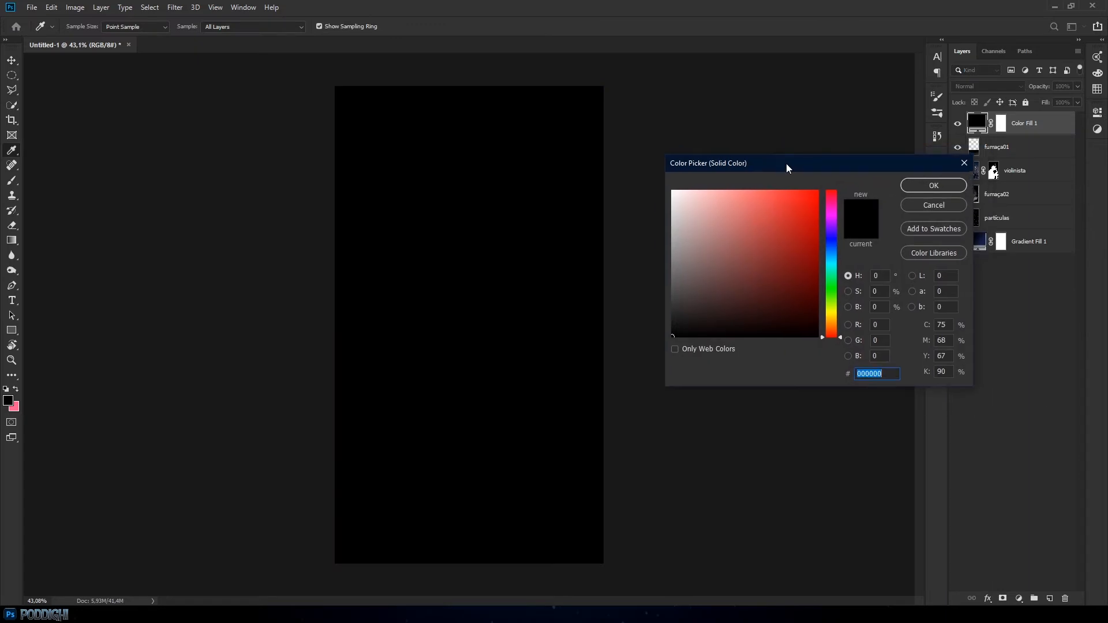
mouse_move(834, 223)
left_mouse_down()
mouse_move(831, 200)
mouse_move(785, 243)
left_mouse_up()
left_click(934, 185)
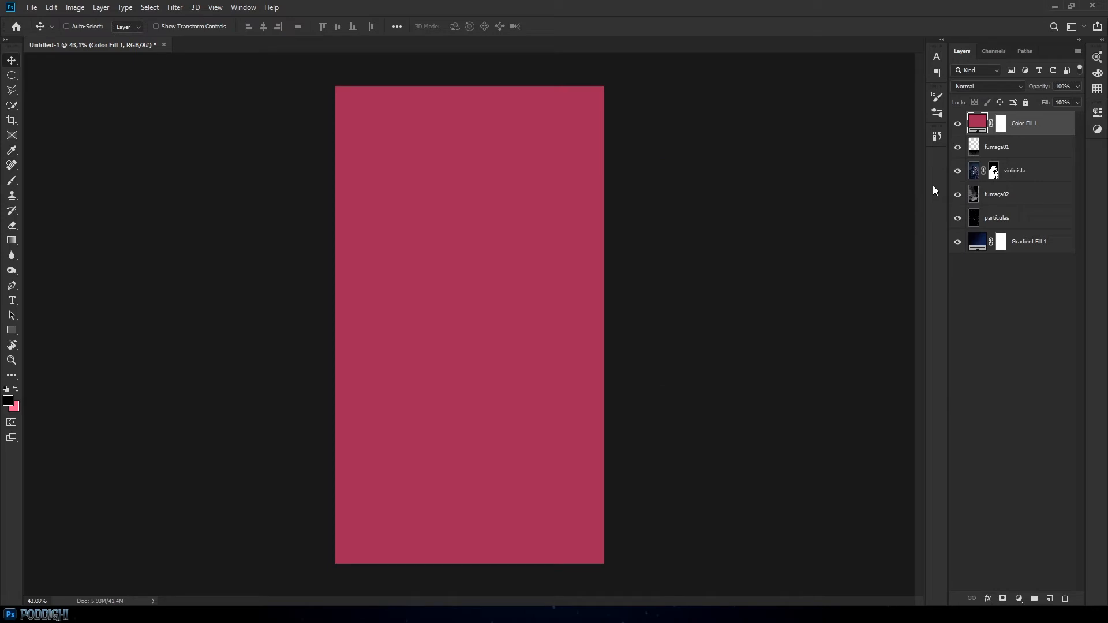
left_click(987, 85)
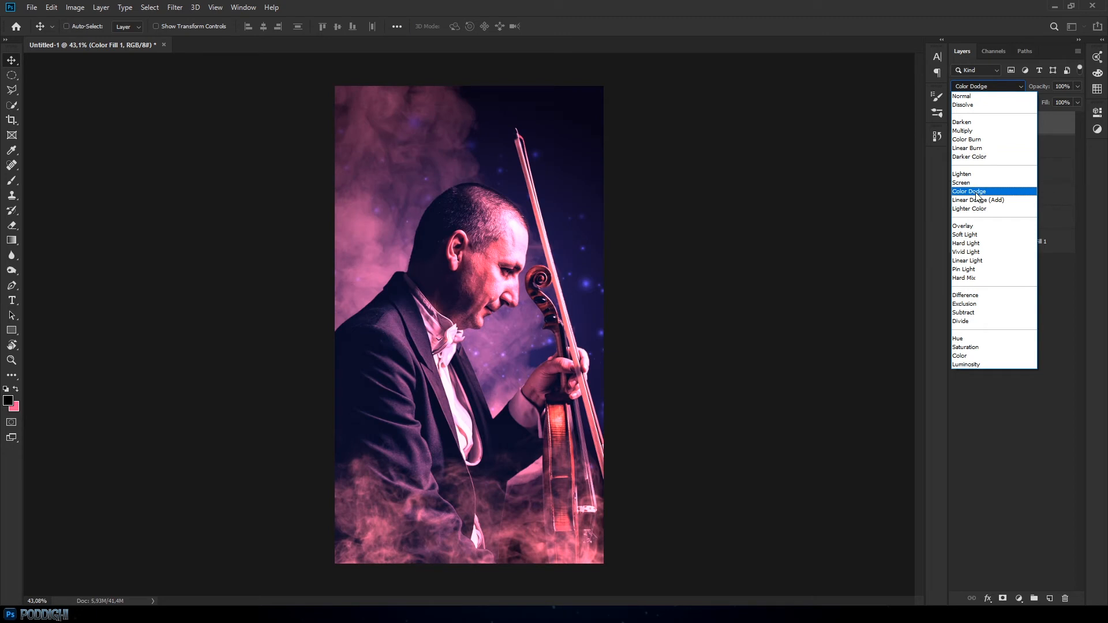
left_click(977, 194)
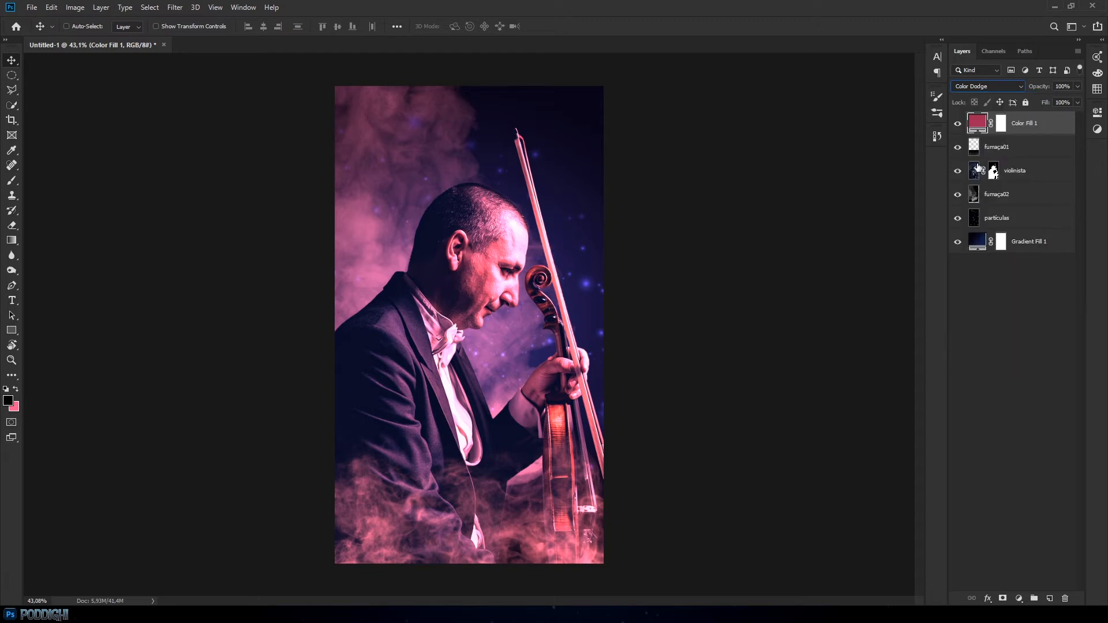
Fine-tune the brightness and saturation of Color Fill 1's pink, keeping the 337° hue
double_click(978, 126)
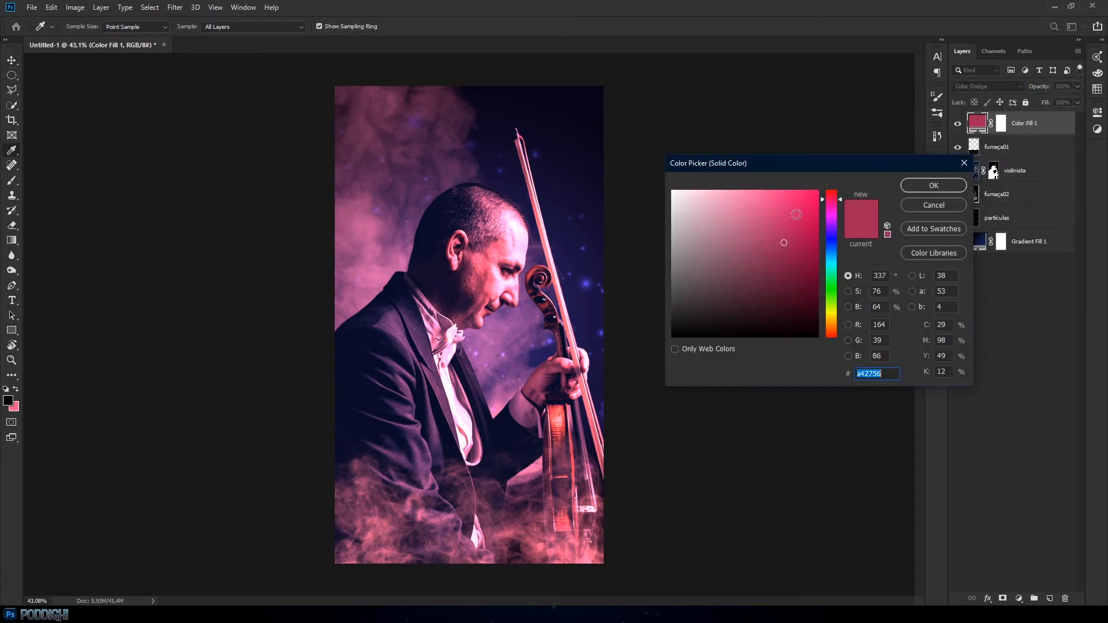
left_click(796, 256)
left_click_drag(796, 256, 782, 236)
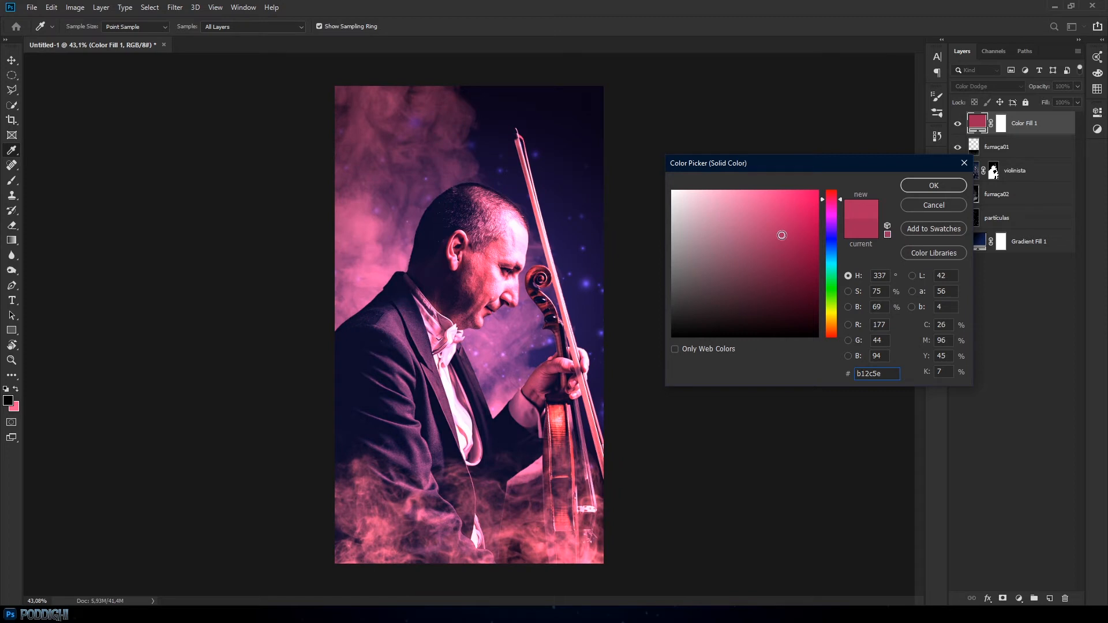
left_click_drag(782, 235, 781, 241)
left_click(929, 186)
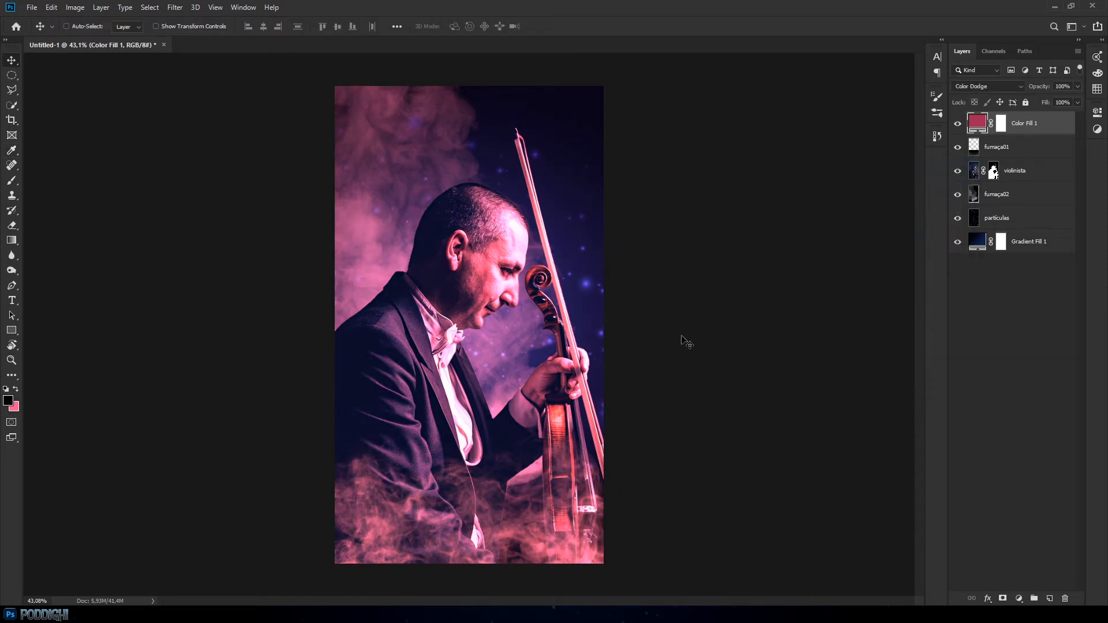
Open the layer style blending options of Color Fill 1, keeping the violinist's face in view beside the dialog
scroll(467, 272, "up", 5)
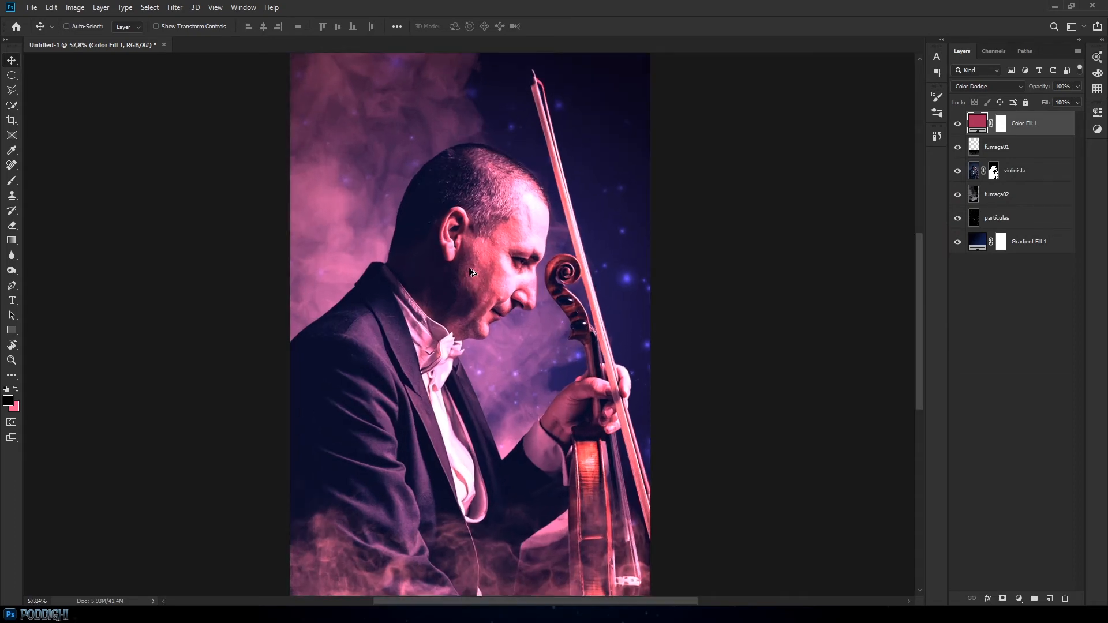
double_click(1055, 128)
mouse_move(851, 33)
left_mouse_down()
mouse_move(872, 50)
mouse_move(839, 34)
left_mouse_up()
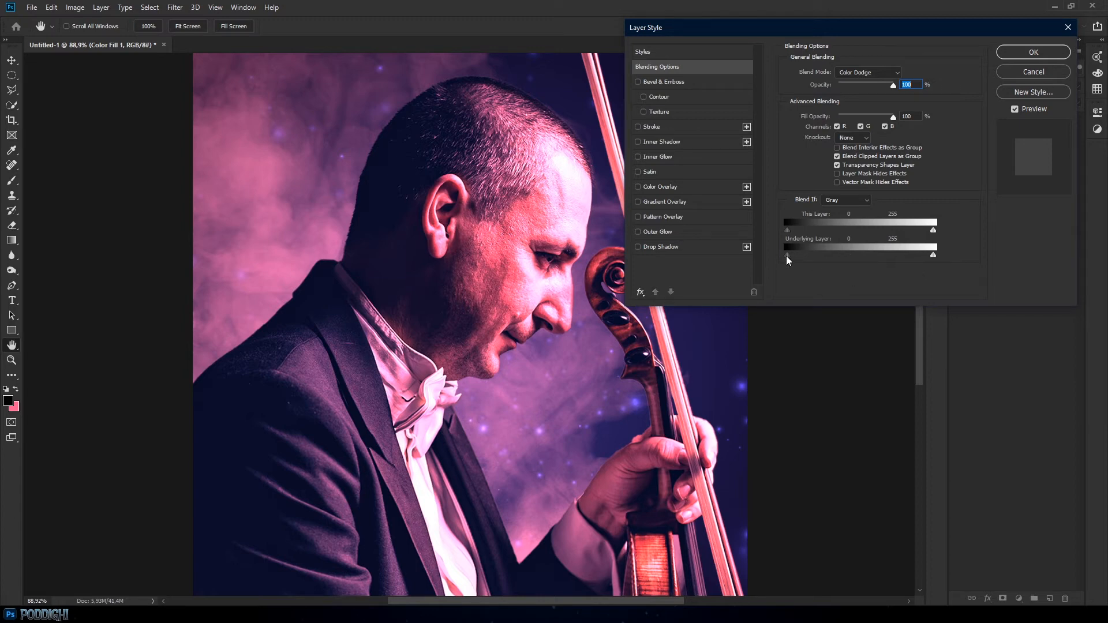
Try the Underlying Layer Blend If sliders, pulling the white one down to 199, and revert them
left_click_drag(788, 257, 902, 274)
key("ctrl+z")
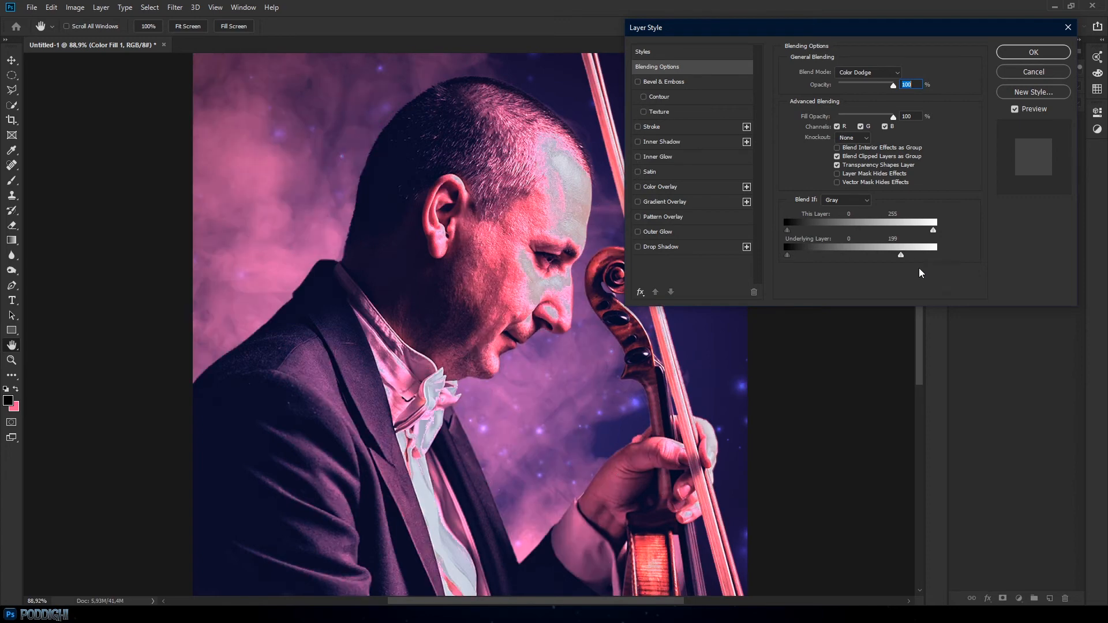
key("ctrl+z")
mouse_move(787, 255)
left_mouse_down()
mouse_move(818, 258)
mouse_move(788, 257)
left_mouse_up()
mouse_move(933, 255)
left_mouse_down()
mouse_move(871, 258)
mouse_move(943, 268)
left_mouse_up()
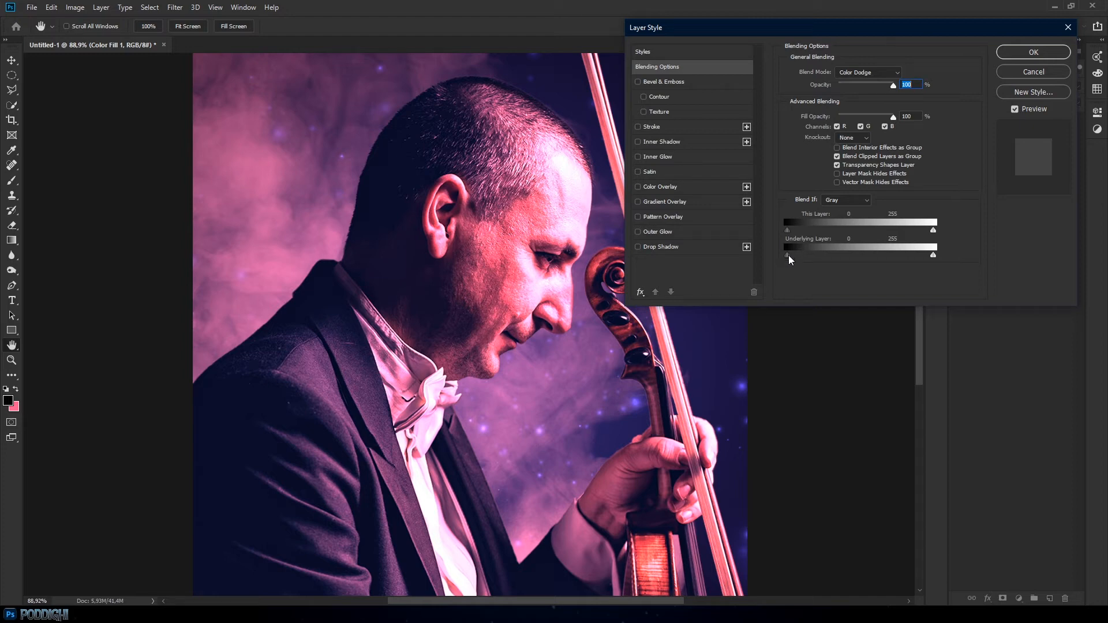
Split the black Underlying Layer Blend If slider to 0 / about 44 to soften the pink in the shadows, and apply it
key("alt")
left_click_drag(789, 257, 815, 296)
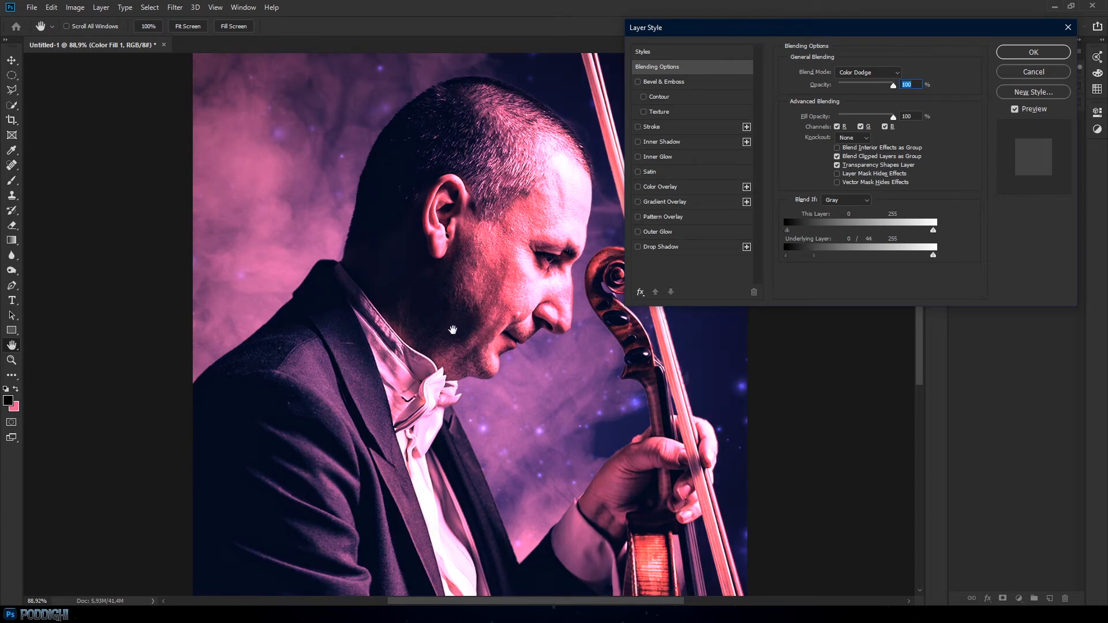
left_click_drag(815, 255, 817, 257)
left_click(1054, 53)
scroll(489, 375, "down", 5)
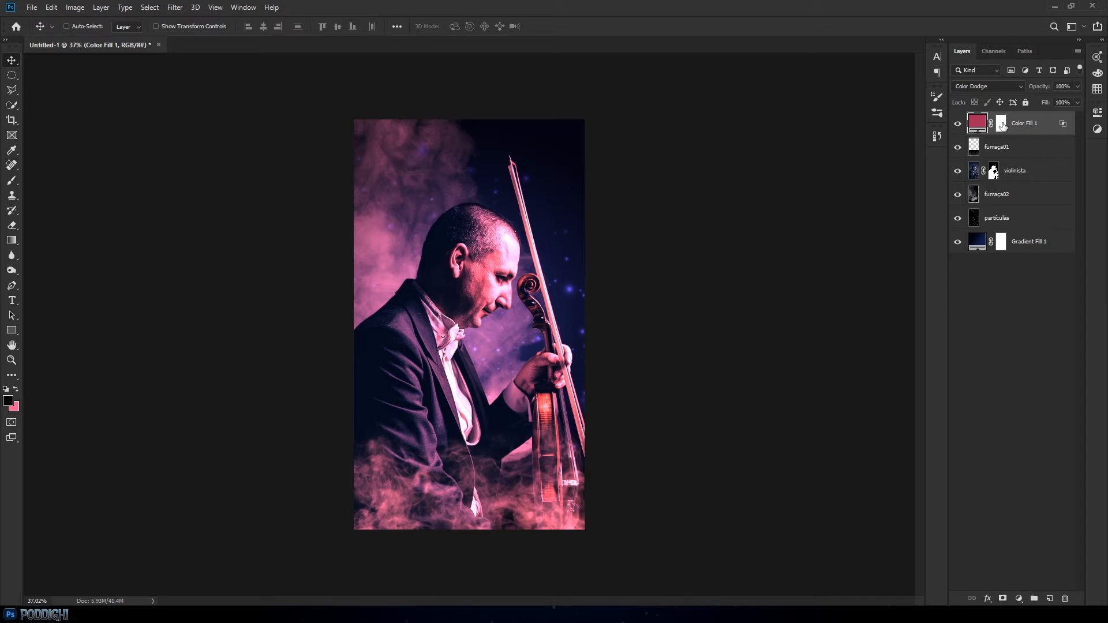
Fill Color Fill 1's mask with a horizontal black-to-white gradient across the violinist's face, keeping the pink only on the side behind him
left_click(1001, 124)
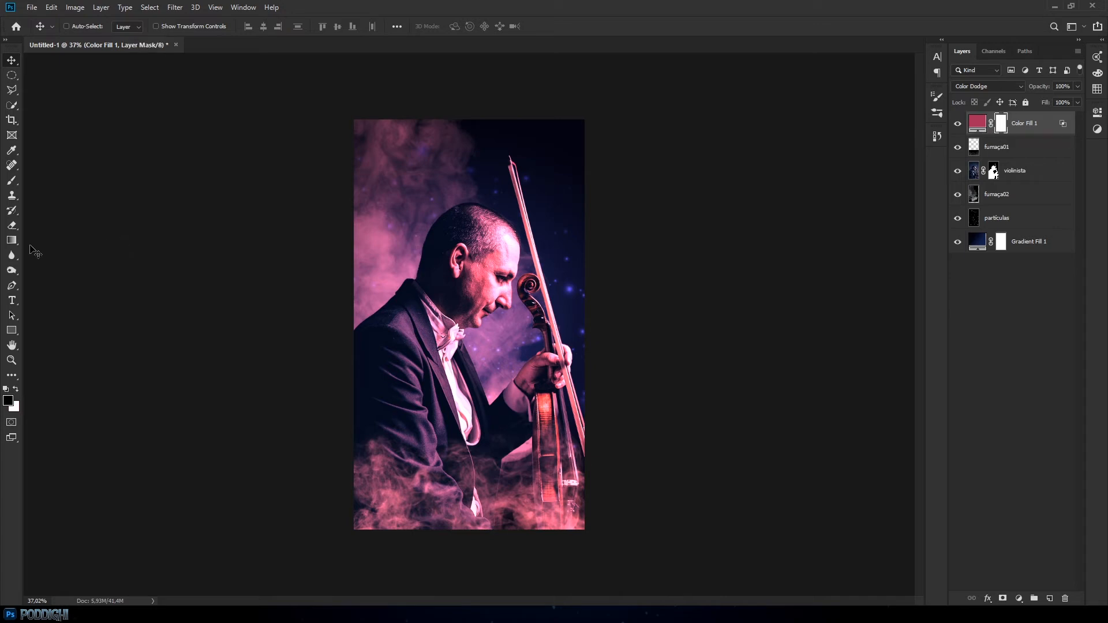
left_click(12, 241)
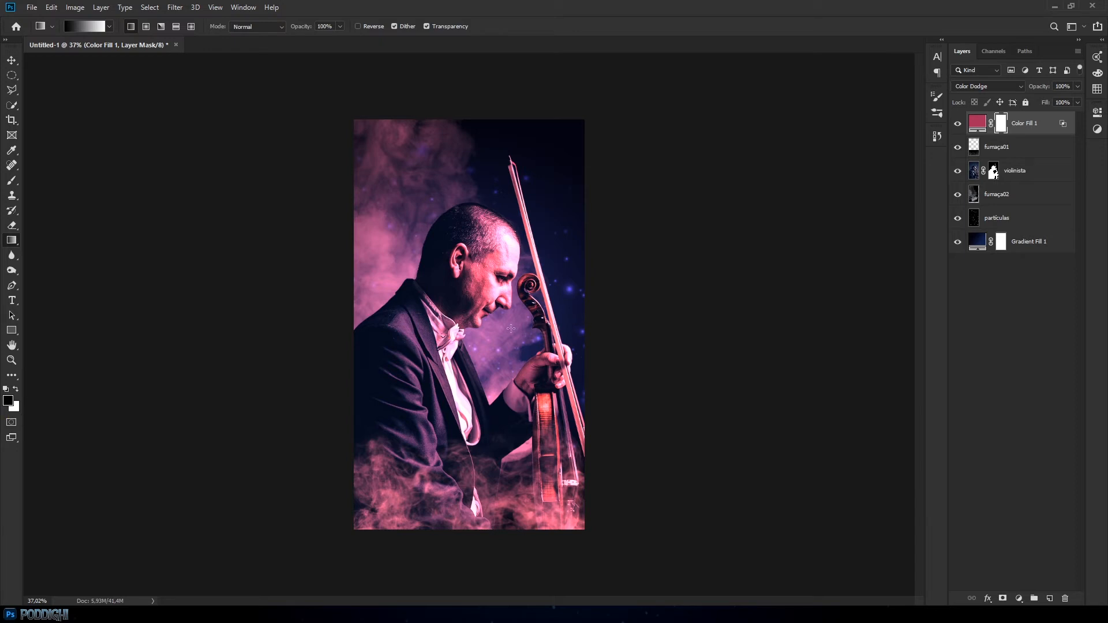
left_click_drag(519, 319, 464, 320)
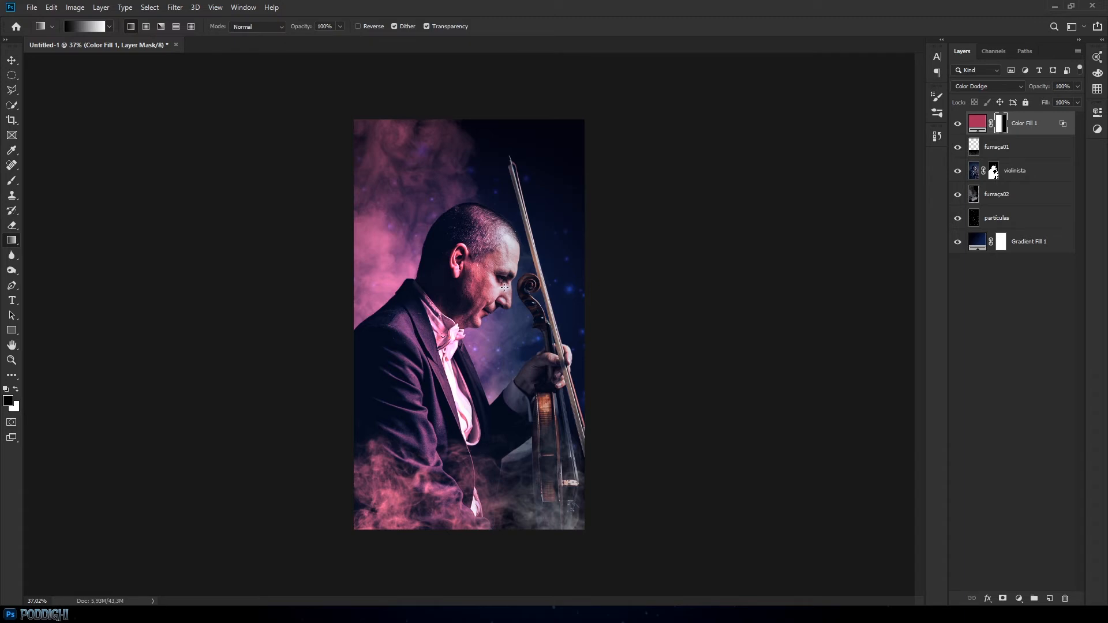
left_click_drag(505, 310, 459, 317)
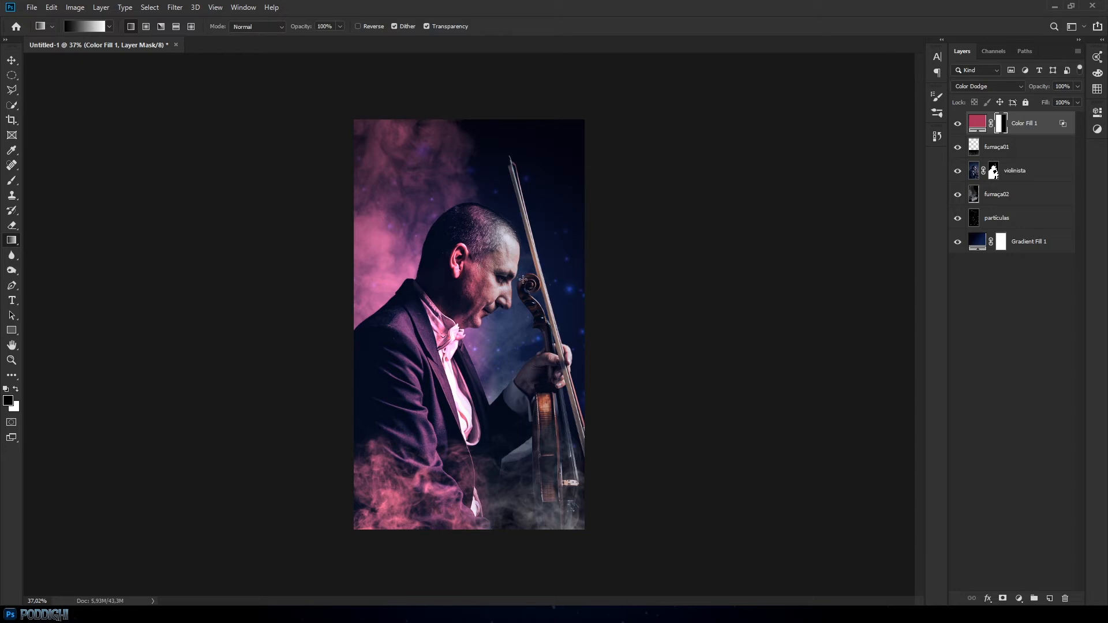
Duplicate Color Fill 1 to strengthen the pink light and lower the copy's opacity to 30%
left_click(1052, 129)
key("ctrl+j")
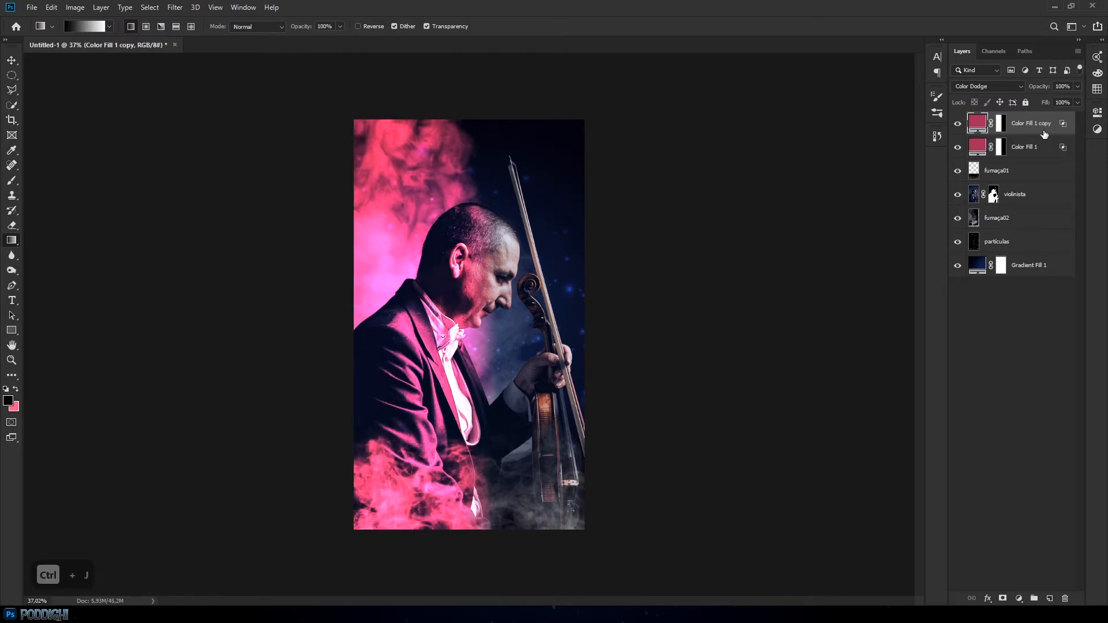
left_click(1078, 101)
left_click_drag(1062, 102, 1047, 103)
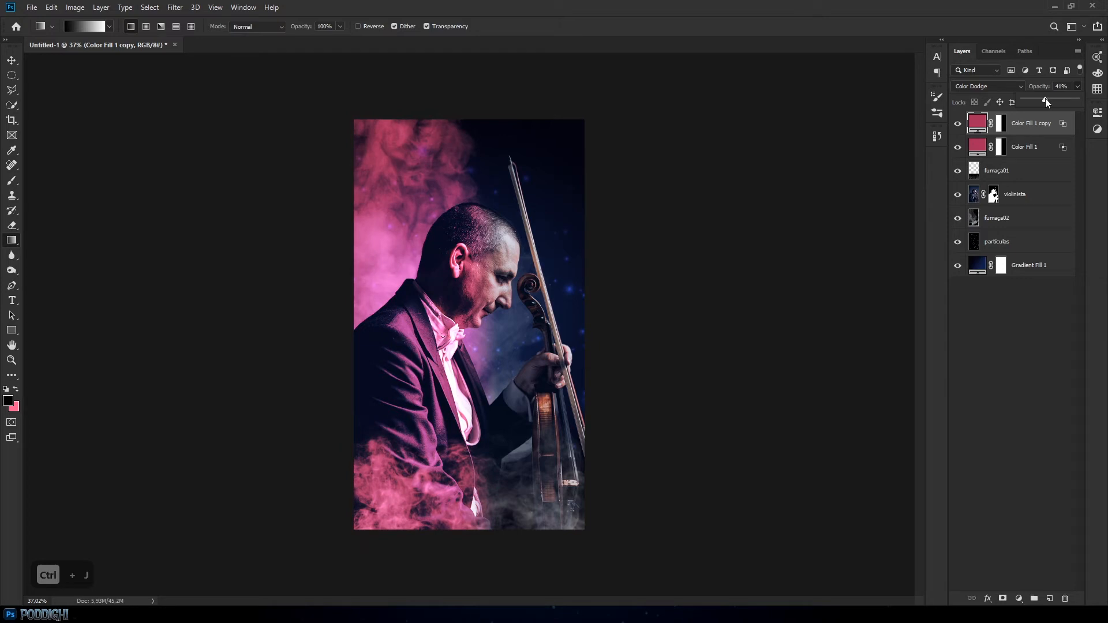
left_click_drag(1045, 102, 1037, 101)
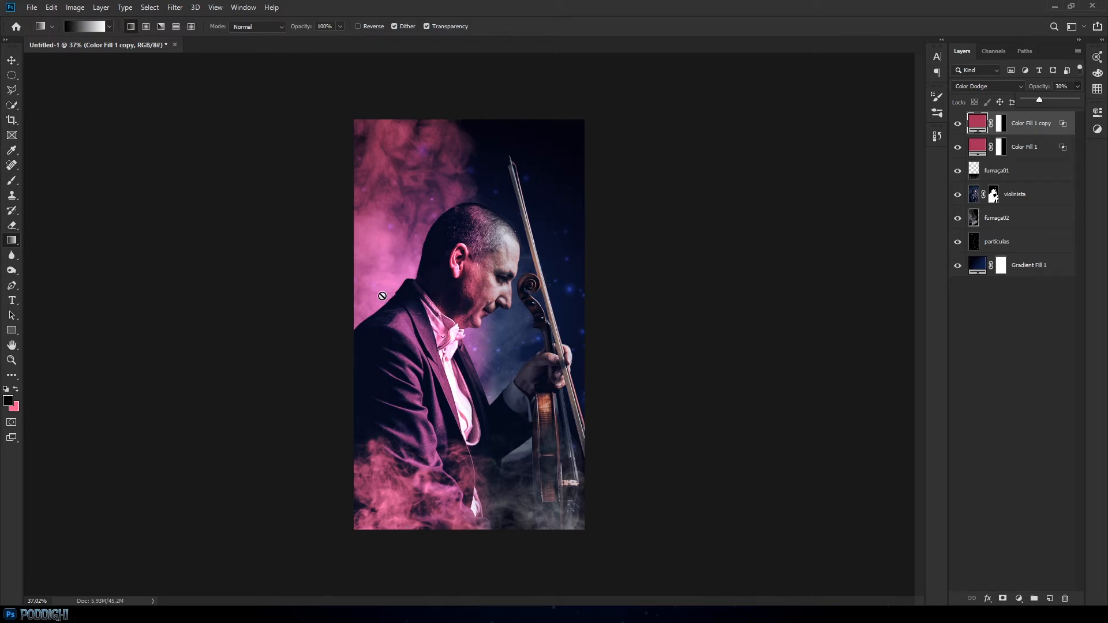
left_click(992, 331)
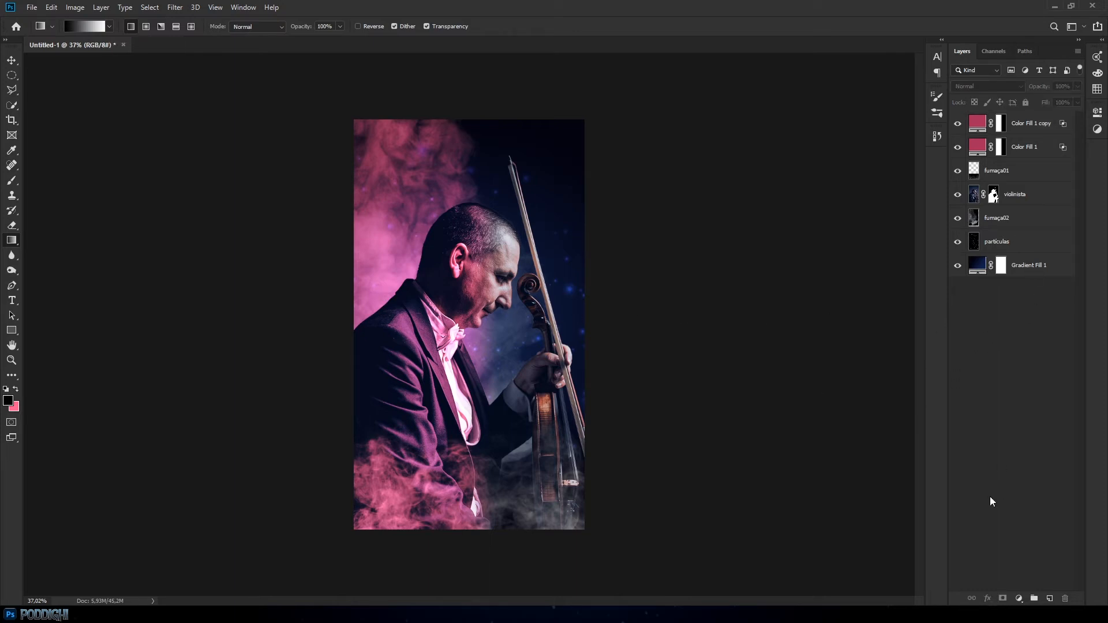
Add a green (#1d9344) solid color fill layer on top of the stack and set its blend mode to Multiply
left_click(1019, 599)
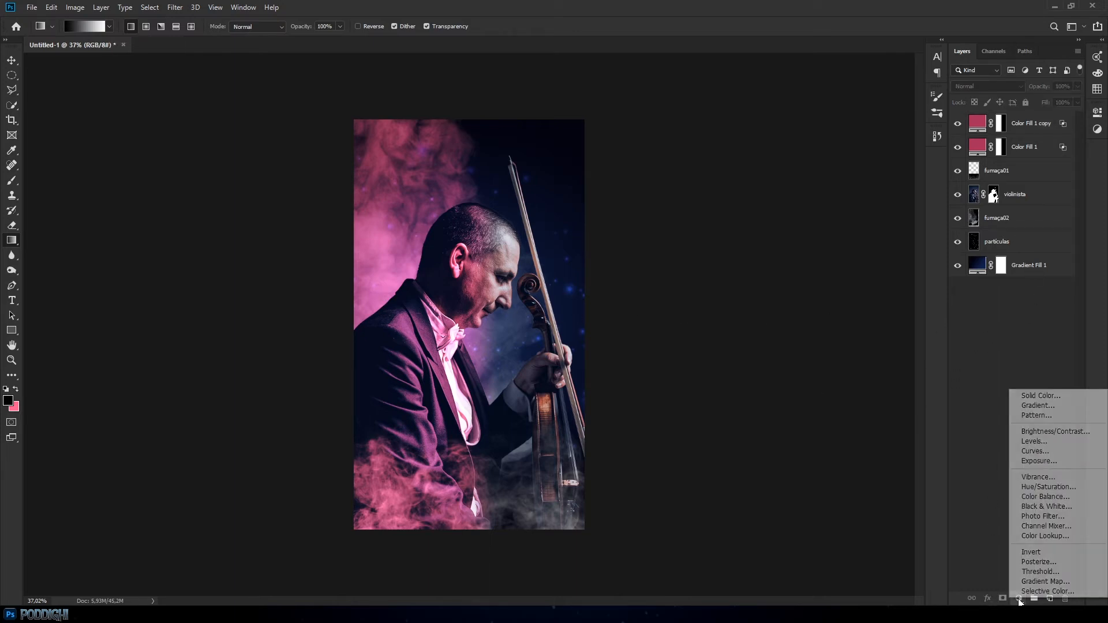
left_click(1050, 397)
mouse_move(831, 252)
left_mouse_down()
mouse_move(830, 287)
mouse_move(787, 265)
mouse_move(789, 252)
left_mouse_up()
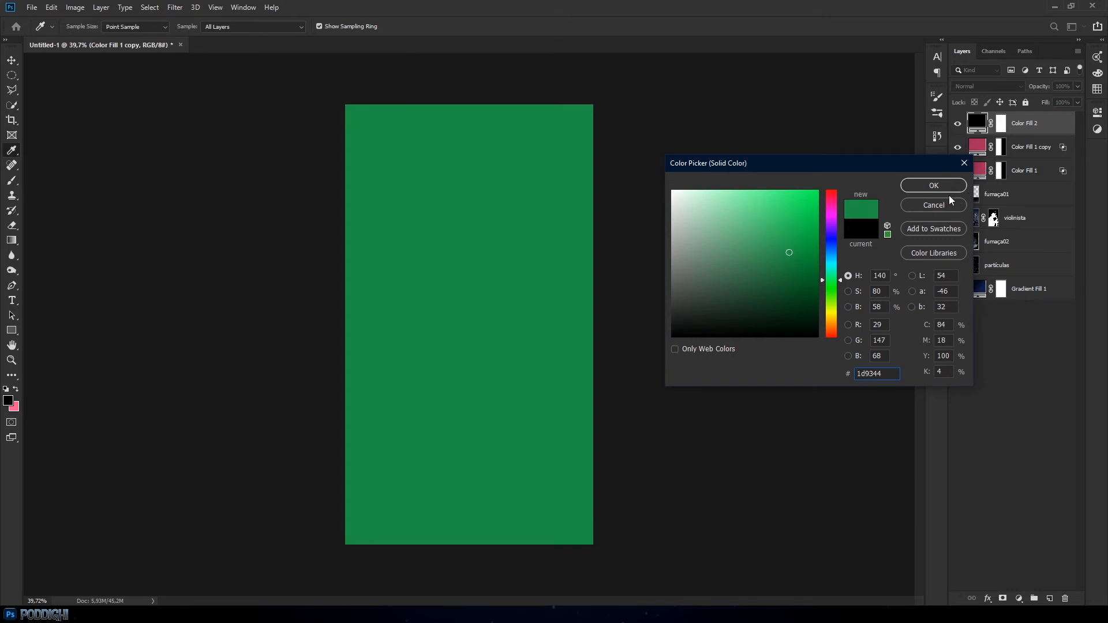
left_click(937, 186)
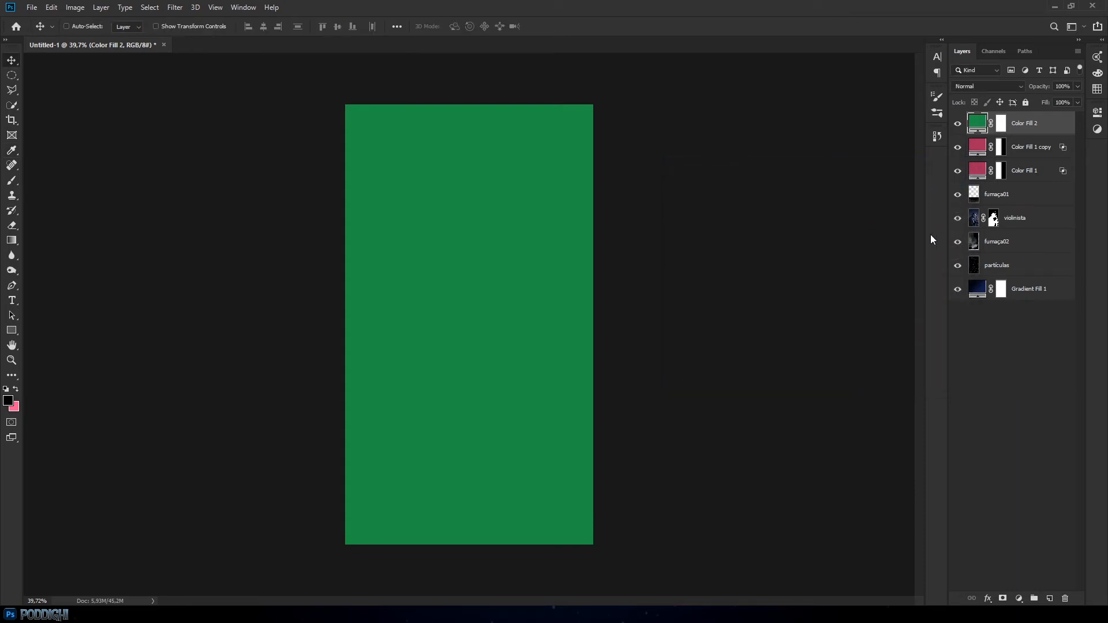
left_click(991, 86)
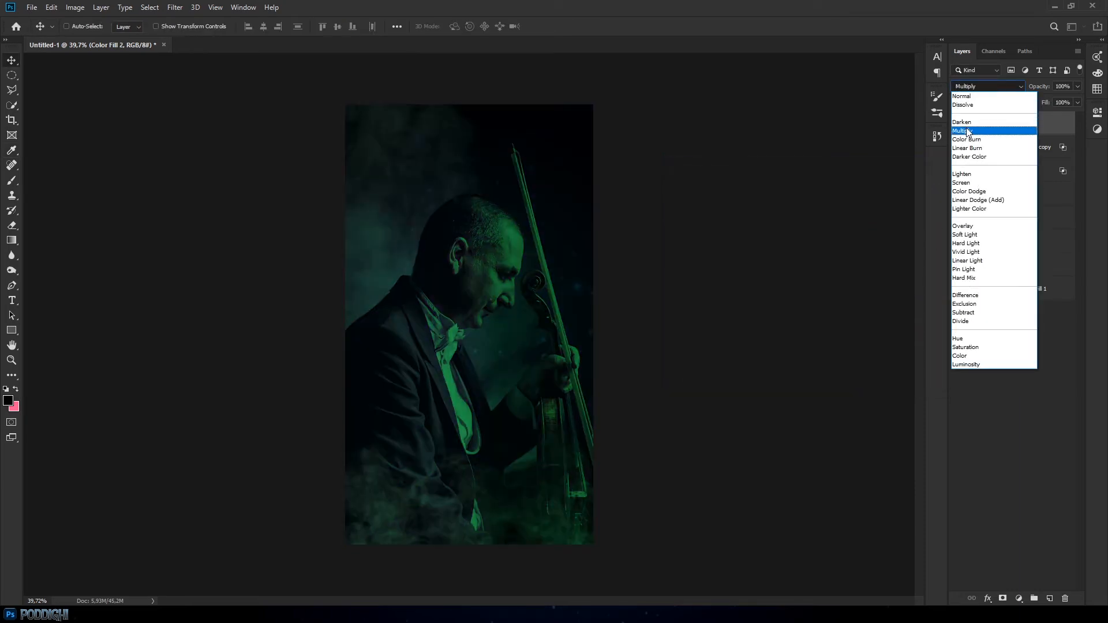
left_click(968, 131)
Recolor Color Fill 2 to #67ff99 and mask it with a horizontal black-to-white gradient, keeping green only on the violin side
double_click(977, 123)
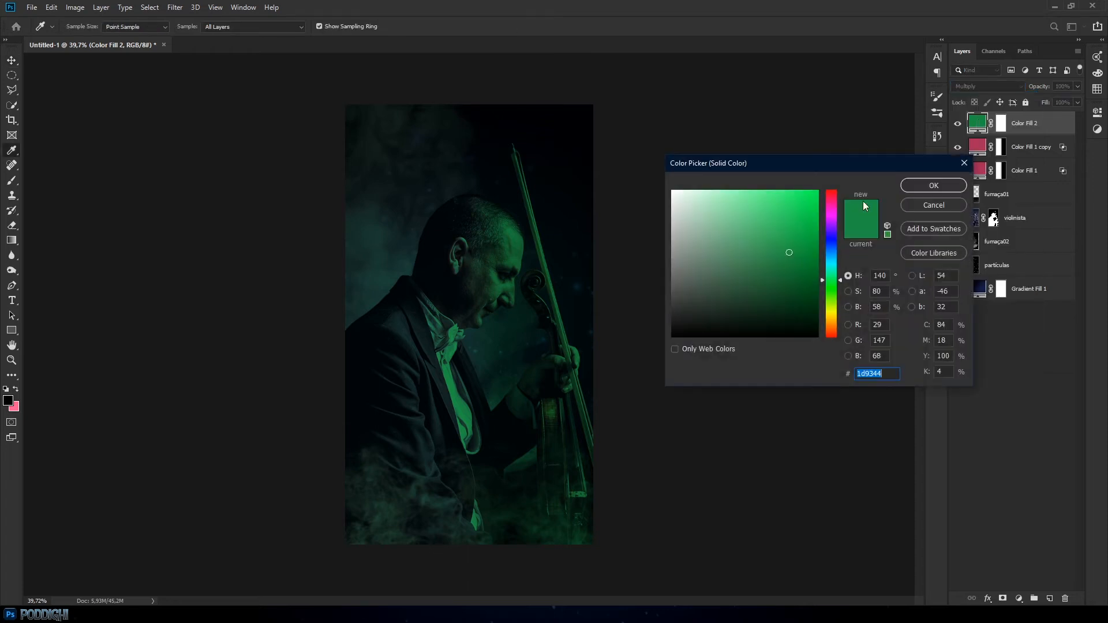
mouse_move(800, 246)
left_mouse_down()
mouse_move(796, 196)
mouse_move(777, 190)
mouse_move(807, 188)
mouse_move(778, 210)
mouse_move(798, 214)
mouse_move(759, 188)
left_mouse_up()
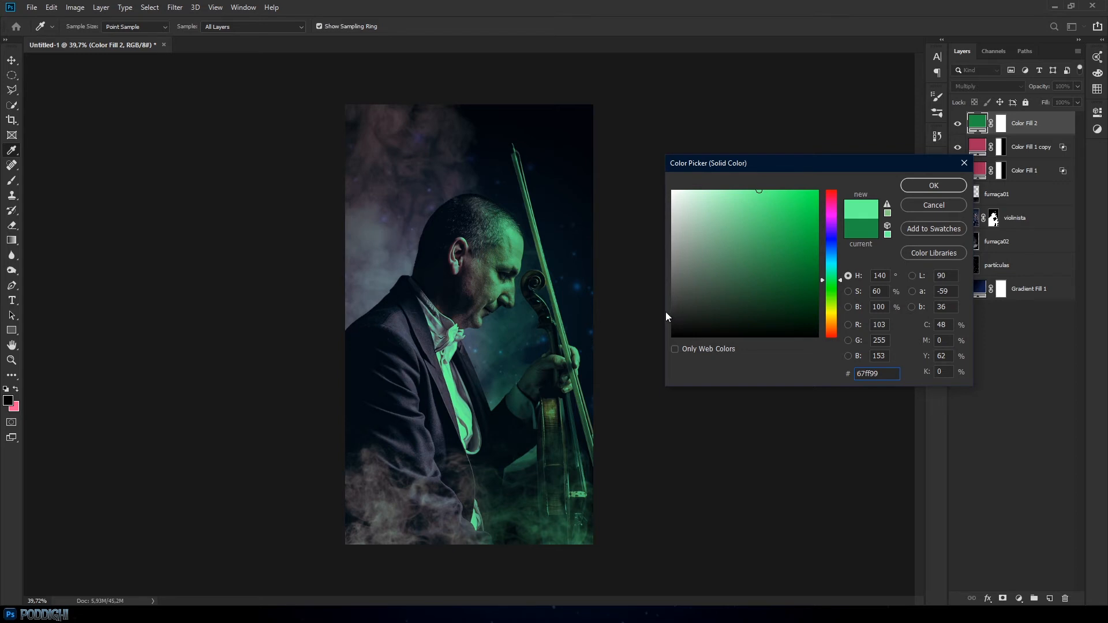
left_click(937, 184)
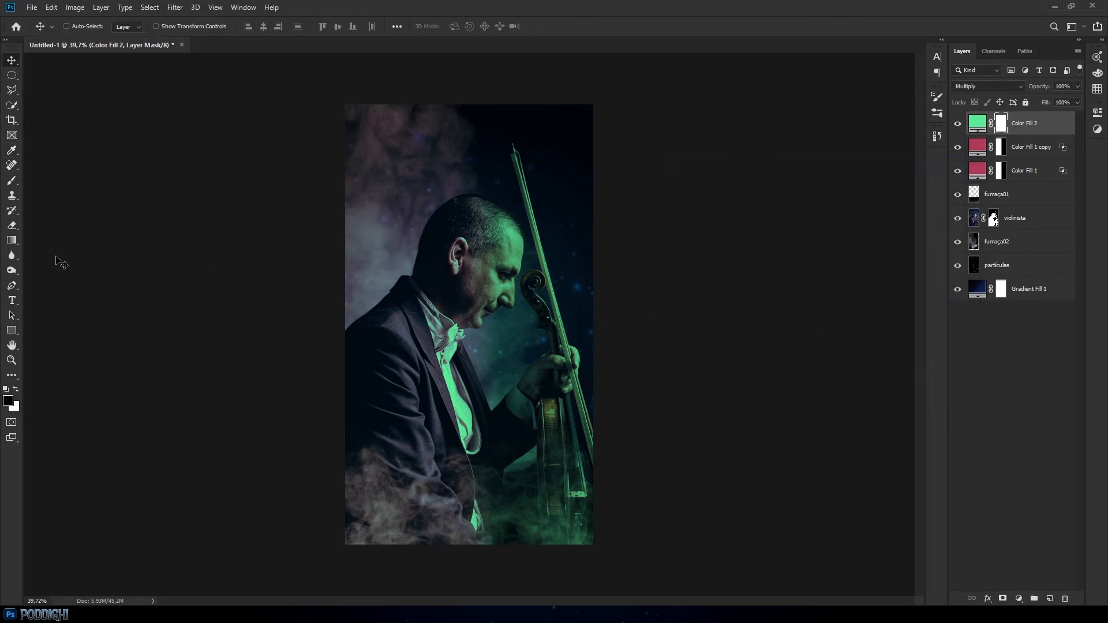
left_click(12, 240)
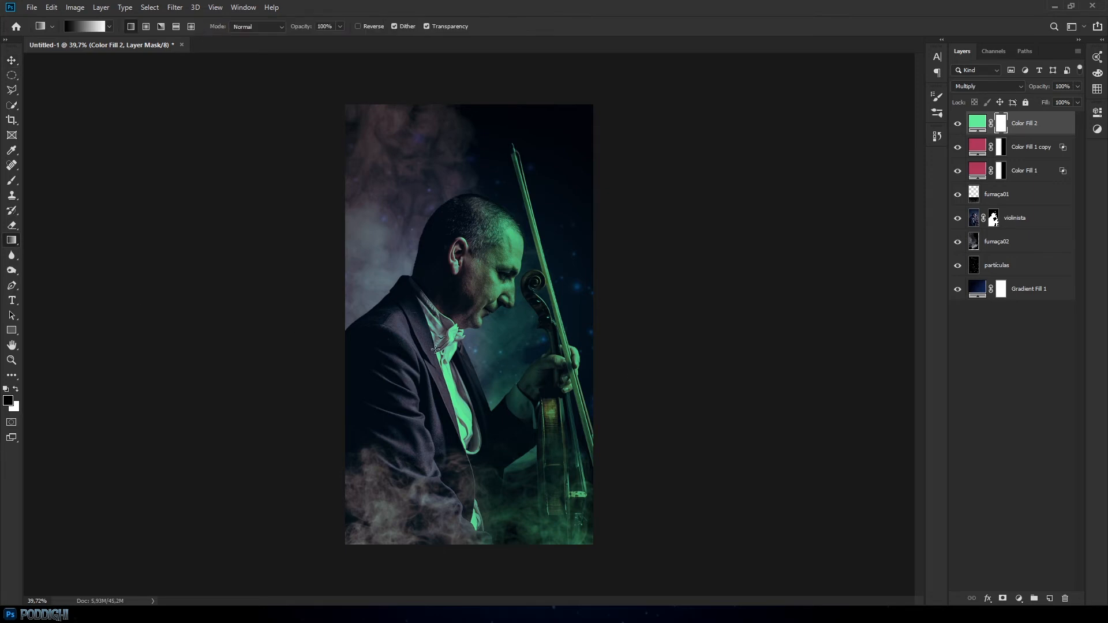
left_click_drag(451, 339, 500, 340)
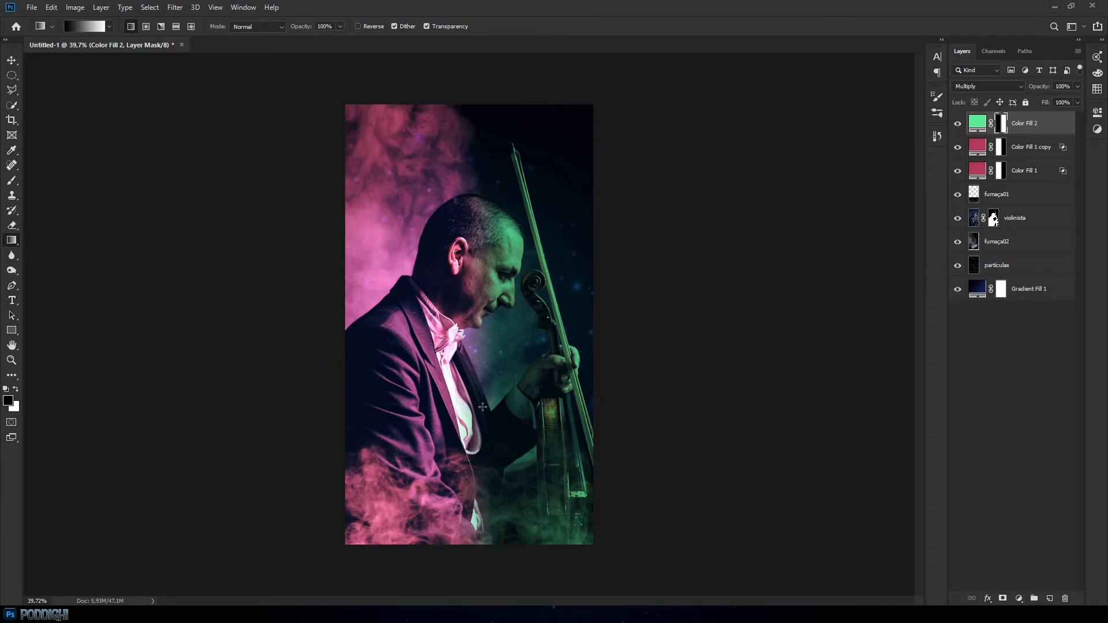
Duplicate Color Fill 2, set the copy's opacity to 15%, compare it hidden and shown, and select the original Color Fill 2
left_click(1059, 126)
key("ctrl+j")
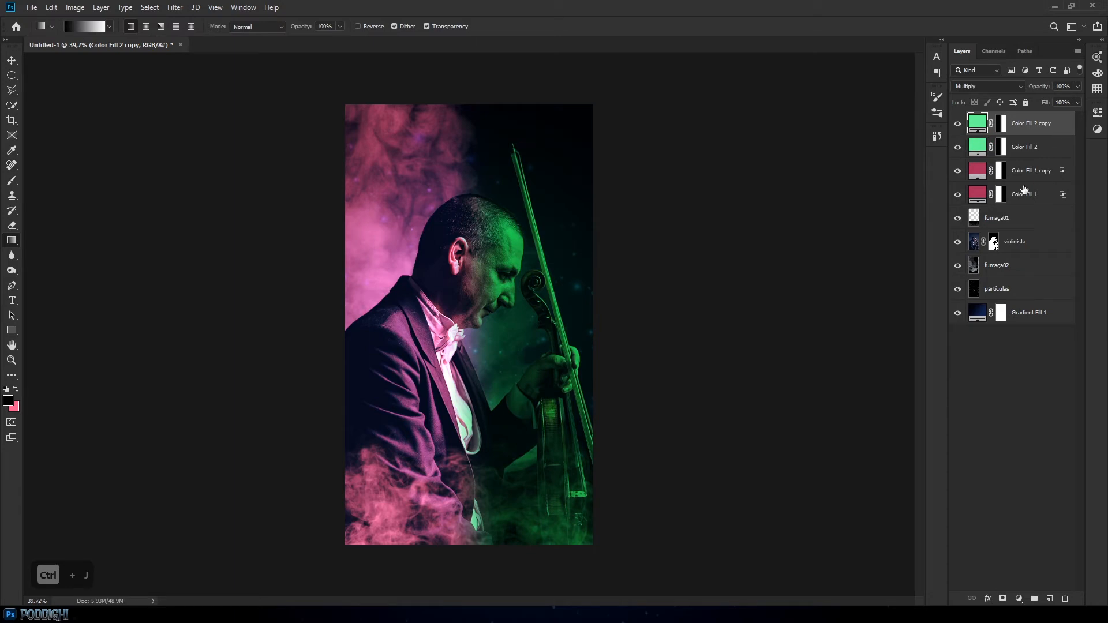
left_click(1077, 87)
left_click_drag(1071, 103, 1032, 102)
type("15")
key("Return")
left_click(959, 124)
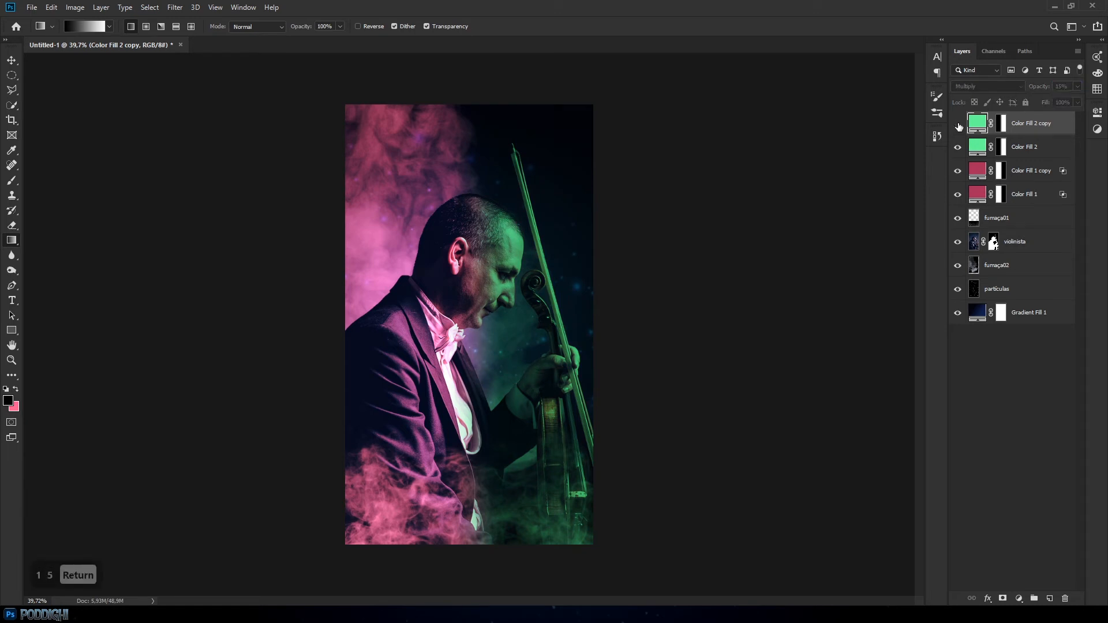
left_click(959, 124)
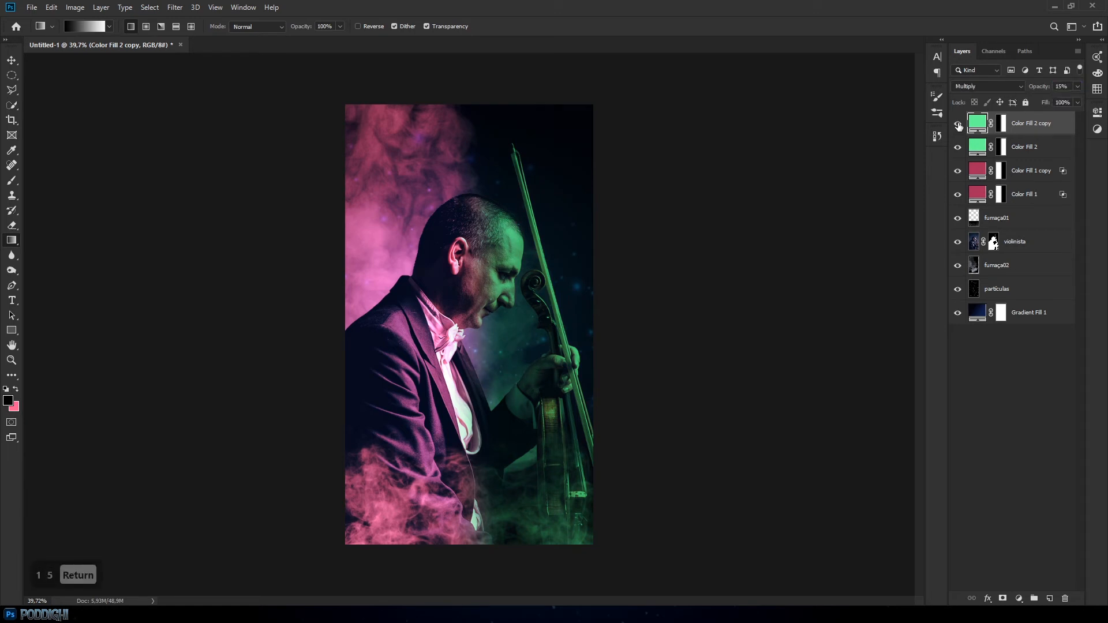
left_click(1025, 151)
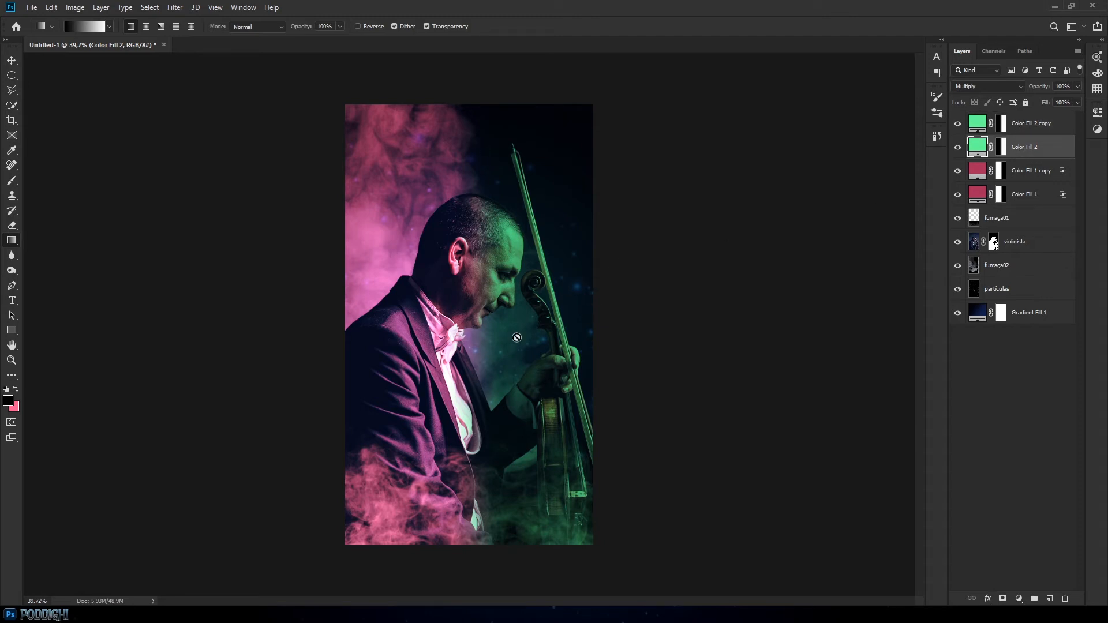
Redraw the short horizontal black-to-white gradients on the masks of Color Fill 2 and Color Fill 1 to adjust where green and pink meet
left_click(1002, 147)
left_click_drag(442, 343, 481, 348)
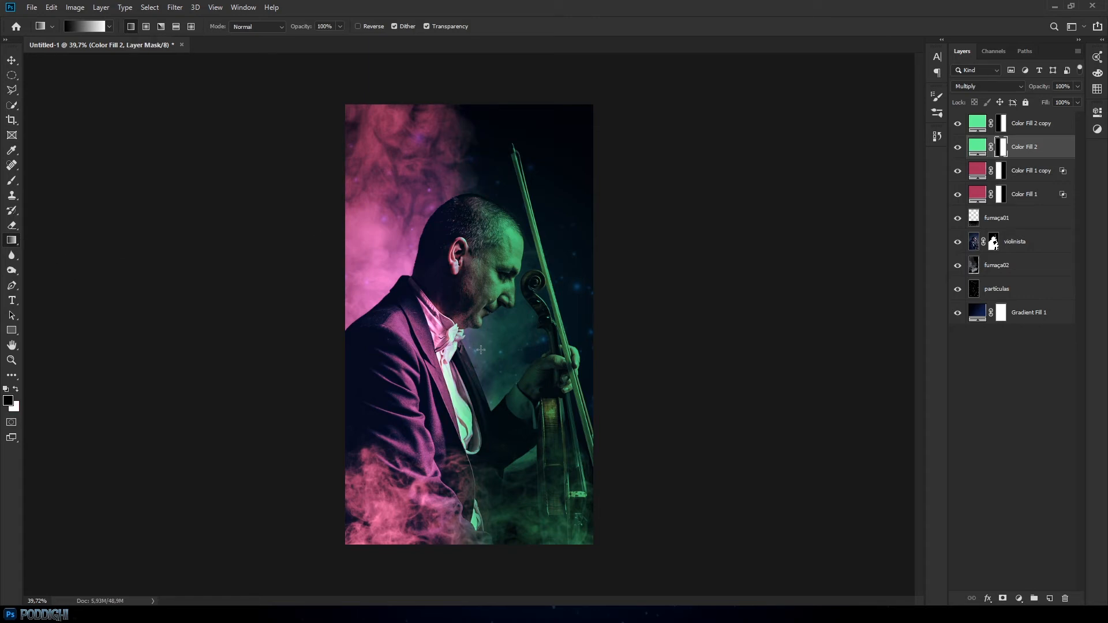
left_click(1002, 194)
left_click_drag(501, 329, 467, 335)
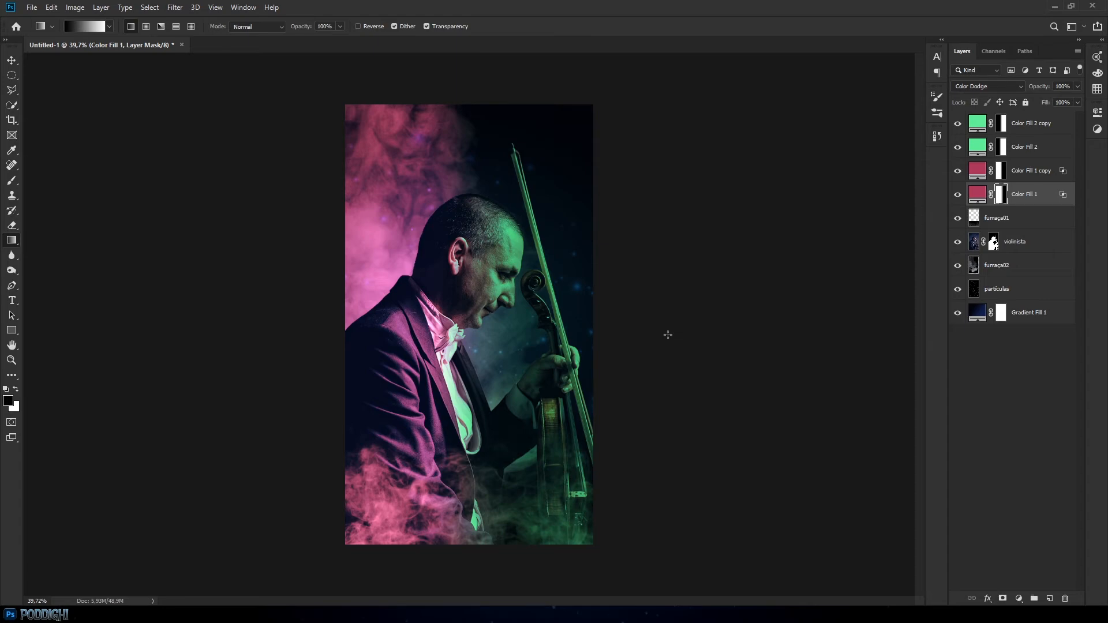
scroll(469, 287, "up", 5)
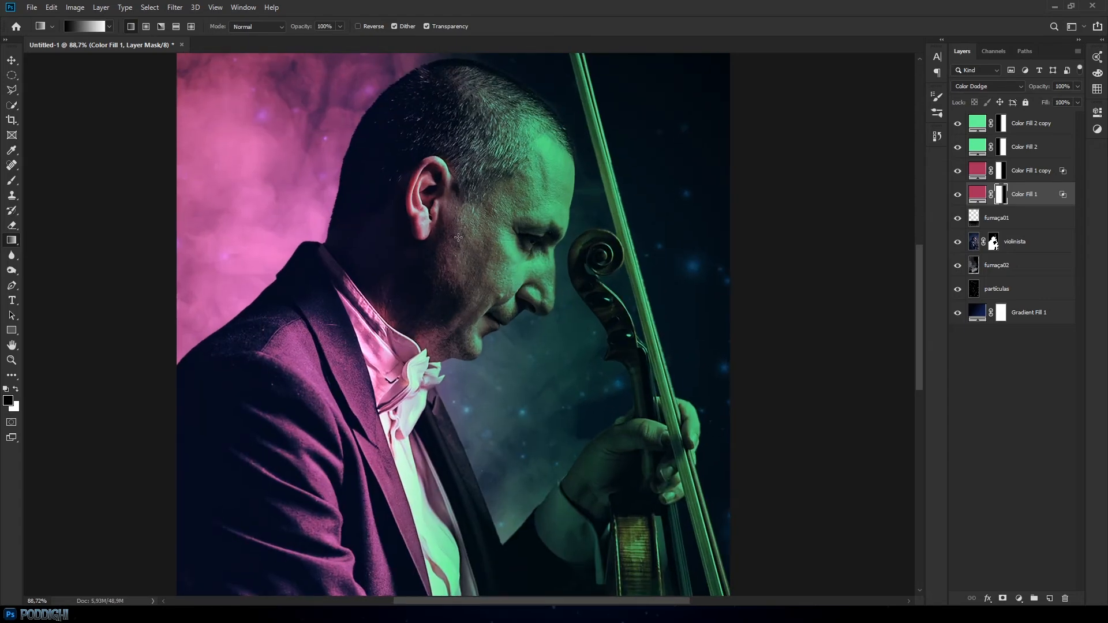
scroll(479, 288, "down", 4)
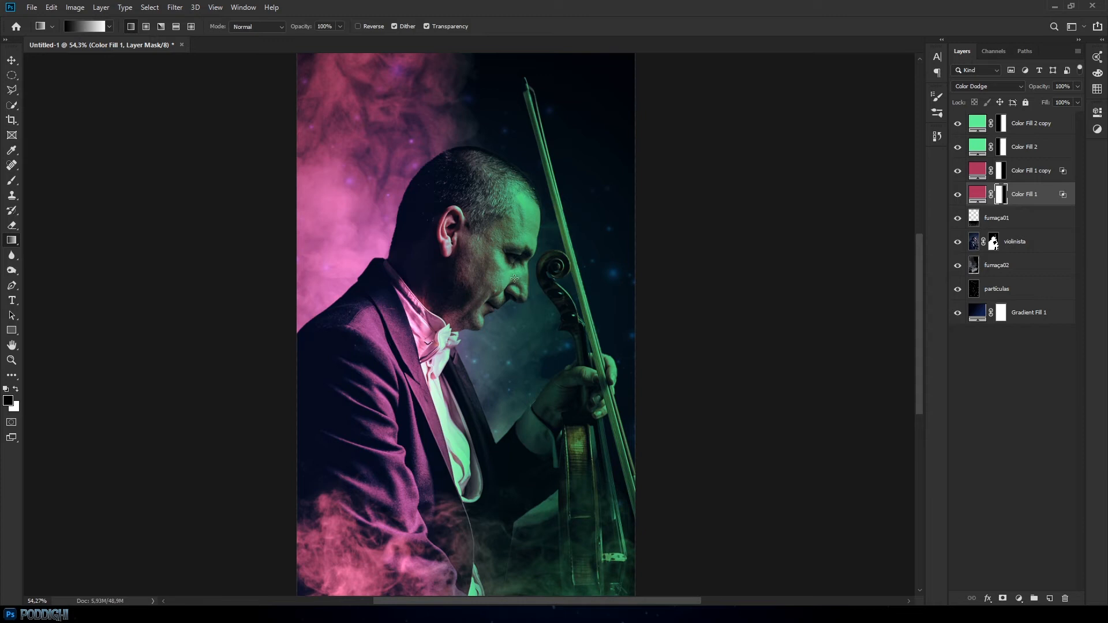
scroll(513, 285, "down", 3)
scroll(513, 284, "up", 1)
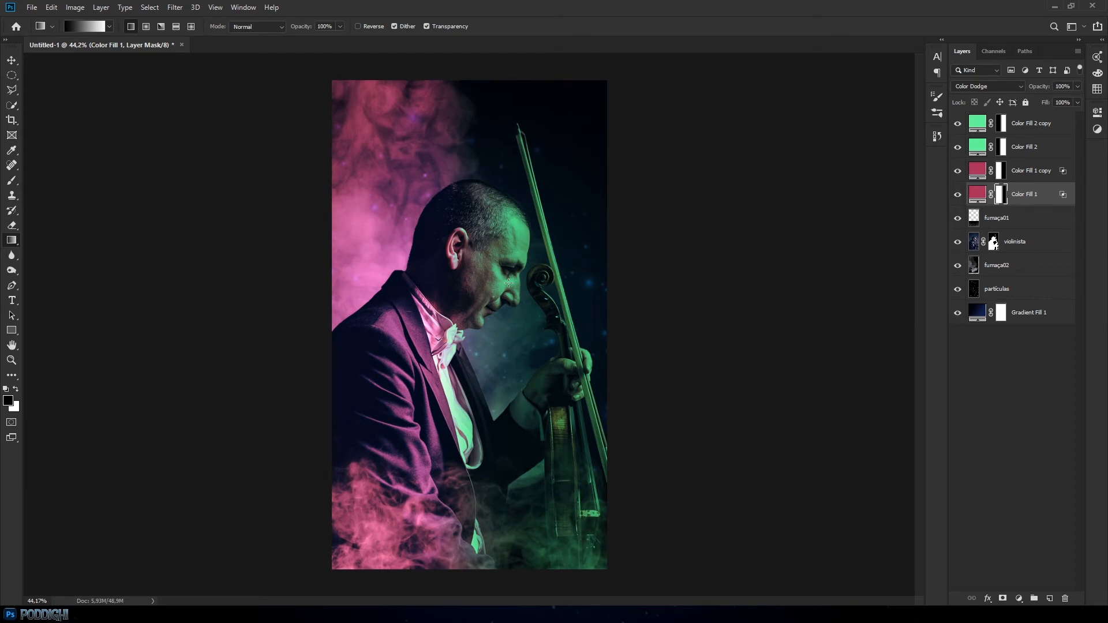
Change the near-black stop of the background Gradient Fill 1 to a lighter navy blue and apply the edited gradient
left_click(978, 317)
double_click(979, 314)
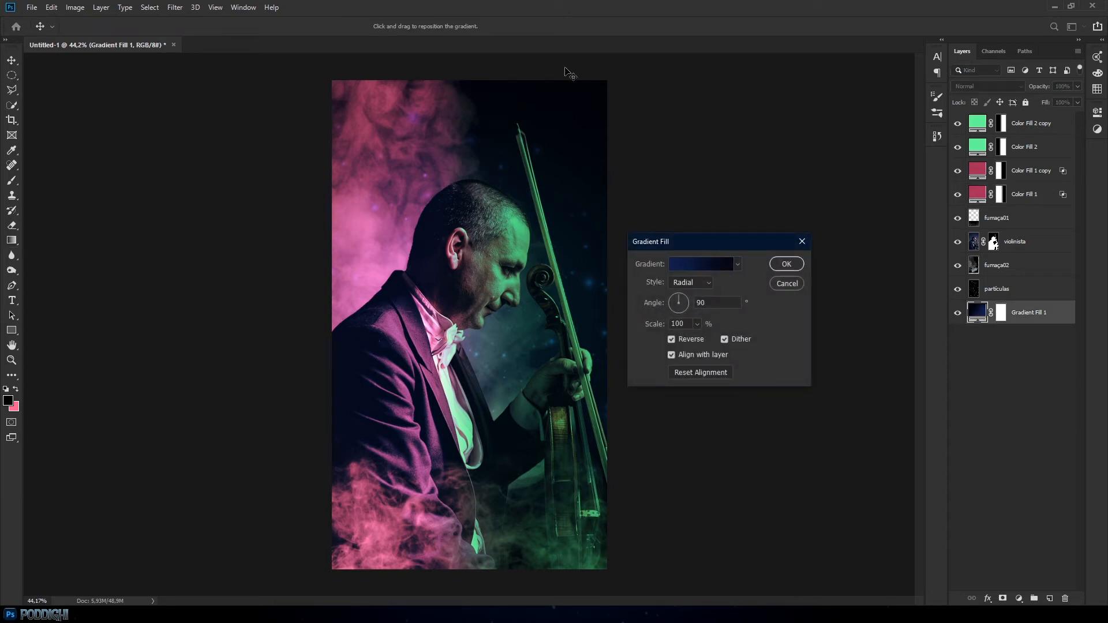
left_click(704, 265)
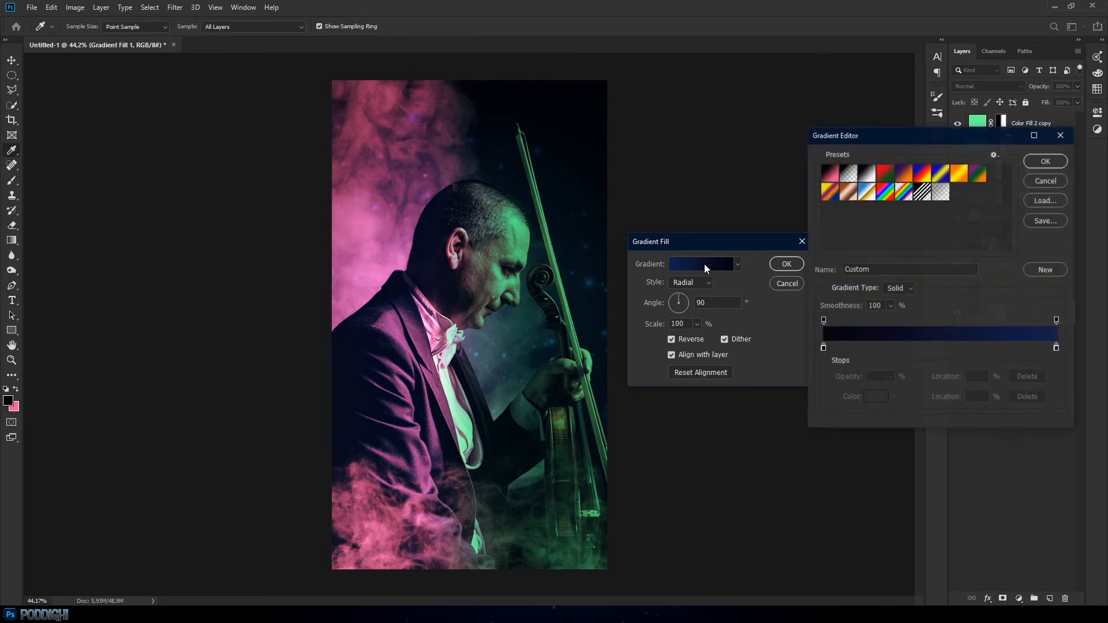
double_click(823, 348)
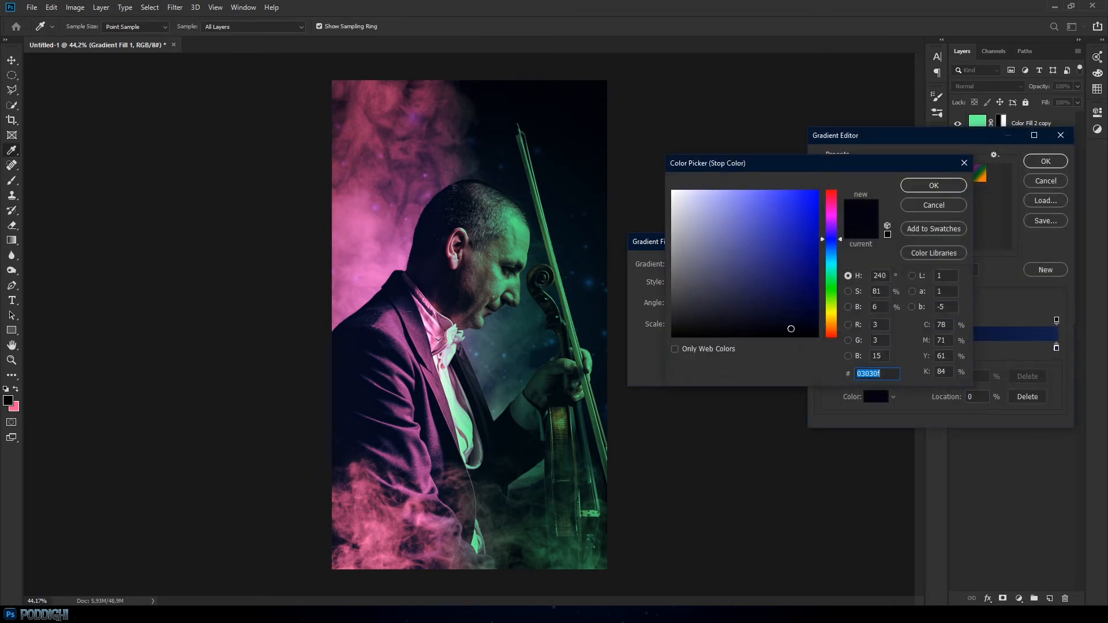
left_click_drag(793, 317, 791, 310)
left_click(963, 186)
key("Return")
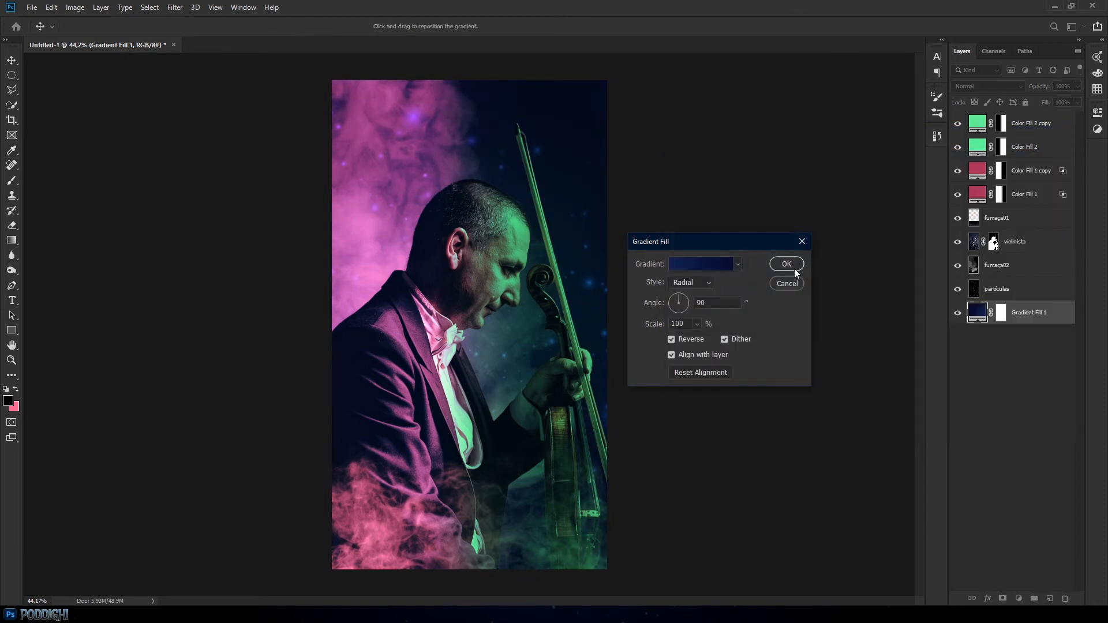
left_click(787, 266)
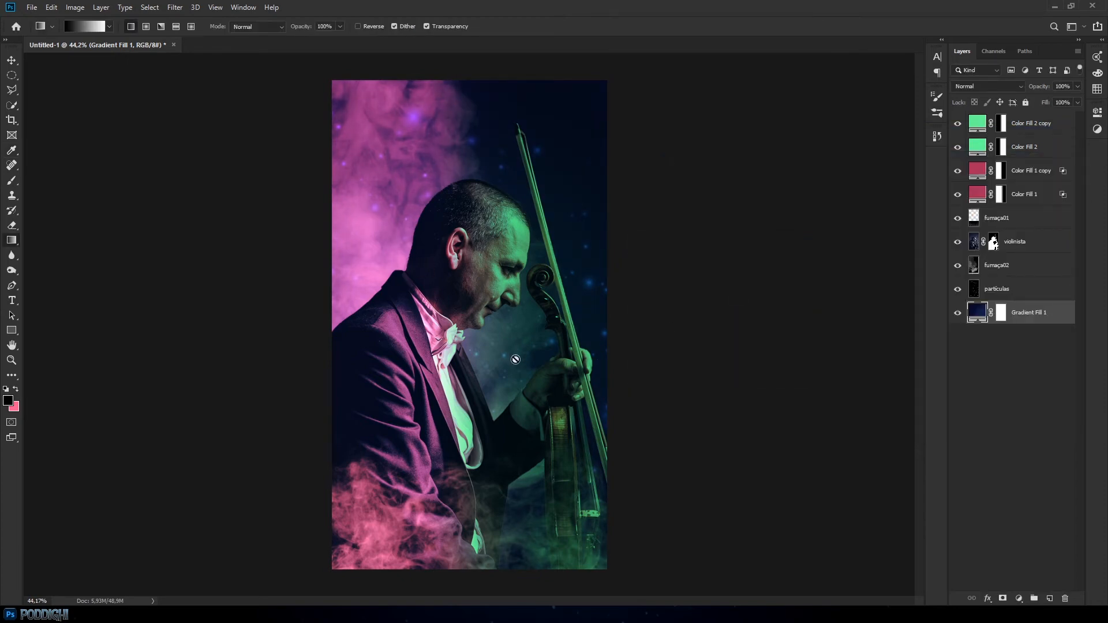
left_click(1009, 366)
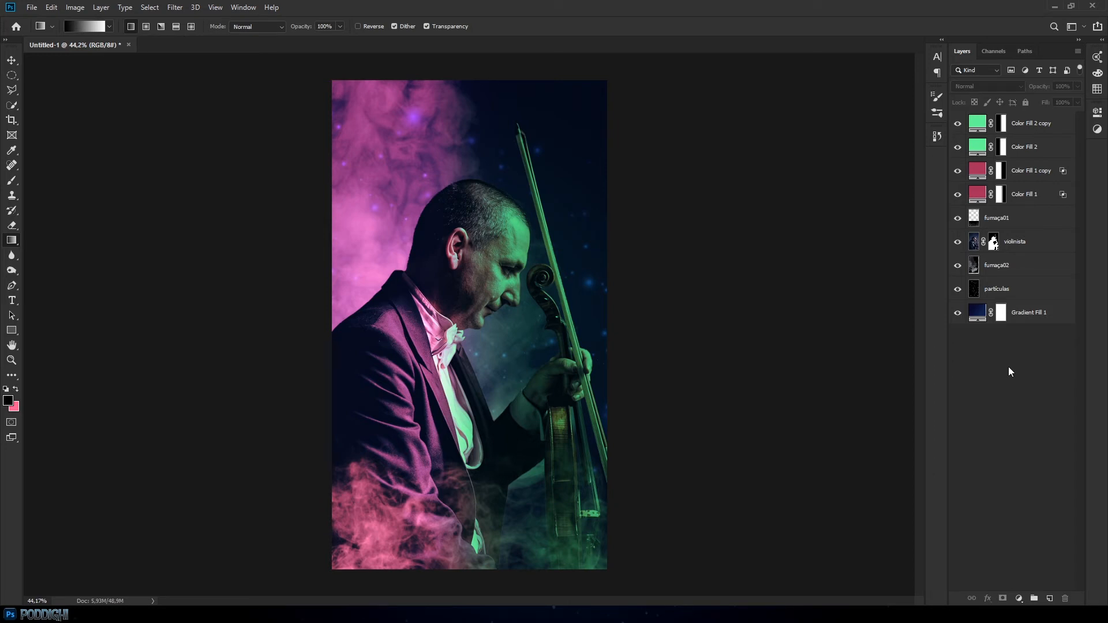
Duplicate Gradient Fill 1 and place the copy on top of the layer stack in Color Dodge mode
left_click(1048, 316)
left_click(1038, 373)
left_click(1049, 316)
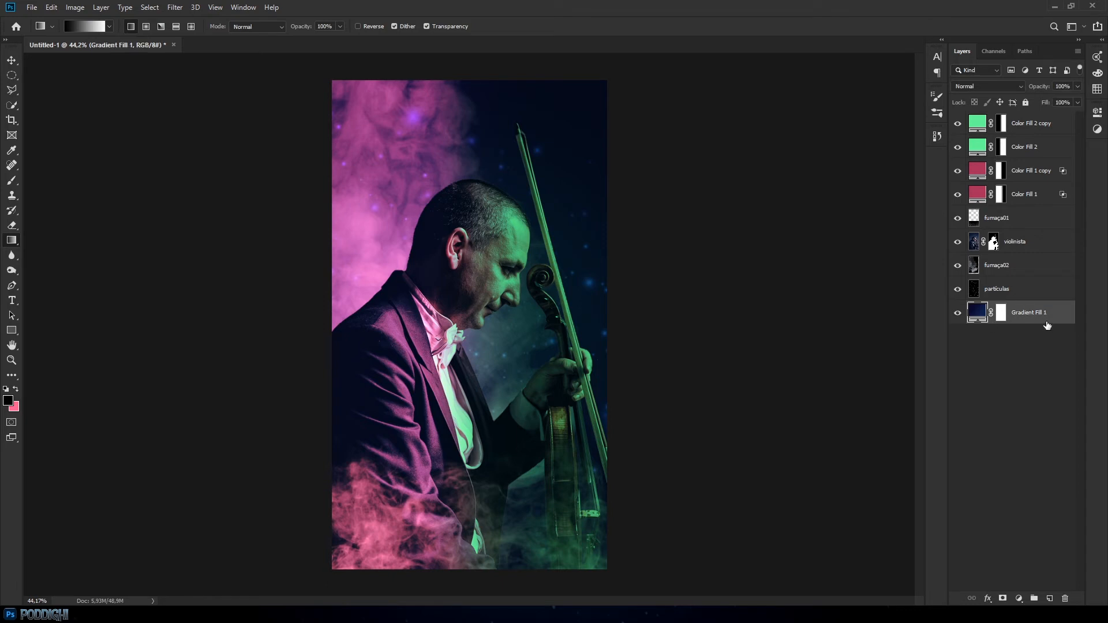
key("ctrl+j")
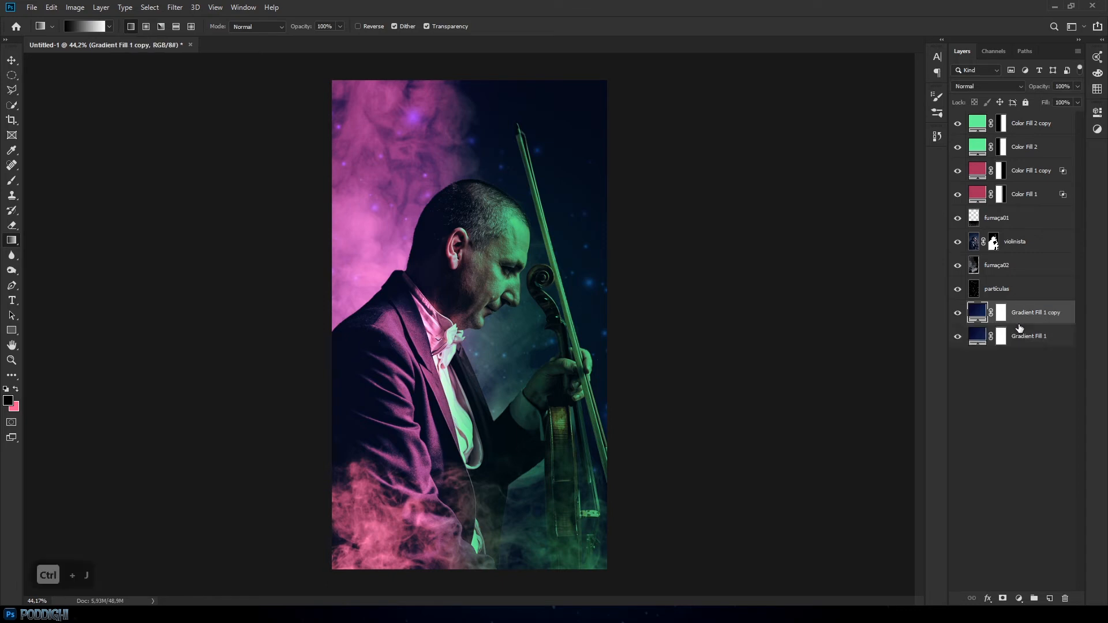
left_click_drag(1044, 315, 1050, 119)
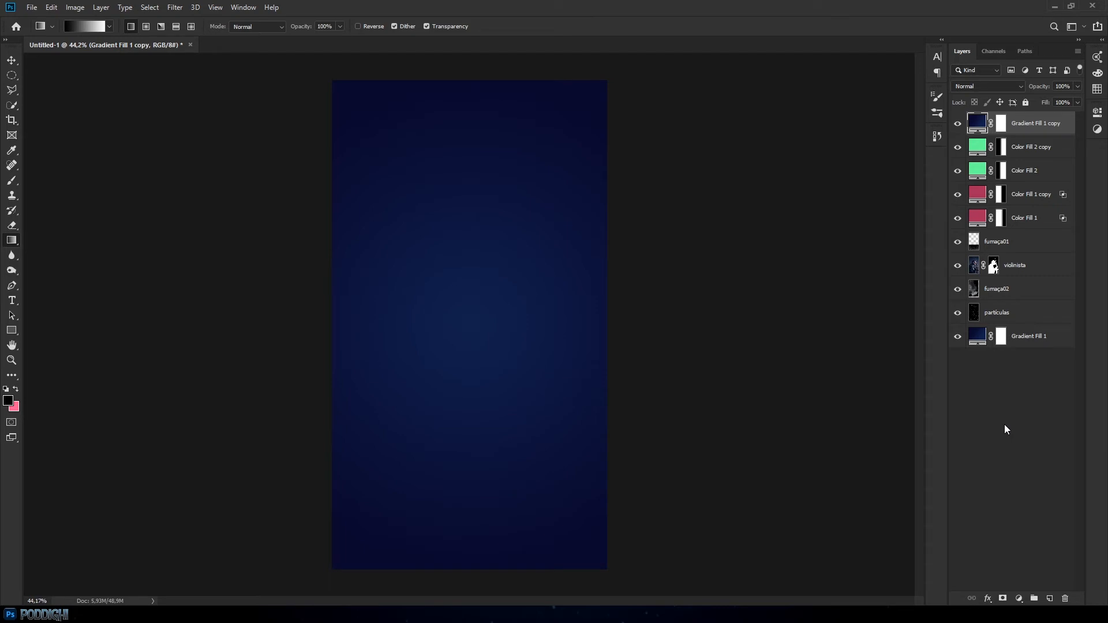
left_click(993, 86)
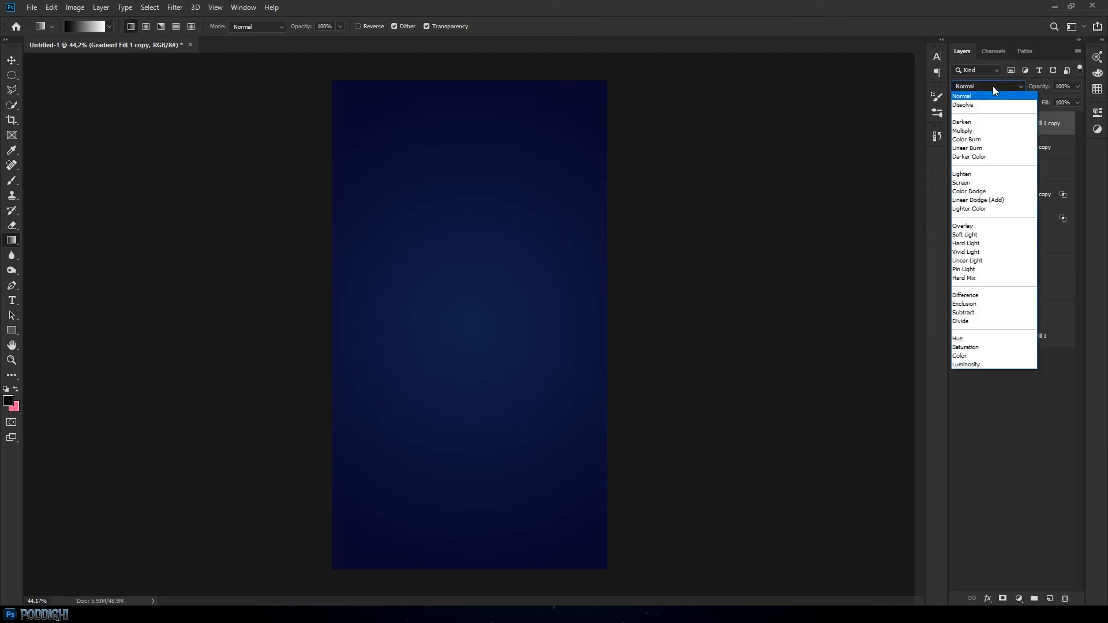
left_click(985, 196)
Compare the image with the top gradient copy hidden and shown, leaving it visible and no layer selected
left_click(960, 126)
left_click(959, 126)
left_click(959, 127)
left_click(959, 126)
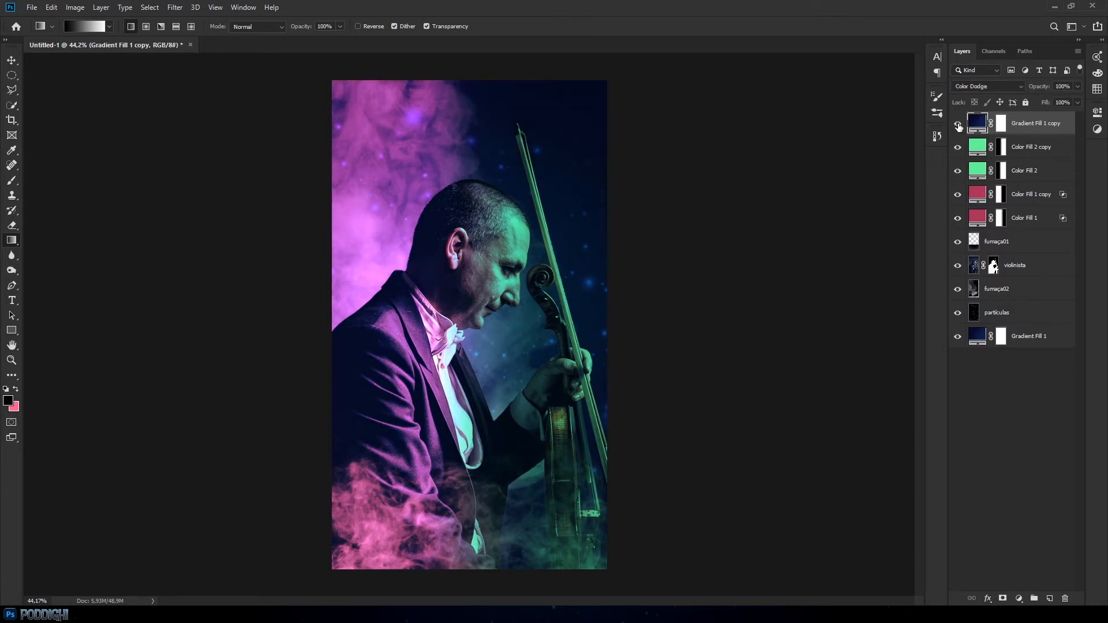
left_click(959, 126)
left_click(960, 126)
left_click(960, 126)
left_click(960, 125)
left_click(960, 126)
left_click(960, 125)
left_click(958, 124)
left_click(958, 125)
left_click(11, 60)
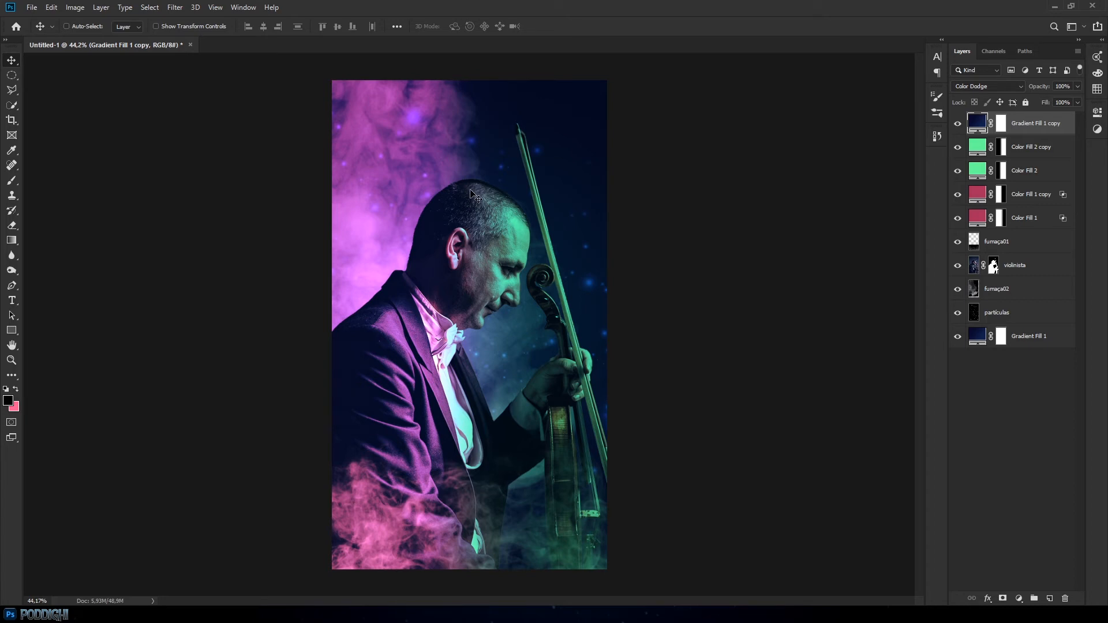
left_click(1006, 393)
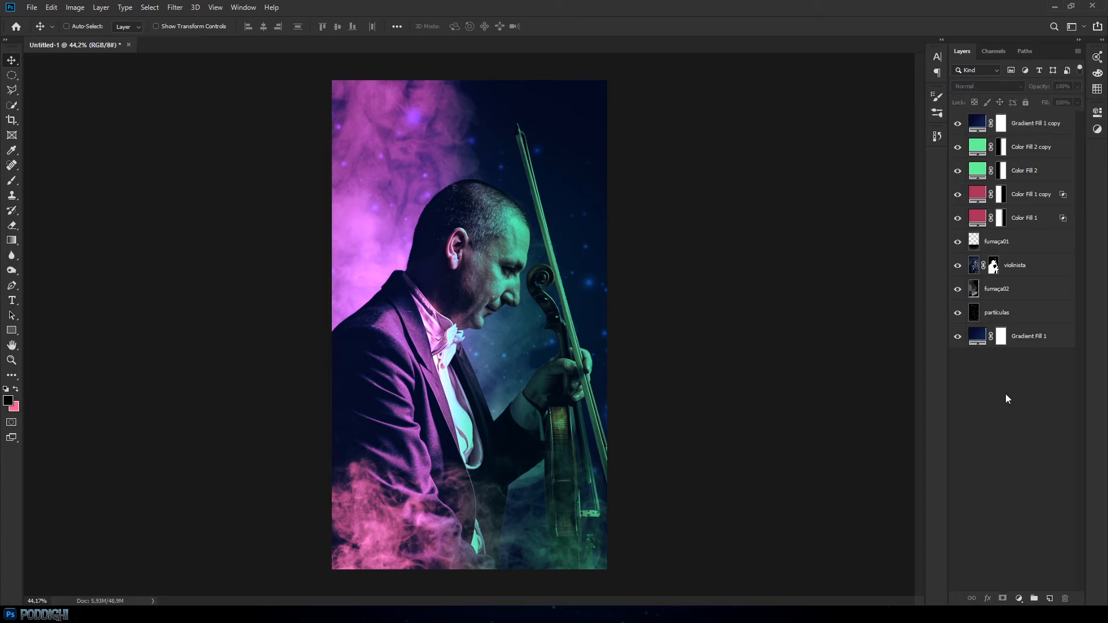
Add a new empty layer named "highlights" directly above the violinista layer
left_click(1041, 272)
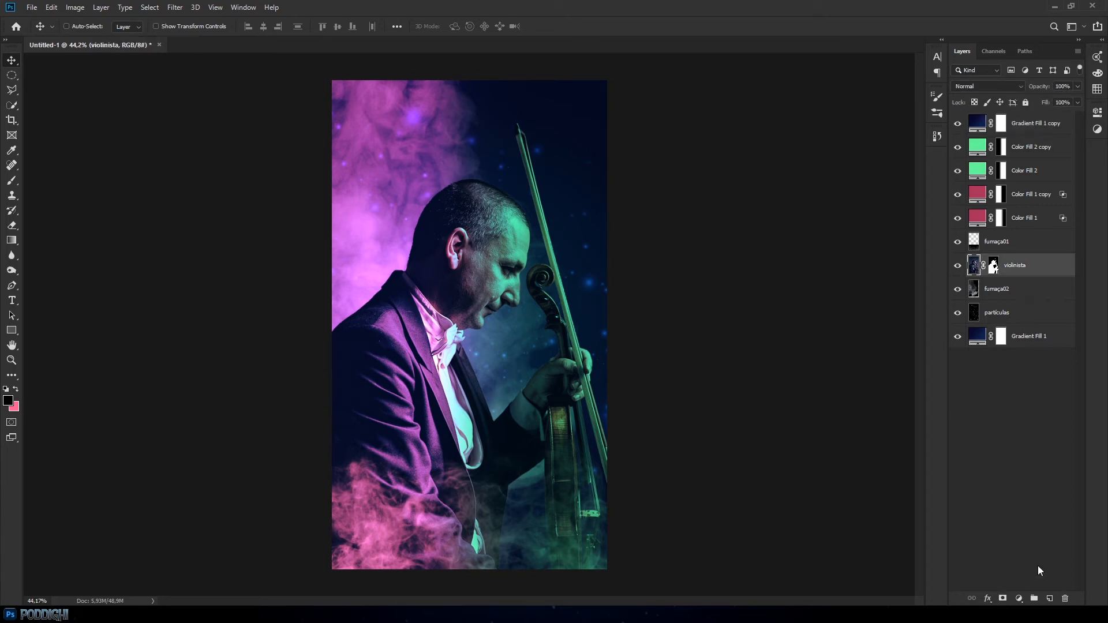
left_click(1049, 599)
double_click(994, 267)
type("highlights")
key("Return")
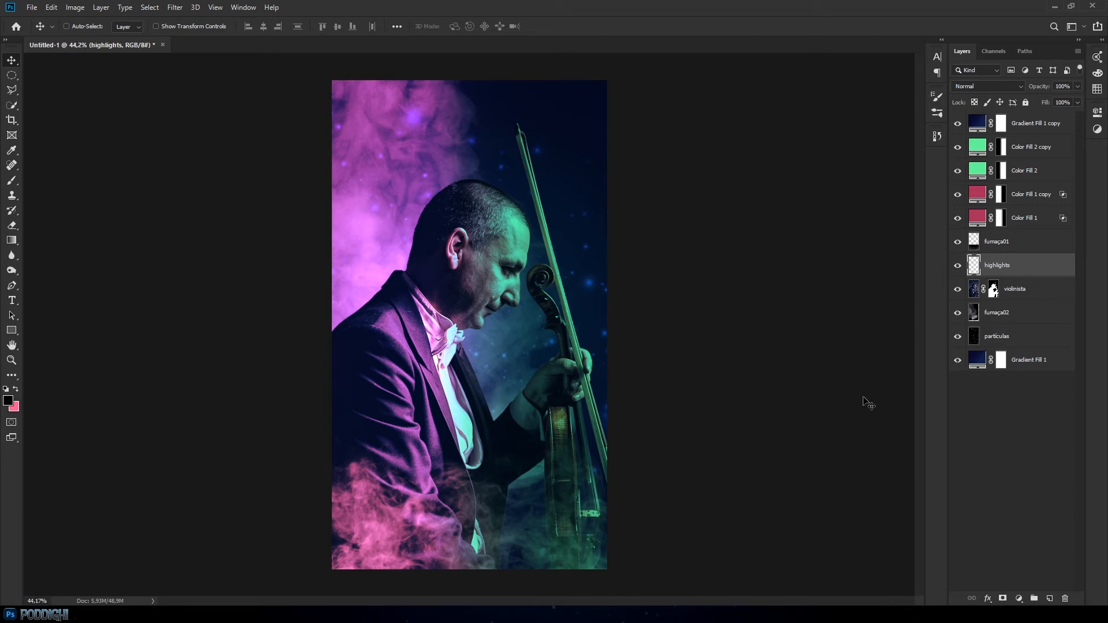
Set up a soft round brush at 125 px with pink as the foreground color
left_click(13, 181)
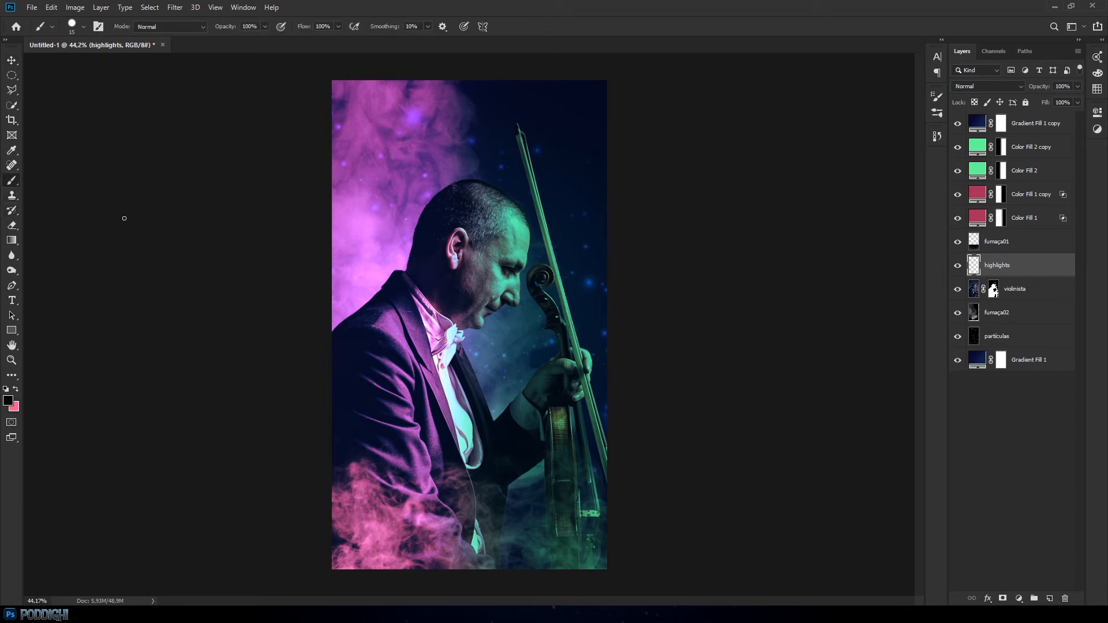
right_click(491, 161)
left_click(566, 320)
left_click(397, 169)
key("ctrl+z")
key("x")
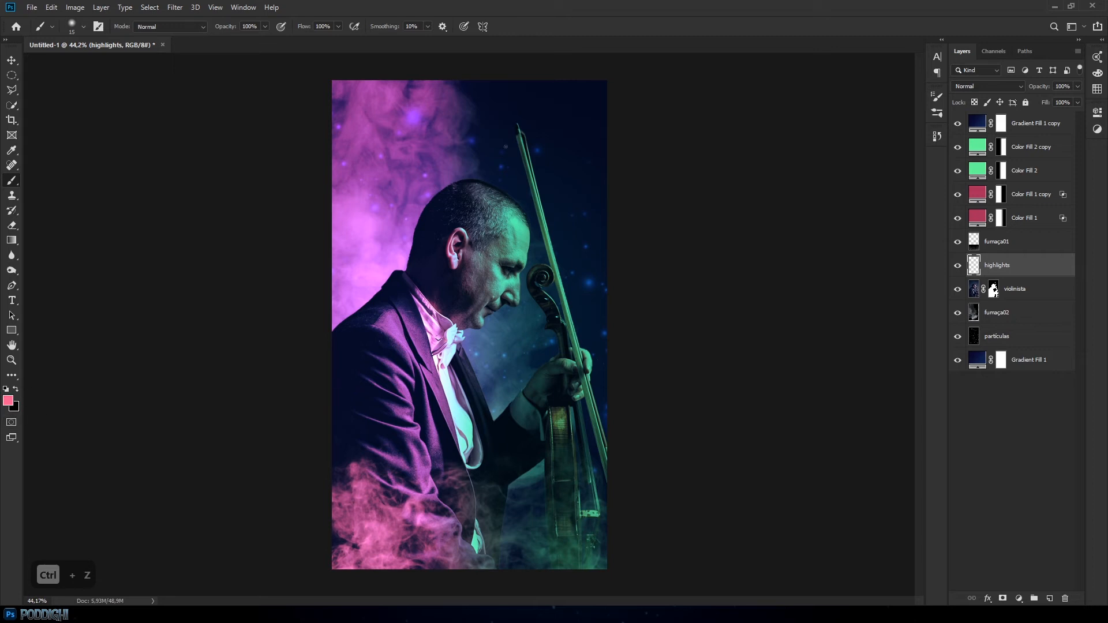
key("bracketright")
key("bracketright")
key("bracketright")
key("bracketright")
key("bracketright")
key("bracketright")
key("bracketright")
key("bracketright")
key("bracketright")
key("bracketright")
key("bracketright")
key("bracketright")
key("bracketright")
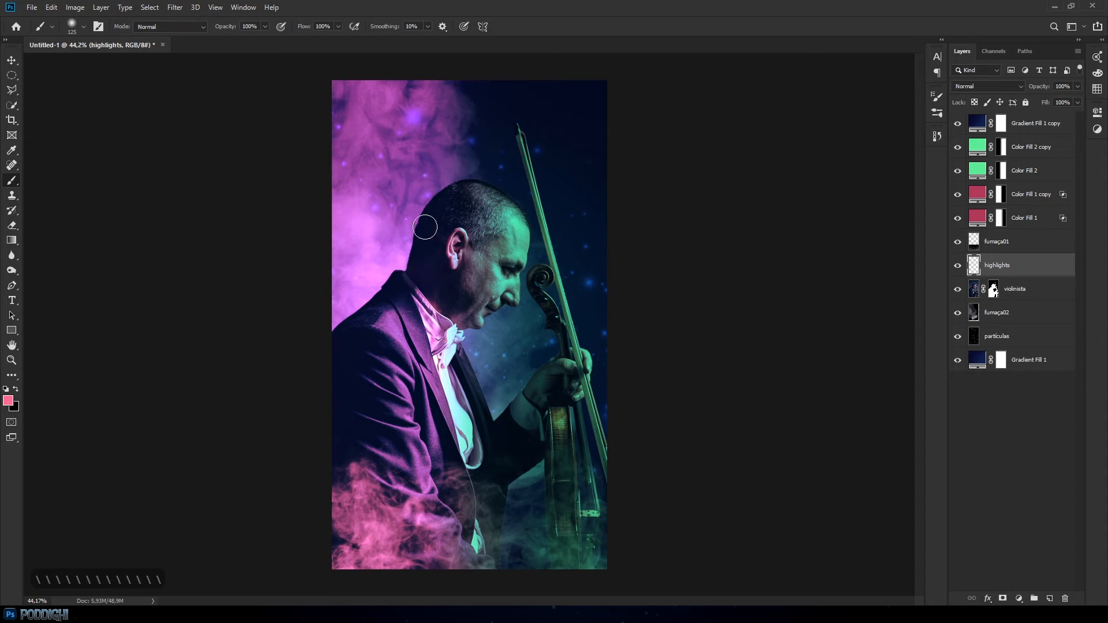
Try clipping the highlights layer to violinista with broad pink strokes over the figure, and undo the clipping and strokes
left_click(420, 135)
mouse_move(422, 169)
left_mouse_down()
mouse_move(439, 289)
mouse_move(468, 242)
mouse_move(393, 265)
mouse_move(475, 248)
mouse_move(412, 264)
left_mouse_up()
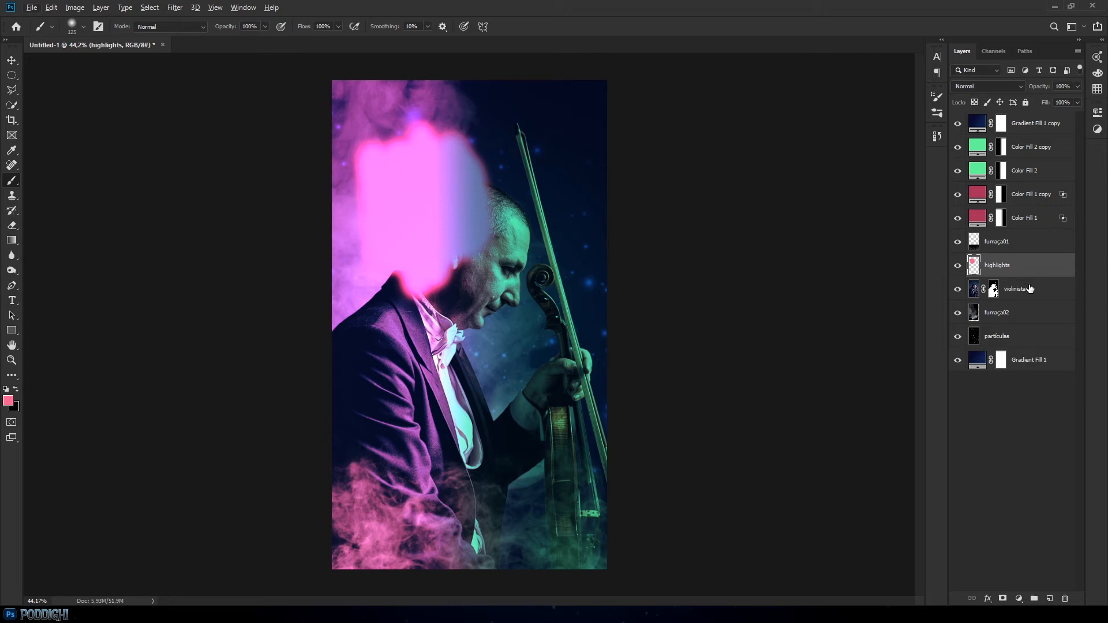
left_click_drag(1032, 301, 1032, 273)
left_click(1031, 275, "alt")
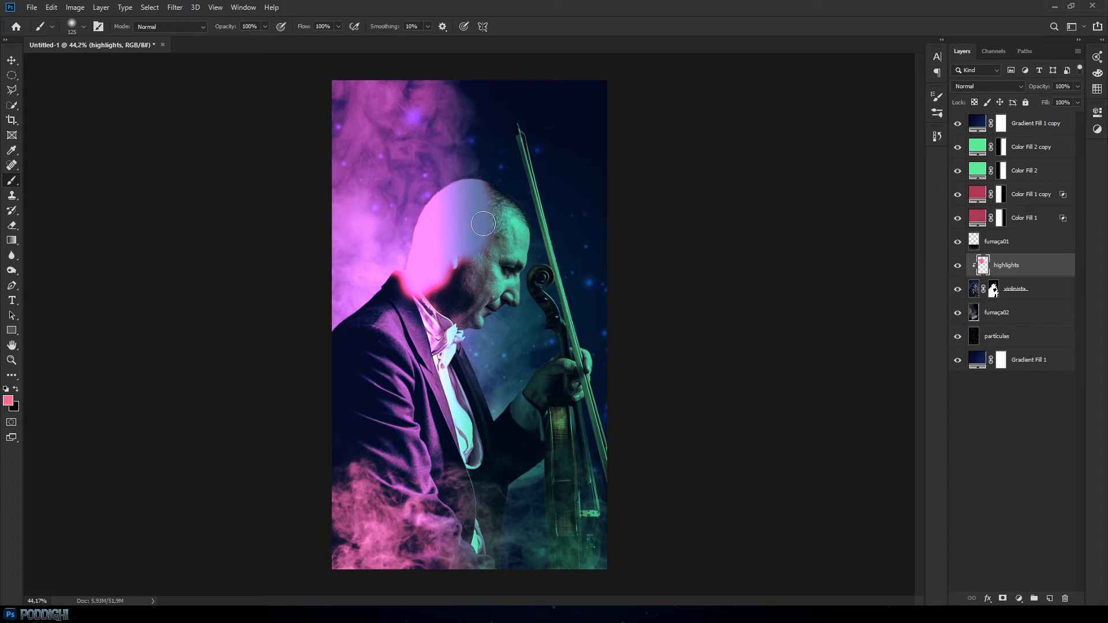
mouse_move(470, 168)
left_mouse_down()
mouse_move(543, 246)
mouse_move(591, 423)
mouse_move(541, 377)
mouse_move(493, 302)
mouse_move(444, 192)
mouse_move(440, 366)
mouse_move(401, 519)
mouse_move(369, 425)
mouse_move(344, 405)
mouse_move(332, 363)
mouse_move(367, 407)
mouse_move(397, 555)
mouse_move(447, 588)
mouse_move(507, 342)
mouse_move(590, 565)
mouse_move(609, 485)
mouse_move(583, 408)
mouse_move(565, 440)
left_mouse_up()
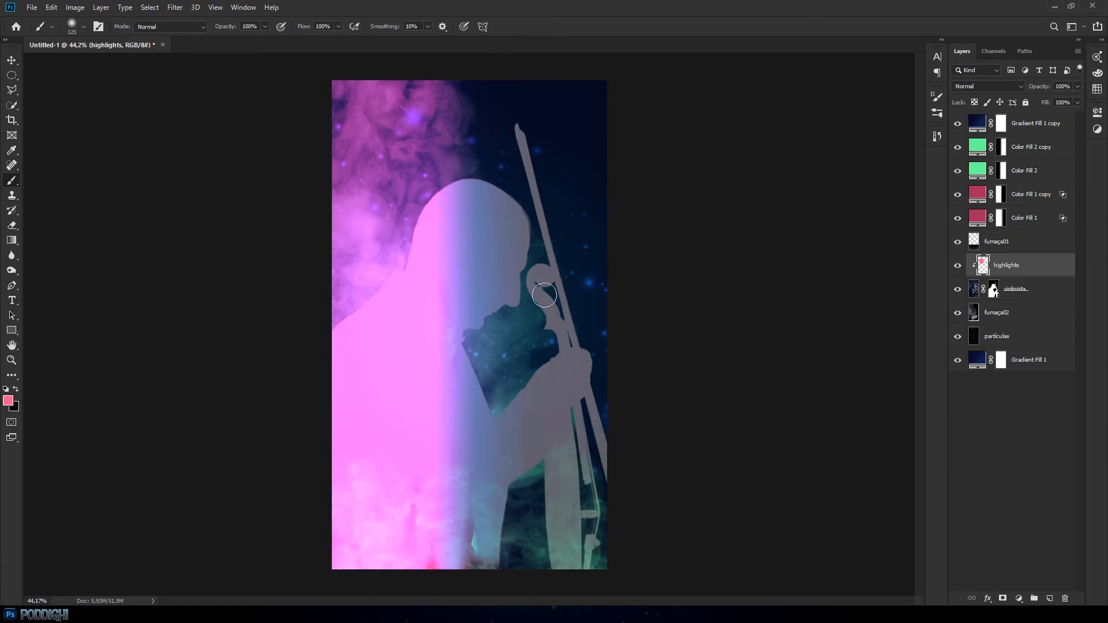
key("ctrl+z")
key("ctrl+z")
key("ctrl+z")
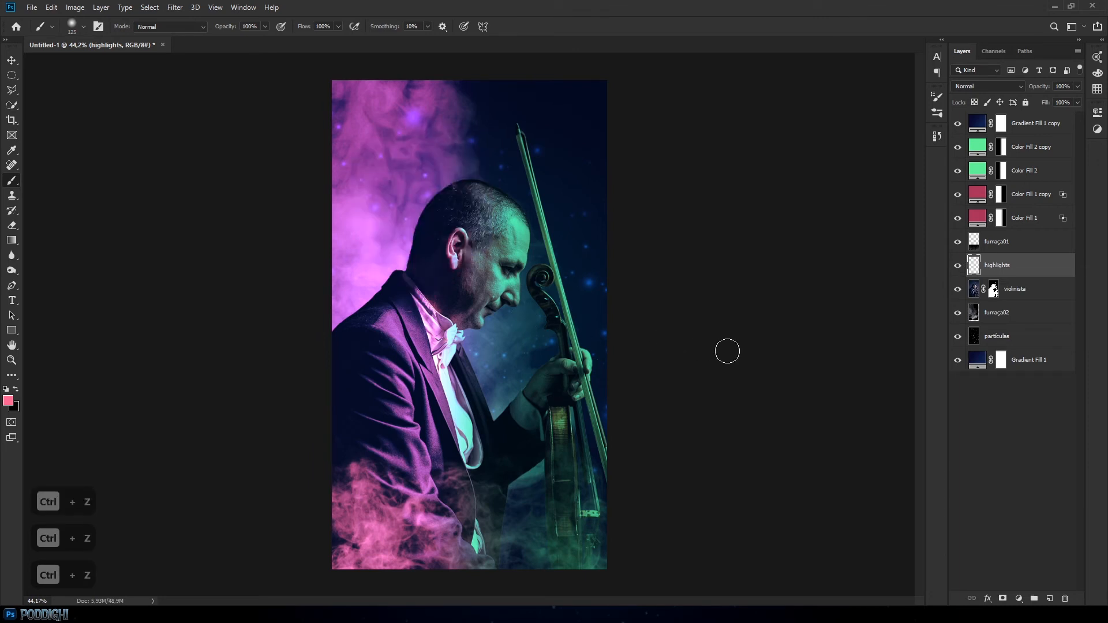
Clip the highlights layer to the violinista layer and set its blend mode to Color Dodge
left_click_drag(999, 283, 1014, 277)
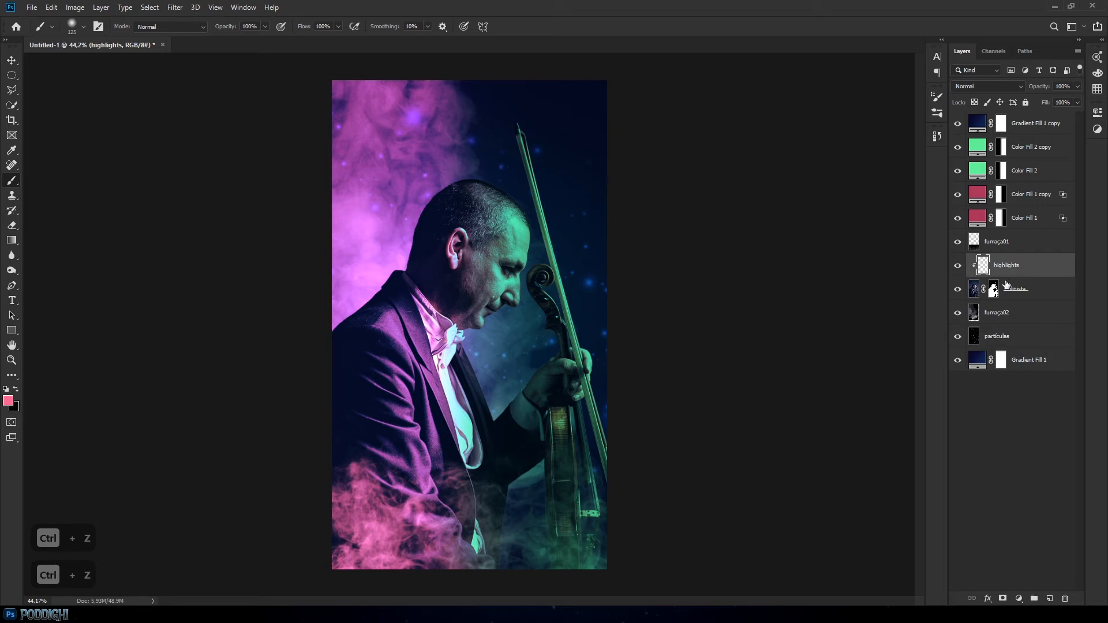
left_click(991, 86)
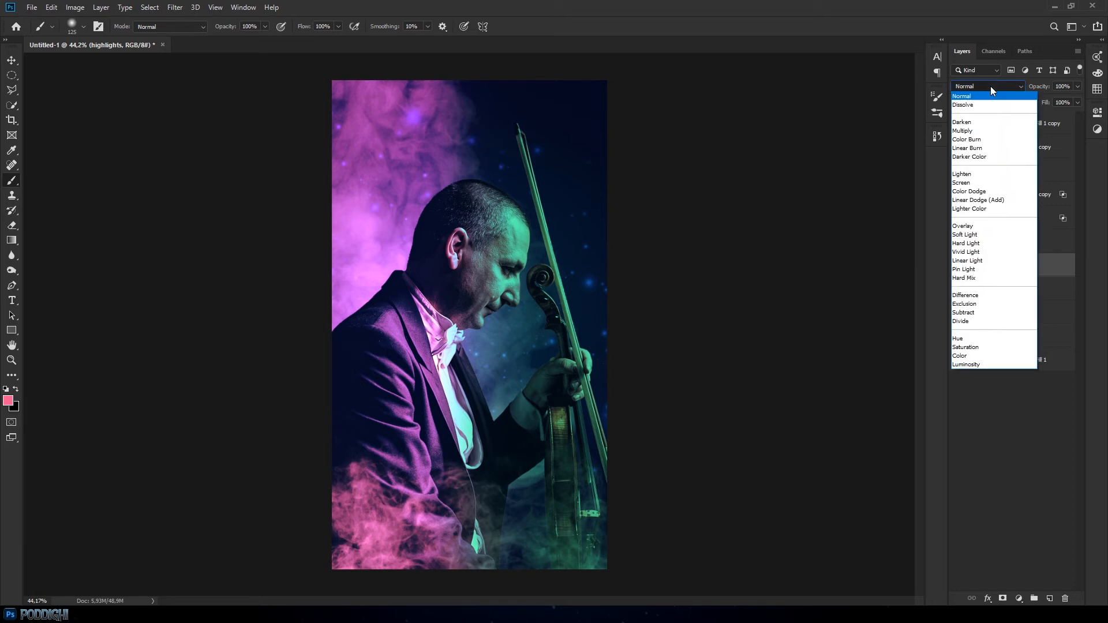
left_click(974, 192)
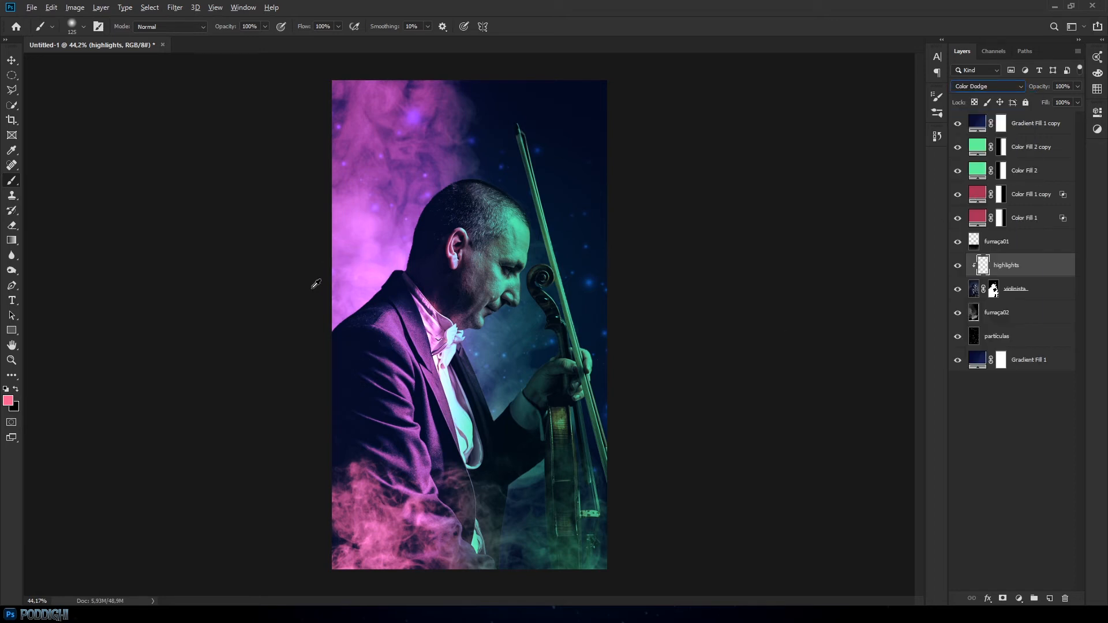
key("Return")
Reduce the brush to 80 px, undo a pink test stroke on the violinist's shoulder, and set the brush opacity to 10%
scroll(344, 318, "up", 3)
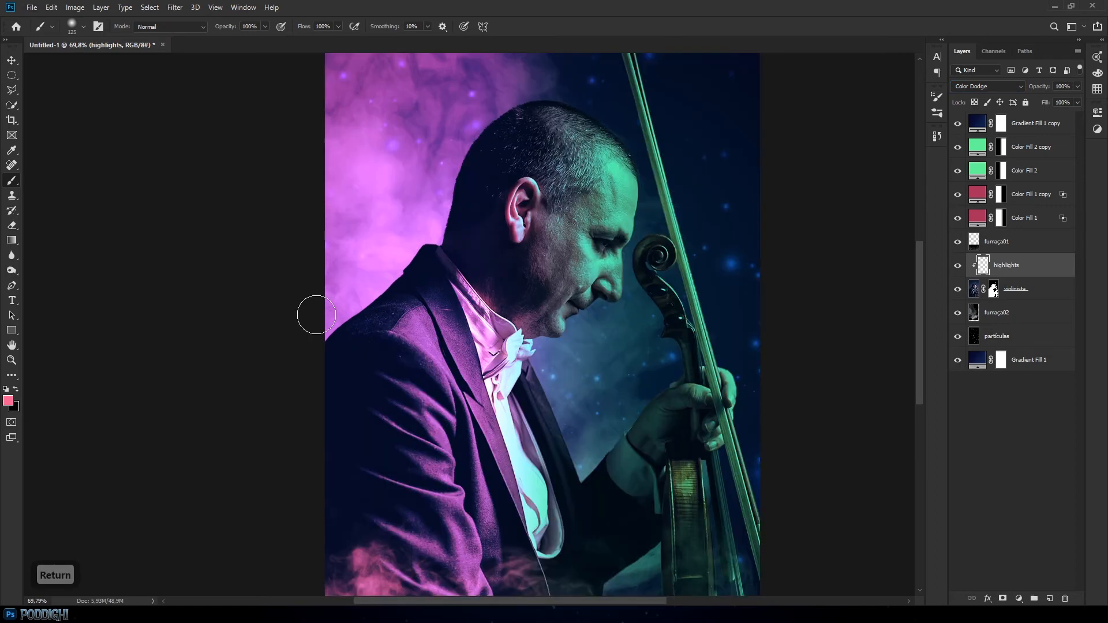
key("bracketleft")
key("bracketleft")
key("bracketleft")
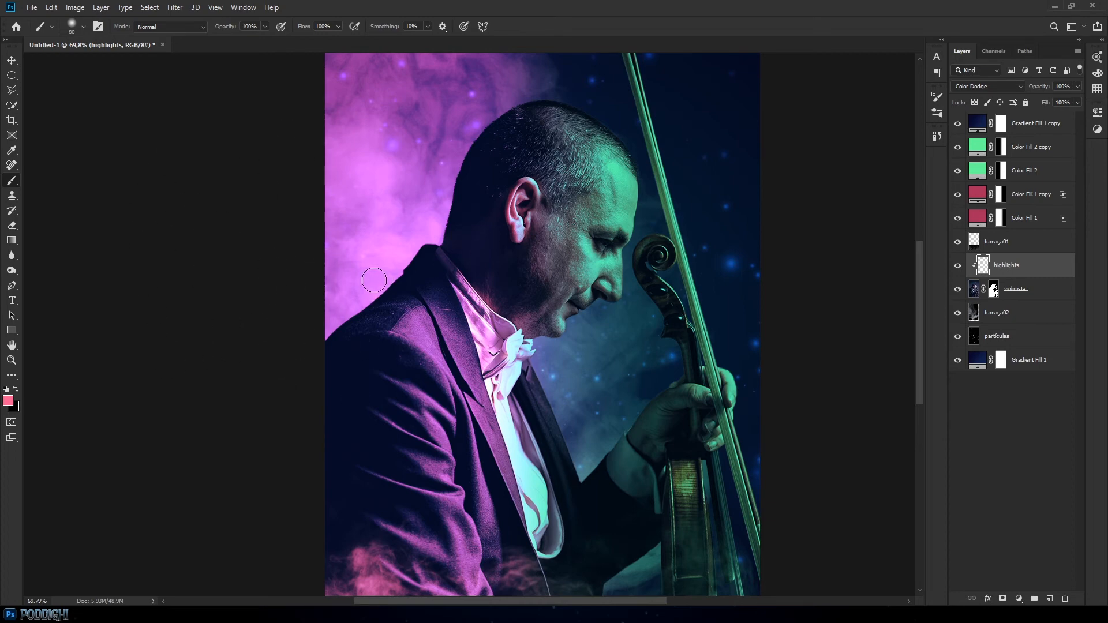
left_click_drag(395, 276, 355, 296)
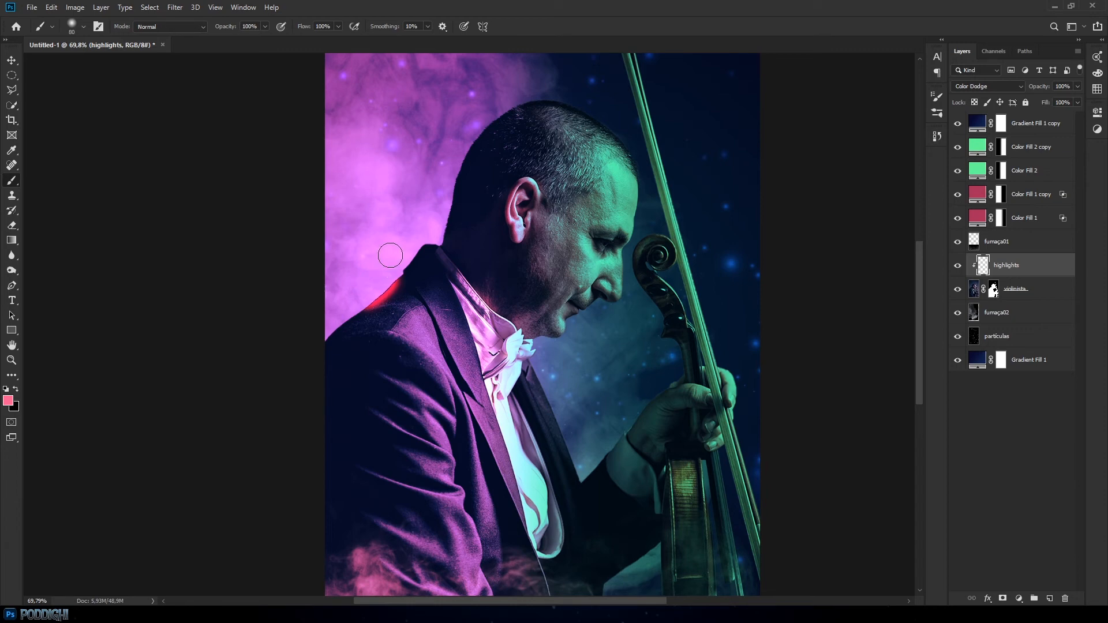
key("ctrl+z")
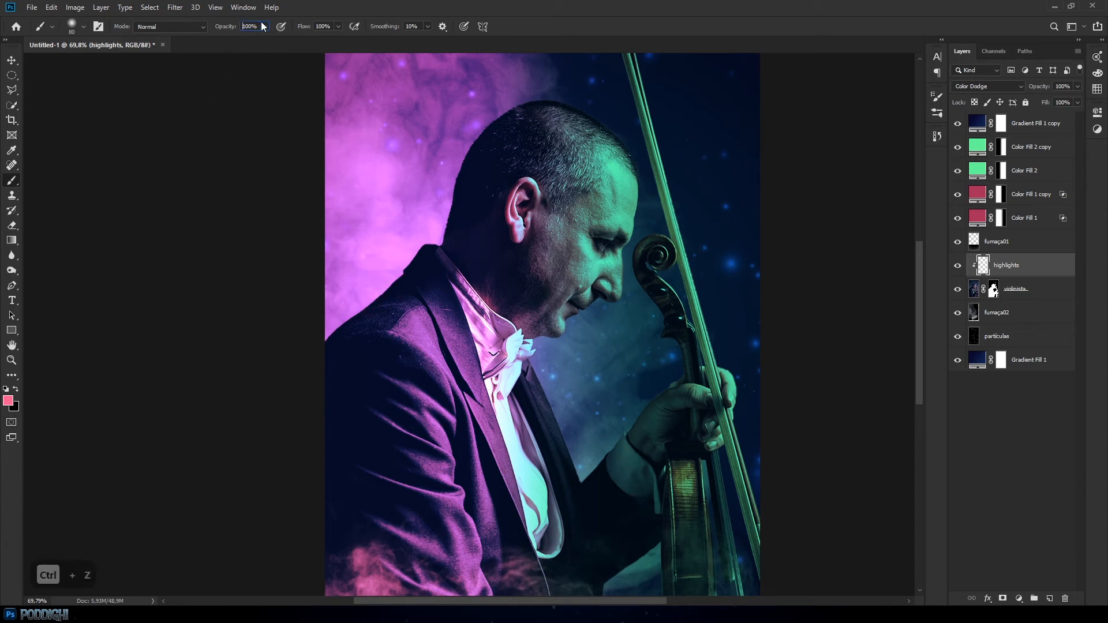
type("10")
key("Return")
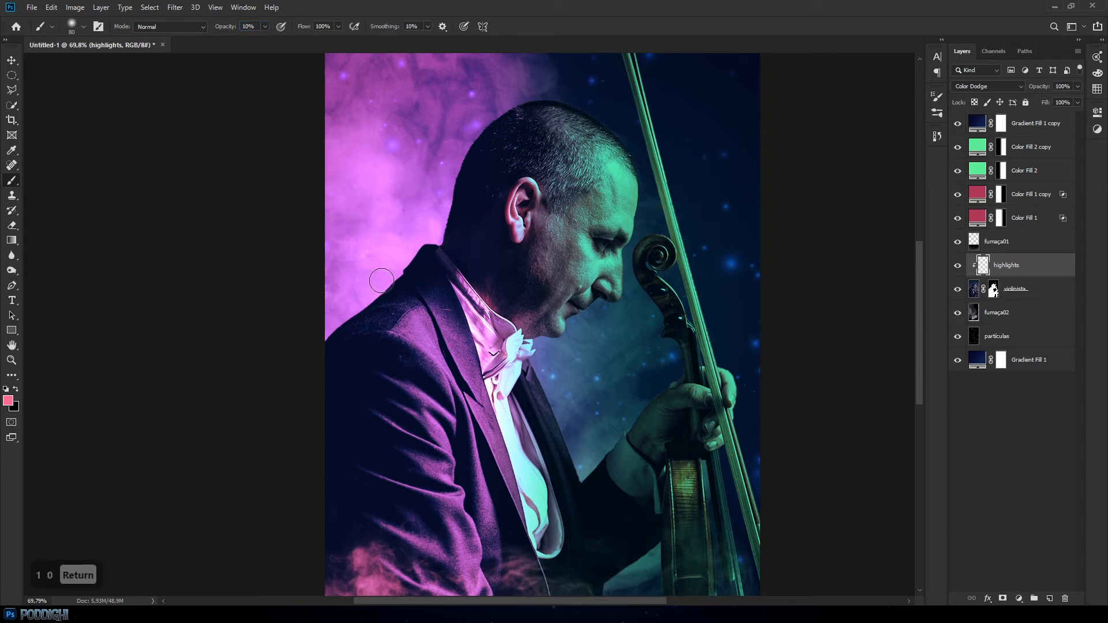
Paint soft pink highlights along the shoulder and the back of the violinist's head at 10% brush opacity
left_click_drag(328, 349, 432, 260)
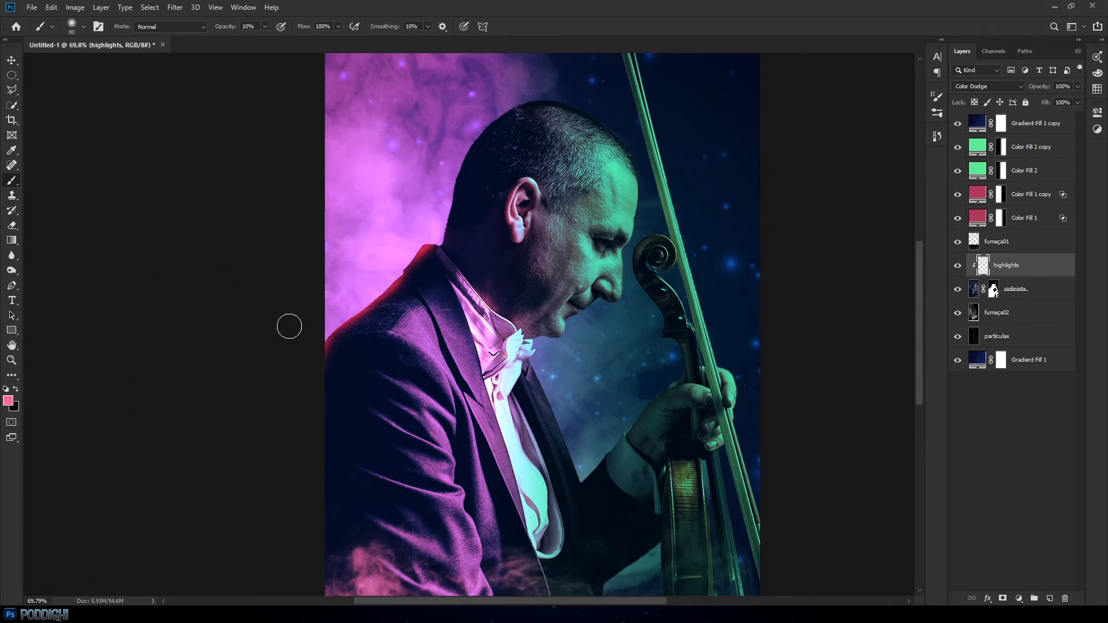
mouse_move(434, 231)
left_mouse_down()
mouse_move(467, 120)
mouse_move(447, 178)
mouse_move(491, 99)
left_mouse_up()
left_click_drag(445, 173, 499, 92)
left_click_drag(462, 139, 520, 86)
left_click_drag(481, 118, 524, 92)
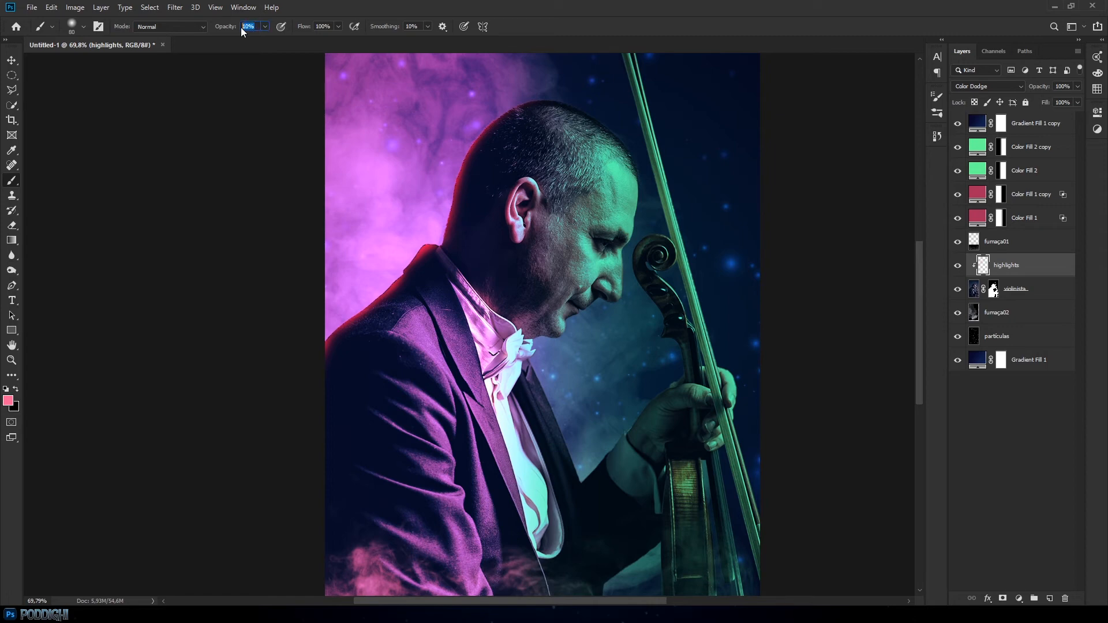
Extend the pink highlights on the shoulder and head at 5% brush opacity, switching to the Soft Round Pressure Opacity brush
type("5")
key("Return")
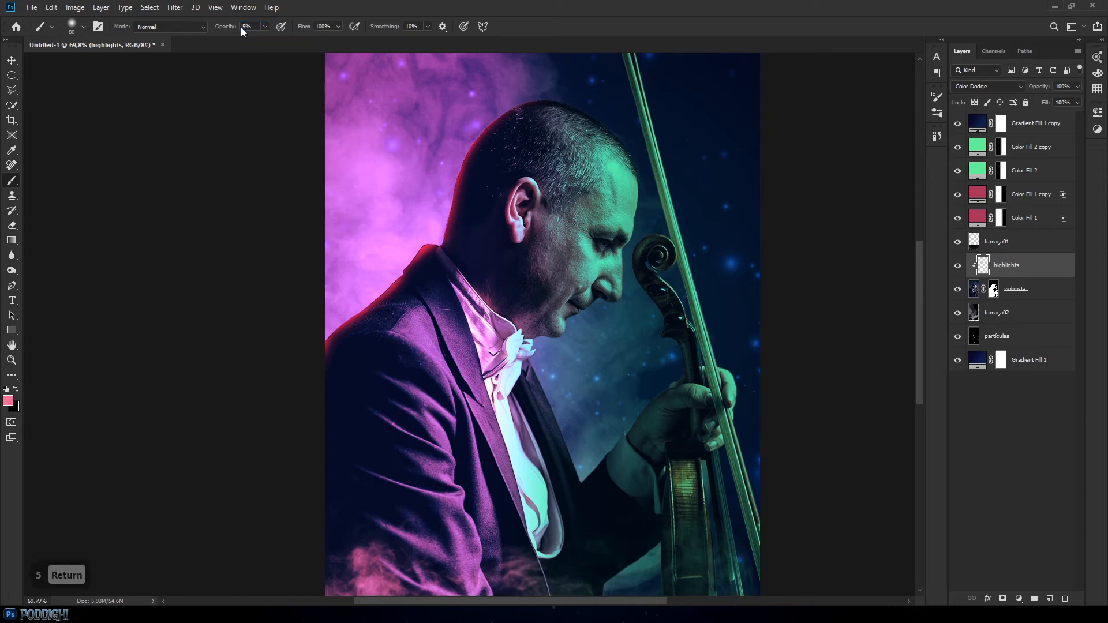
left_click_drag(422, 239, 335, 342)
right_click(516, 183)
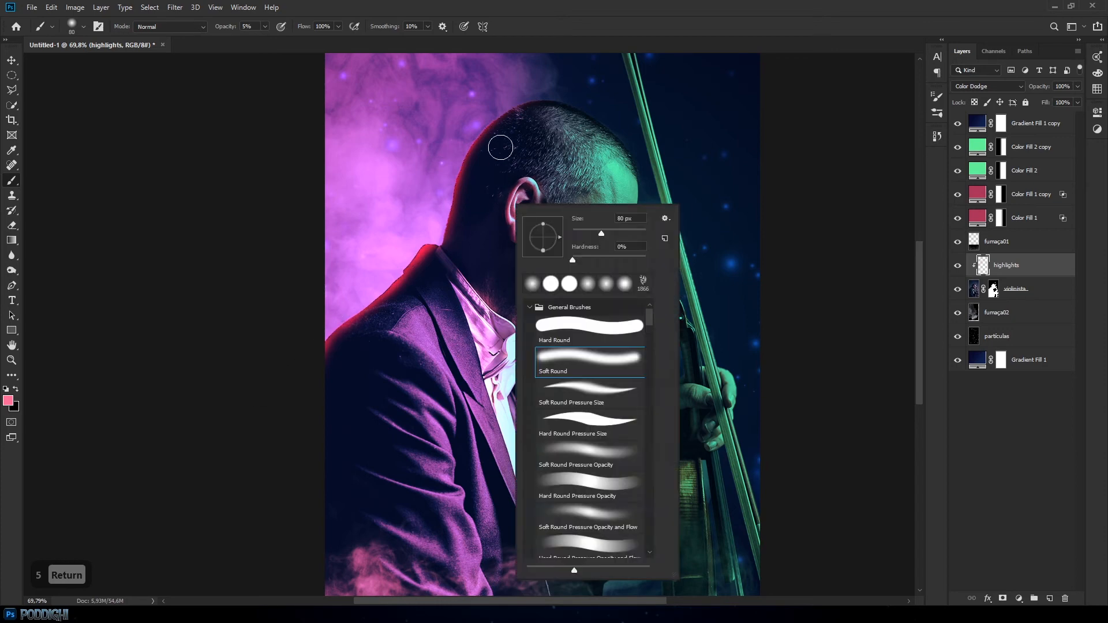
left_click(568, 458)
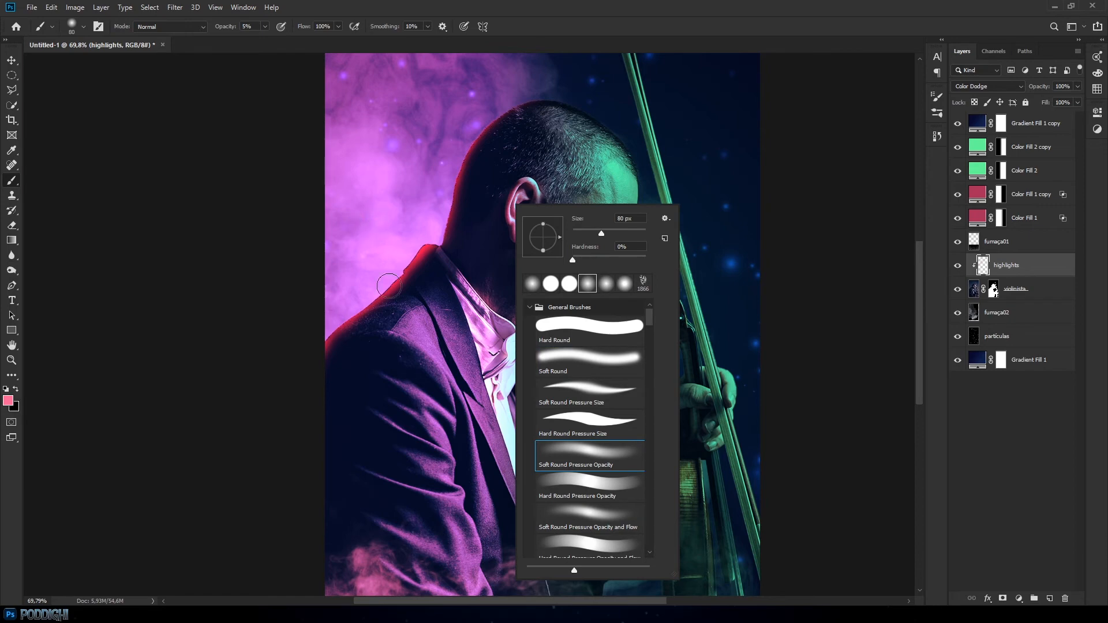
left_click(408, 259)
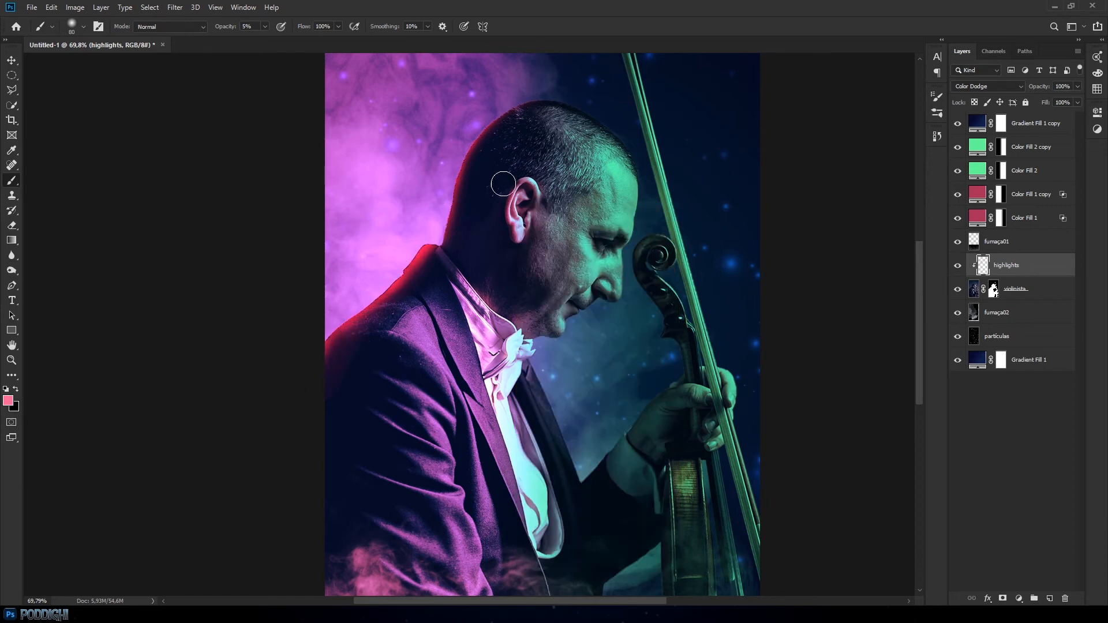
mouse_move(488, 127)
left_mouse_down()
mouse_move(468, 133)
mouse_move(516, 106)
left_mouse_up()
Reduce the brush to 40 px and paint pink highlights over the jacket's shoulder, sleeve folds and lapel
scroll(412, 249, "down", 2)
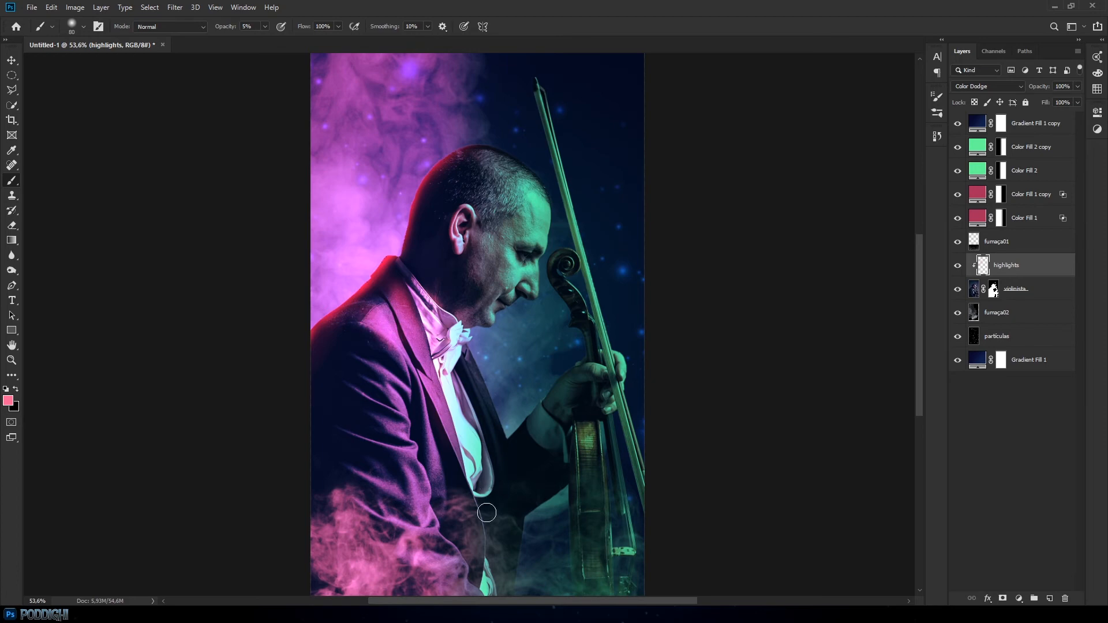
scroll(455, 537, "up", 2)
key("bracketleft")
key("bracketleft")
key("bracketleft")
key("bracketleft")
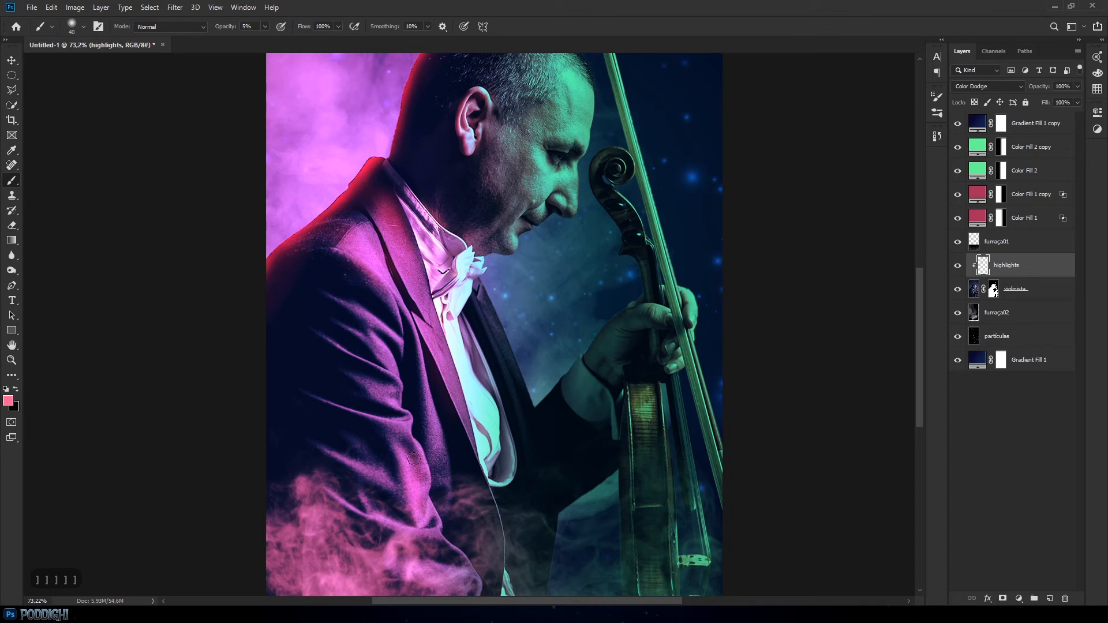
mouse_move(399, 433)
left_mouse_down()
mouse_move(299, 388)
mouse_move(395, 408)
mouse_move(315, 332)
mouse_move(390, 371)
mouse_move(343, 258)
mouse_move(378, 272)
left_mouse_up()
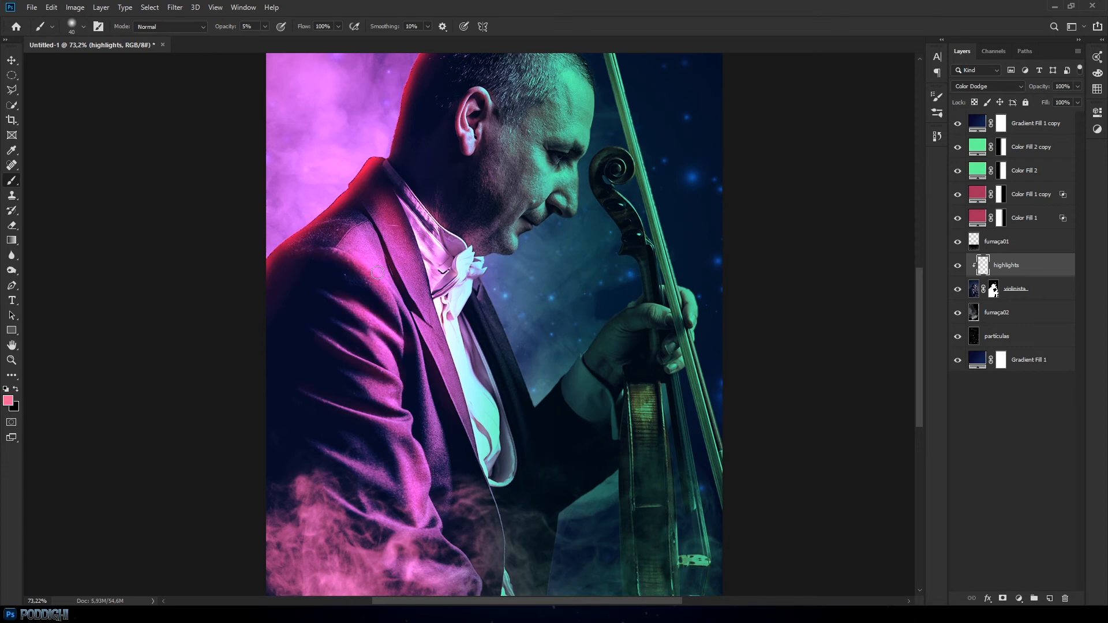
left_click_drag(441, 426, 407, 327)
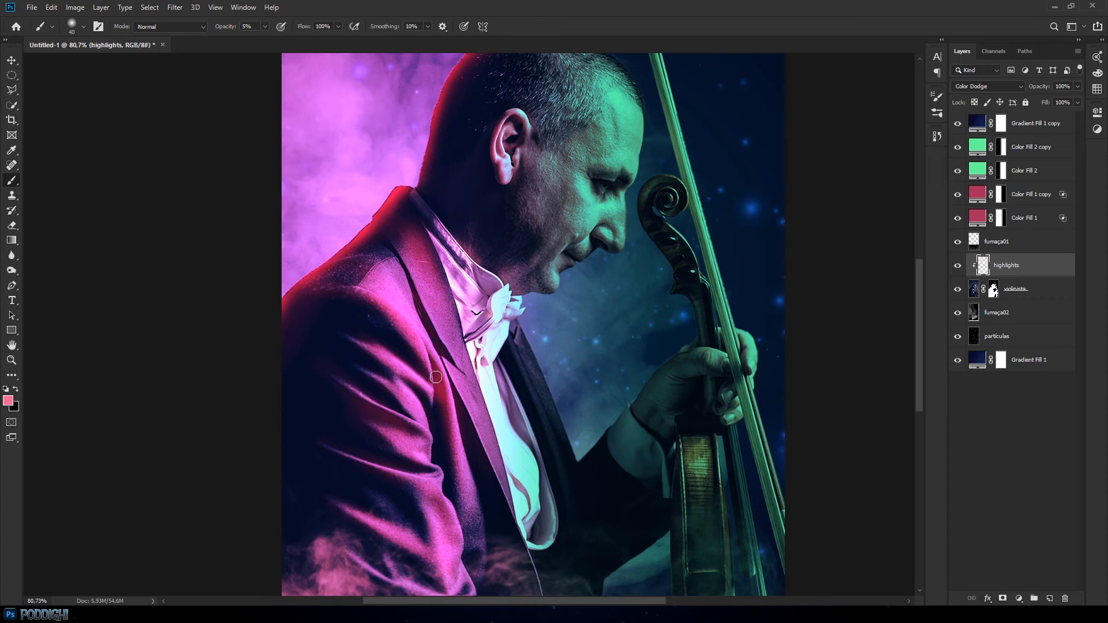
Refine the pink highlights on the jacket folds with the brush at 15 px and return it to 40 px
key("bracketleft")
key("bracketleft")
key("bracketleft")
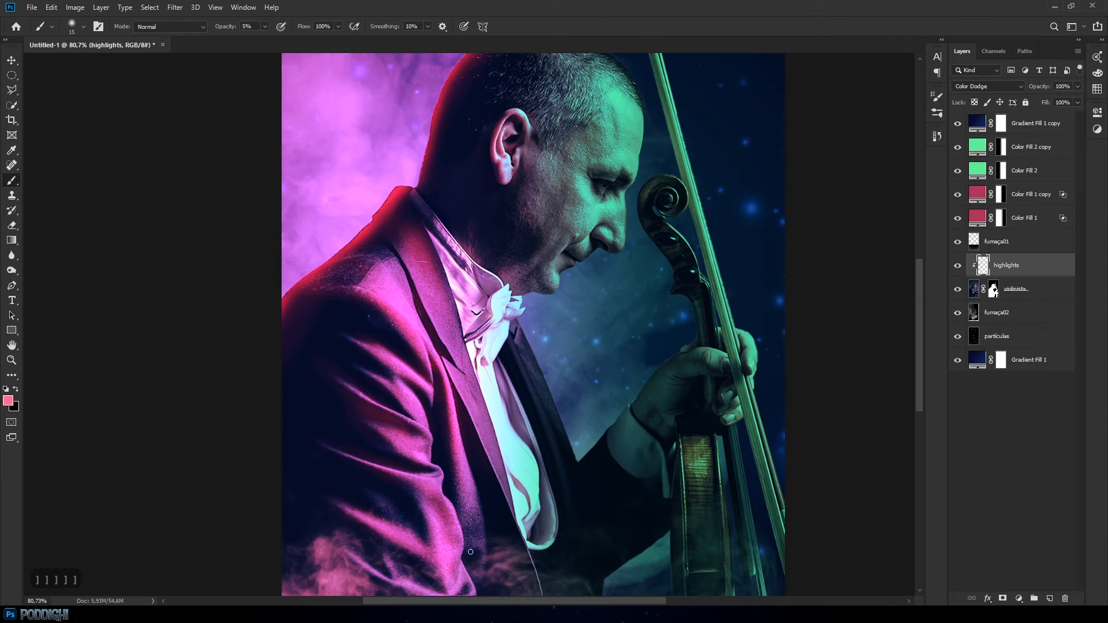
key("bracketright")
key("bracketright")
key("bracketright")
key("bracketright")
key("bracketright")
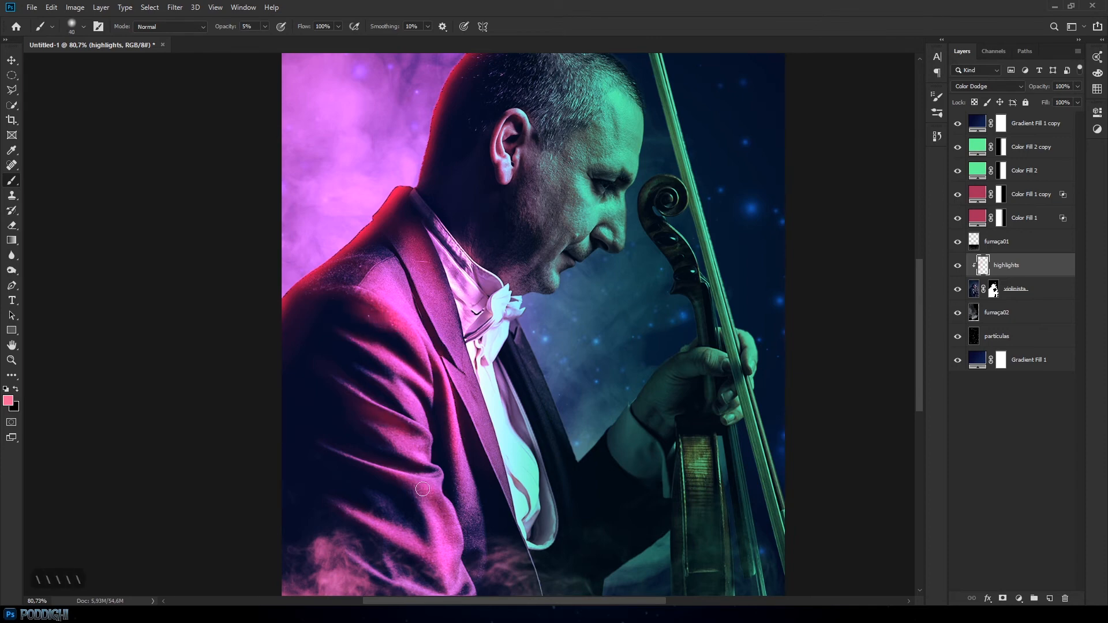
scroll(438, 404, "up", 2)
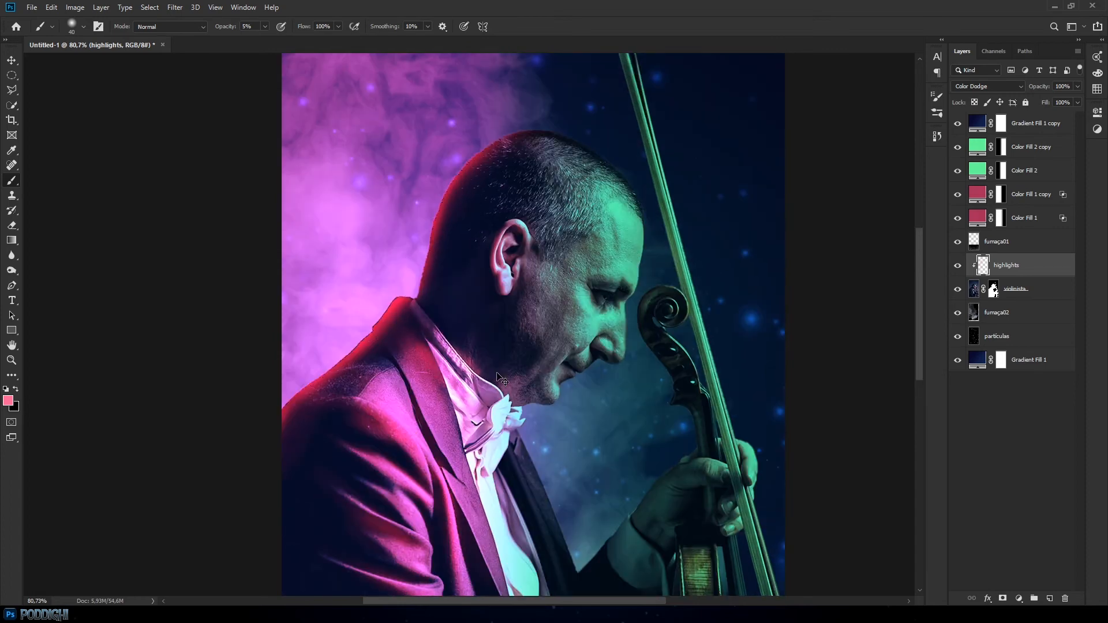
Undo the most recent pink highlight strokes
key("ctrl+z")
key("ctrl+z")
key("ctrl+z")
key("ctrl+z")
key("ctrl+z")
key("ctrl+z")
key("ctrl+z")
key("ctrl+z")
key("ctrl+z")
key("ctrl+z")
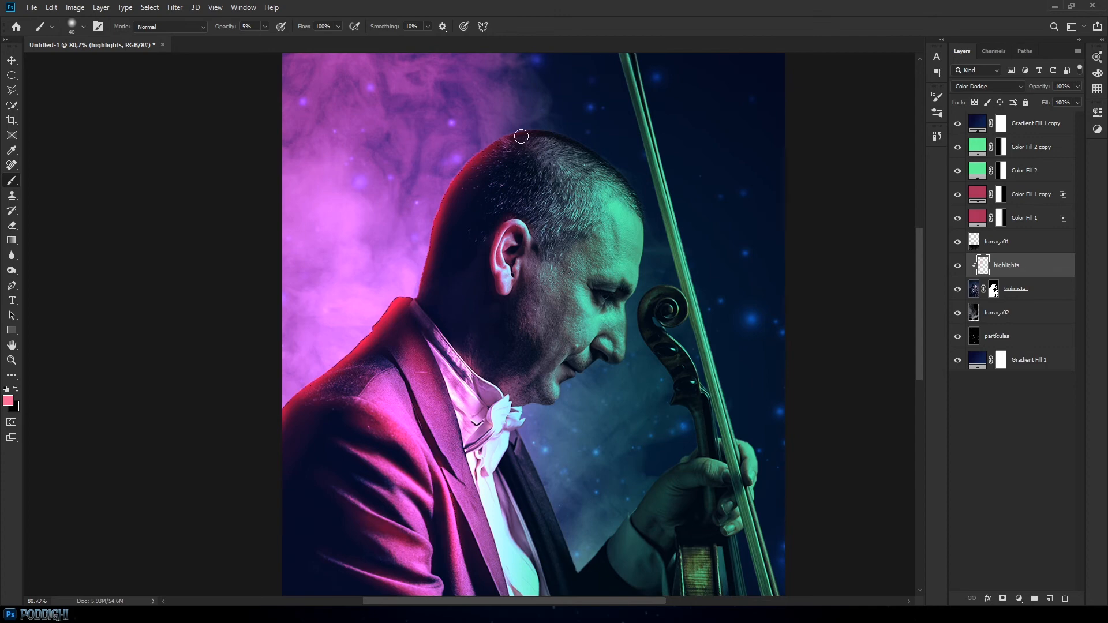
Toggle the highlights layer's visibility to compare the figure with and without the painted pink edges
scroll(429, 336, "down", 3)
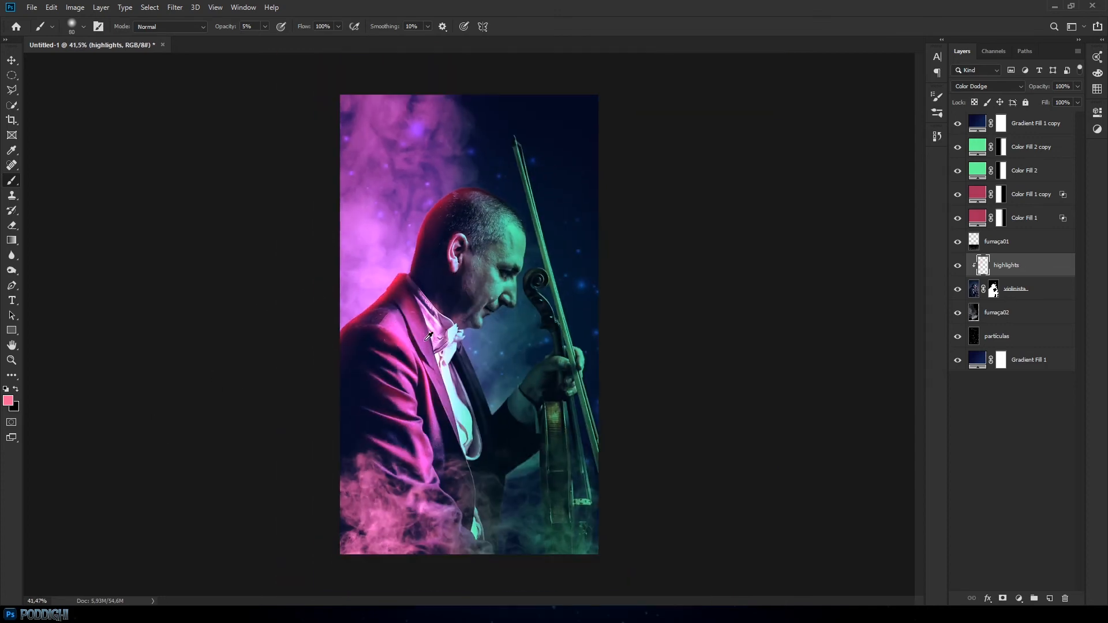
scroll(428, 336, "up", 1)
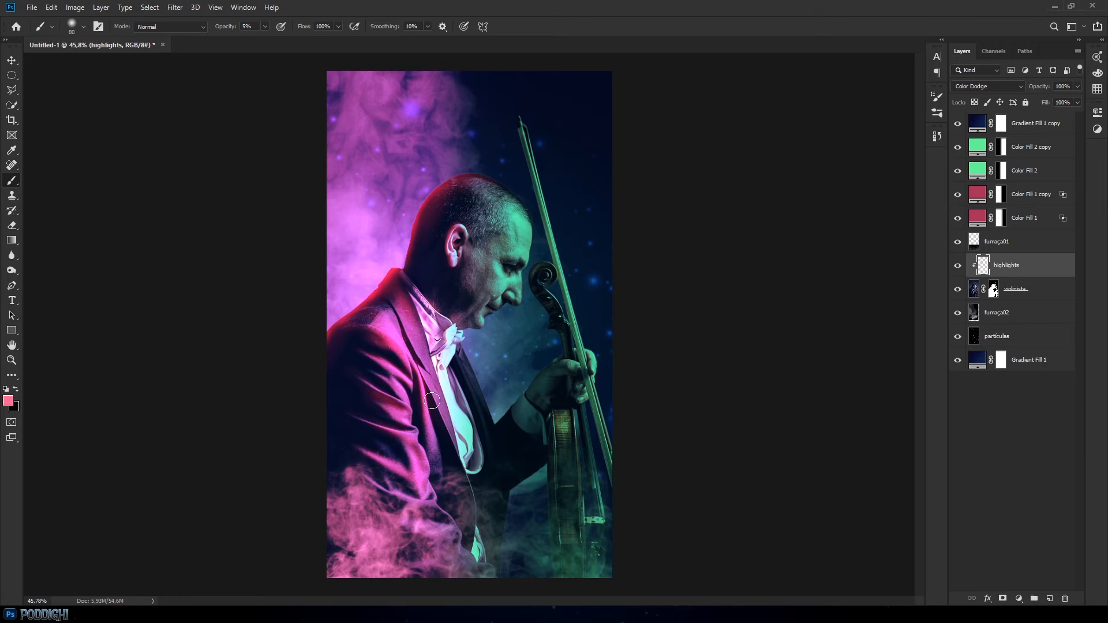
left_click(958, 267)
left_click(959, 267)
left_click(959, 267)
left_click(958, 267)
left_click(959, 267)
left_click(959, 267)
left_click(958, 267)
left_click(959, 268)
Set the foreground color to light green #71ffa6 and return to the Brush tool
left_click(9, 403)
left_click(831, 283)
left_click(755, 185)
left_click_drag(833, 293, 832, 279)
left_click_drag(753, 190, 753, 185)
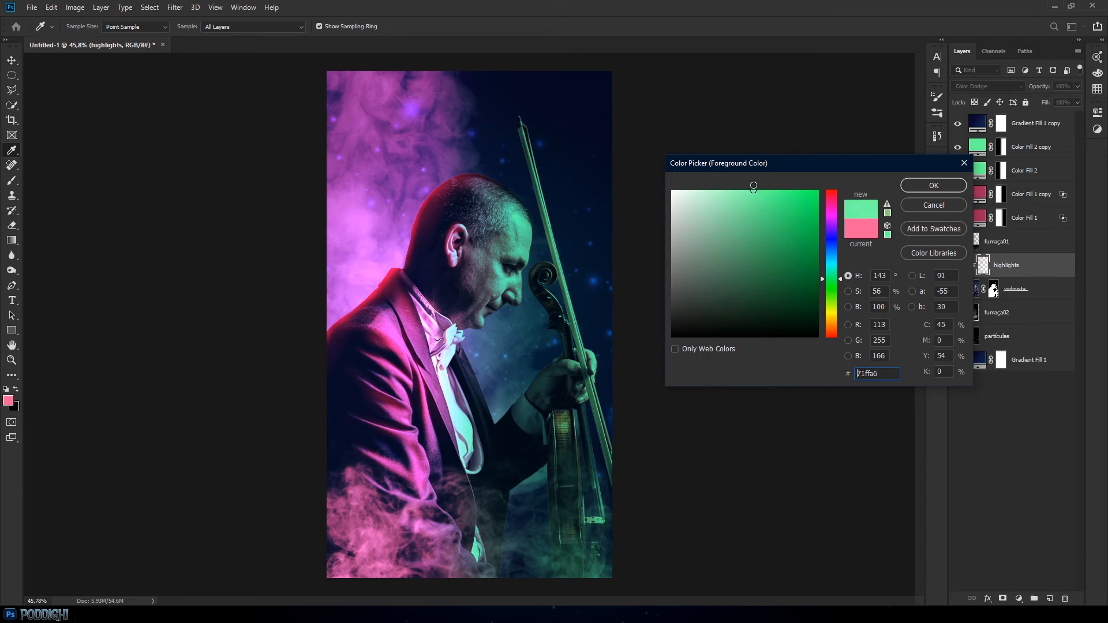
left_click(911, 184)
key("b")
Paint a green highlight along the violinist's forehead and set the brush to 25 px at 30% opacity
scroll(535, 255, "up", 2)
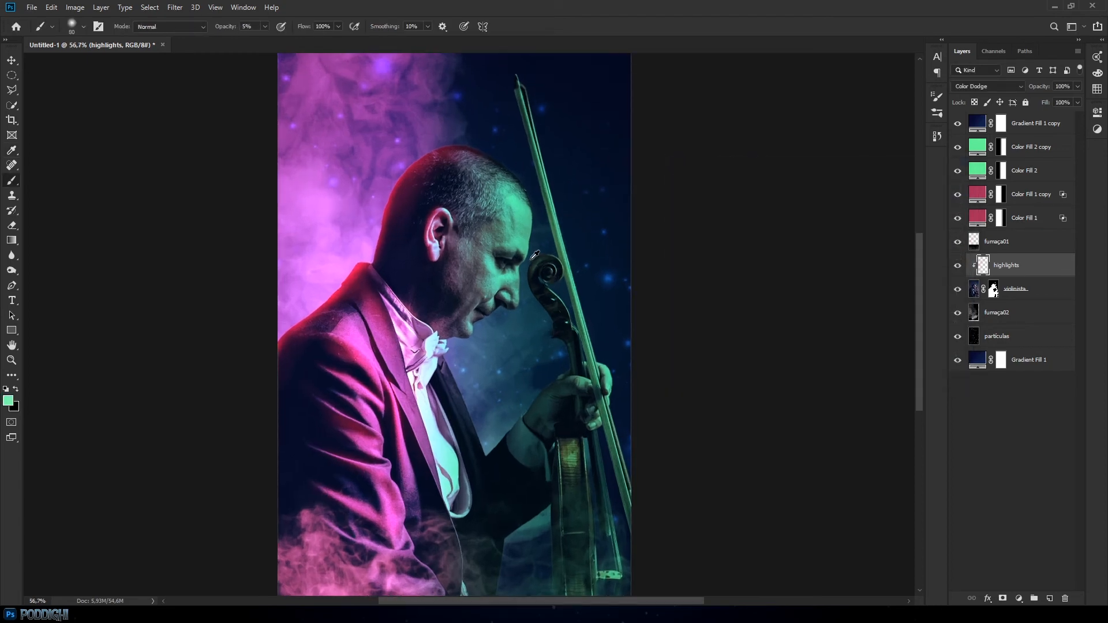
scroll(535, 254, "up", 3)
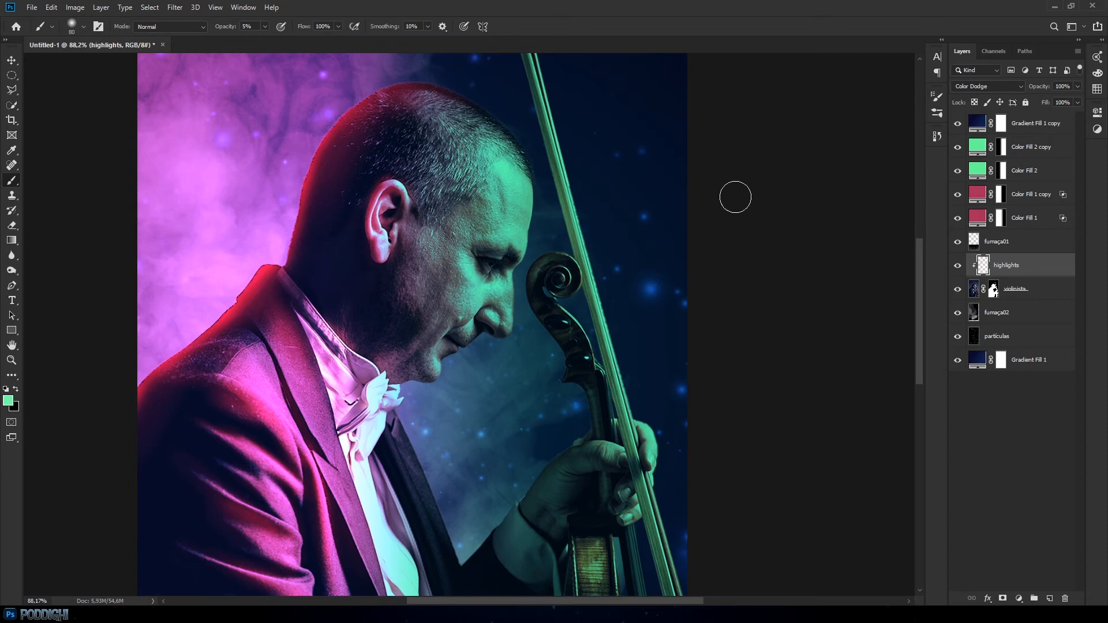
left_click_drag(532, 180, 529, 221)
key("3")
key("0")
key("Return")
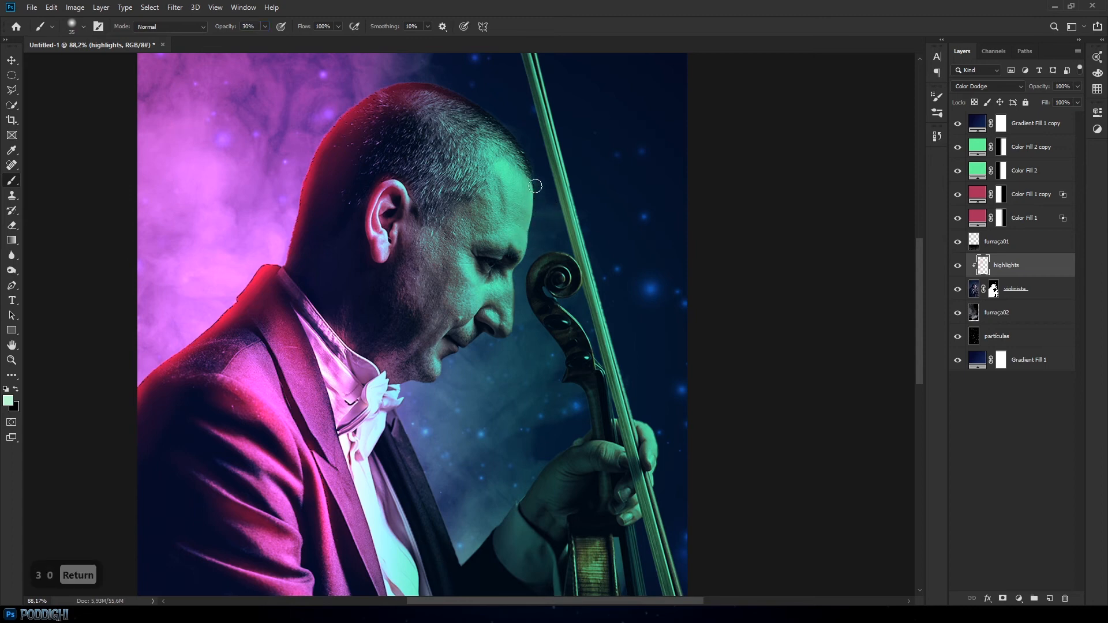
Try a pale green stroke down the forehead at 60% brush opacity and undo it
key("6")
key("0")
left_click_drag(539, 186, 525, 238)
key("ctrl+z")
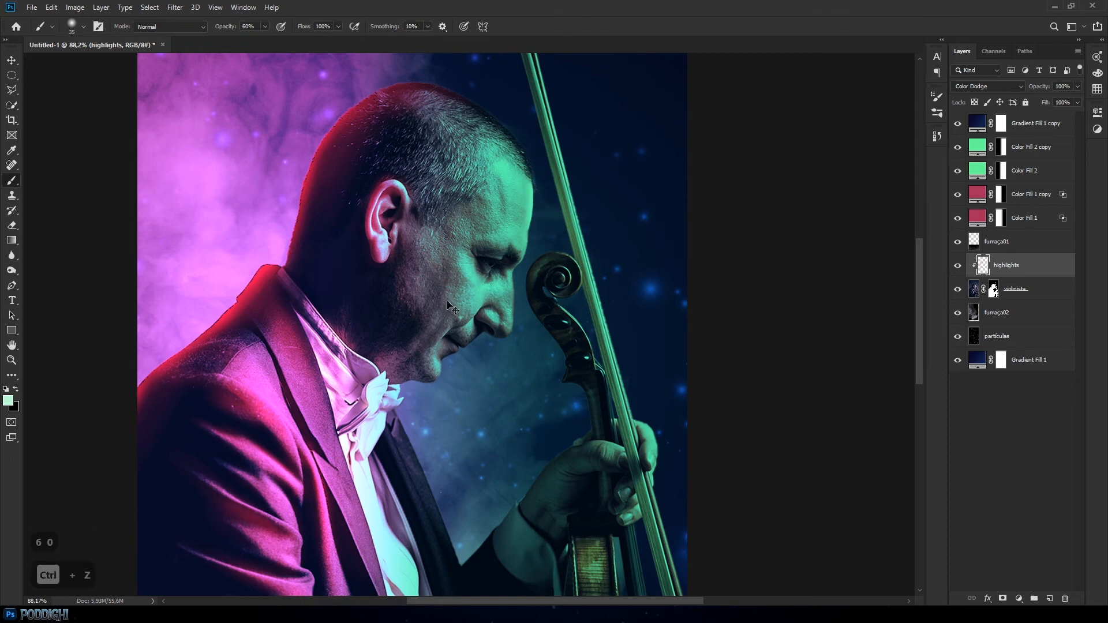
key("ctrl+z")
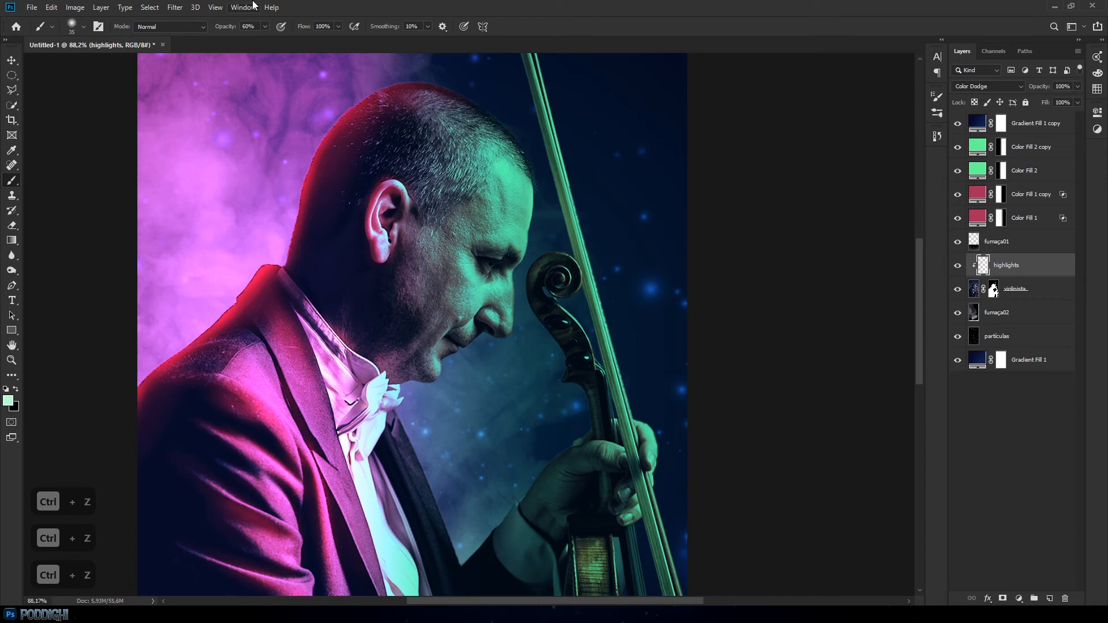
Change the foreground color to near-white green #eafff2 and paint along the nose and mouth, undoing the last stroke at the chin
left_click(8, 400)
left_click(688, 190)
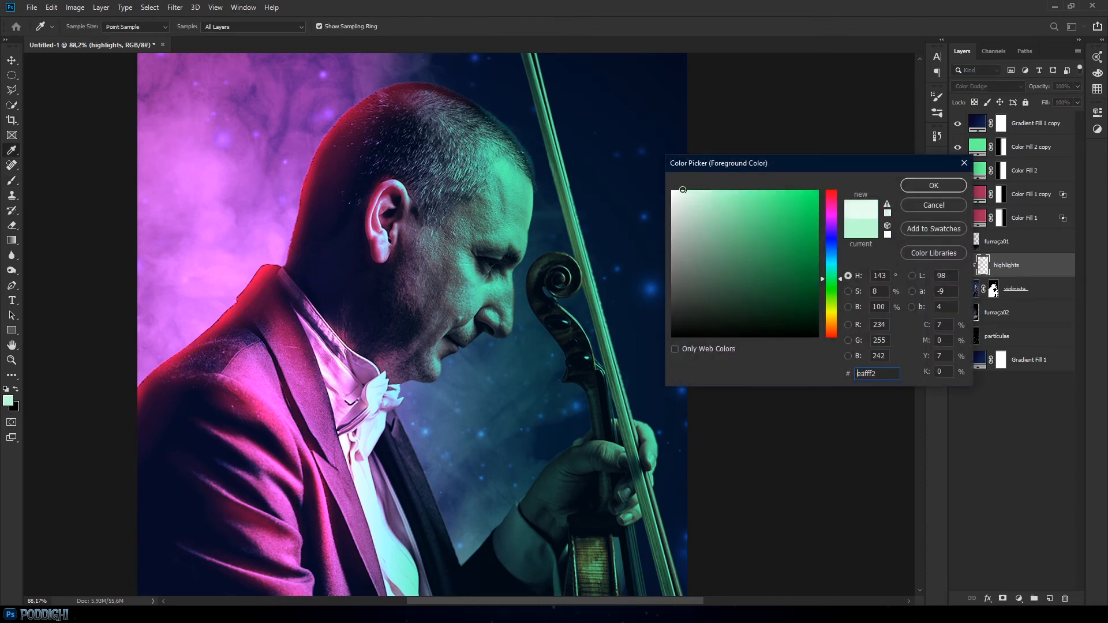
left_click(934, 186)
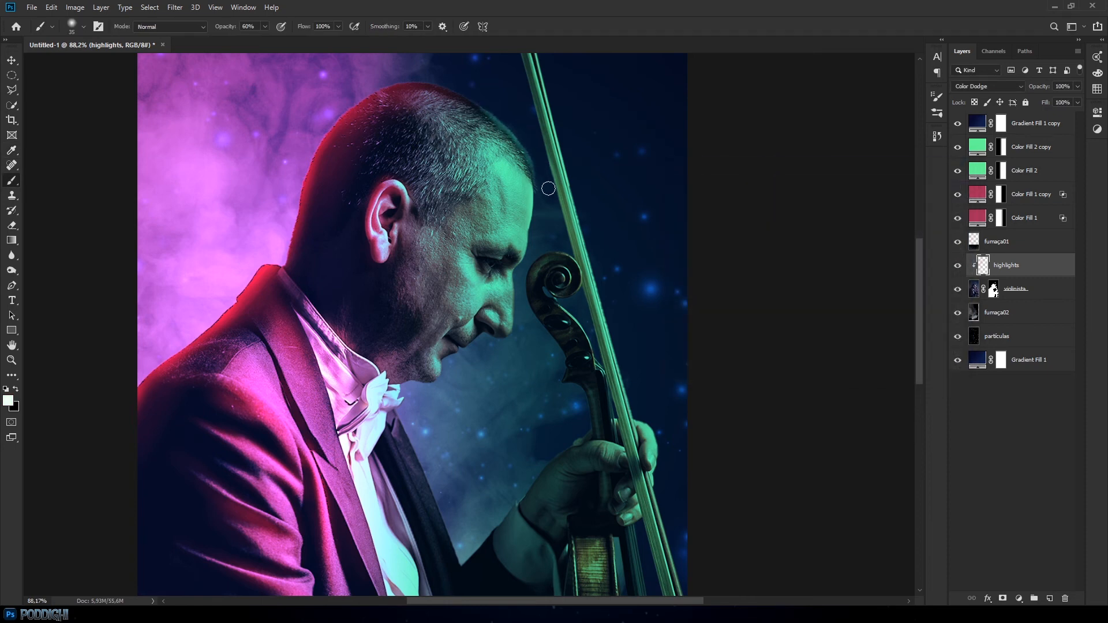
mouse_move(519, 285)
left_mouse_down()
mouse_move(510, 346)
mouse_move(470, 341)
left_mouse_up()
left_click_drag(442, 381, 441, 368)
key("ctrl+z")
Lower the brush opacity to 10% and reduce the brush size for fine highlights on the face
key("1")
key("0")
key("Return")
key("bracketleft")
key("bracketleft")
key("bracketleft")
key("bracketleft")
key("bracketleft")
key("bracketleft")
key("bracketleft")
key("bracketleft")
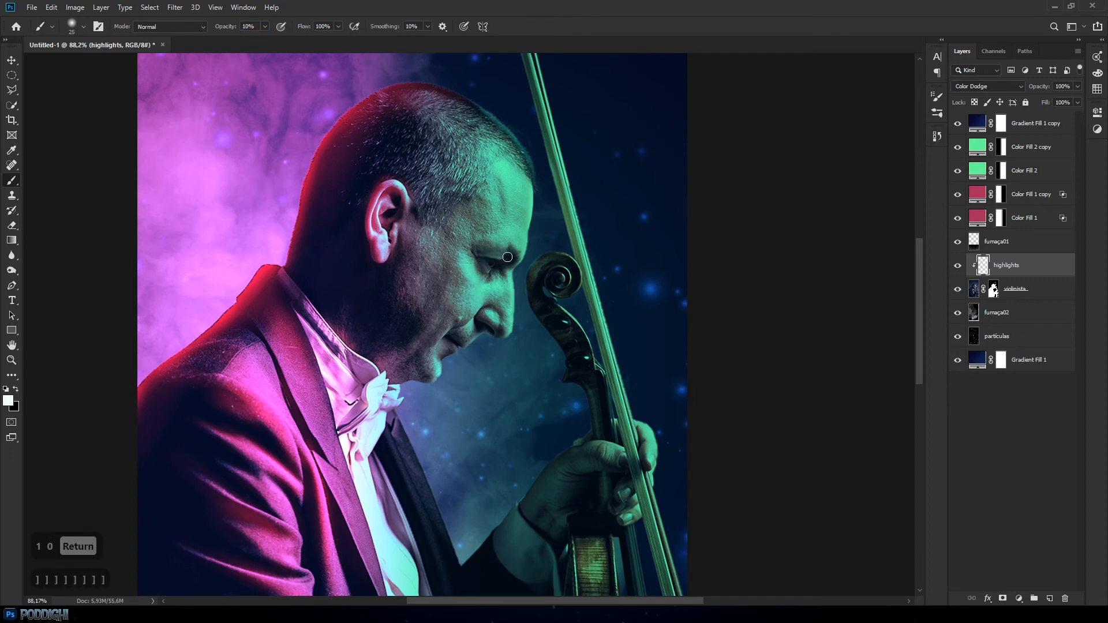
key("bracketleft")
key("bracketleft")
key("bracketleft")
Resize the brush to 40 px and paint a pale highlight along the edge of the jacket's dark lapel
scroll(539, 255, "down", 4)
key("bracketright")
key("bracketright")
key("bracketright")
key("bracketright")
key("bracketright")
key("bracketright")
key("bracketright")
key("bracketright")
key("bracketleft")
key("bracketleft")
key("bracketleft")
key("bracketleft")
left_click_drag(464, 353, 483, 411)
Pick a light green foreground color and paint highlights along the hand and sleeve edge at 30% brush opacity
left_click(8, 401)
left_click(723, 190)
key("Return")
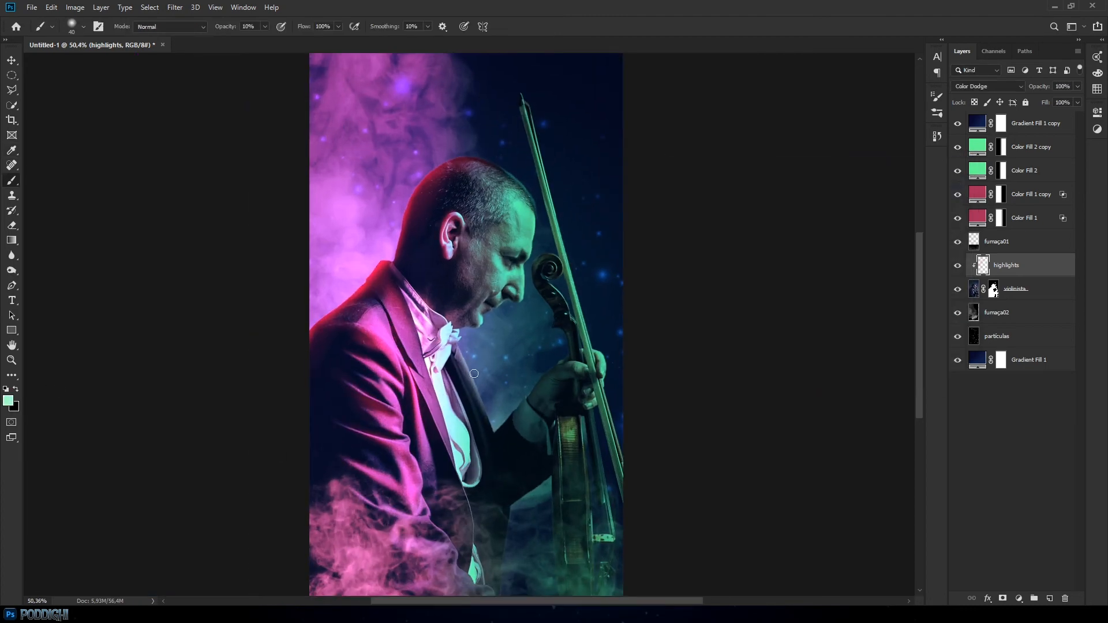
key("3")
key("0")
key("Return")
left_click_drag(555, 358, 534, 390)
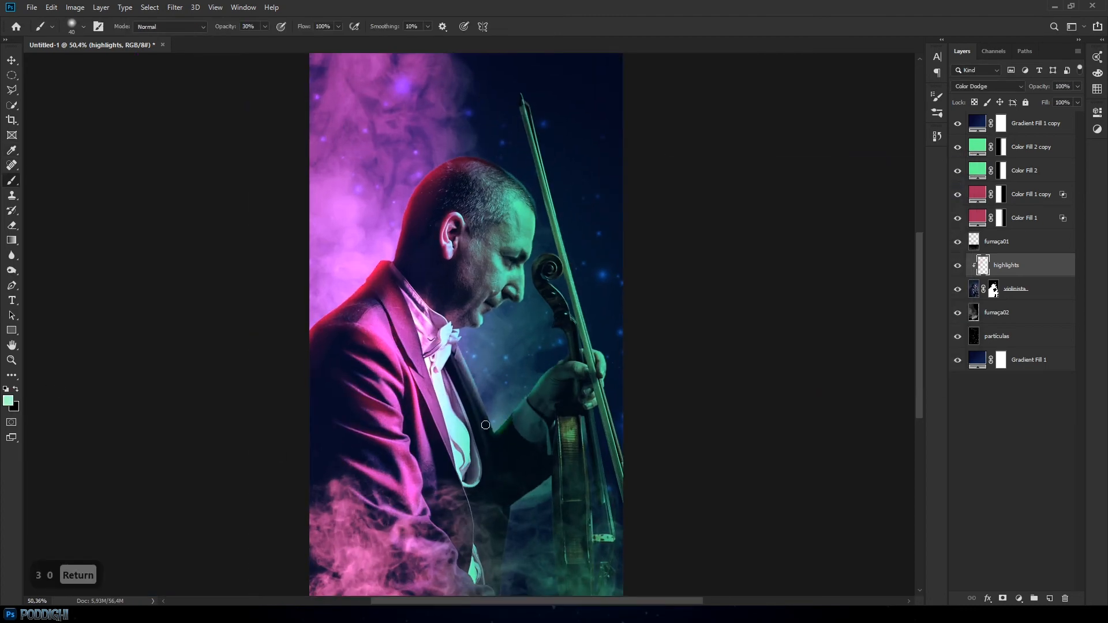
scroll(161, 279, "up", 1)
scroll(557, 535, "up", 4)
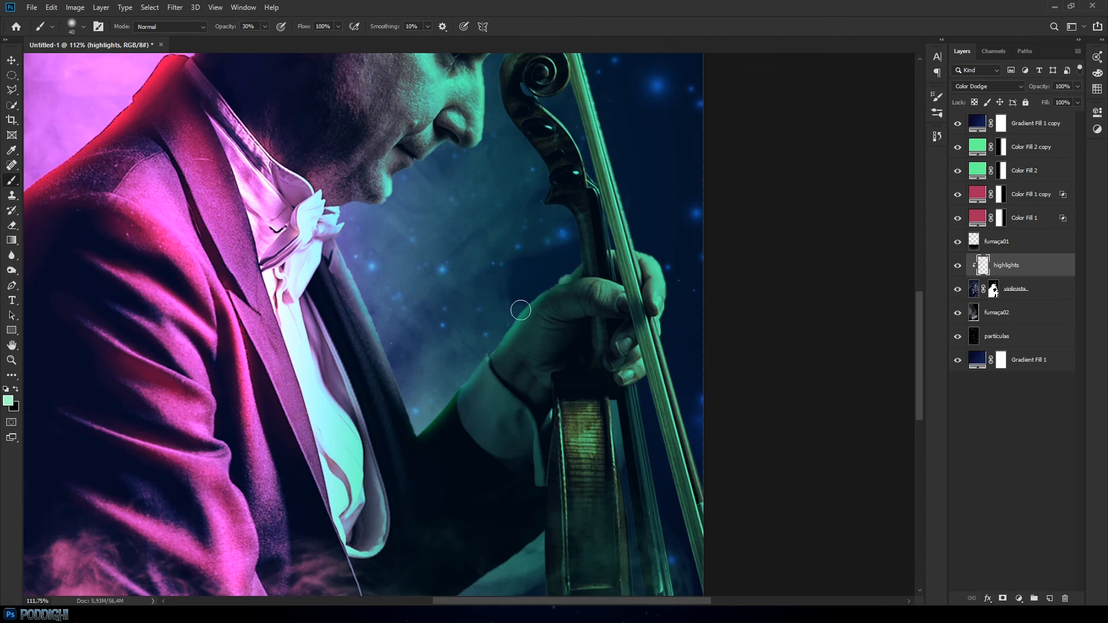
Try light green strokes along the violin body and strings with a smaller brush and undo them
scroll(522, 310, "down", 1)
scroll(551, 293, "down", 2)
scroll(551, 293, "down", 2)
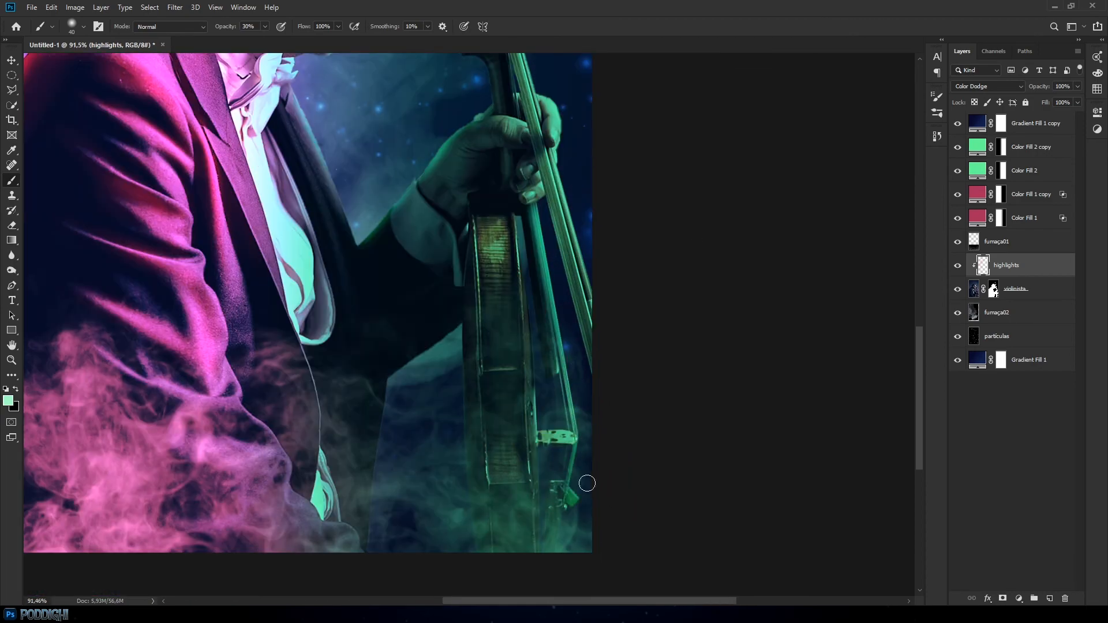
key("bracketleft")
key("bracketleft")
key("bracketleft")
key("bracketleft")
key("bracketleft")
left_click_drag(519, 250, 539, 534)
left_click_drag(479, 283, 482, 349)
key("ctrl+z")
key("ctrl+z")
Set the brush size to 9 px
key("bracketleft")
key("bracketright")
key("bracketright")
key("bracketleft")
key("bracketleft")
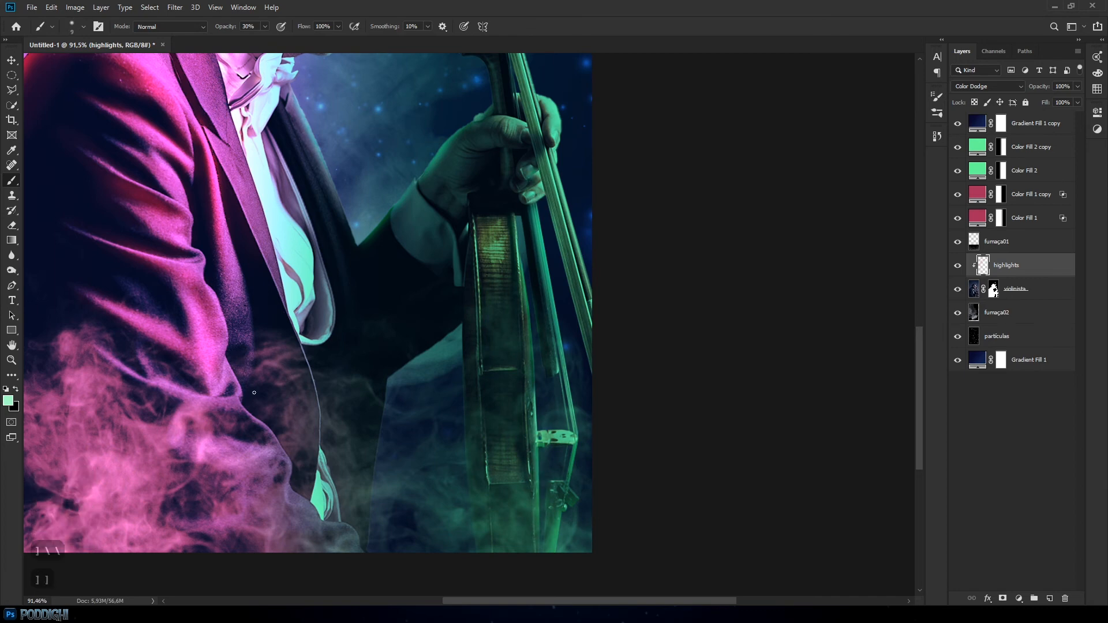
Fit the whole image in view and toggle the highlights layer to examine the effect of the pink and green highlights
key("ctrl+0")
left_click(958, 266)
left_click(958, 267)
left_click(958, 266)
left_click(958, 266)
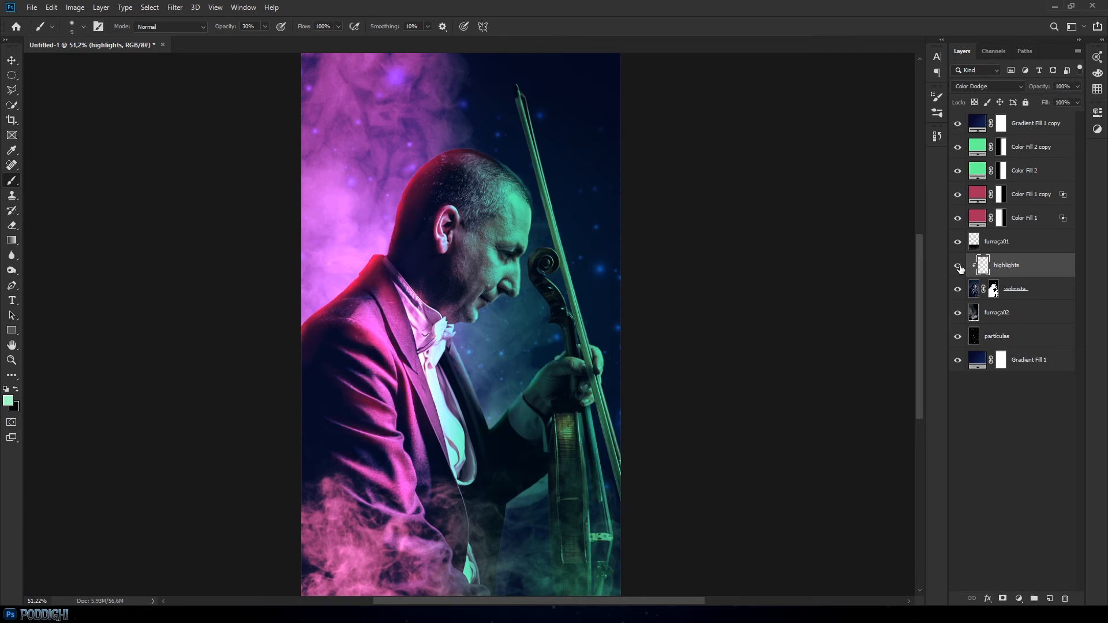
left_click(959, 266)
left_click(958, 266)
left_click(958, 266)
left_click(958, 266)
Target the violinista layer mask and set up a black Soft Round Pressure Size brush at 100% opacity
scroll(467, 323, "up", 6)
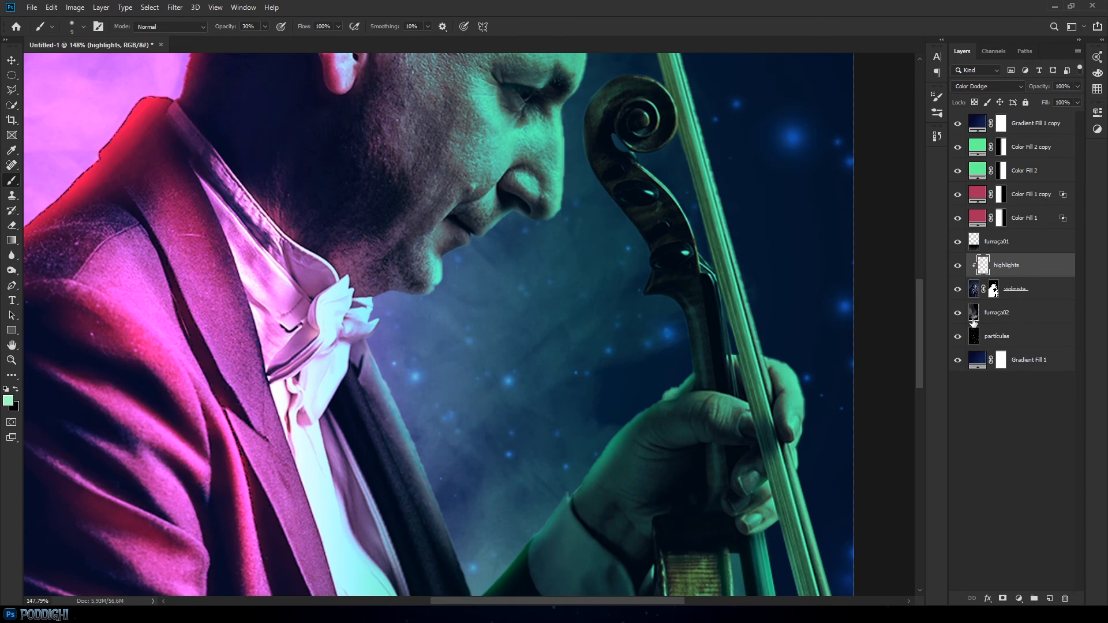
left_click(994, 289)
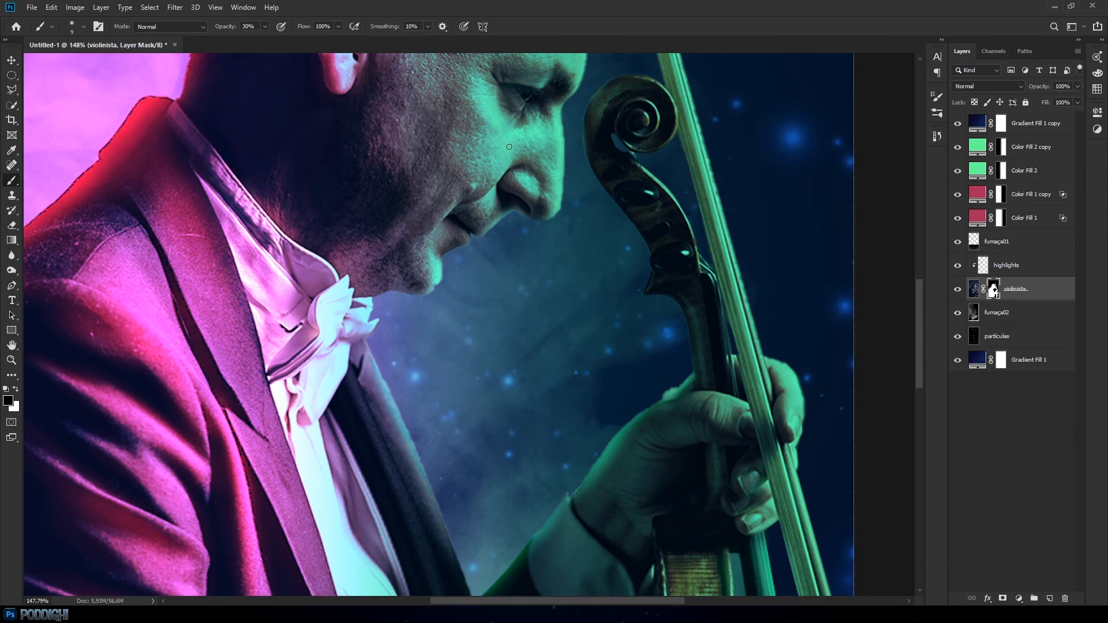
right_click(573, 136)
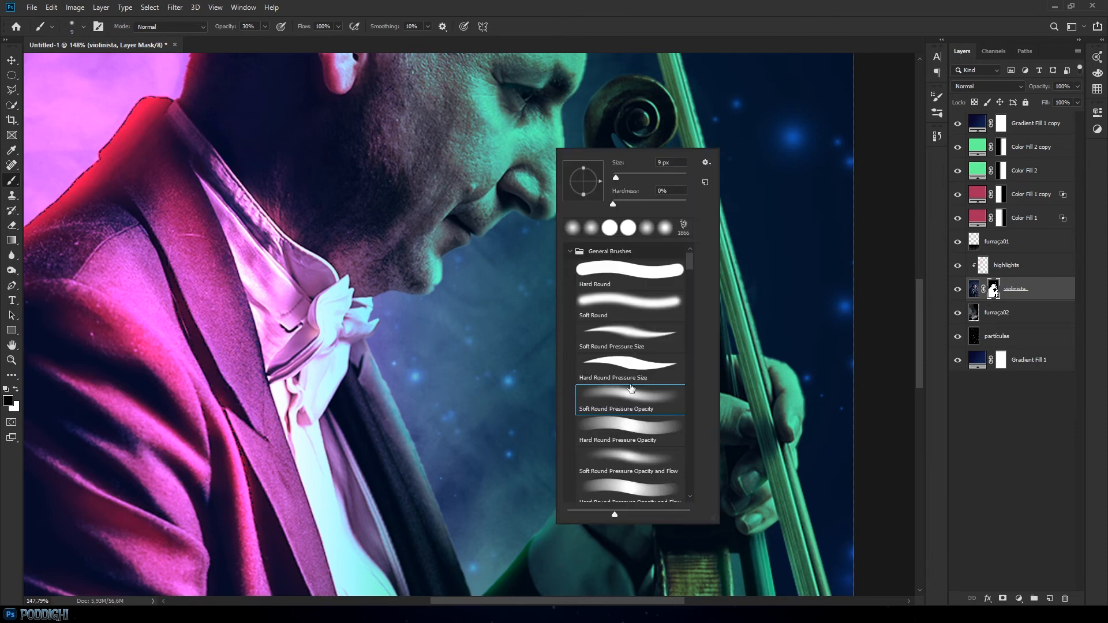
left_click(653, 353)
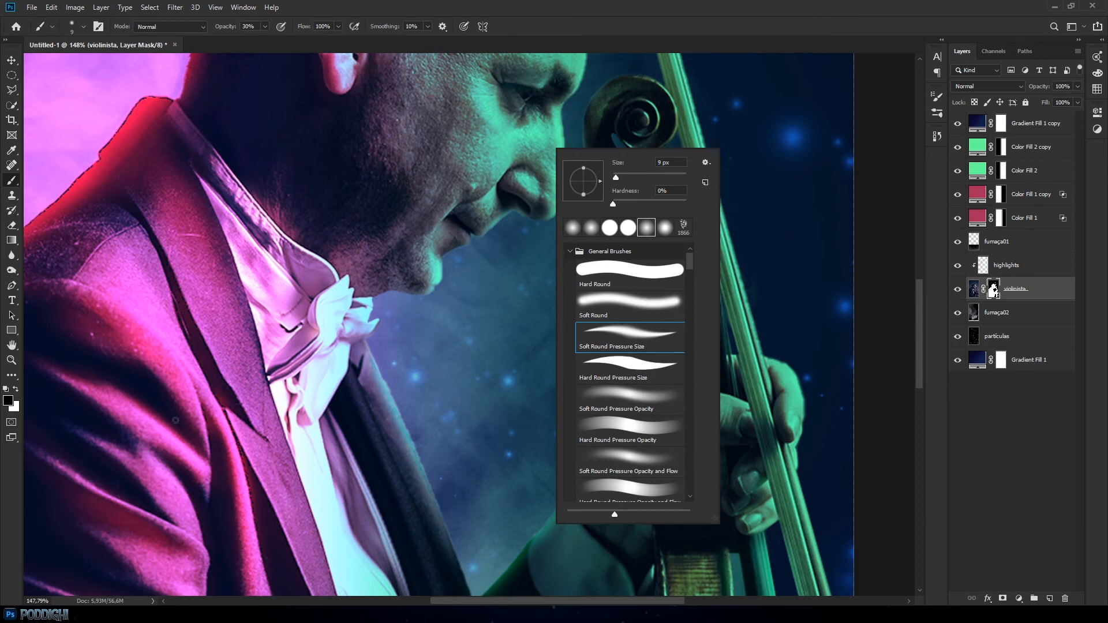
left_click(8, 400)
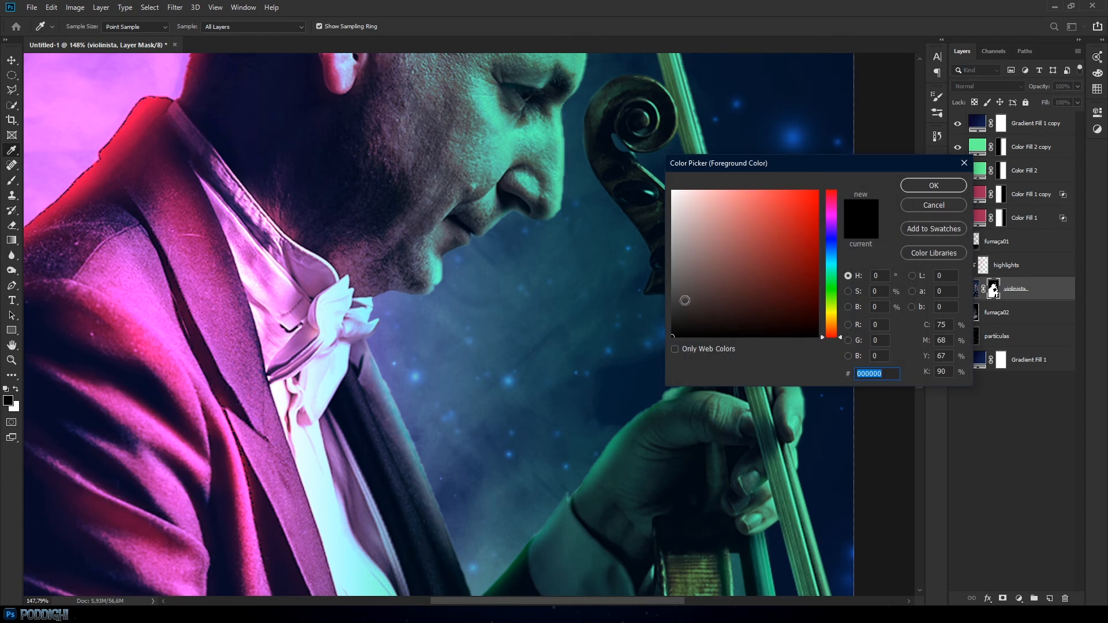
left_click(934, 185)
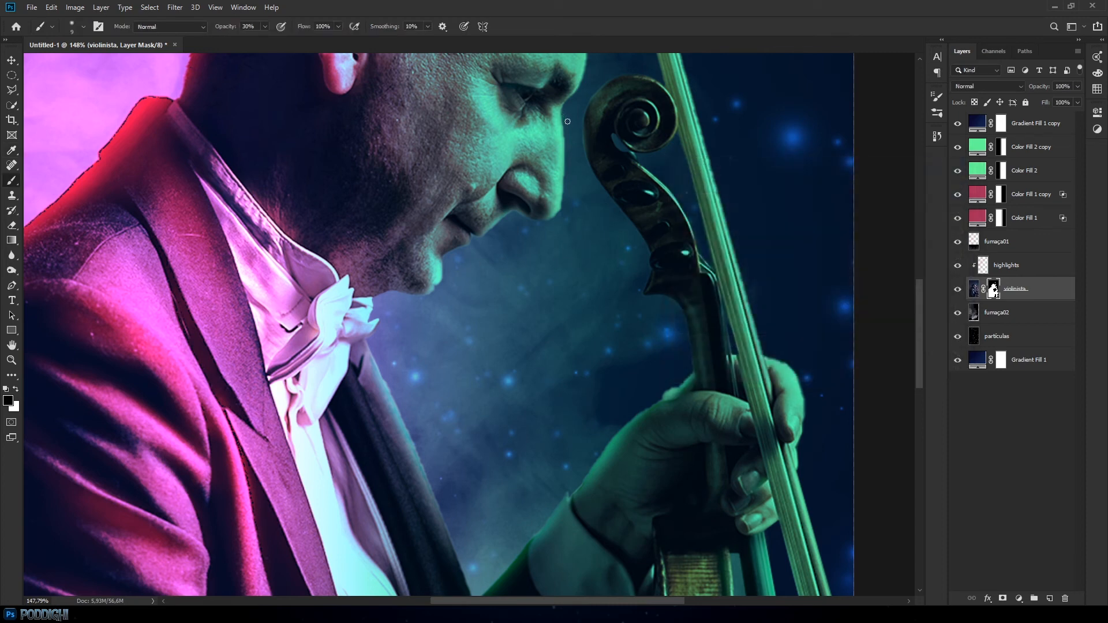
key("1")
key("0")
key("0")
key("Return")
Try retouching the violinista mask edge with black and white, and undo the strokes
key("x")
key("x")
key("ctrl+z")
key("ctrl+z")
key("x")
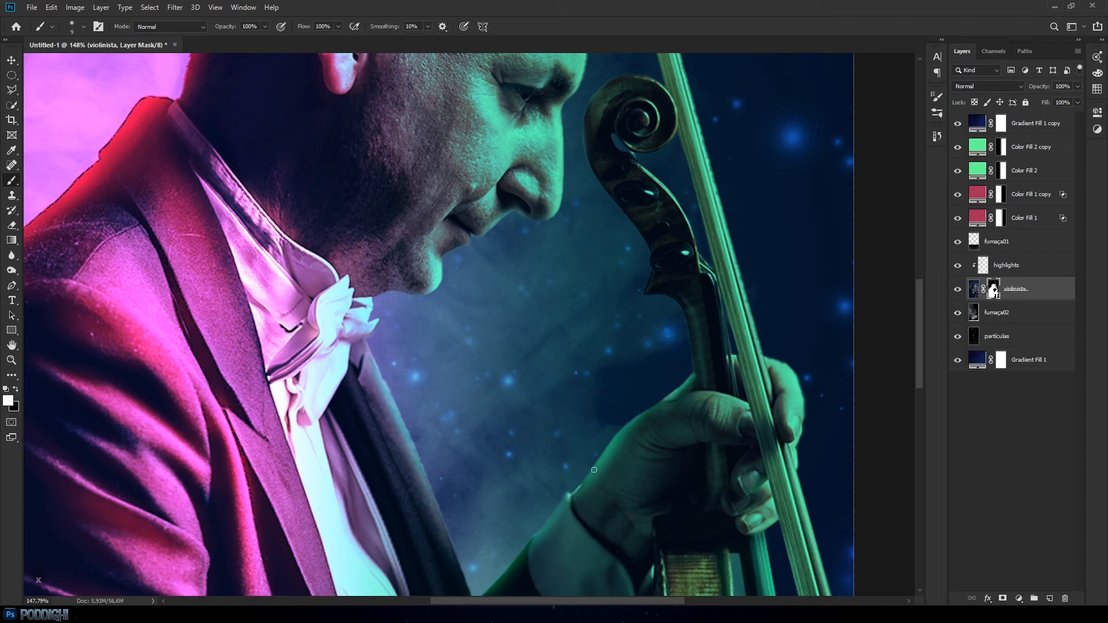
Isolate the violinista layer to examine the cut-out, and restore the visibility of all layers
scroll(553, 322, "down", 3)
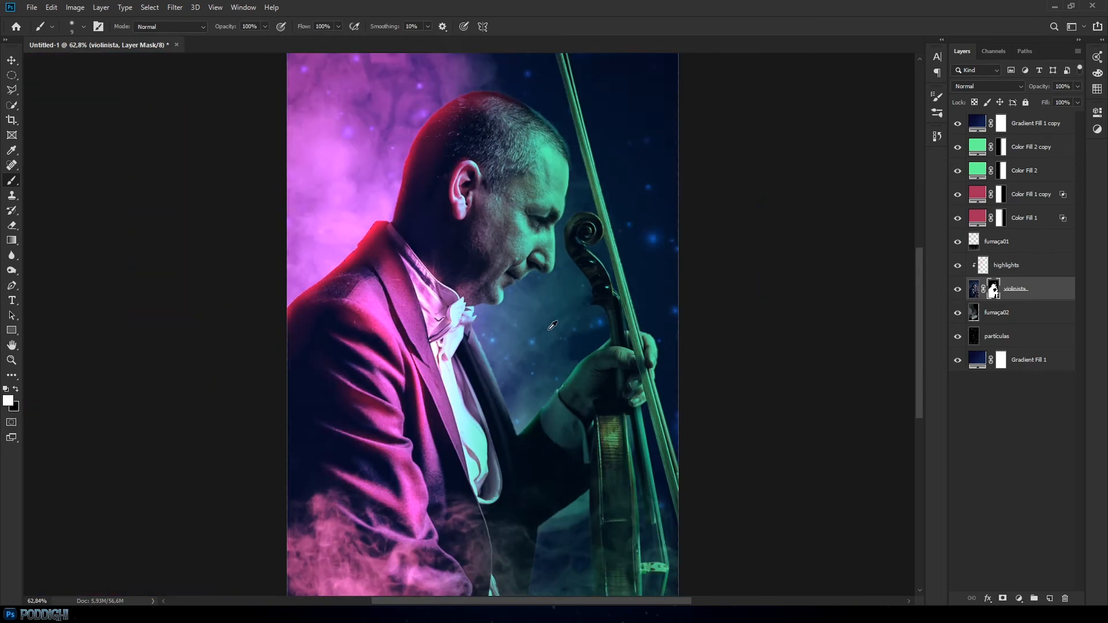
scroll(552, 322, "down", 1)
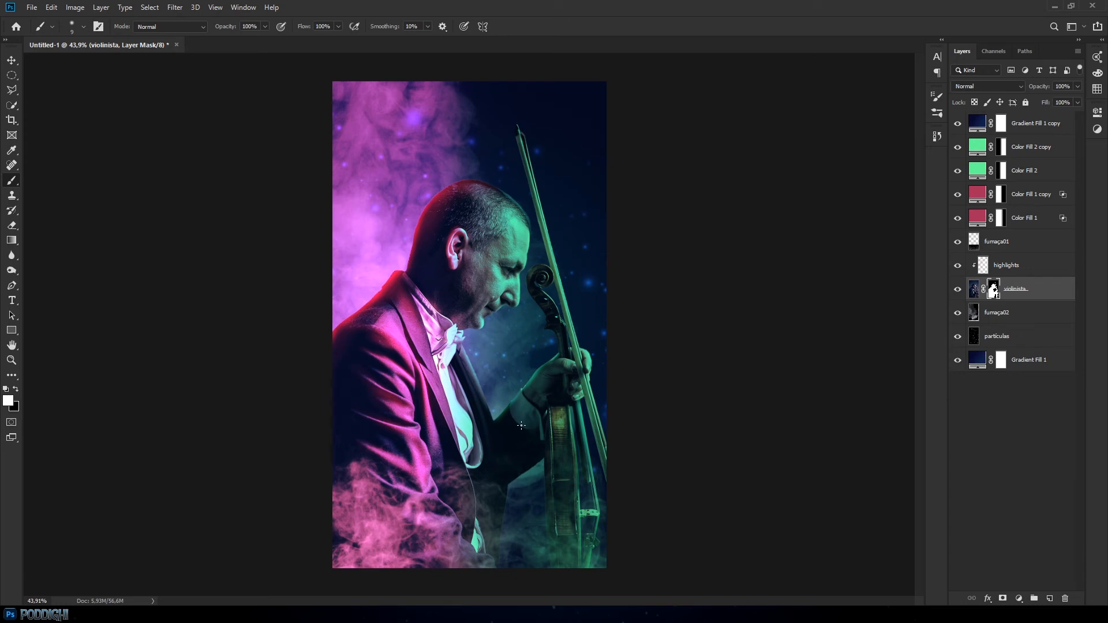
left_click(958, 289, "alt")
left_click(958, 289, "alt")
left_click(957, 289, "alt")
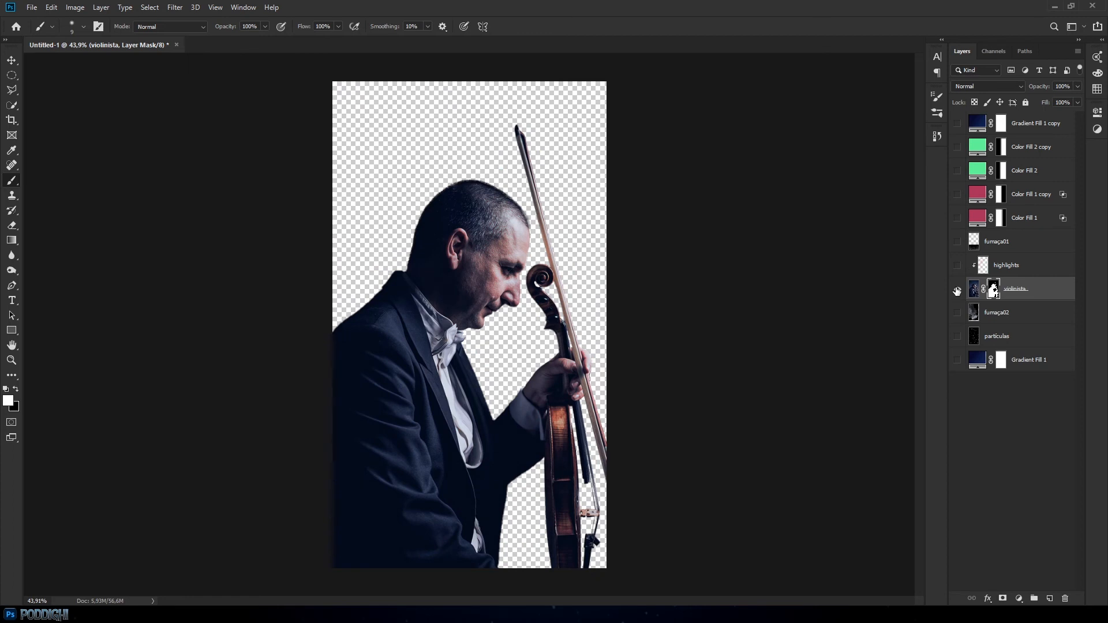
left_click(958, 290, "alt")
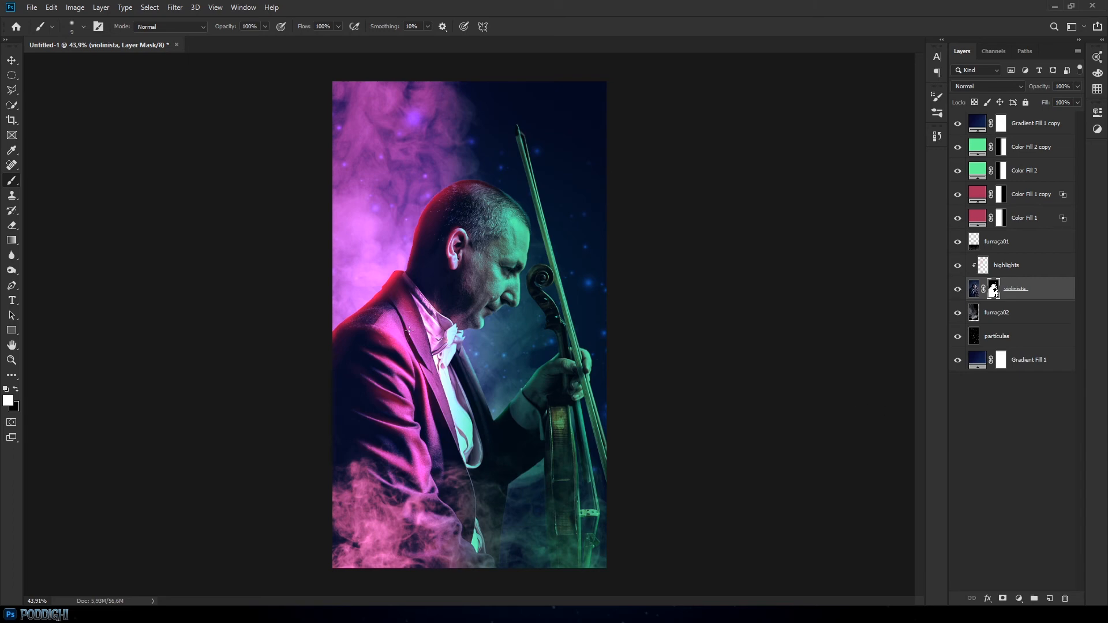
Add a white text layer reading "MÚSICA" above the violinist's head, on top of all layers
left_click(999, 444)
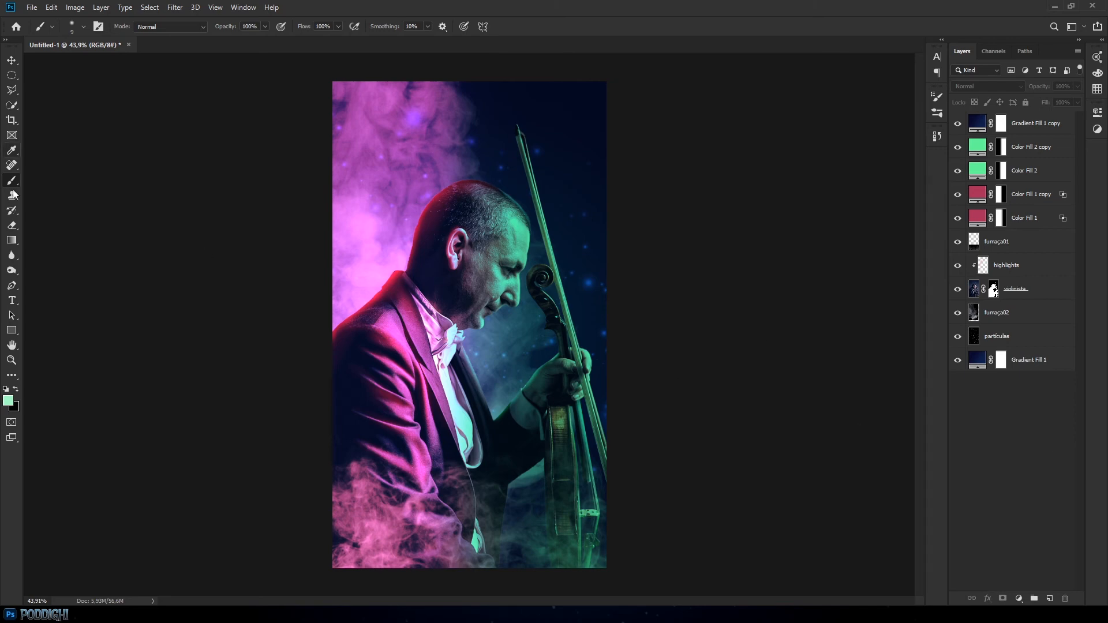
left_click(12, 300)
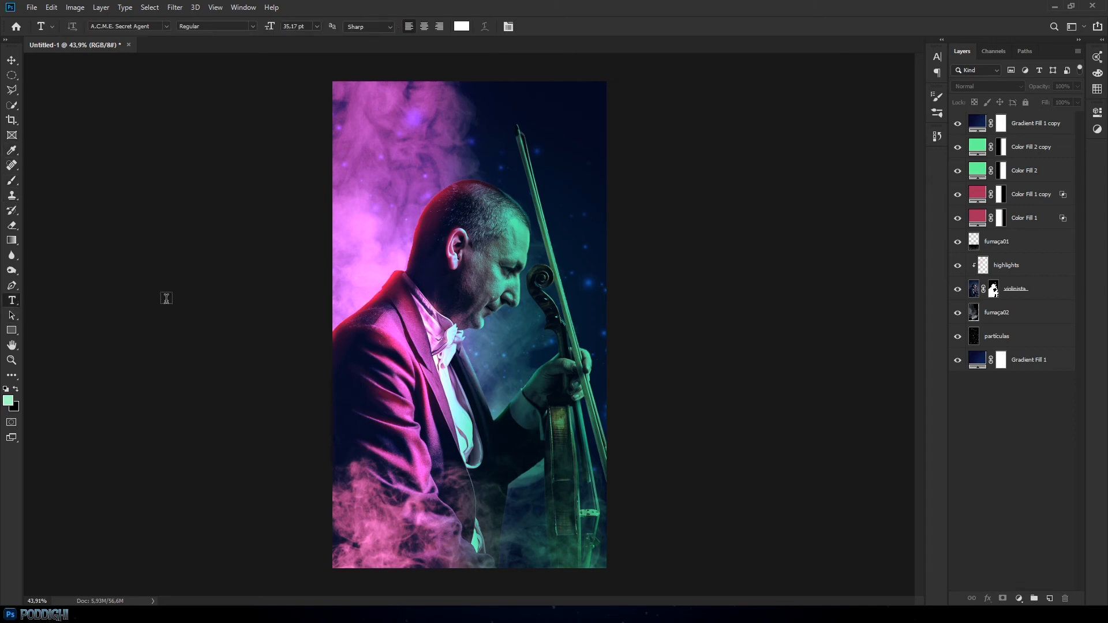
left_click(393, 158)
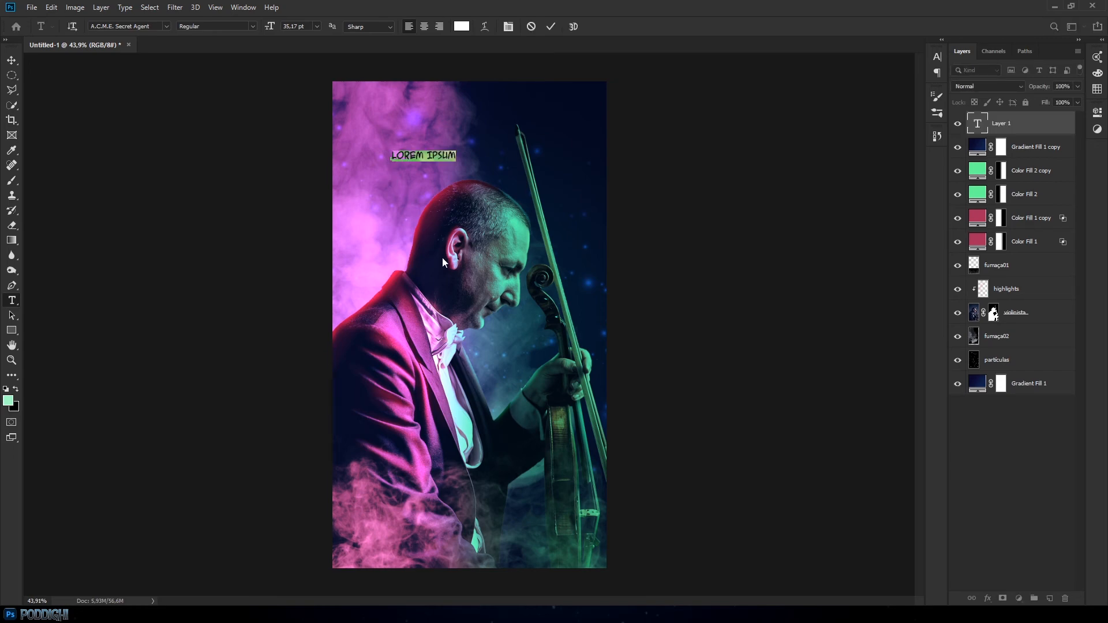
key("Caps_Lock")
type("MÚSICA")
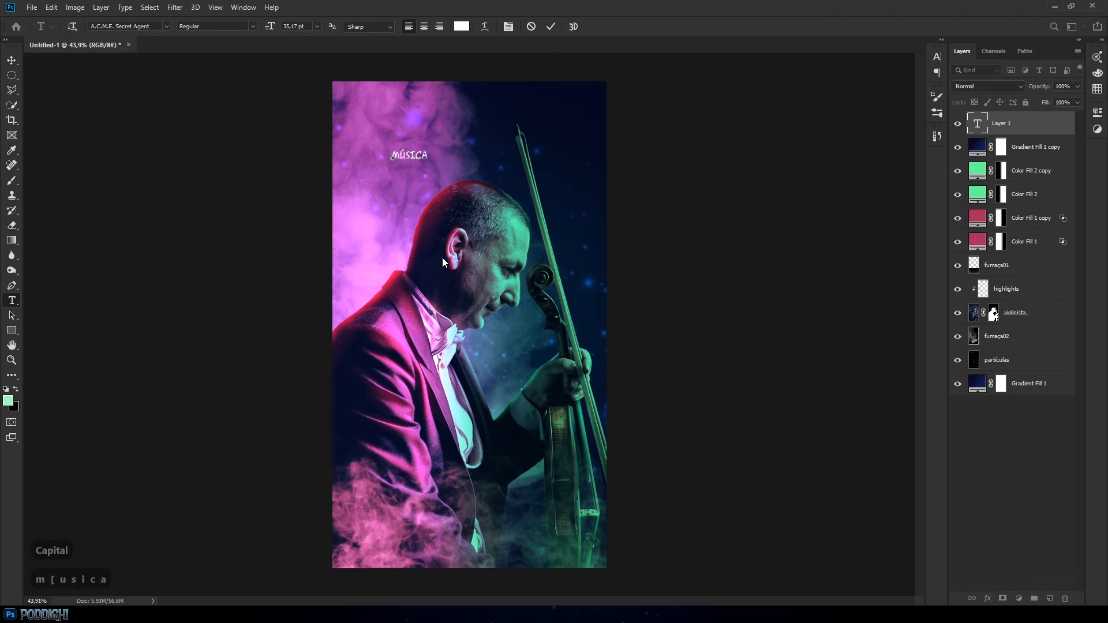
Set the font of the whole MÚSICA text to Lato Heavy
key("ctrl+a")
left_click(153, 27)
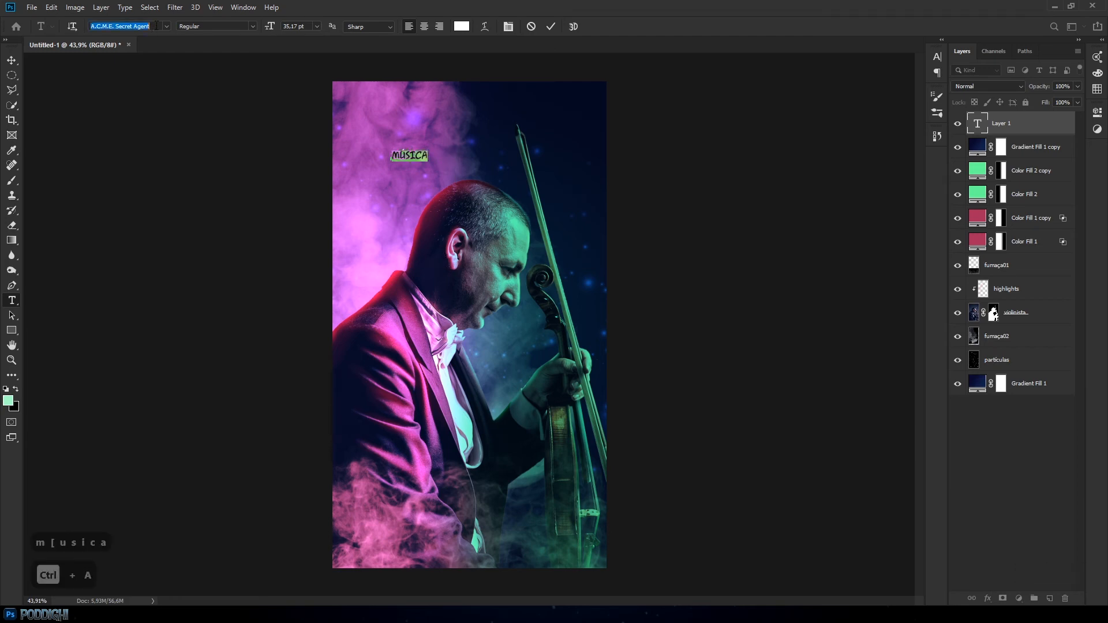
type("lato")
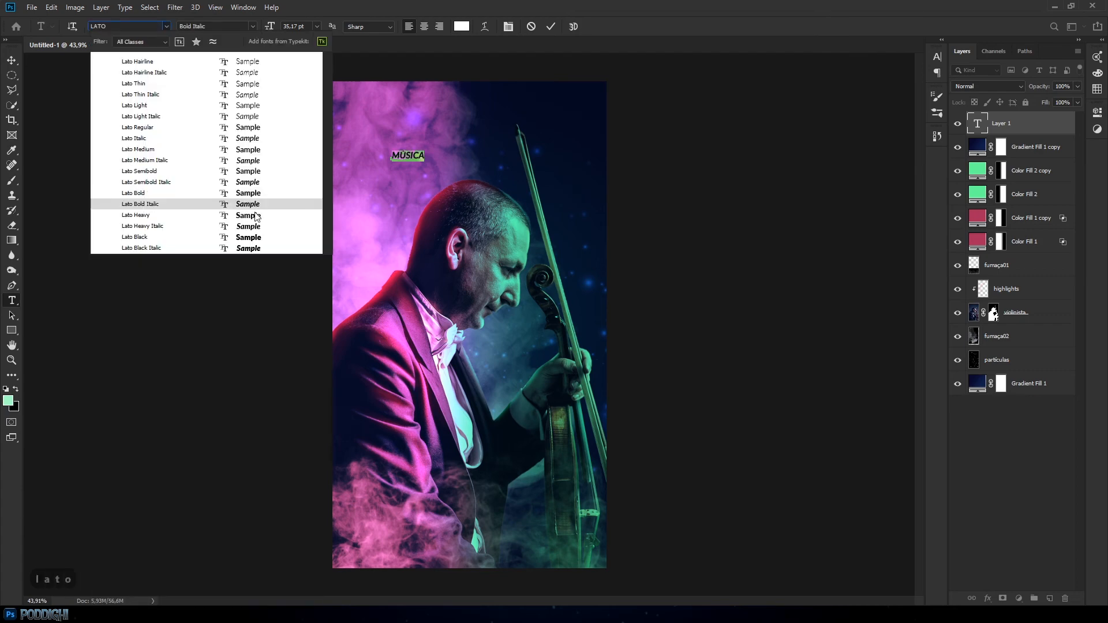
left_click(252, 220)
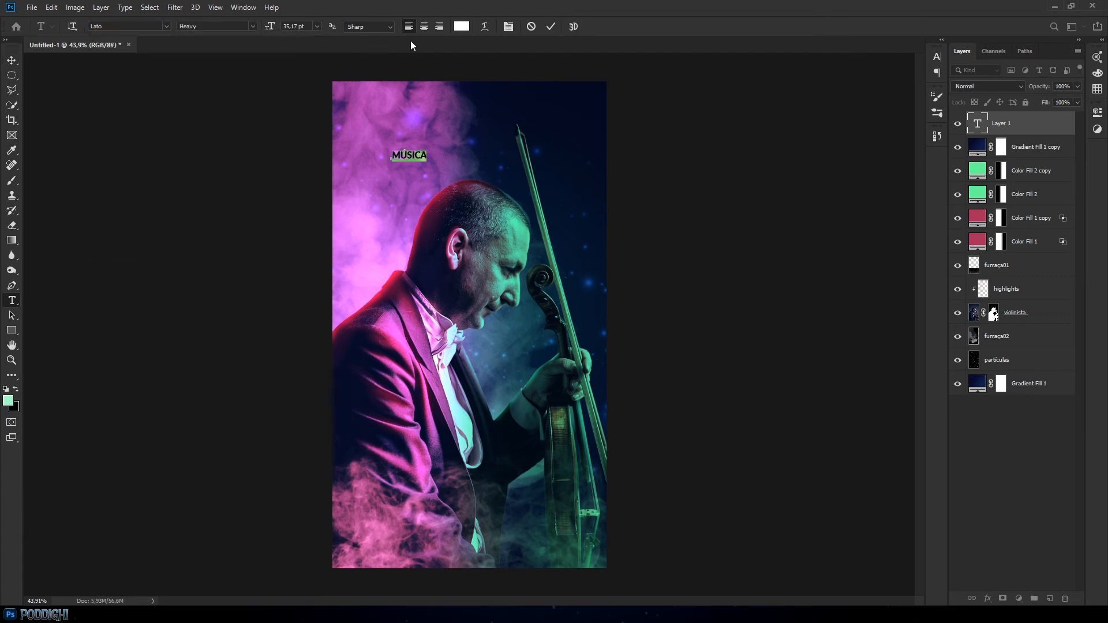
Scale the MÚSICA title to about 679% and place it across the image, overlapping the top of the head
left_click(11, 62)
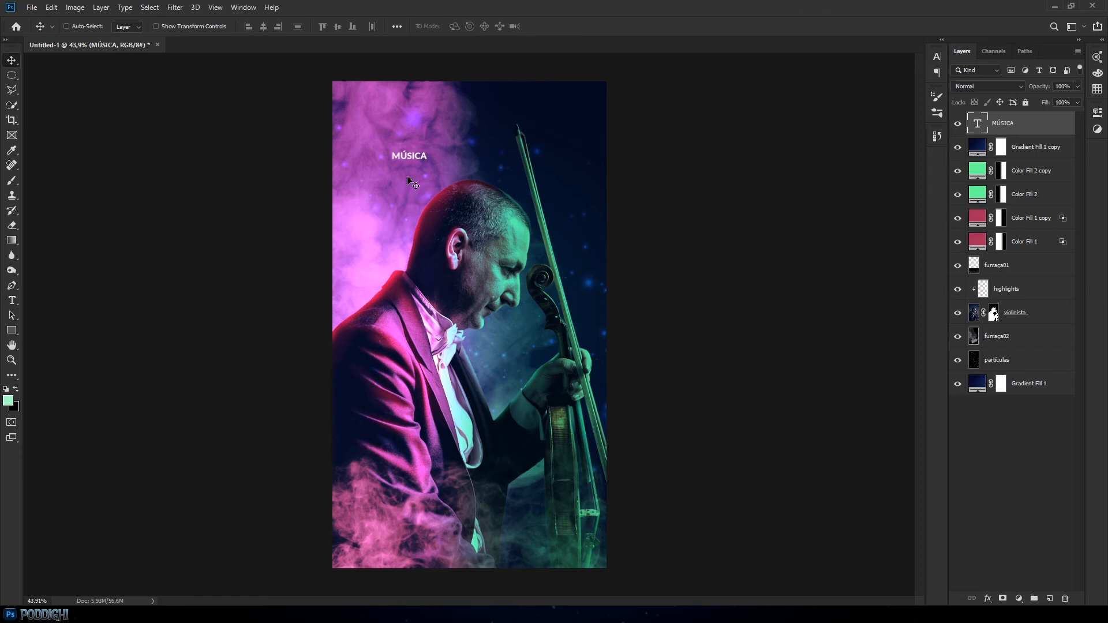
key("ctrl+t")
left_click_drag(427, 161, 627, 231)
left_click_drag(553, 198, 511, 177)
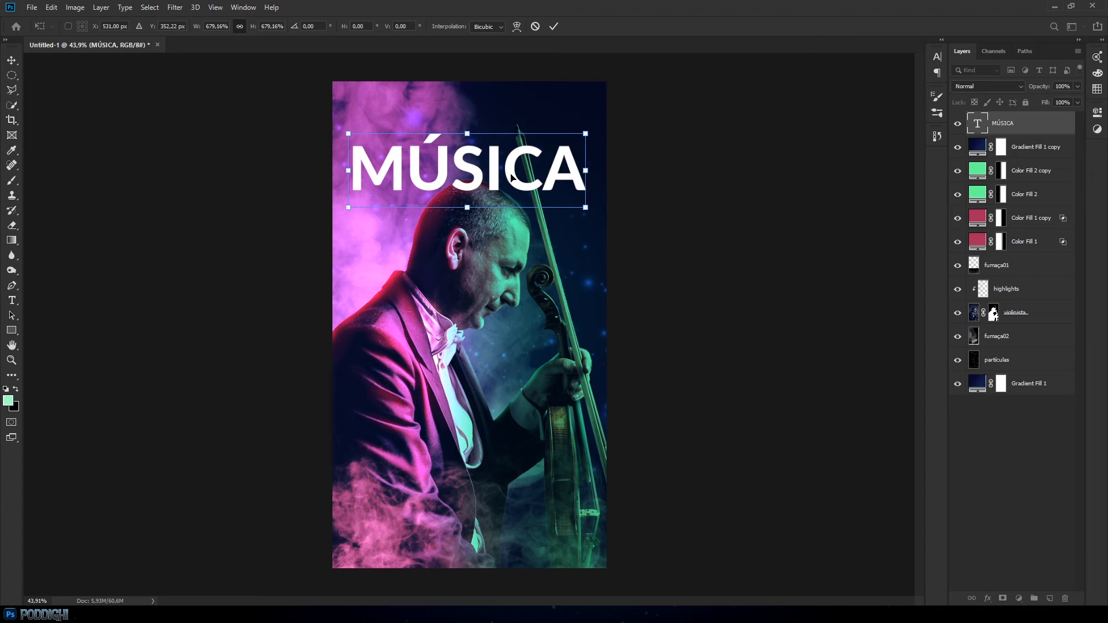
left_click_drag(511, 178, 528, 190)
key("Return")
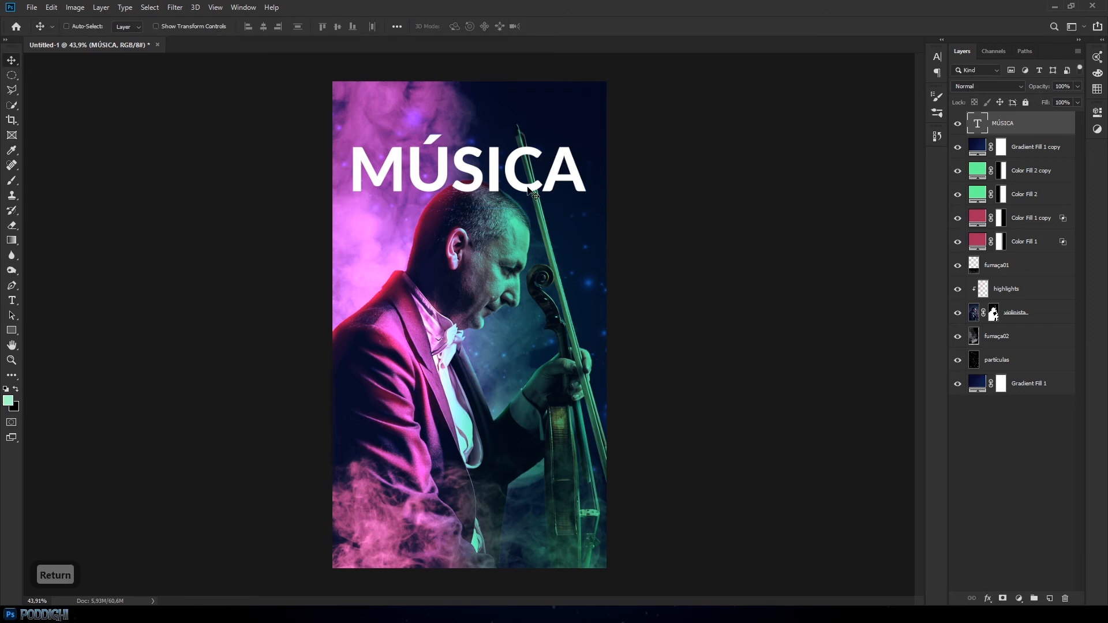
Load the violinista mask as a selection, invert it and apply it as a layer mask on the MÚSICA text
left_click(994, 314)
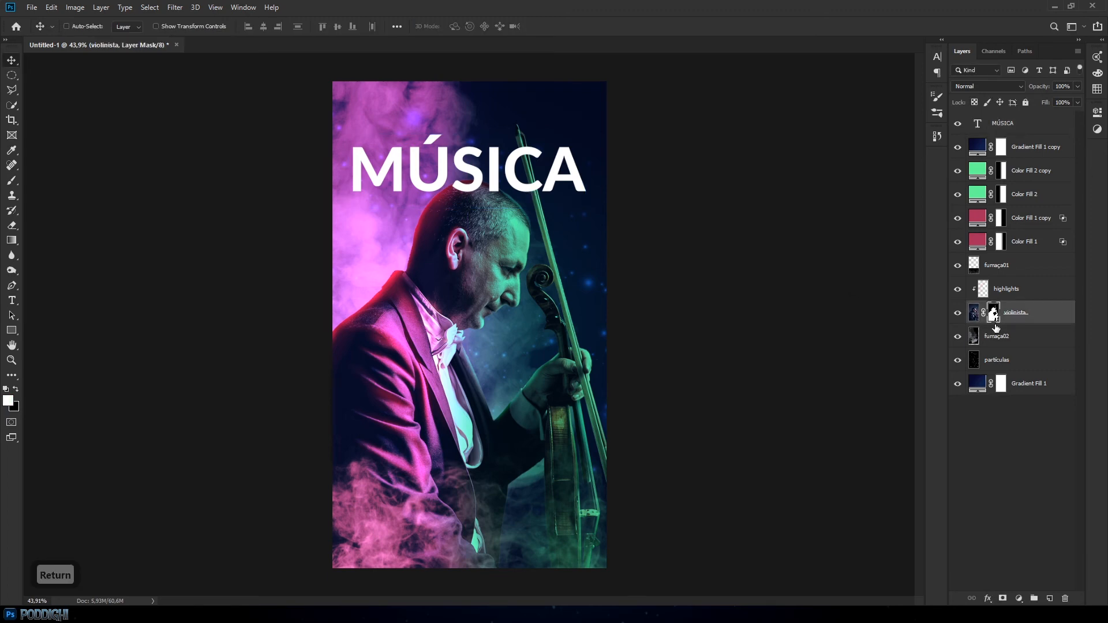
left_click(995, 318, "ctrl")
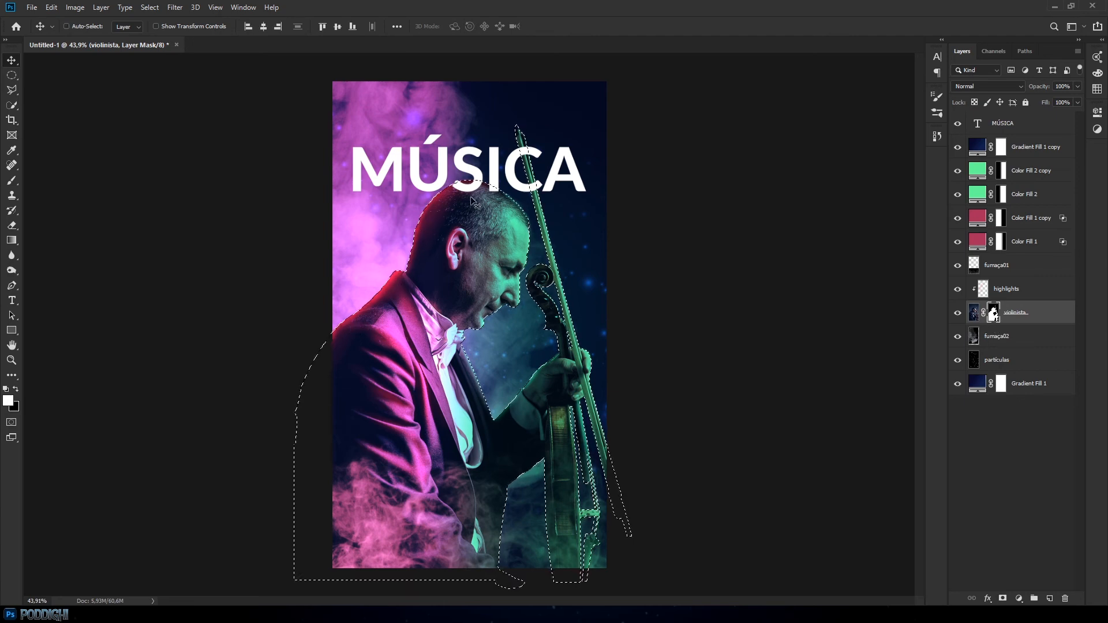
left_click(1012, 125)
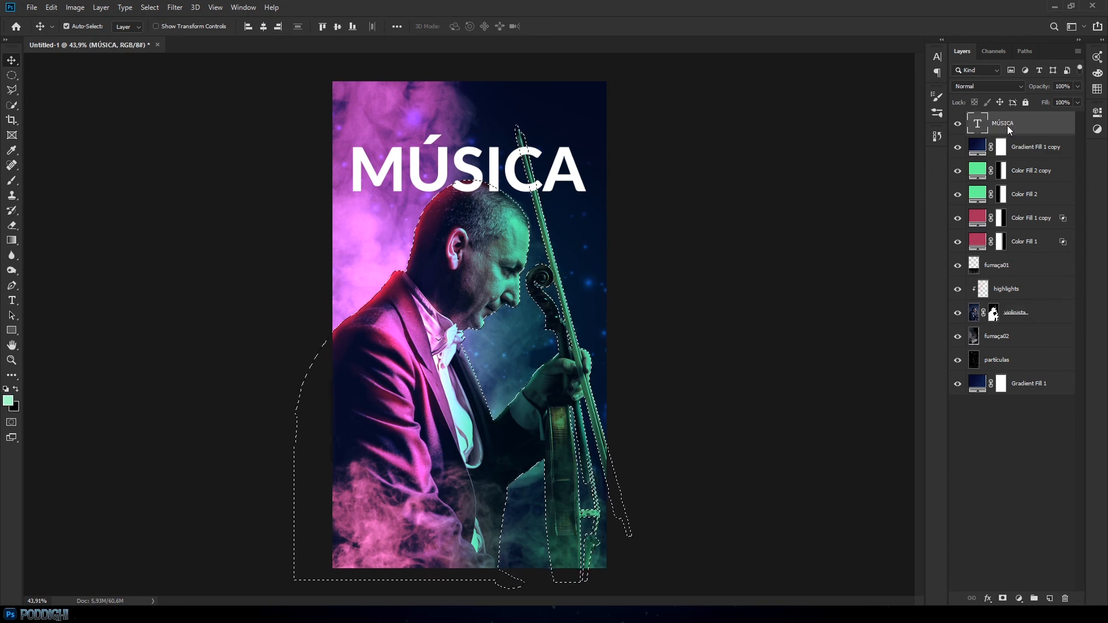
key("ctrl+shift+i")
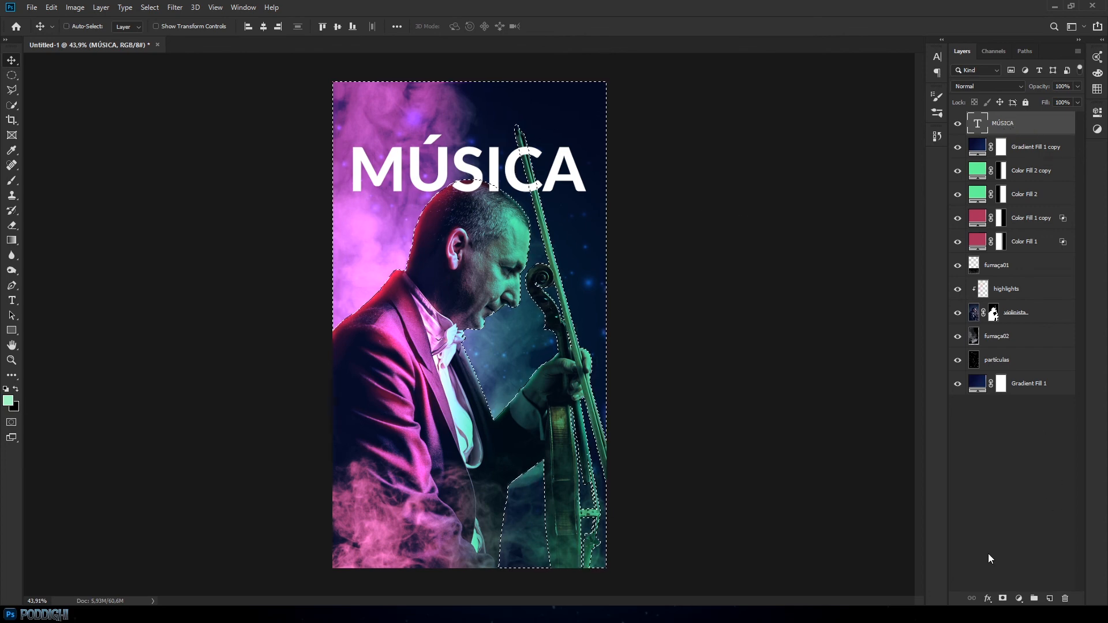
left_click(1005, 599)
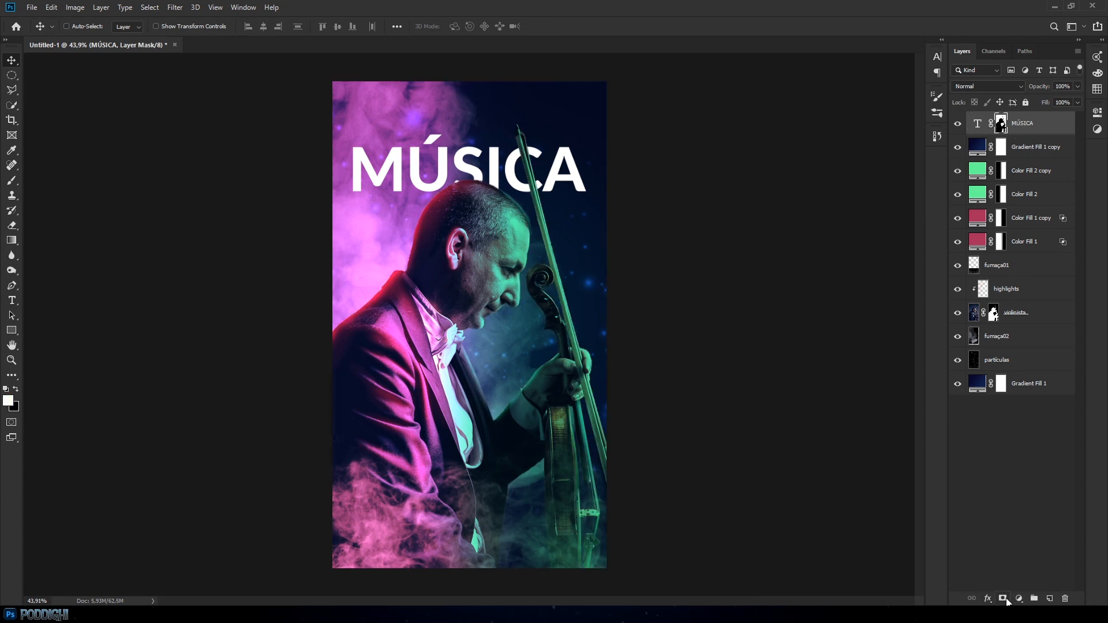
Try painting white on the MÚSICA layer mask over the bow near its tip with a 60 px brush
scroll(511, 205, "up", 10)
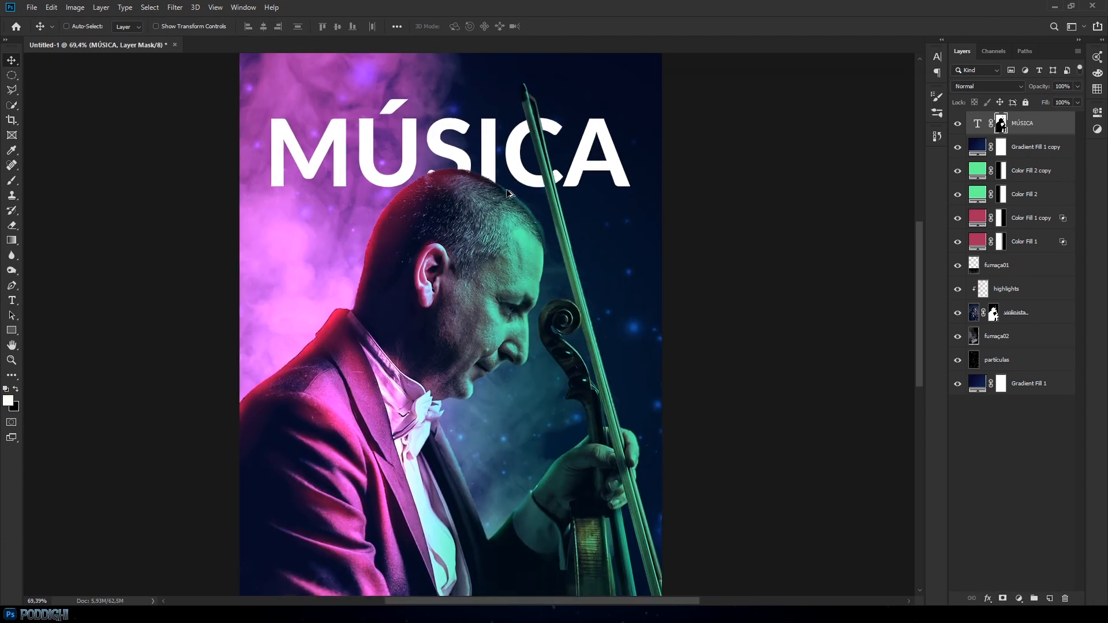
scroll(472, 161, "down", 4)
scroll(476, 185, "up", 3)
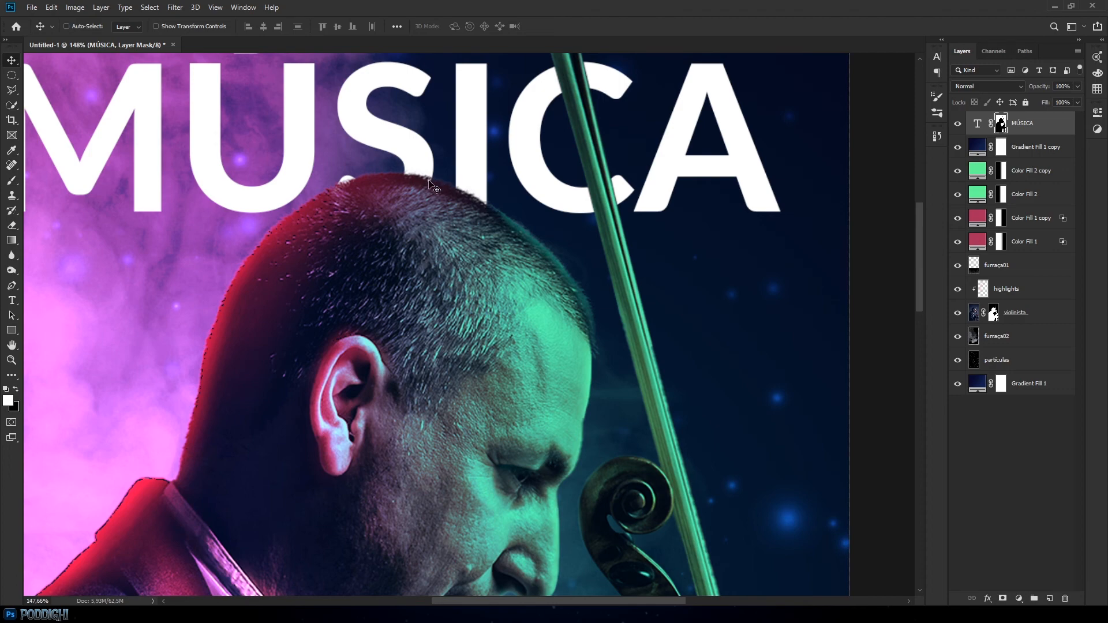
scroll(437, 292, "down", 6)
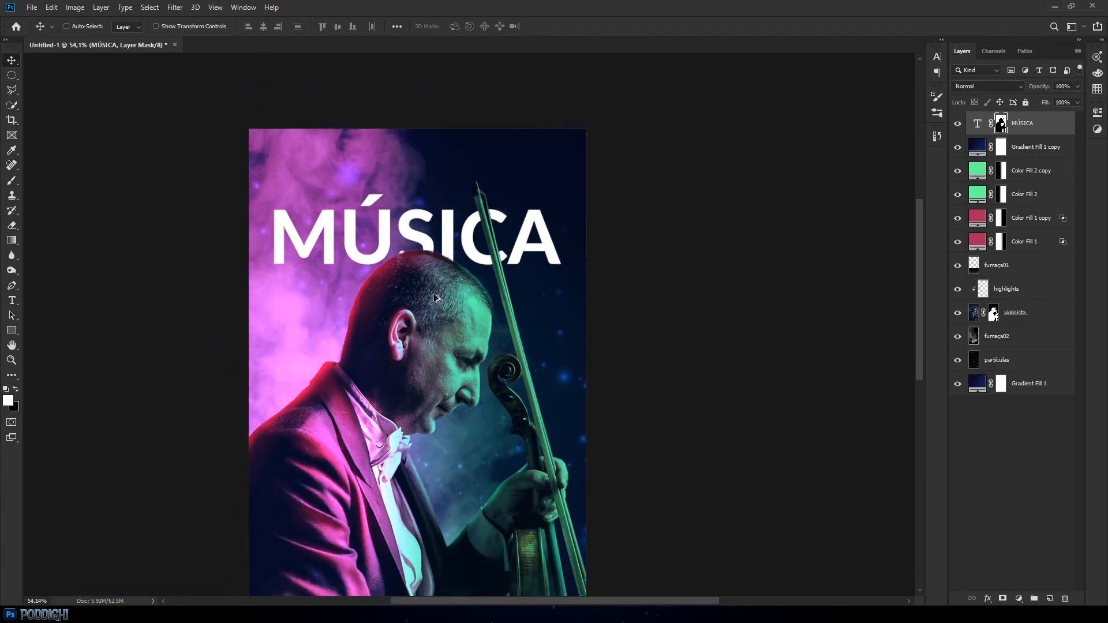
scroll(434, 293, "up", 2)
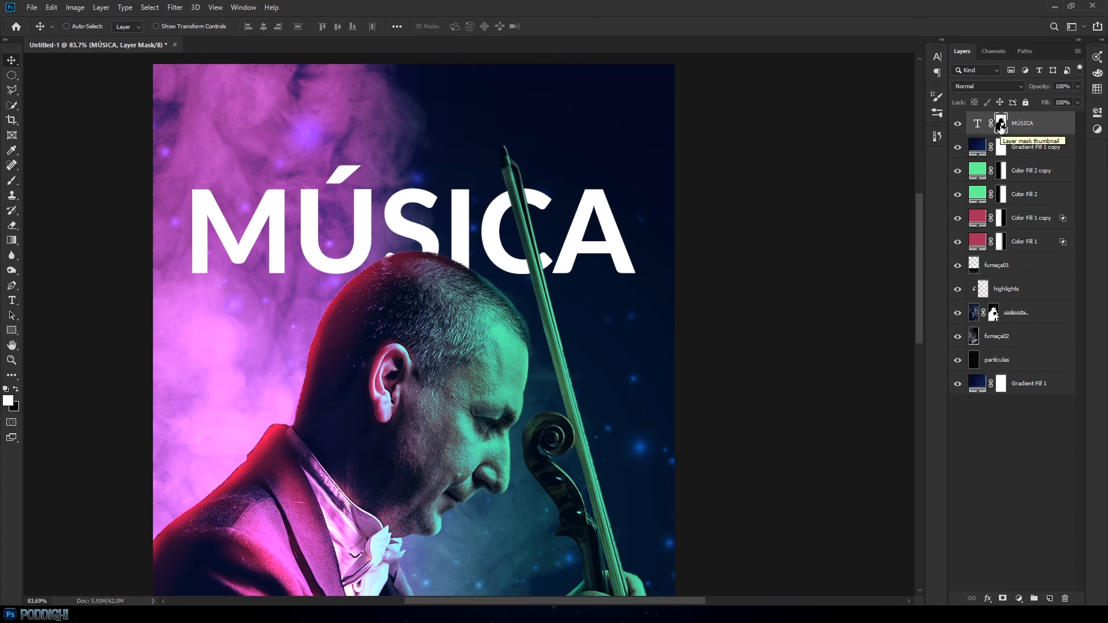
left_click(11, 183)
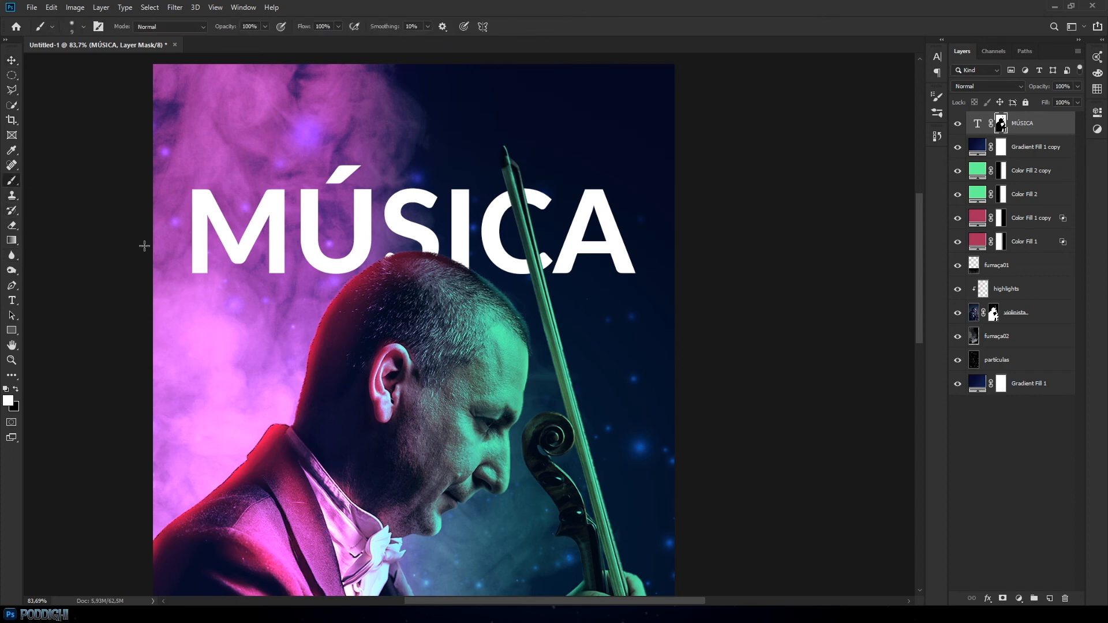
key("Caps_Lock")
key("bracketright")
key("bracketright")
key("bracketright")
key("bracketright")
key("bracketright")
key("bracketright")
key("bracketright")
key("bracketright")
key("bracketright")
key("bracketright")
left_click_drag(518, 202, 509, 187)
Add the text OUÇA in Lato Heavy above the MÚSICA title
scroll(497, 342, "down", 5)
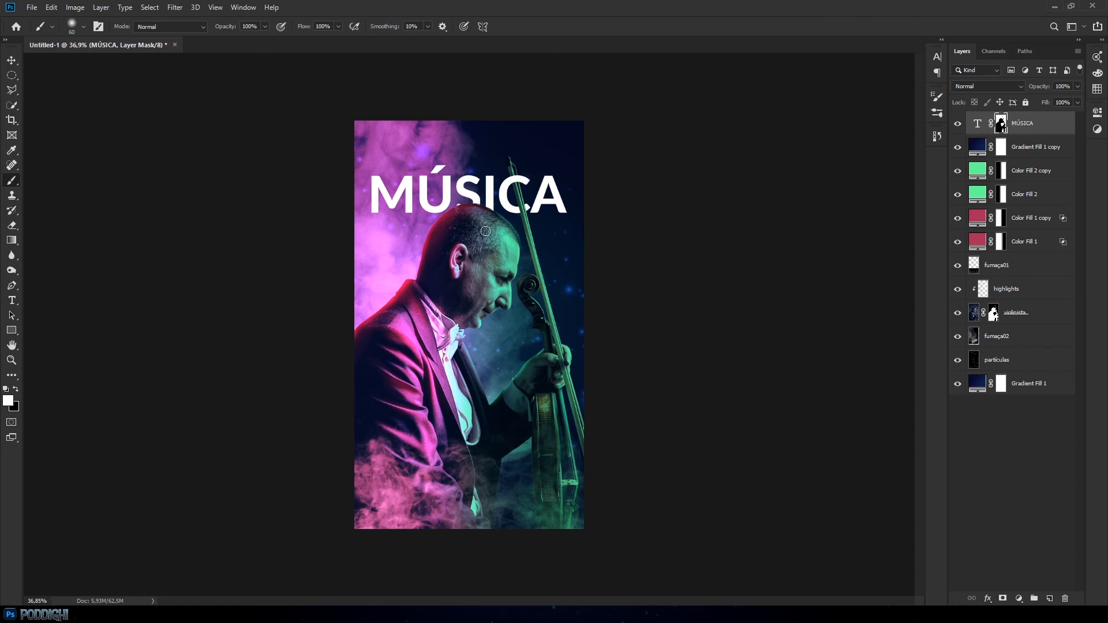
scroll(483, 198, "up", 5)
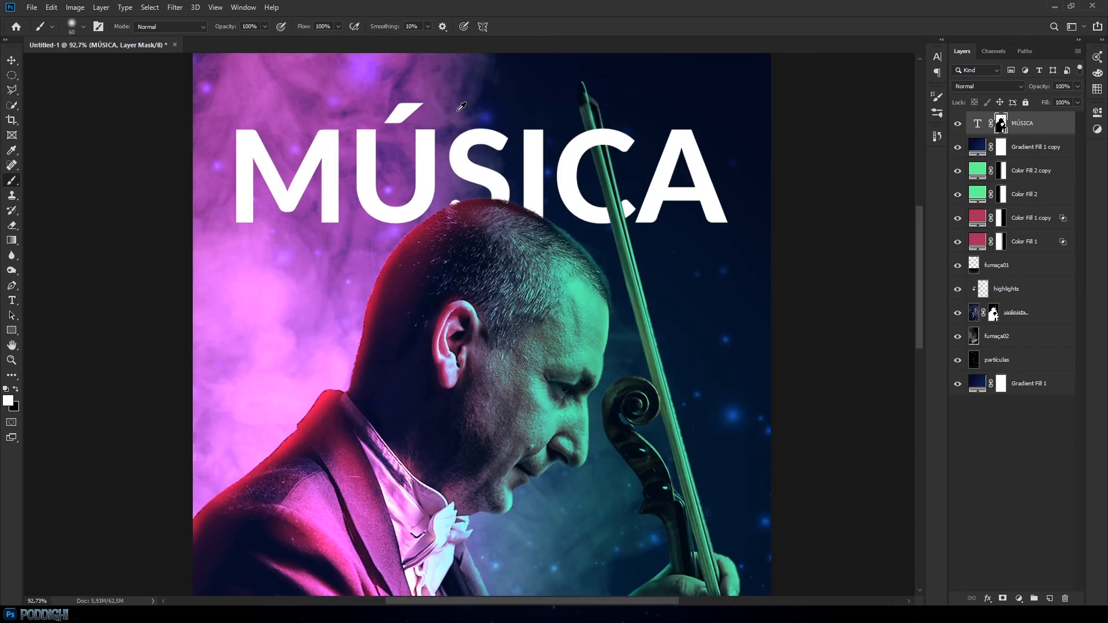
scroll(451, 208, "down", 2)
scroll(440, 212, "up", 2)
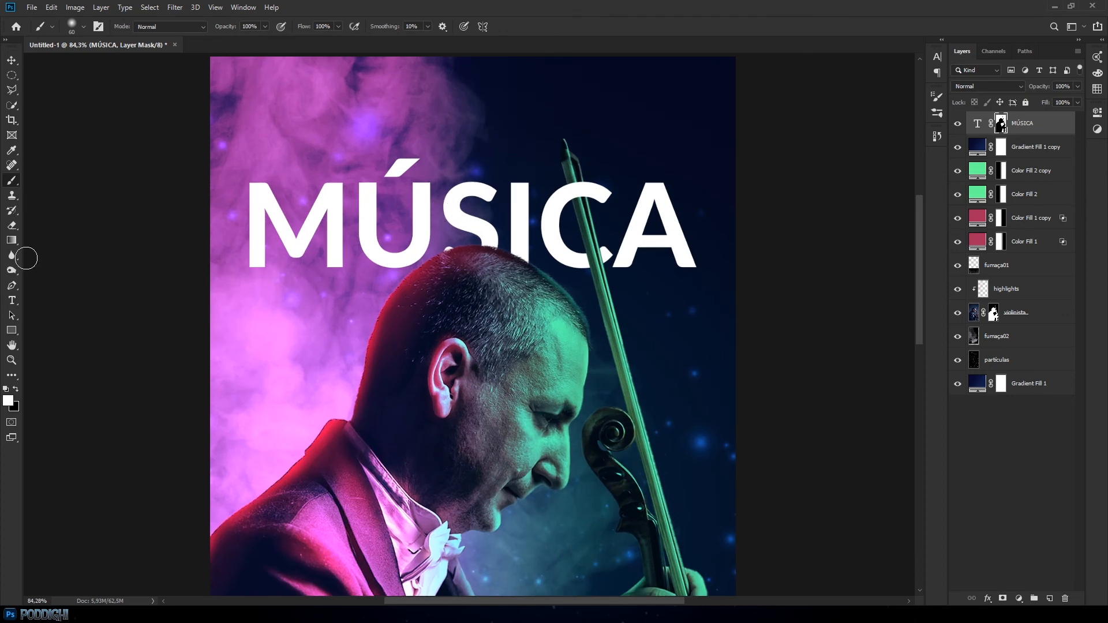
left_click(12, 300)
left_click(275, 129)
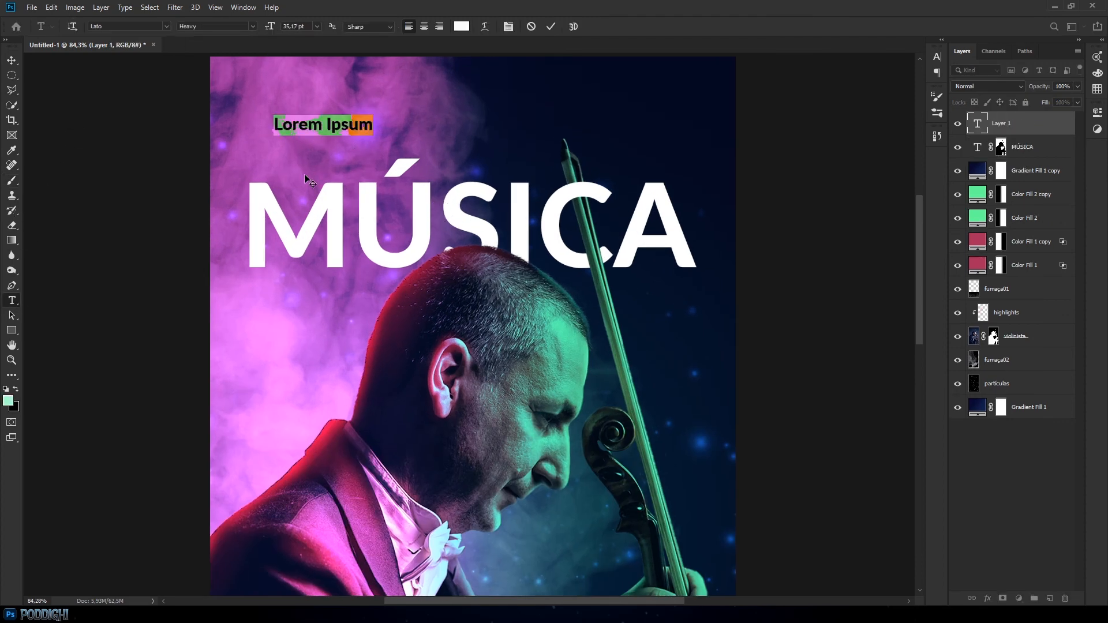
key("Caps_Lock")
type("OUÇA")
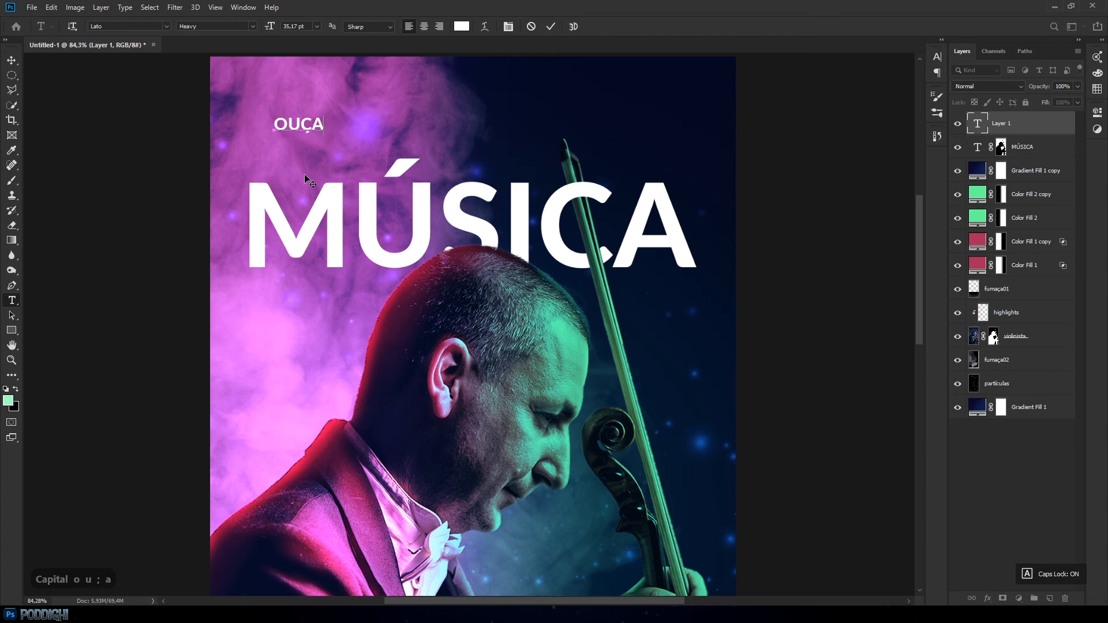
left_click(11, 61)
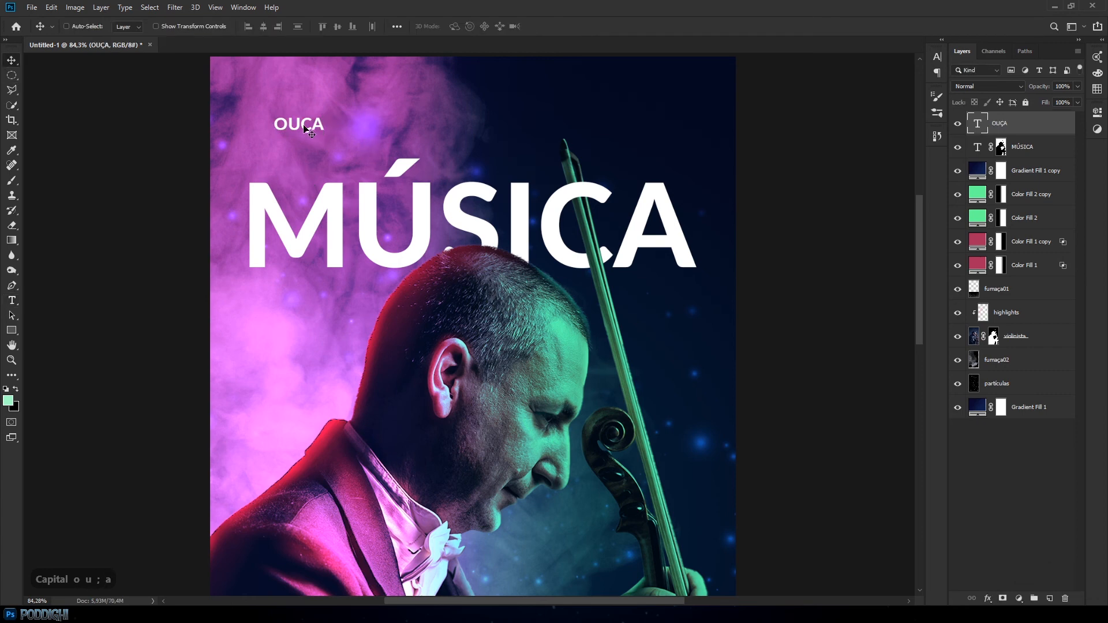
Move OUÇA directly above the M, flush with the title's left edge, and scale it to about 255%
left_click_drag(305, 129, 281, 175)
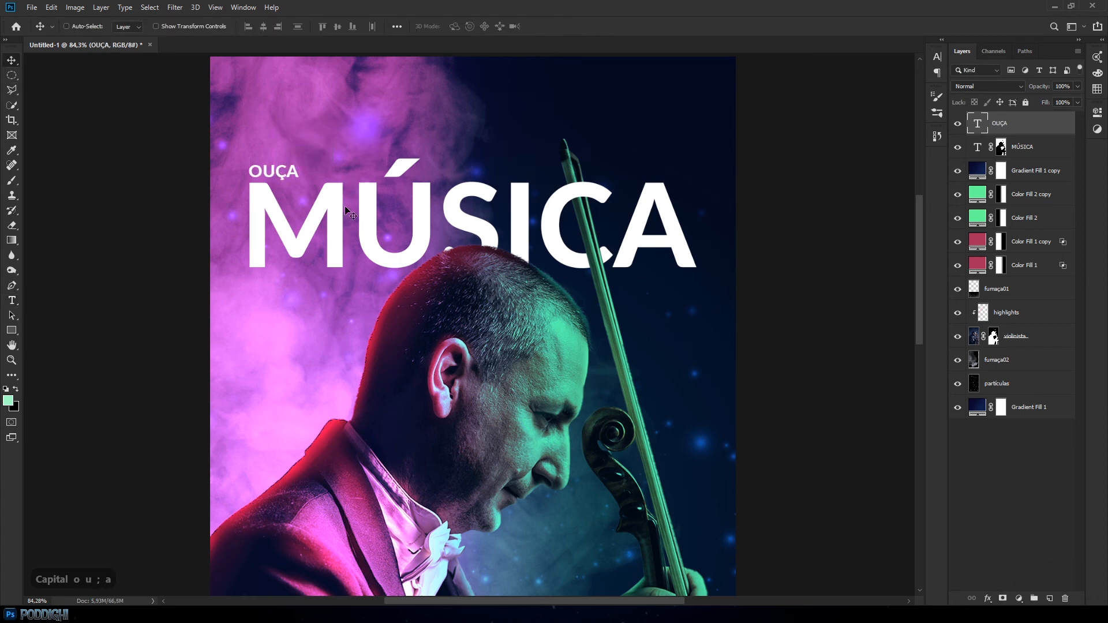
key("ctrl+t")
left_click_drag(299, 161, 376, 127)
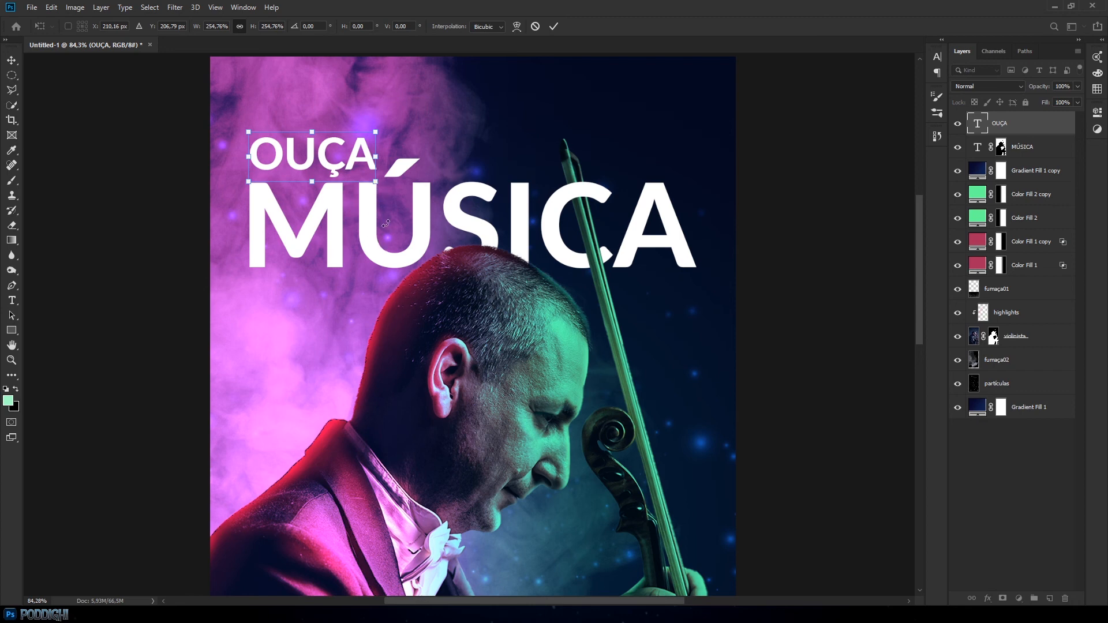
key("Return")
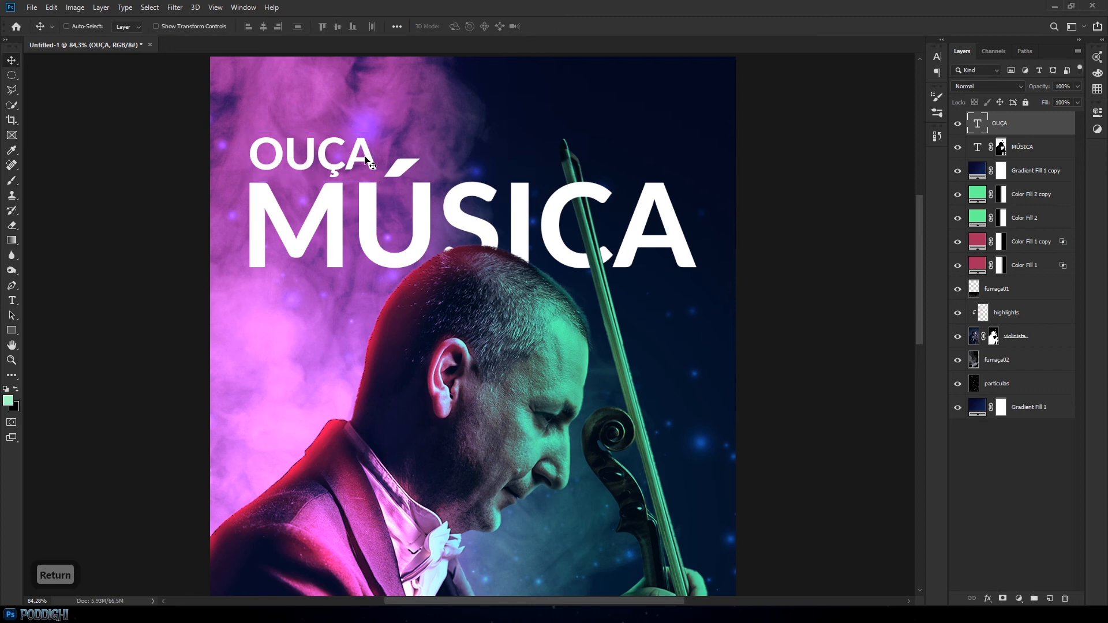
scroll(362, 190, "up", 5)
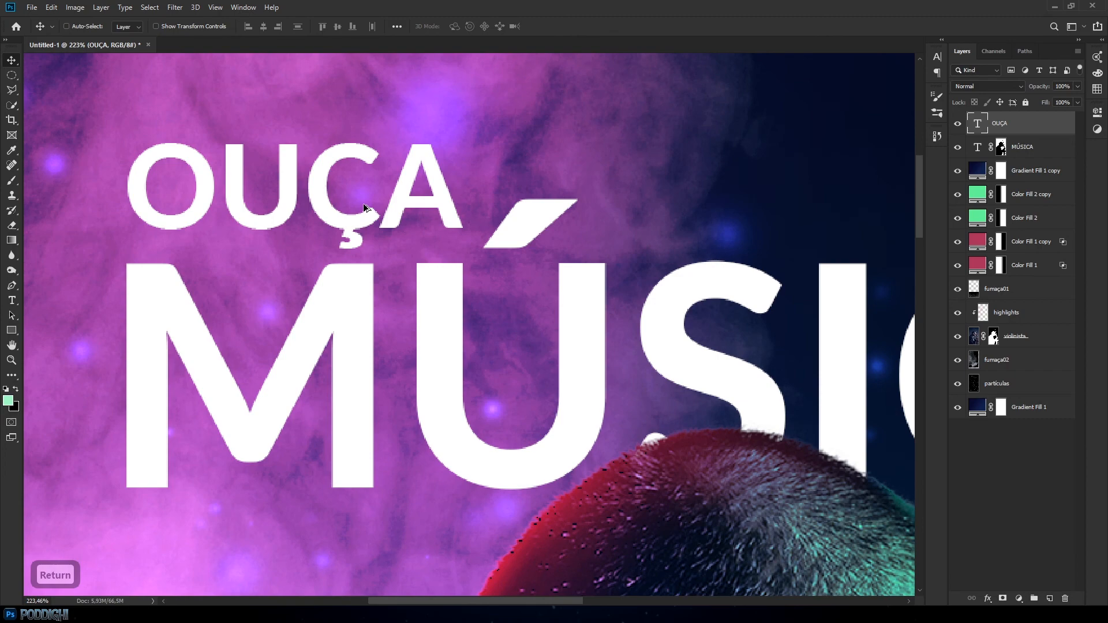
scroll(271, 194, "down", 6)
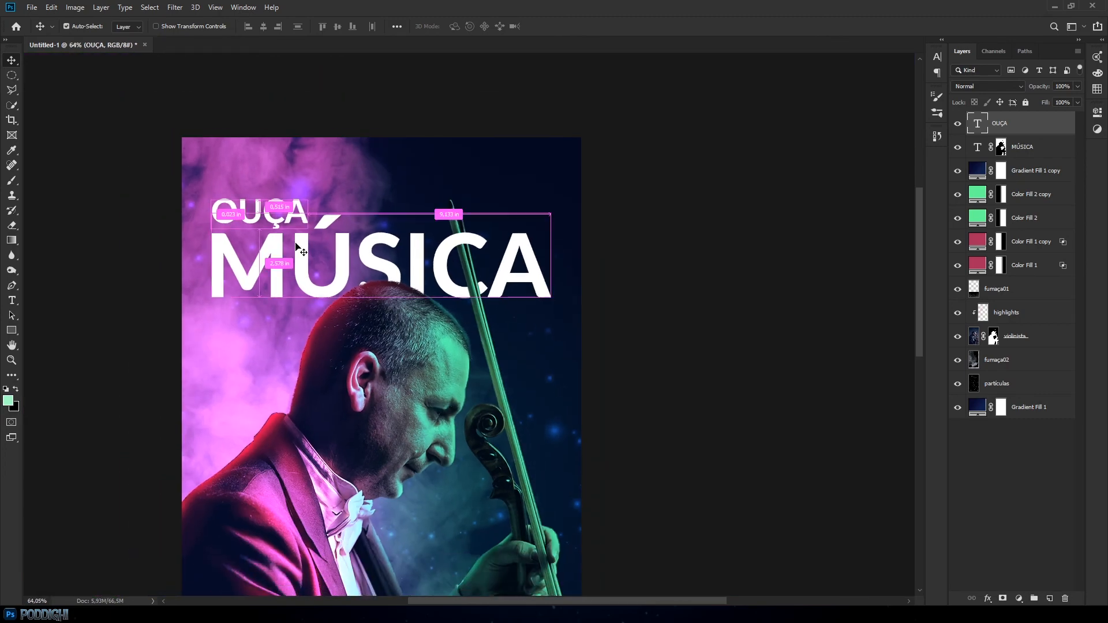
Duplicate the OUÇA text, place the copy below the right end of MÚSICA and change its wording to SEMPRE
key("ctrl+j")
left_click_drag(296, 229, 517, 331)
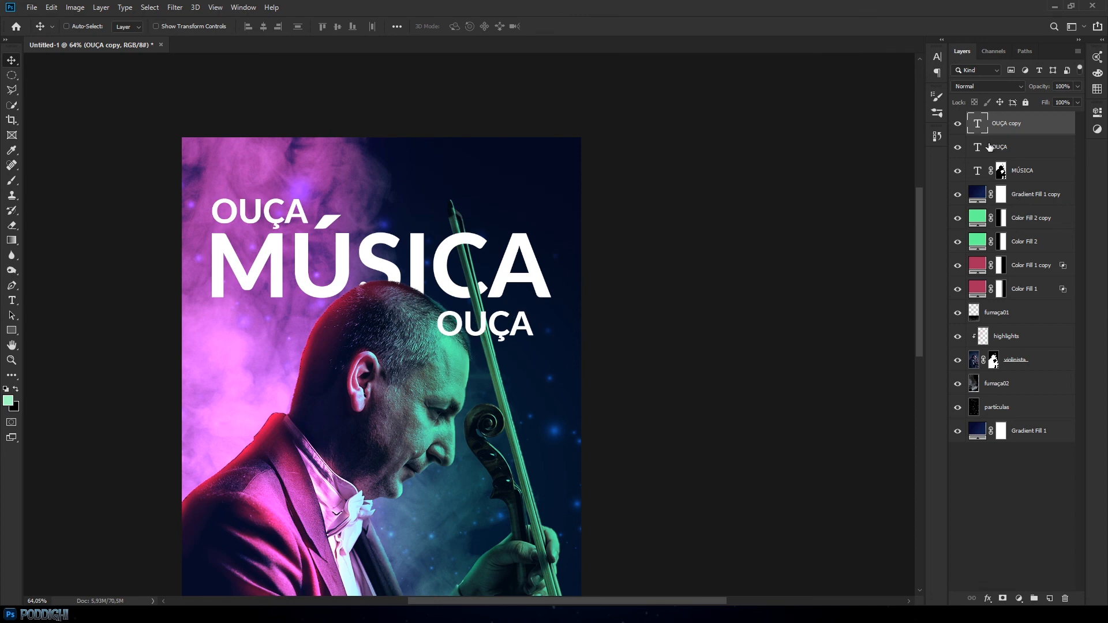
double_click(977, 124)
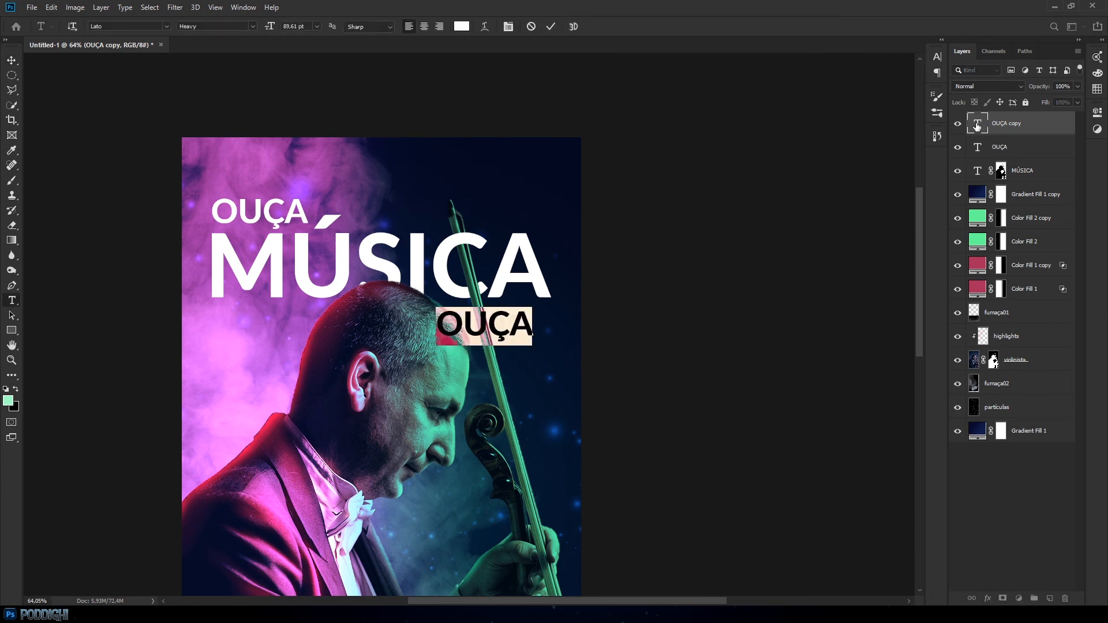
type("SEMPRE")
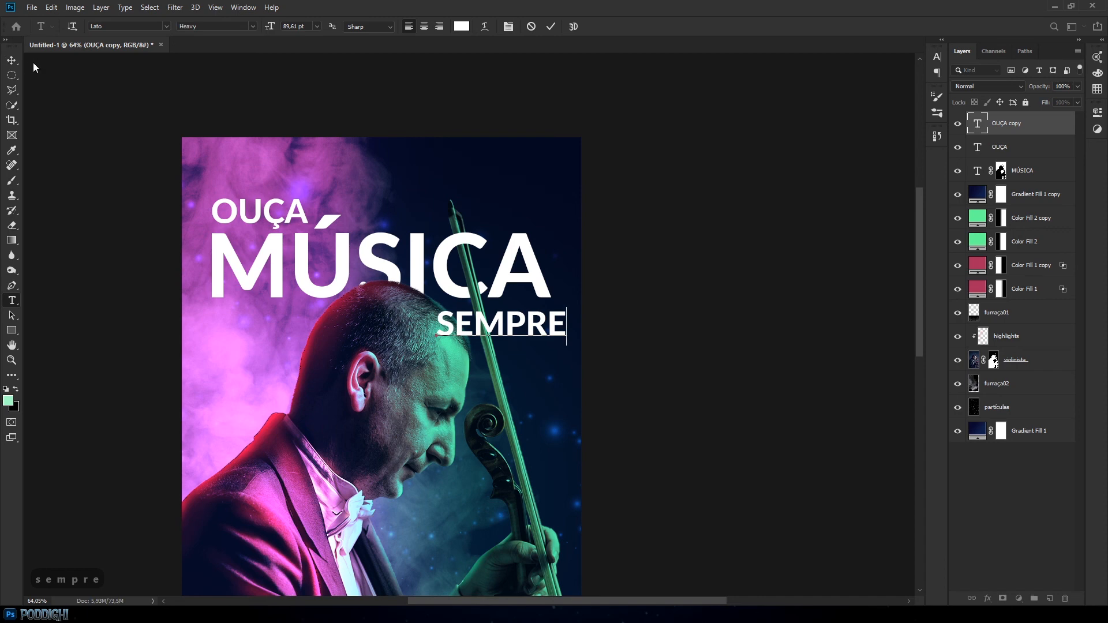
left_click(11, 60)
Scale SEMPRE down to about 91% so its right edge lines up with the final A of MÚSICA
scroll(508, 327, "up", 3)
scroll(508, 327, "up", 2)
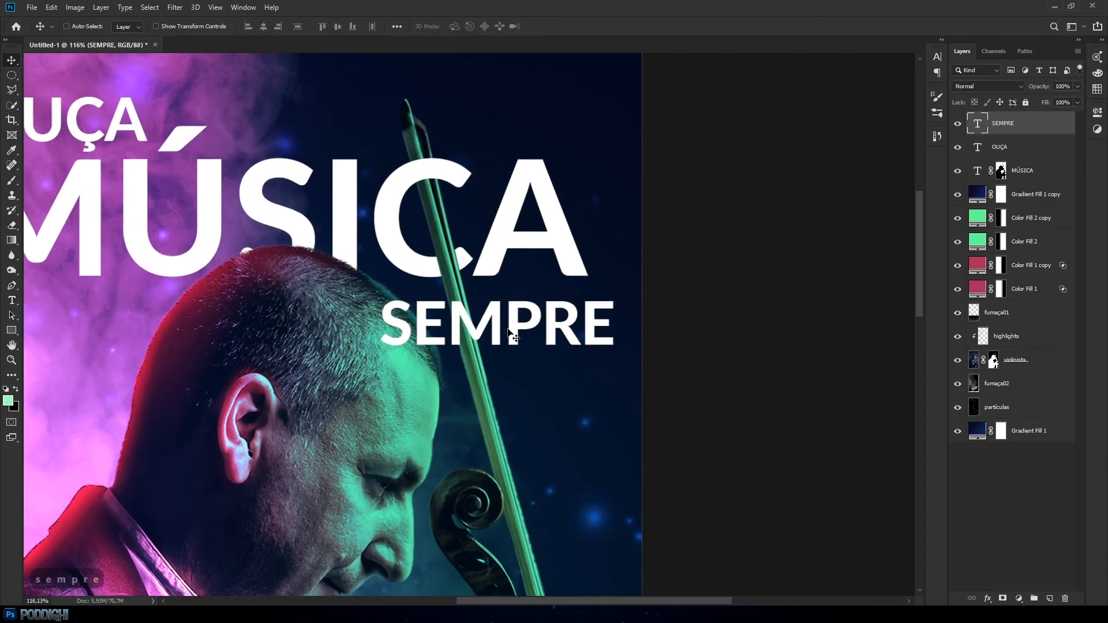
key("ctrl+t")
left_click_drag(613, 362, 588, 358)
scroll(599, 372, "up", 7)
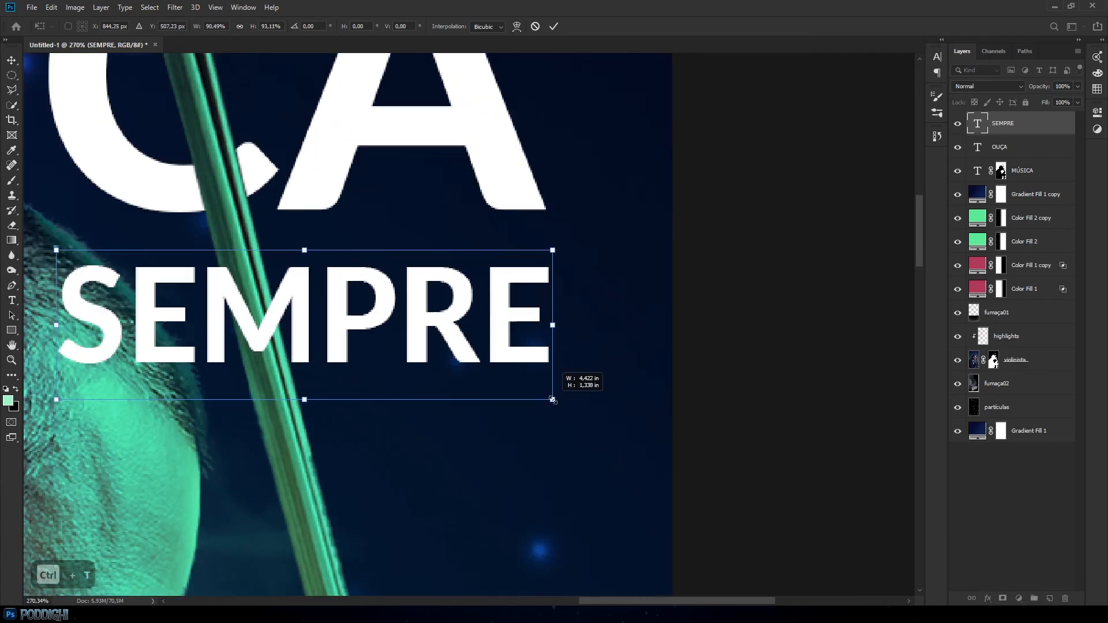
left_click_drag(549, 388, 553, 400)
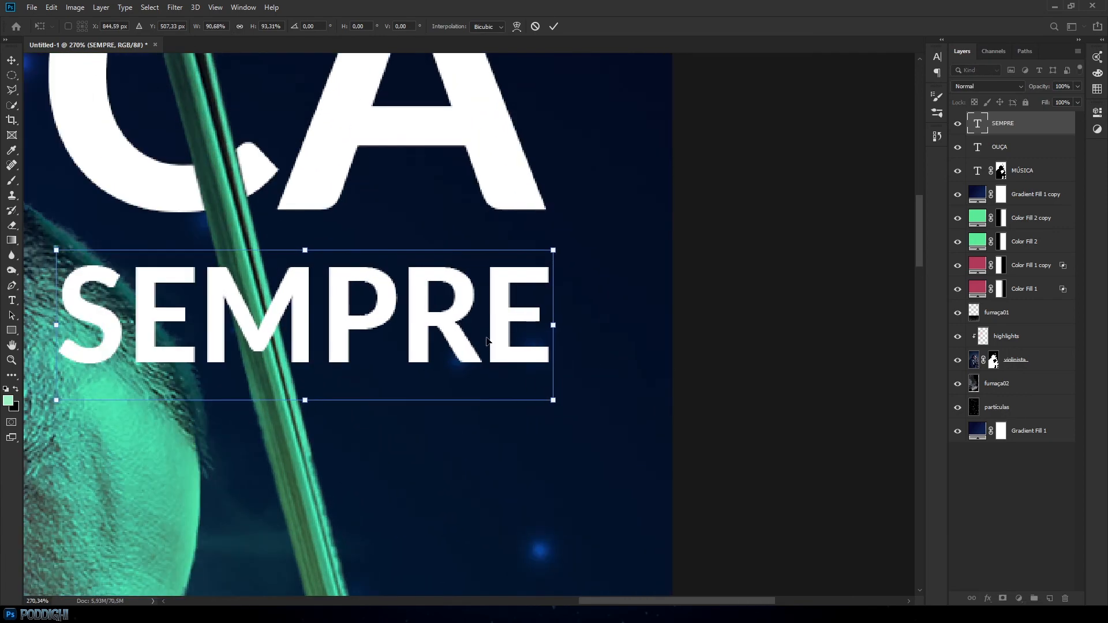
Check SEMPRE's right edge against a temporary vertical guide at the end of MÚSICA, confirm the scaling, and remove the guide and rulers
key("ctrl+r")
left_click_drag(27, 313, 556, 247)
left_click_drag(518, 318, 517, 320)
key("ctrl+z")
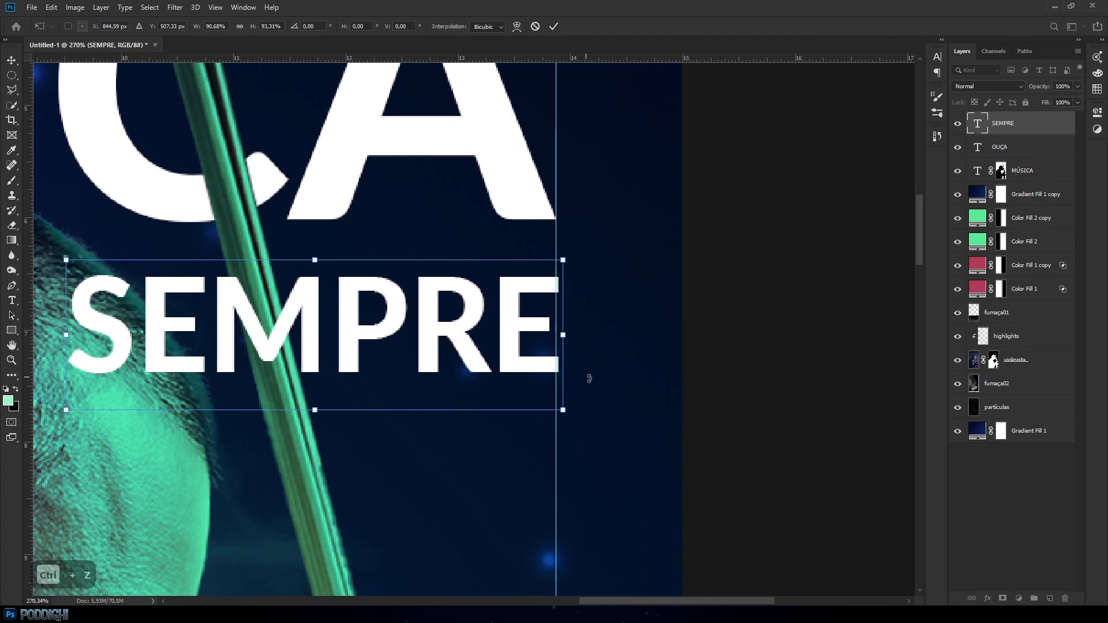
key("Return")
left_click_drag(556, 414, 3, 215)
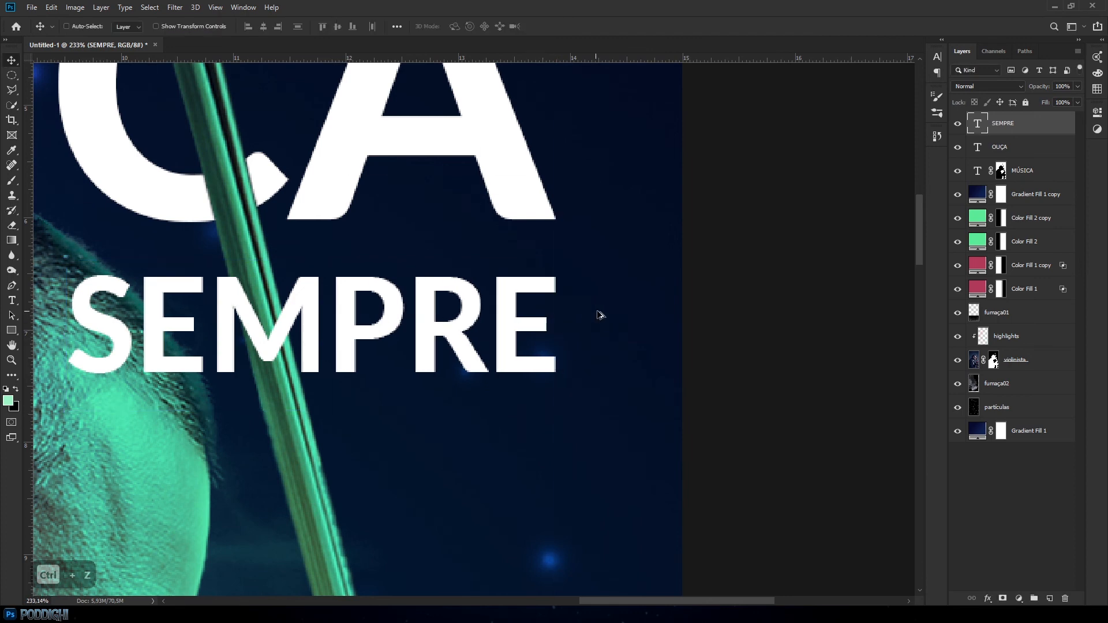
scroll(600, 316, "down", 5)
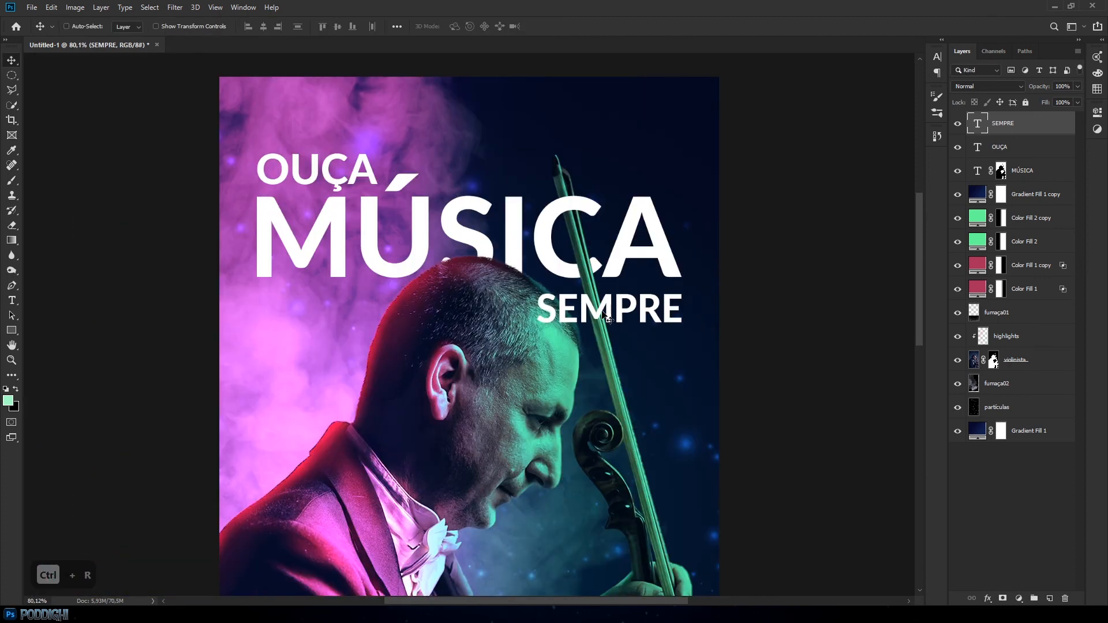
key("ctrl+r")
Place the SONGFY_LOGO image in the poster and position it centred near the bottom edge
scroll(547, 294, "down", 1)
scroll(508, 249, "down", 1)
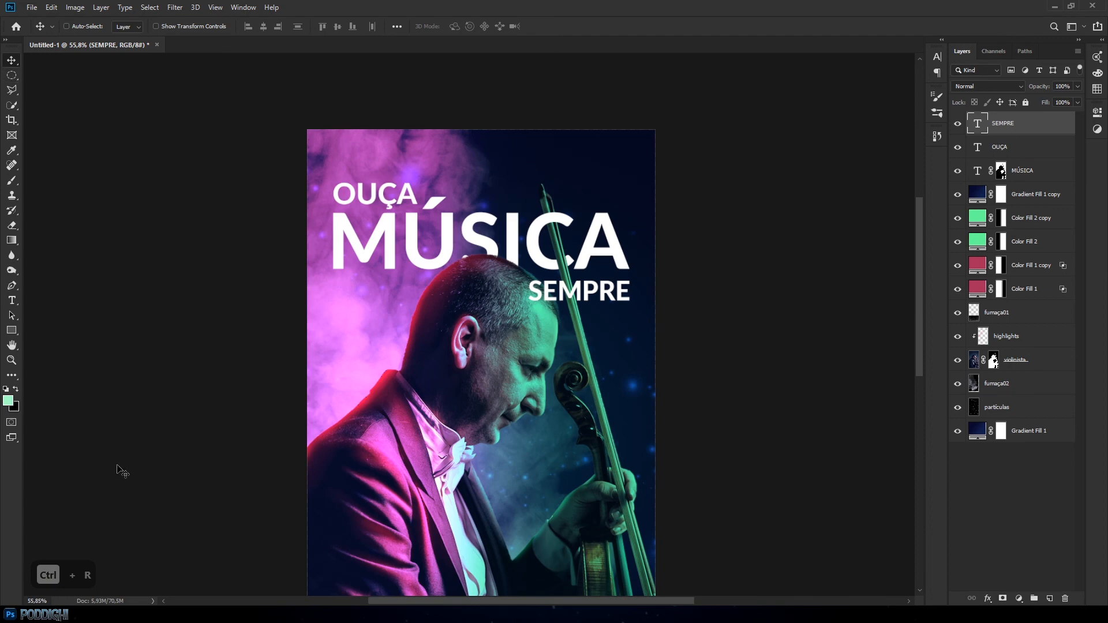
scroll(603, 338, "down", 1)
scroll(583, 367, "down", 1)
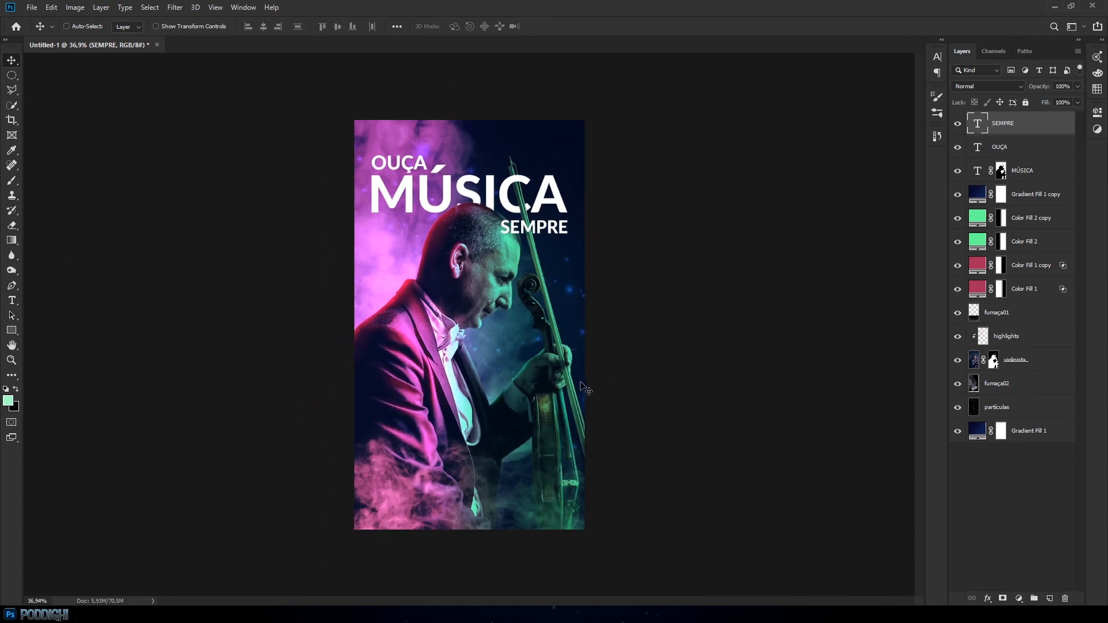
scroll(541, 543, "up", 1)
scroll(541, 542, "down", 1)
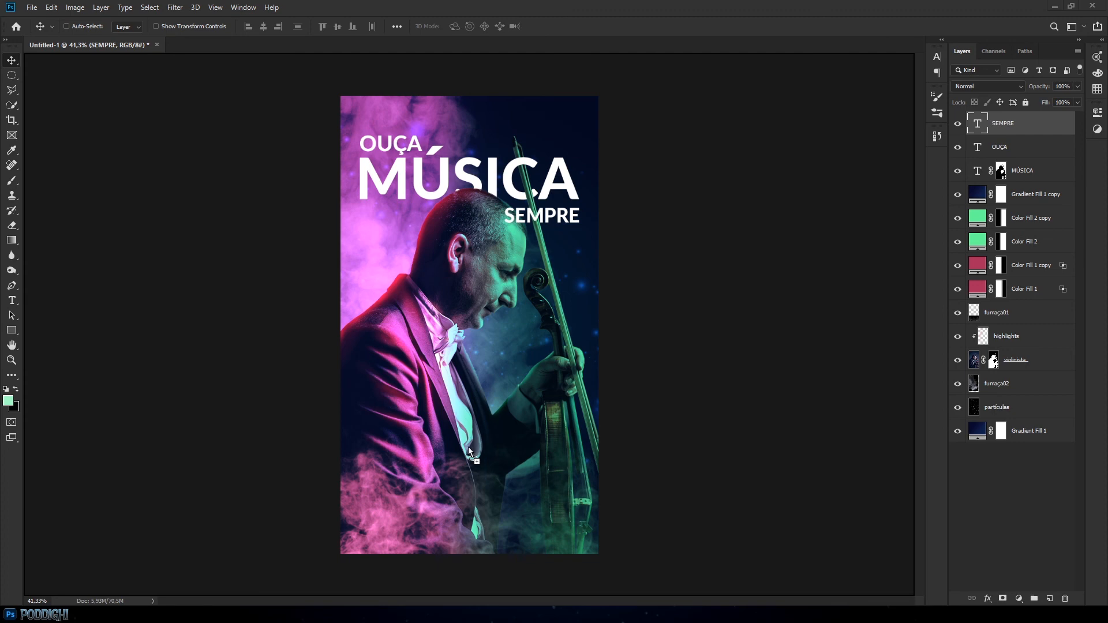
left_click(644, 338)
left_click_drag(532, 365, 475, 526)
key("Return")
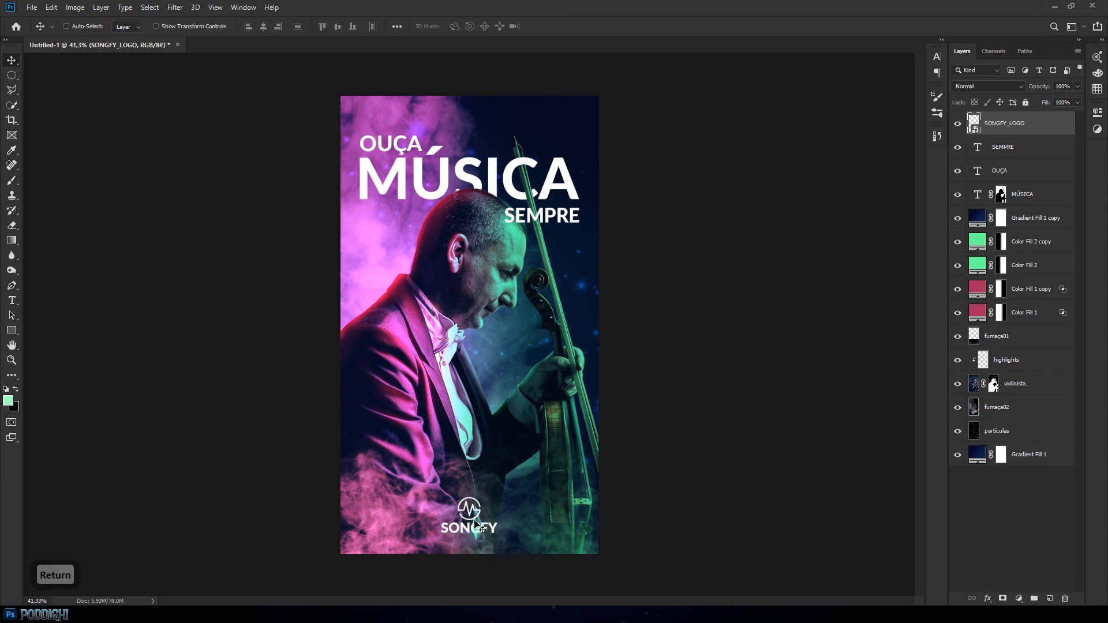
scroll(472, 554, "up", 5)
scroll(473, 555, "down", 2)
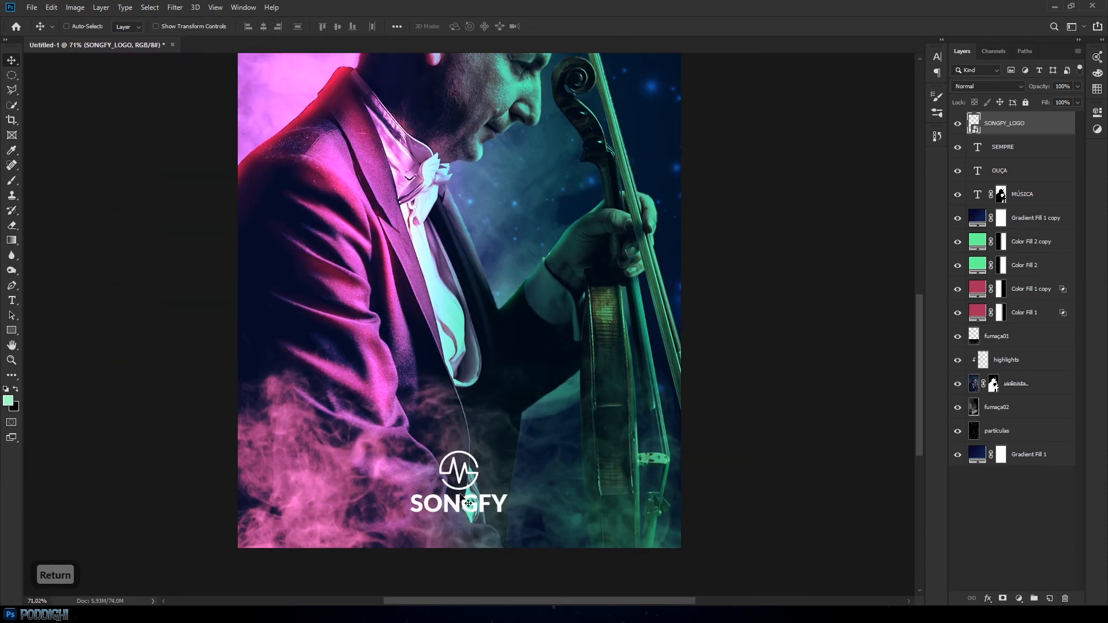
scroll(488, 508, "down", 4)
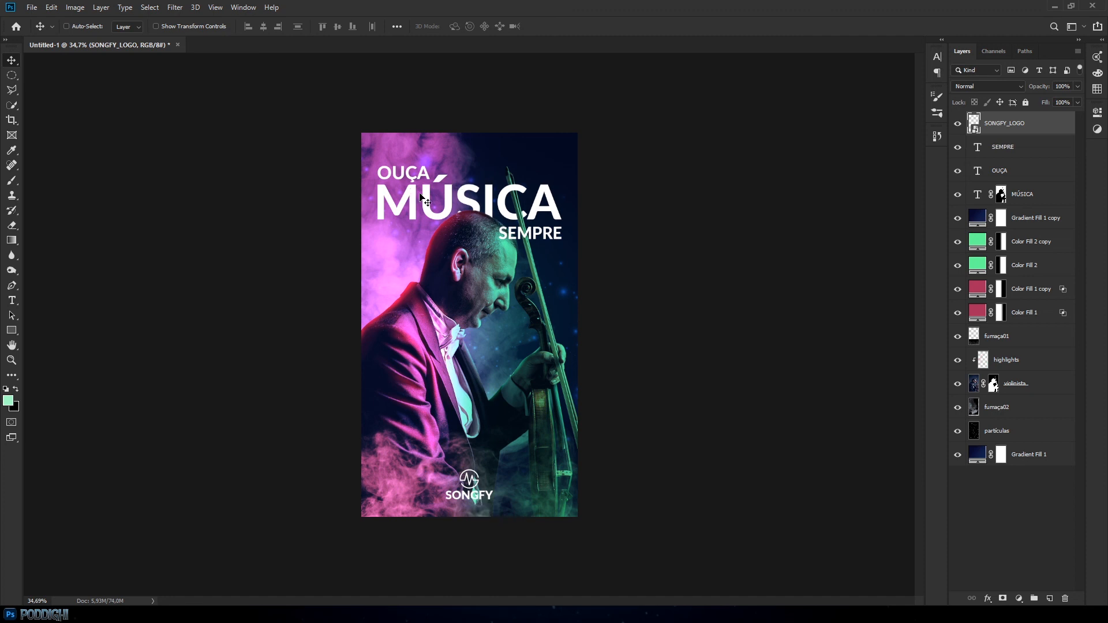
Add a solid color fill layer in very dark blue, 080d1a, at the top of the layer stack
left_click(1022, 524)
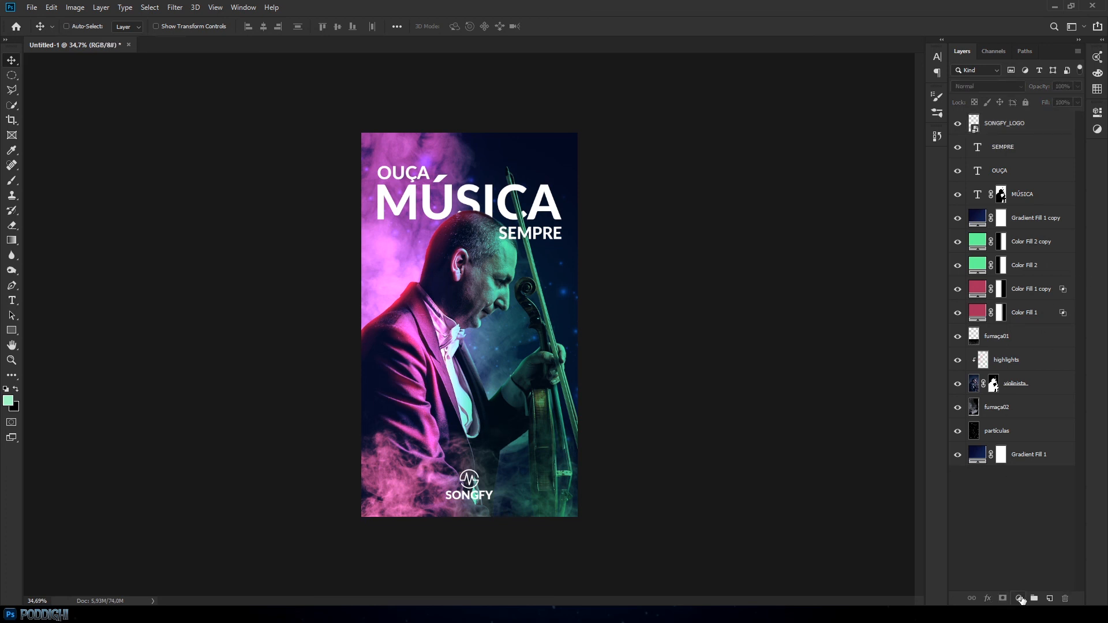
left_click(1020, 599)
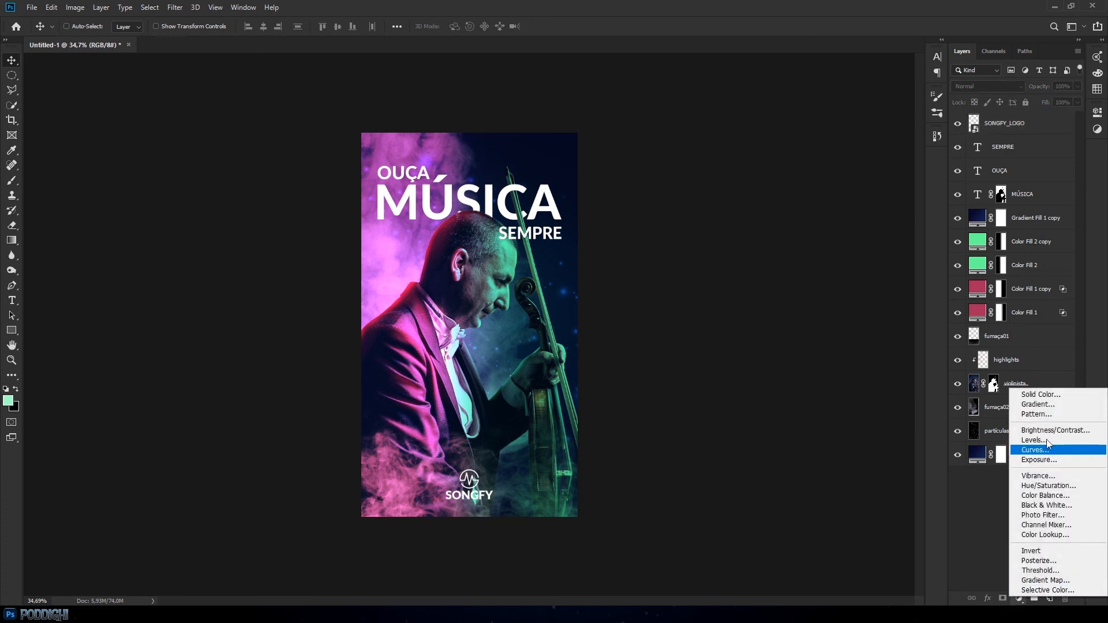
left_click(1052, 396)
left_click(832, 246)
left_click_drag(788, 286, 775, 323)
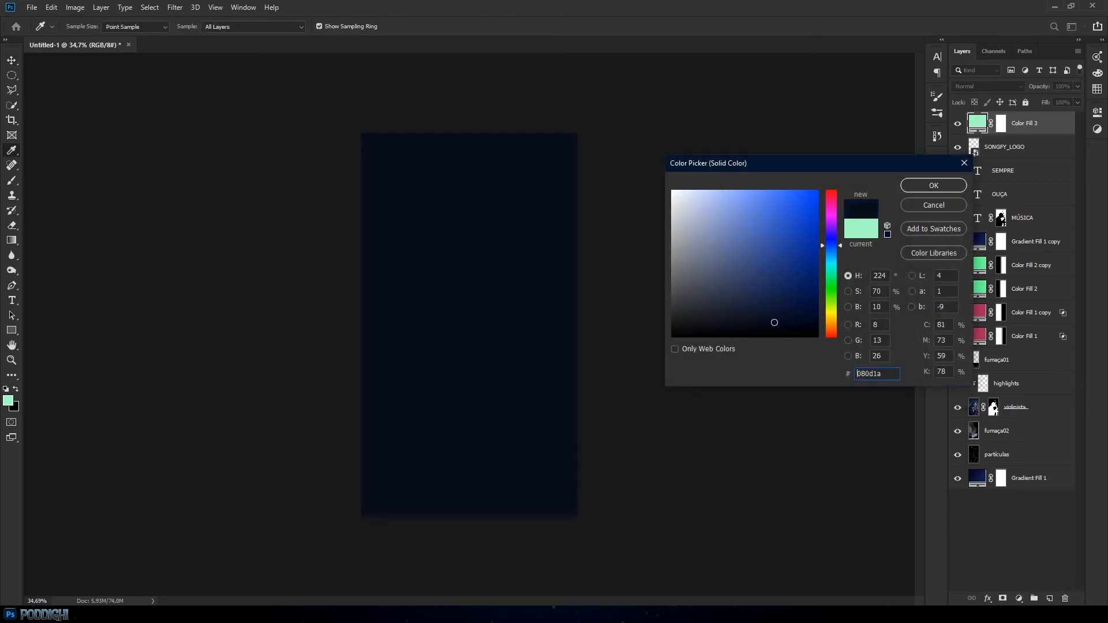
left_click(938, 185)
Move the dark blue fill below the MÚSICA layer and mask it with a vertical black-to-white gradient so it darkens only the poster's bottom
left_click_drag(1036, 125, 1047, 230)
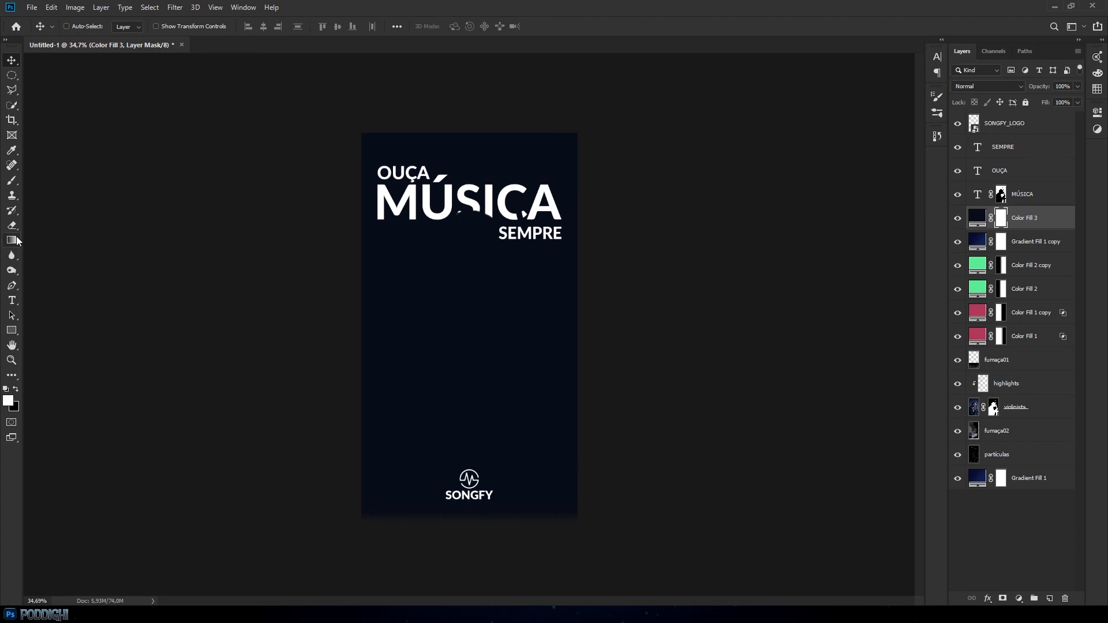
left_click(12, 241)
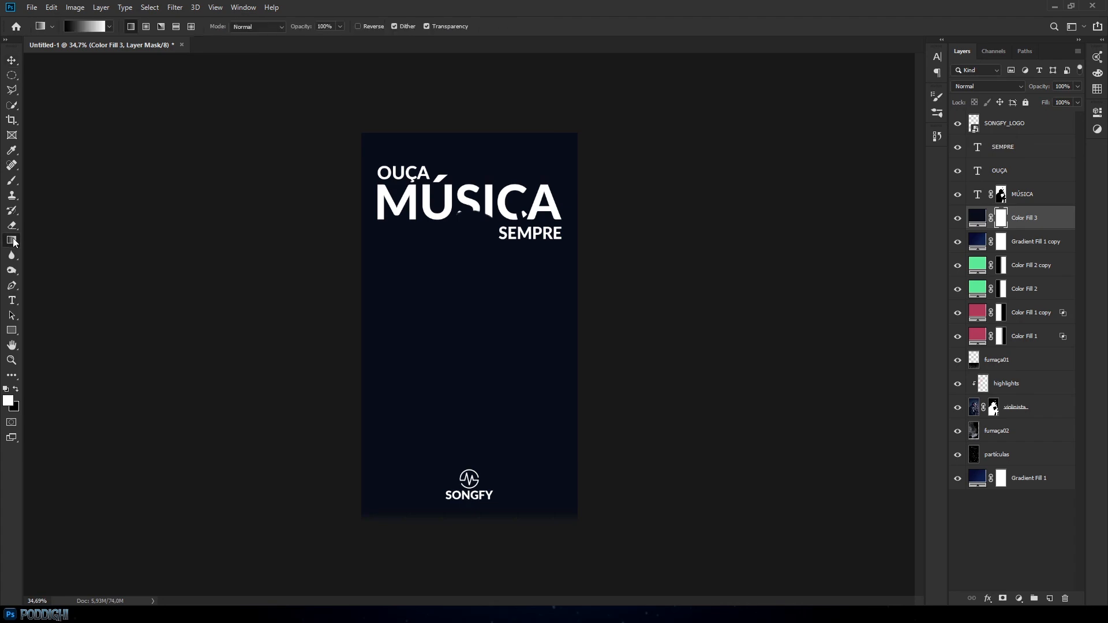
left_click_drag(470, 429, 518, 522)
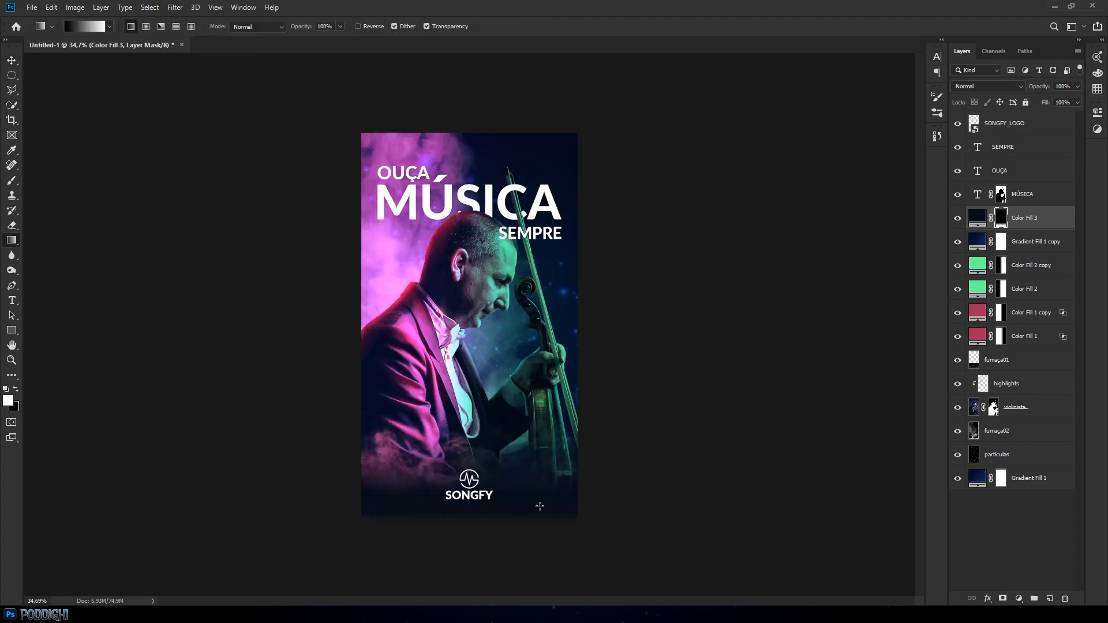
Paint white on the dark fill's mask across the poster's lower corners with a 200 px soft round brush to extend the darkening
scroll(471, 463, "up", 5)
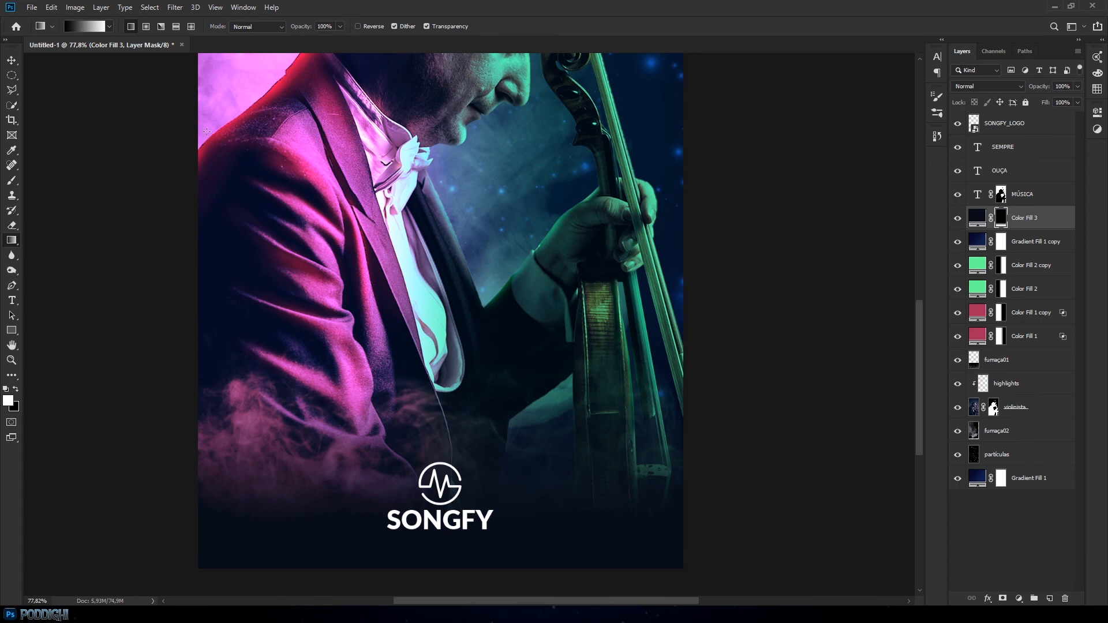
left_click(12, 180)
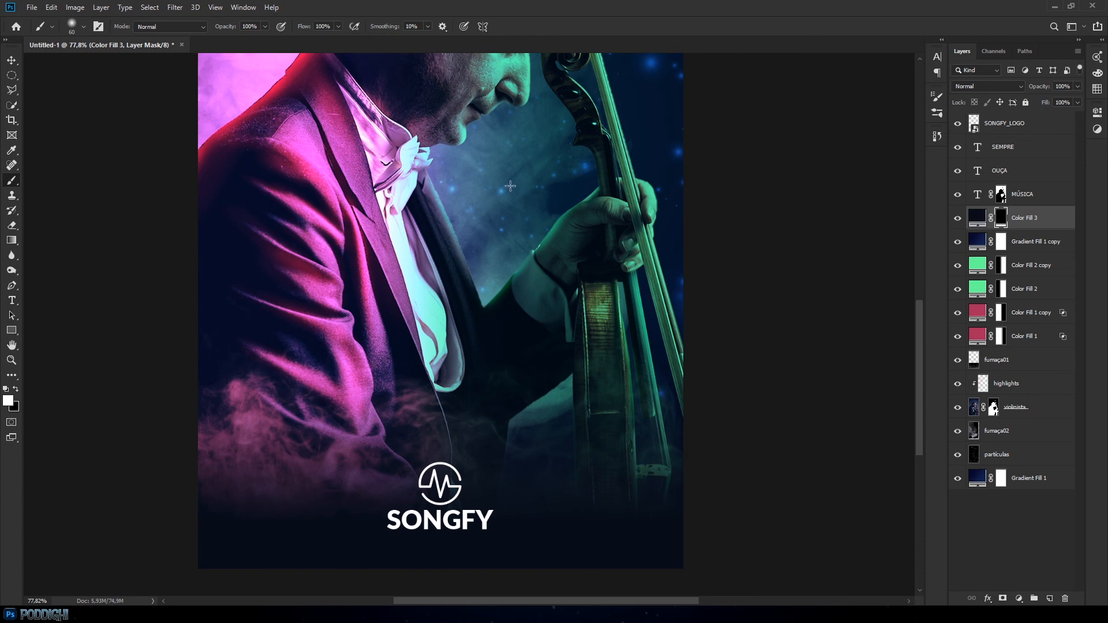
key("Caps_Lock")
right_click(496, 212)
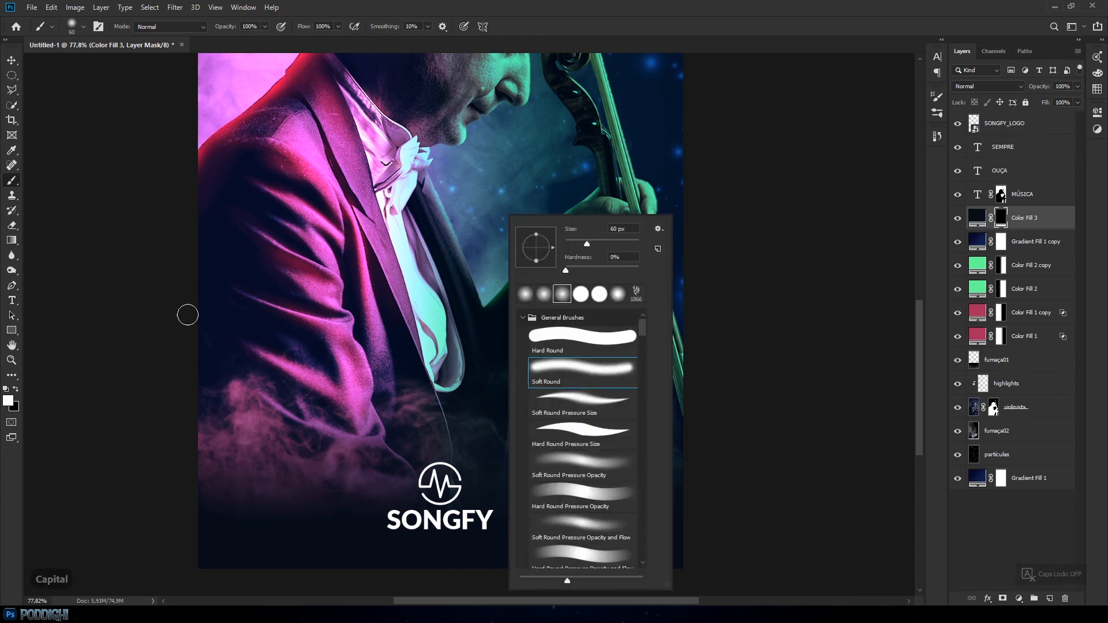
key("Return")
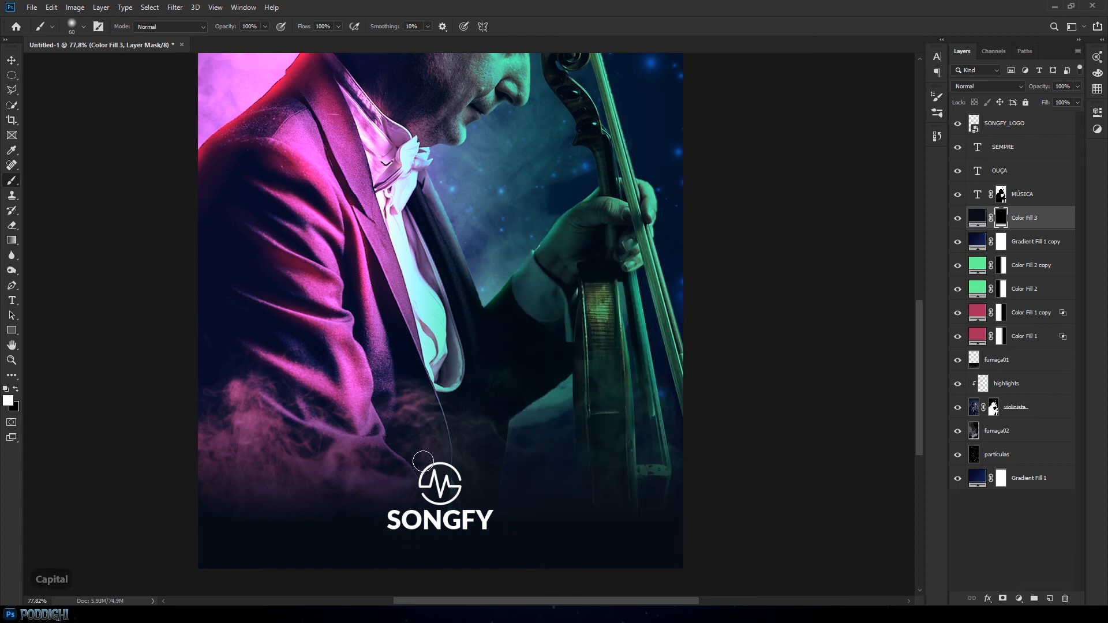
key("bracketright")
key("bracketright")
key("bracketright")
key("bracketright")
key("bracketright")
key("bracketright")
key("bracketright")
key("bracketright")
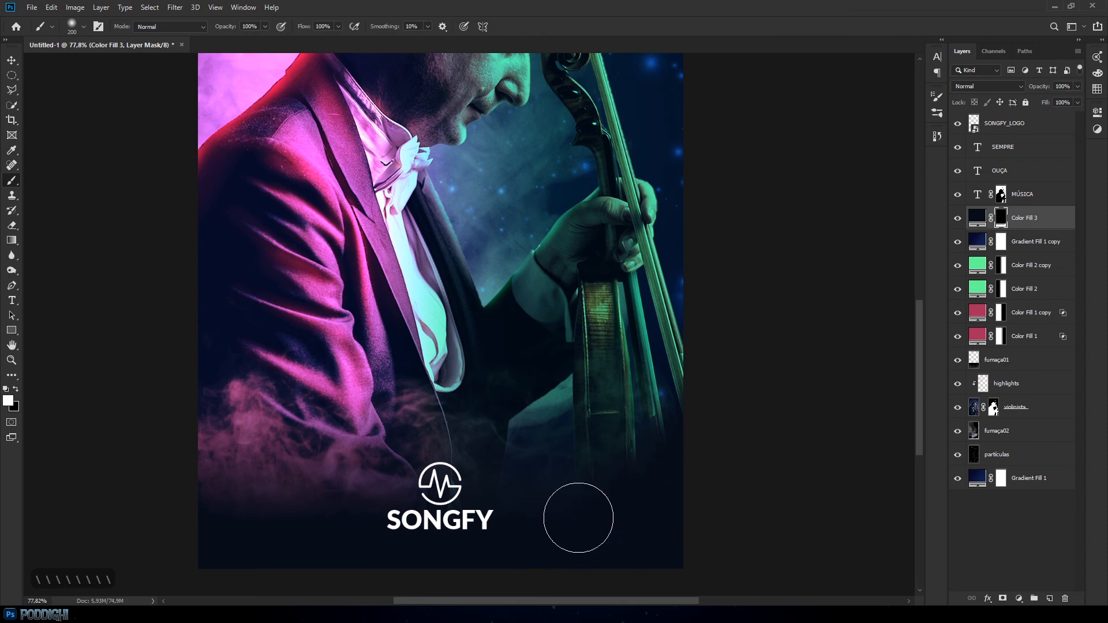
left_click_drag(169, 408, 235, 522)
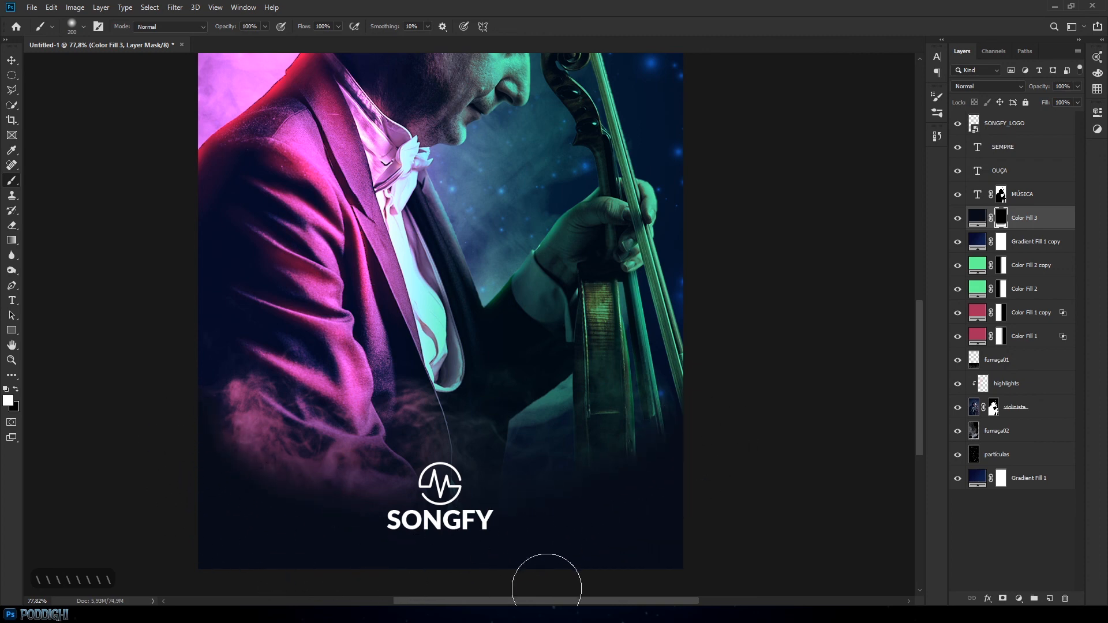
Set the very dark blue fill layer to Multiply blending at 93% opacity
left_click(985, 88)
left_click(972, 131)
key("Down")
key("Up")
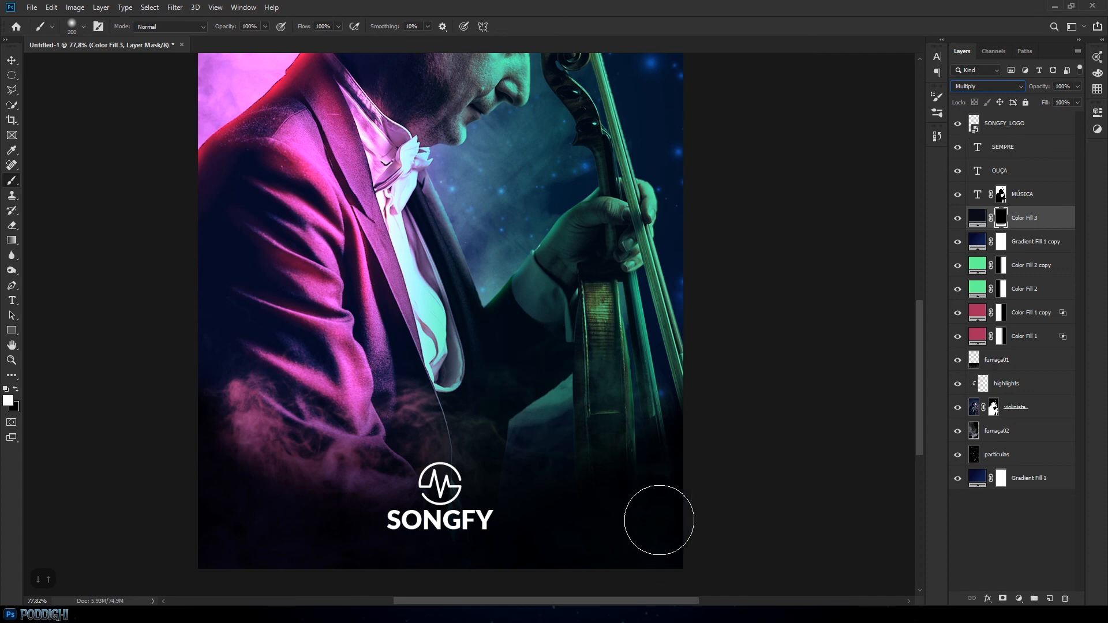
left_click(1077, 87)
left_click_drag(1066, 99, 1071, 101)
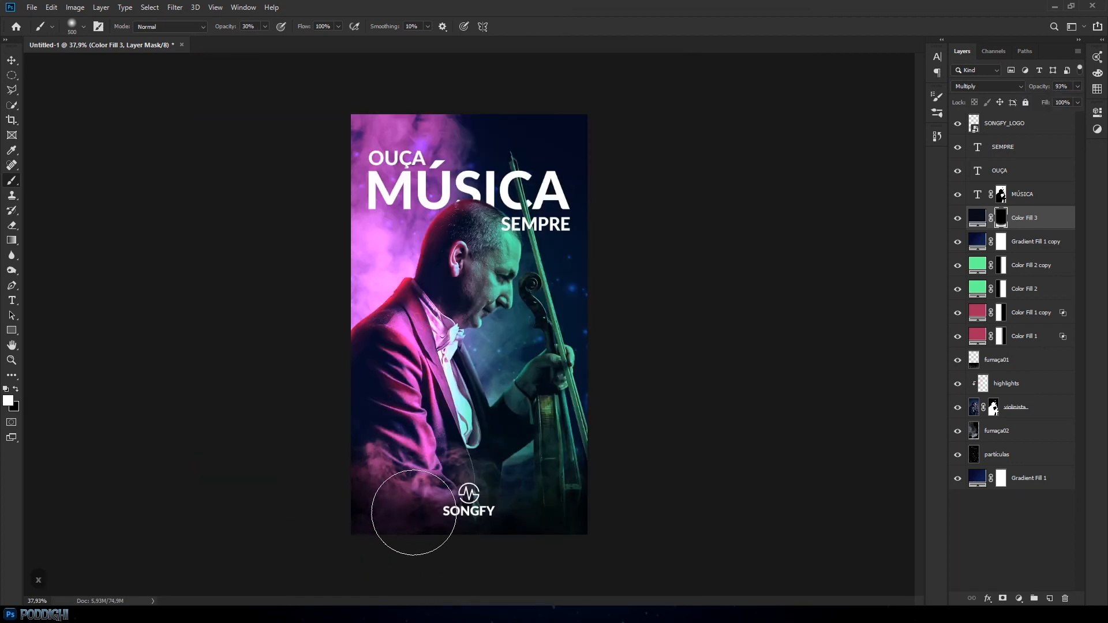
Shift the Songfy logo slightly to the right near the poster's bottom edge
left_click_drag(471, 501, 493, 489)
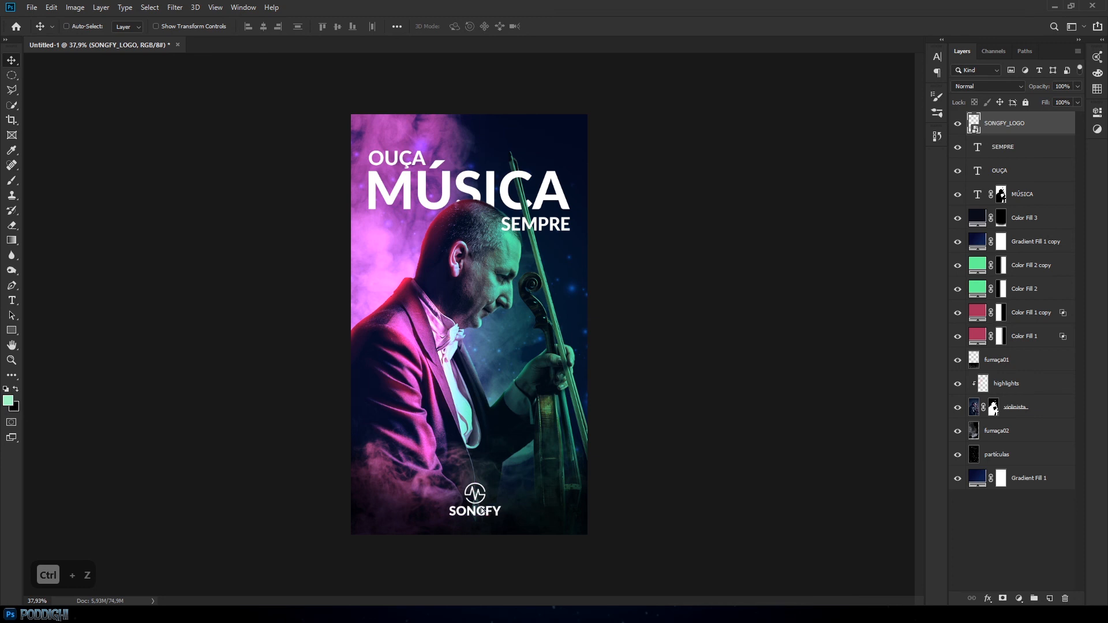
scroll(497, 478, "up", 4)
left_click_drag(497, 477, 492, 404)
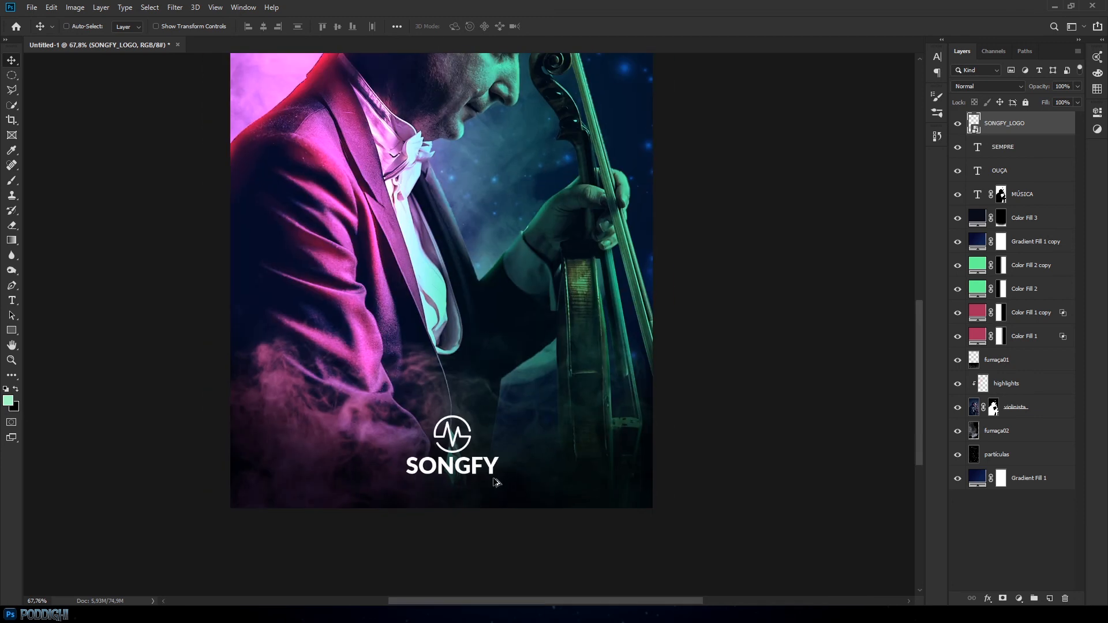
left_click_drag(472, 472, 472, 472)
Add the text "Assine agora" below the Songfy logo in white Lato with the Light style
left_click(14, 303)
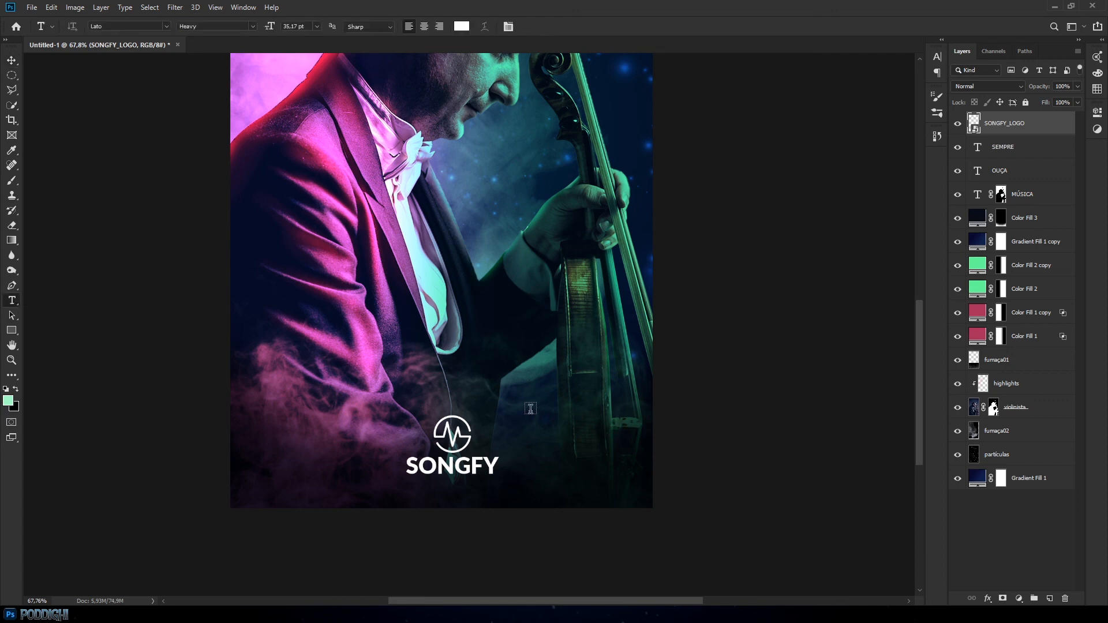
left_click(420, 492)
type("Assine ago")
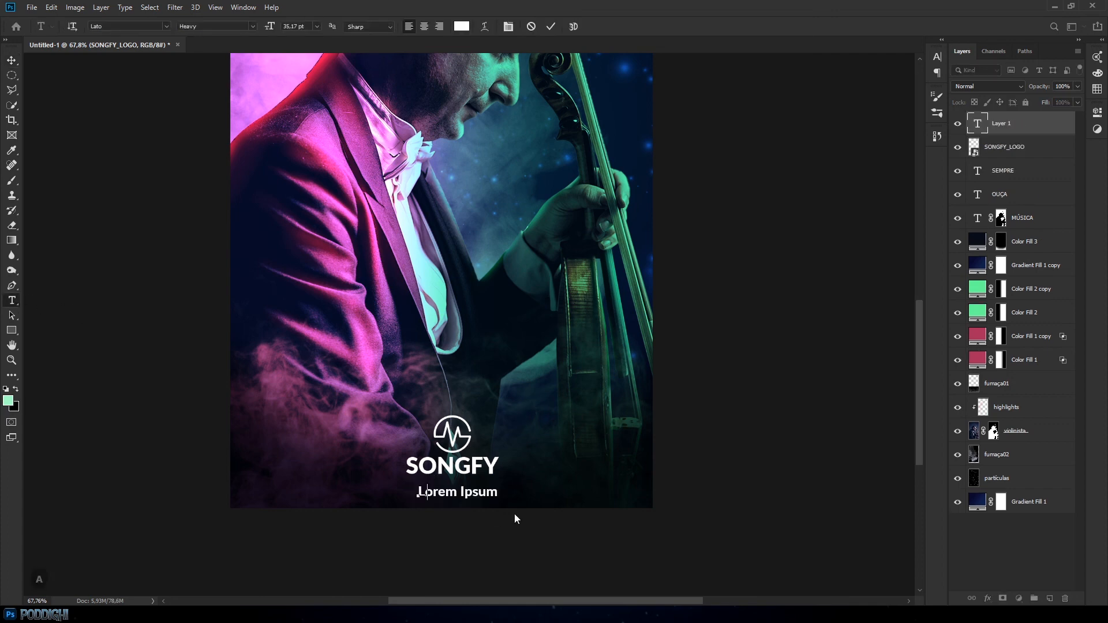
type("ra")
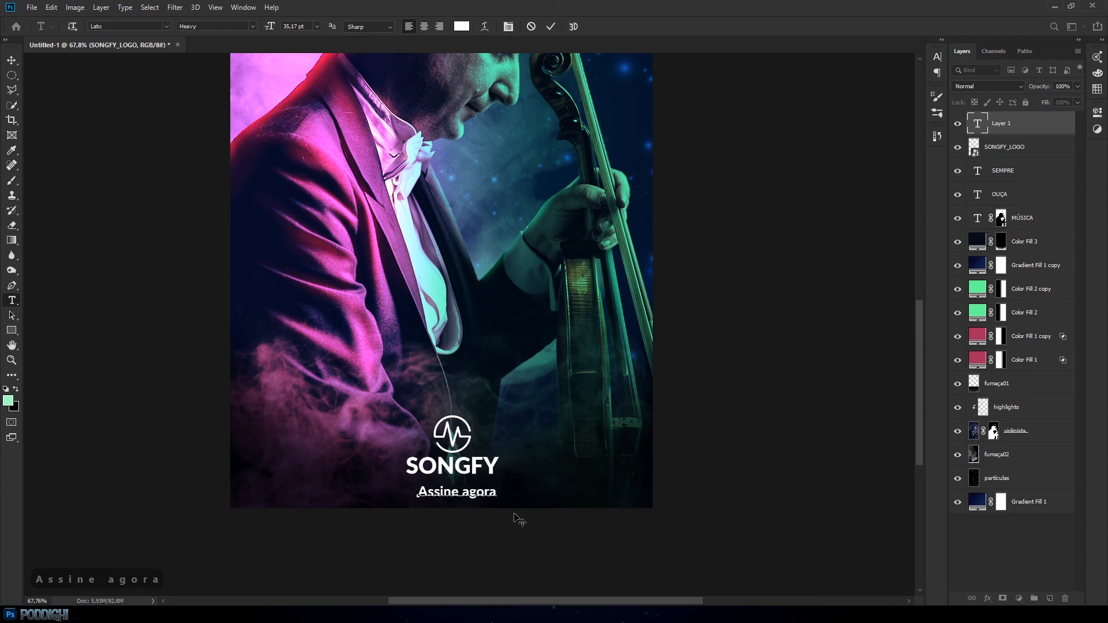
key("ctrl+a")
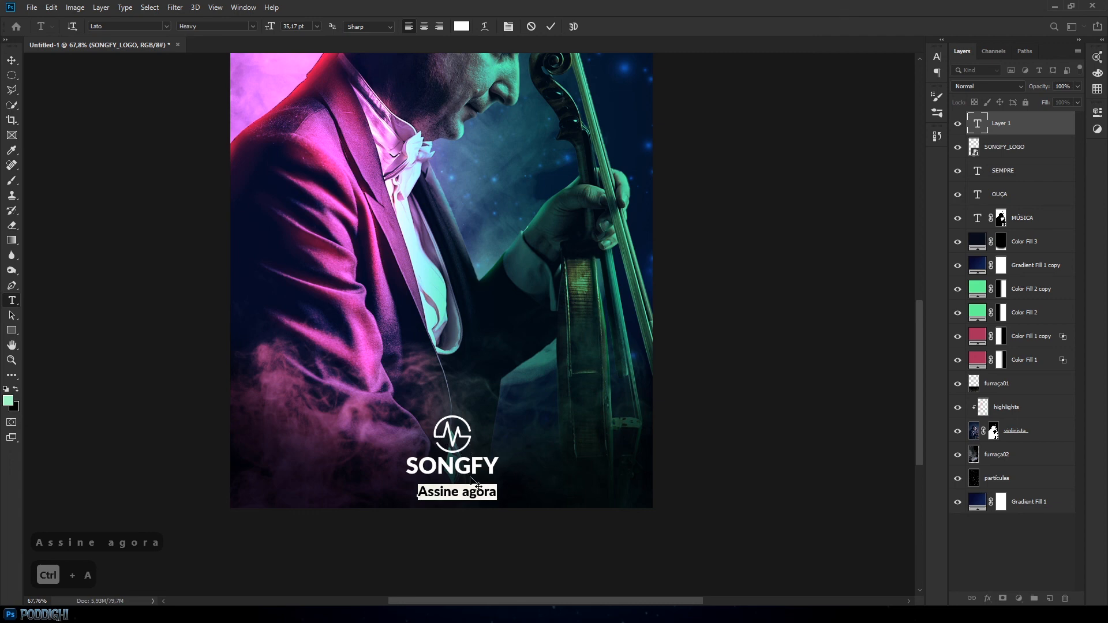
left_click(251, 26)
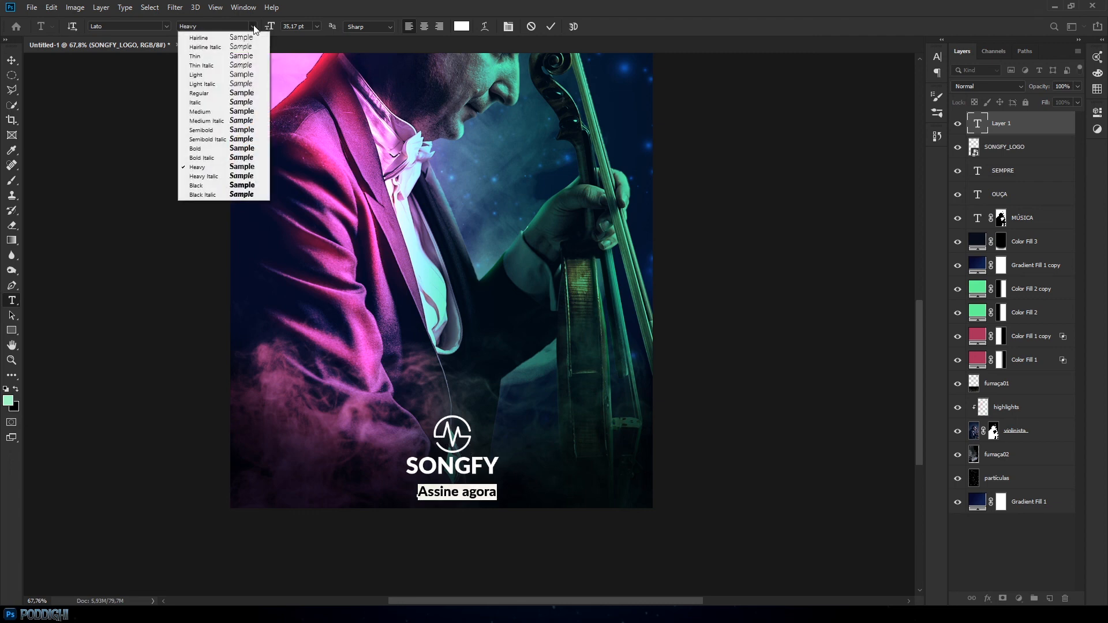
left_click(216, 75)
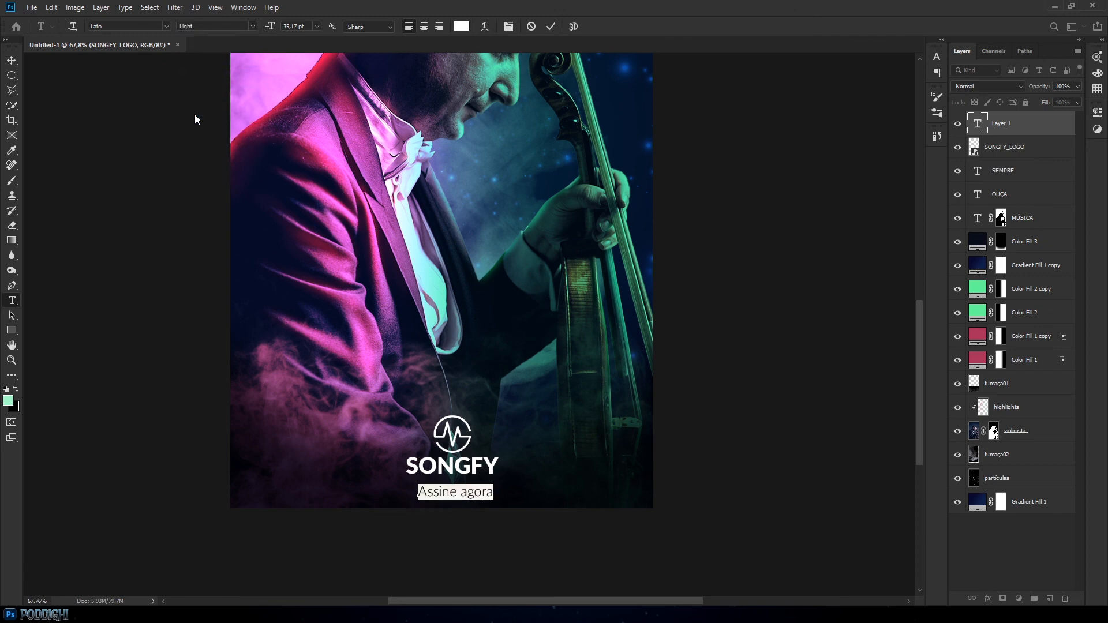
Centre the Assine agora text closely under the Songfy logo and raise both layers together slightly from the poster's bottom edge
left_click(11, 60)
scroll(454, 514, "up", 5)
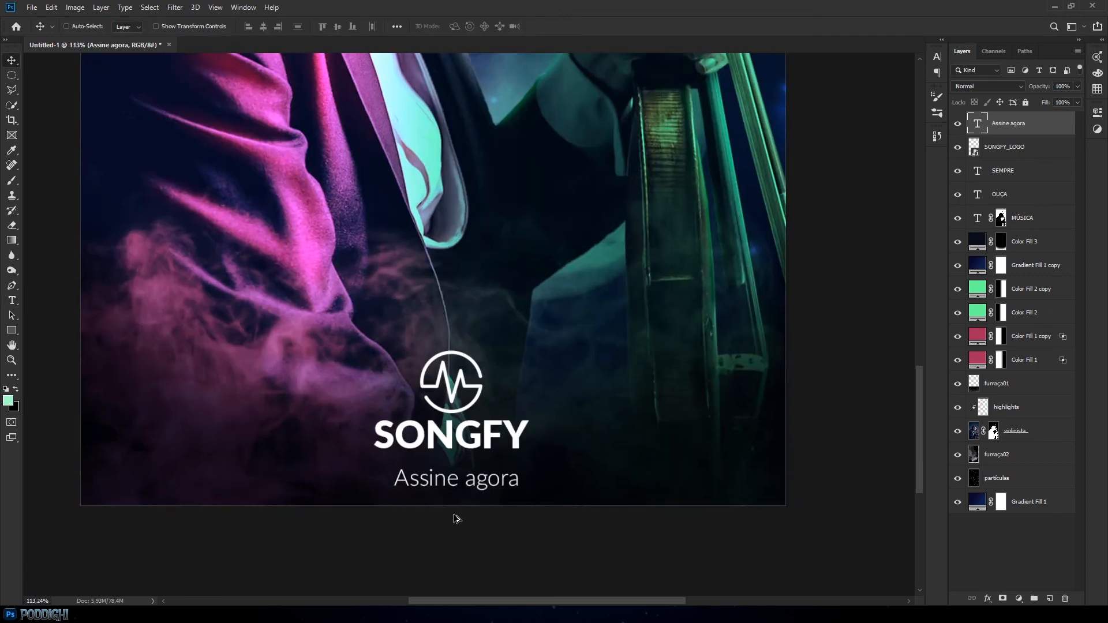
scroll(456, 519, "up", 3)
left_click_drag(494, 484, 491, 460)
scroll(466, 488, "down", 12)
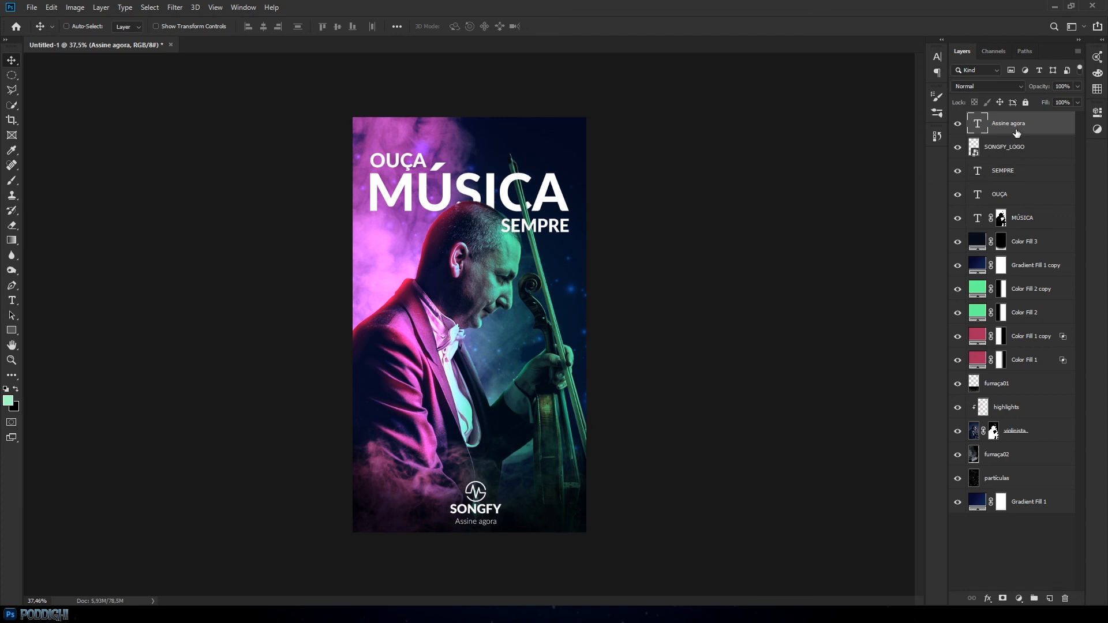
left_click(1018, 148, "shift")
left_click_drag(473, 523, 488, 507)
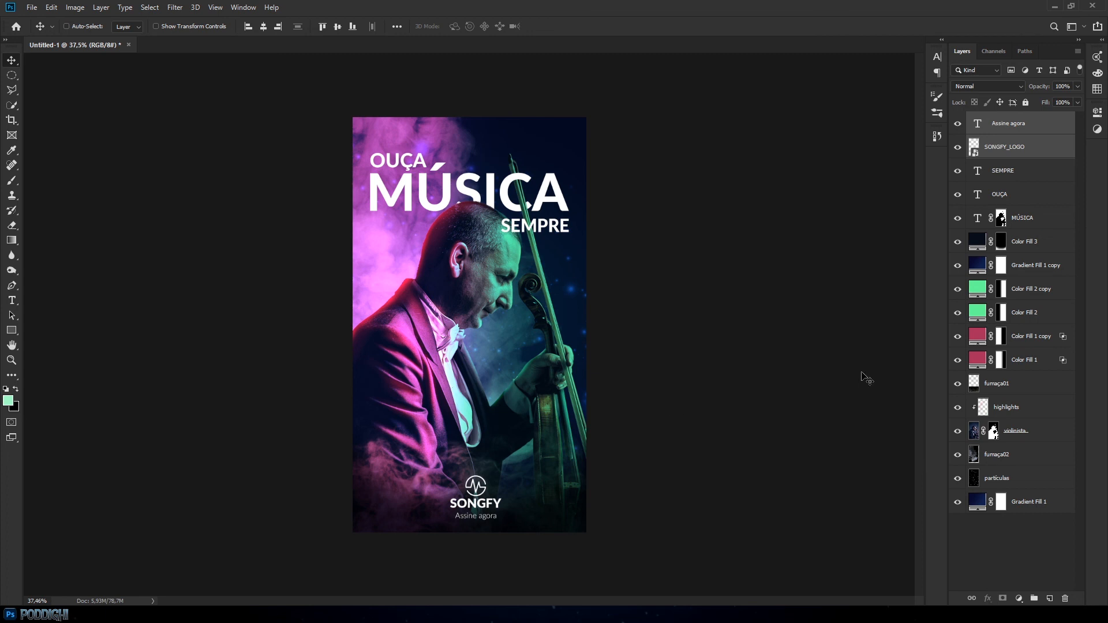
Shift the Color Fill 1 layer's pink hue towards red and apply the new colour
double_click(979, 362)
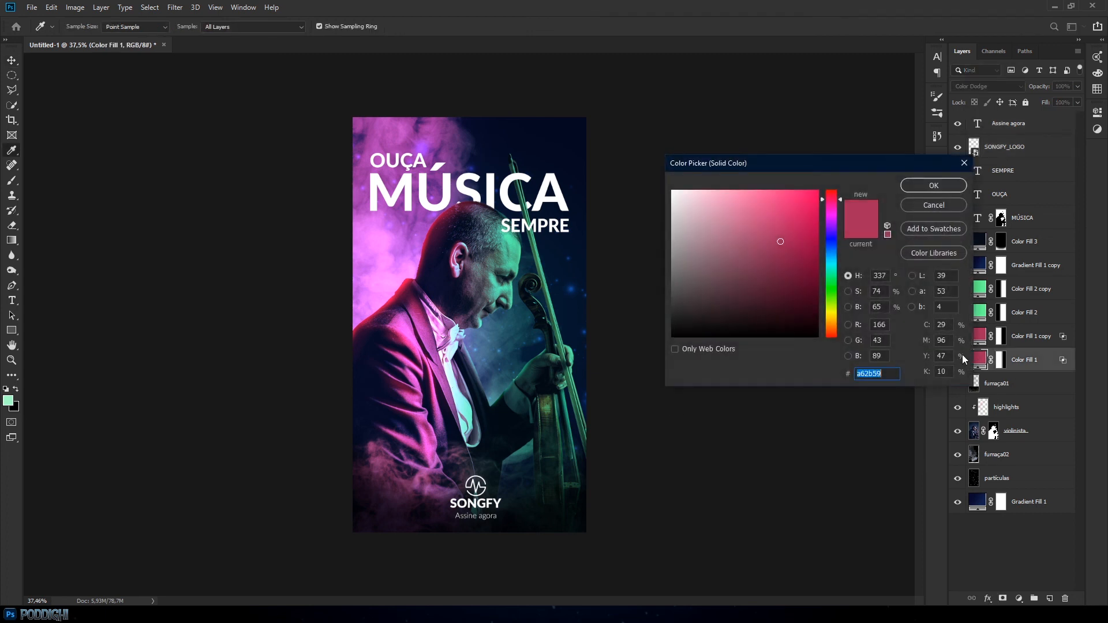
left_click_drag(833, 200, 832, 196)
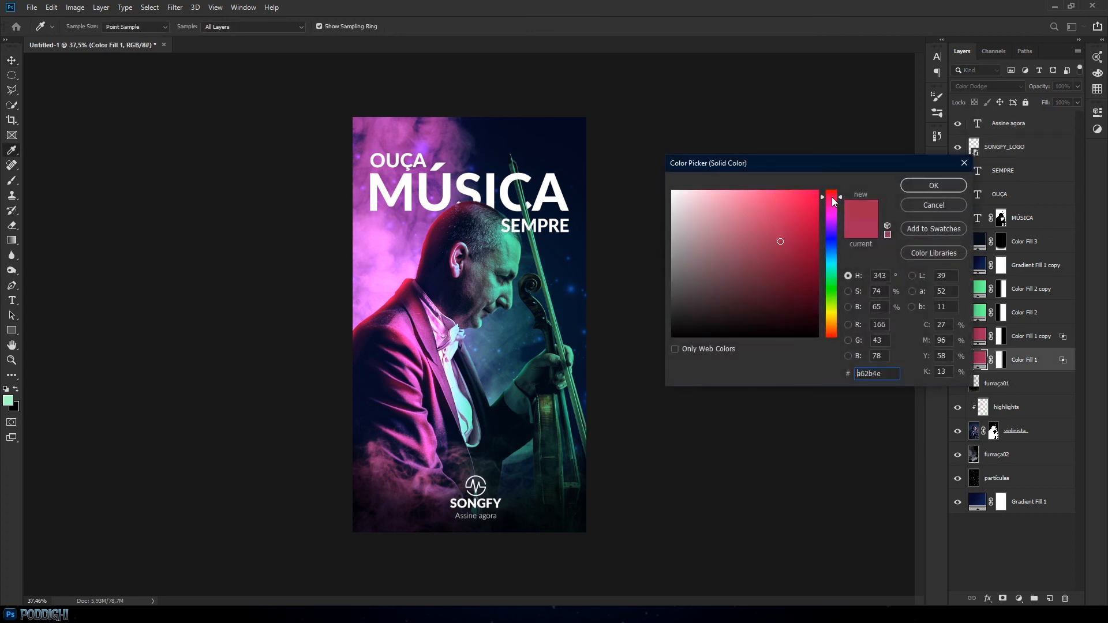
left_click(782, 241)
left_click(934, 185)
Change the Color Fill 1 copy layer to a slightly darker pink
double_click(980, 335)
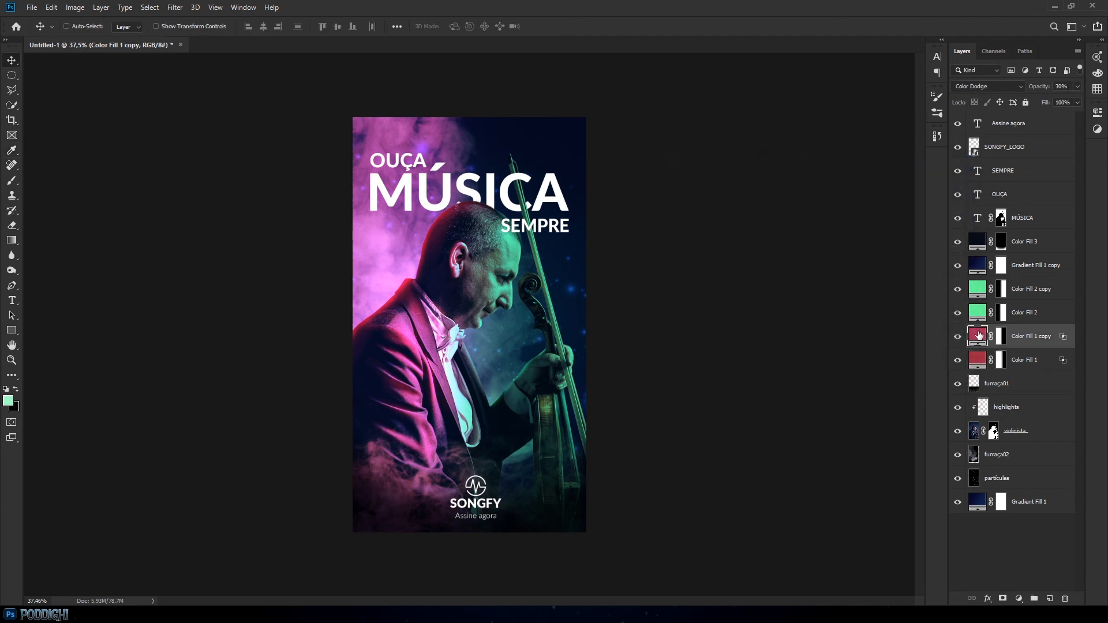
left_click(790, 229)
left_click_drag(790, 229, 784, 256)
left_click(939, 186)
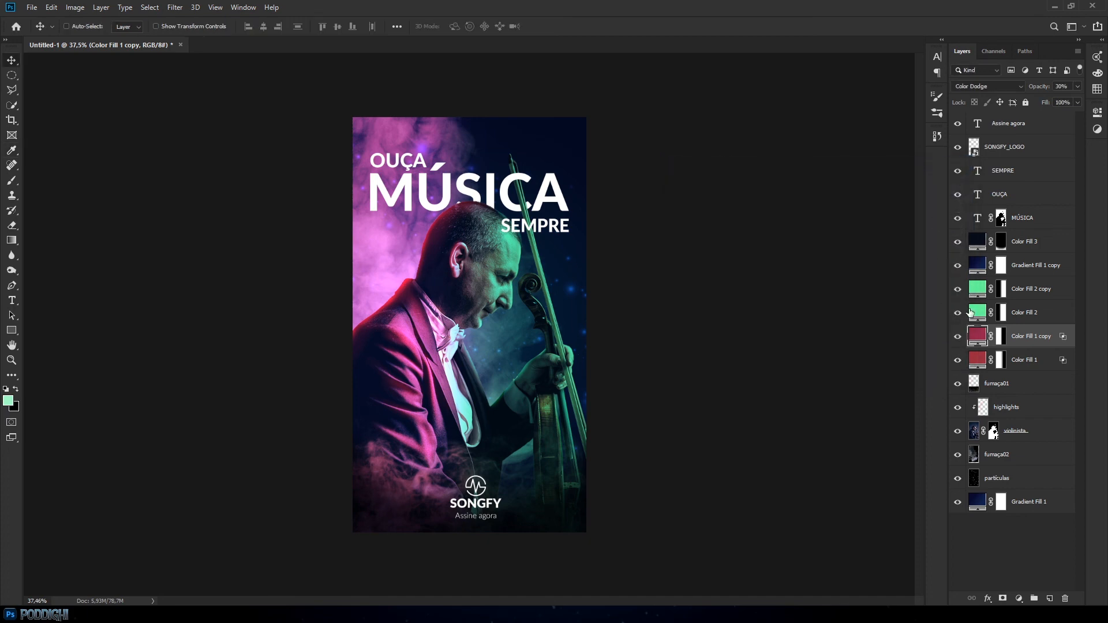
Change the Color Fill 2 layer to a slightly darker green
double_click(979, 312)
mouse_move(754, 196)
left_mouse_down()
mouse_move(737, 190)
mouse_move(809, 197)
mouse_move(740, 199)
mouse_move(753, 198)
left_mouse_up()
left_click(945, 186)
Deselect all layers and compare the original violinist cutout with the finished poster by repeatedly isolating the violinista layer and restoring the others
left_click(993, 517)
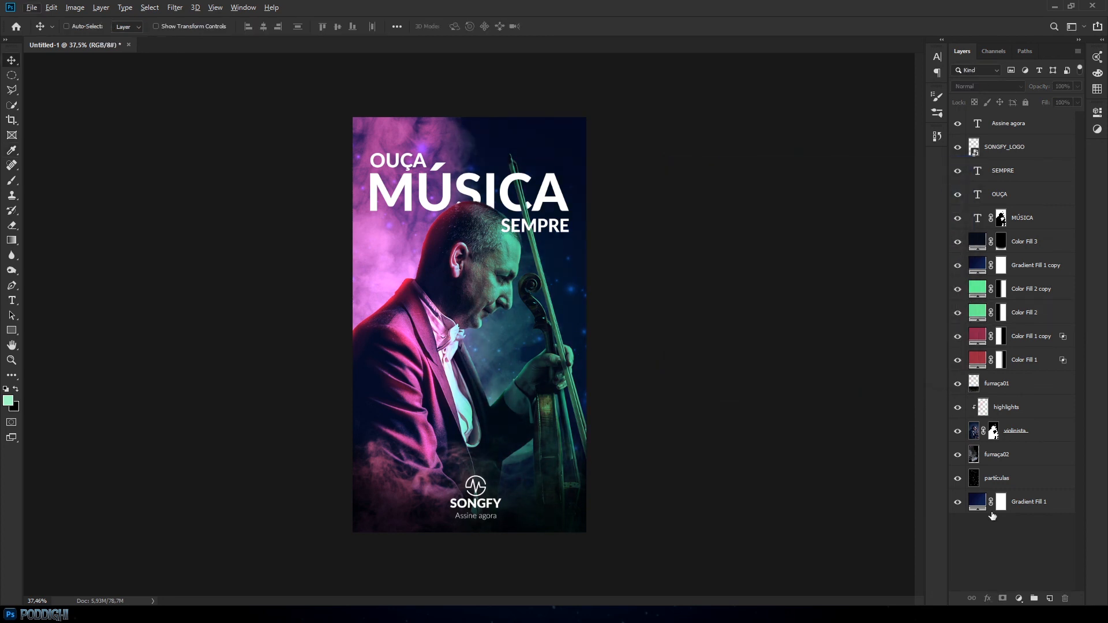
left_click(958, 431, "alt")
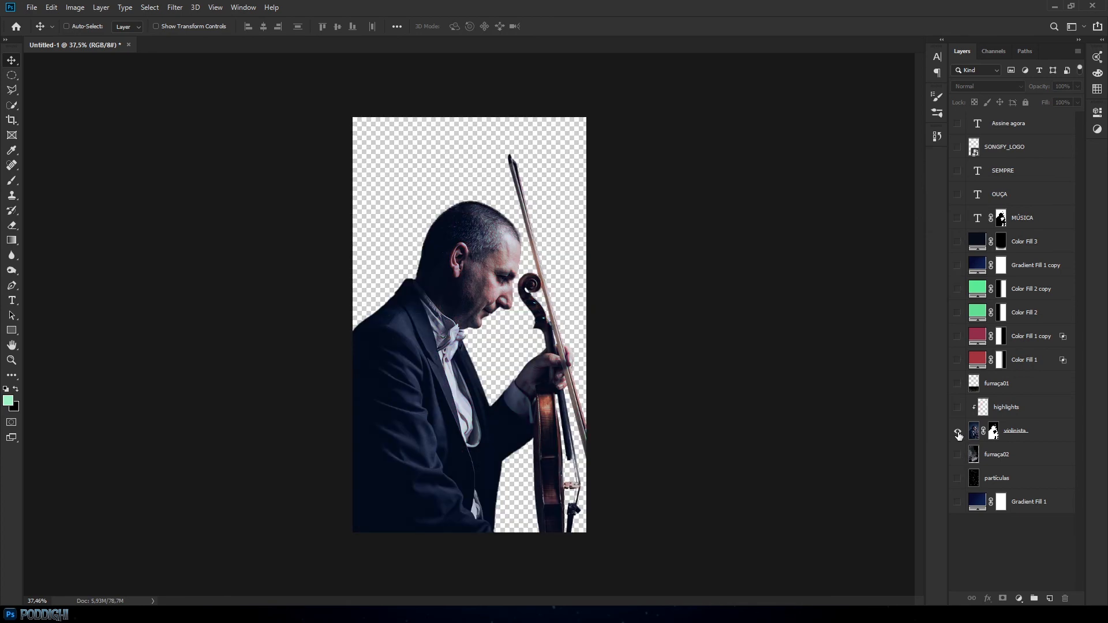
left_click(958, 432, "alt")
left_click(958, 431, "alt")
left_click(958, 432, "alt")
left_click(958, 432, "alt")
left_click(959, 432, "alt")
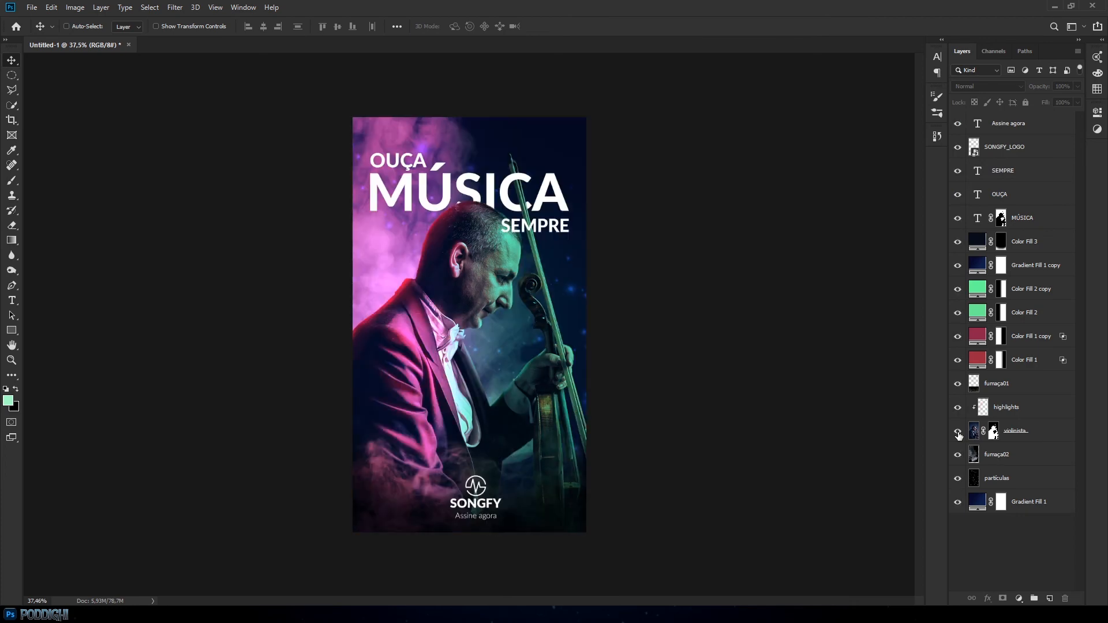